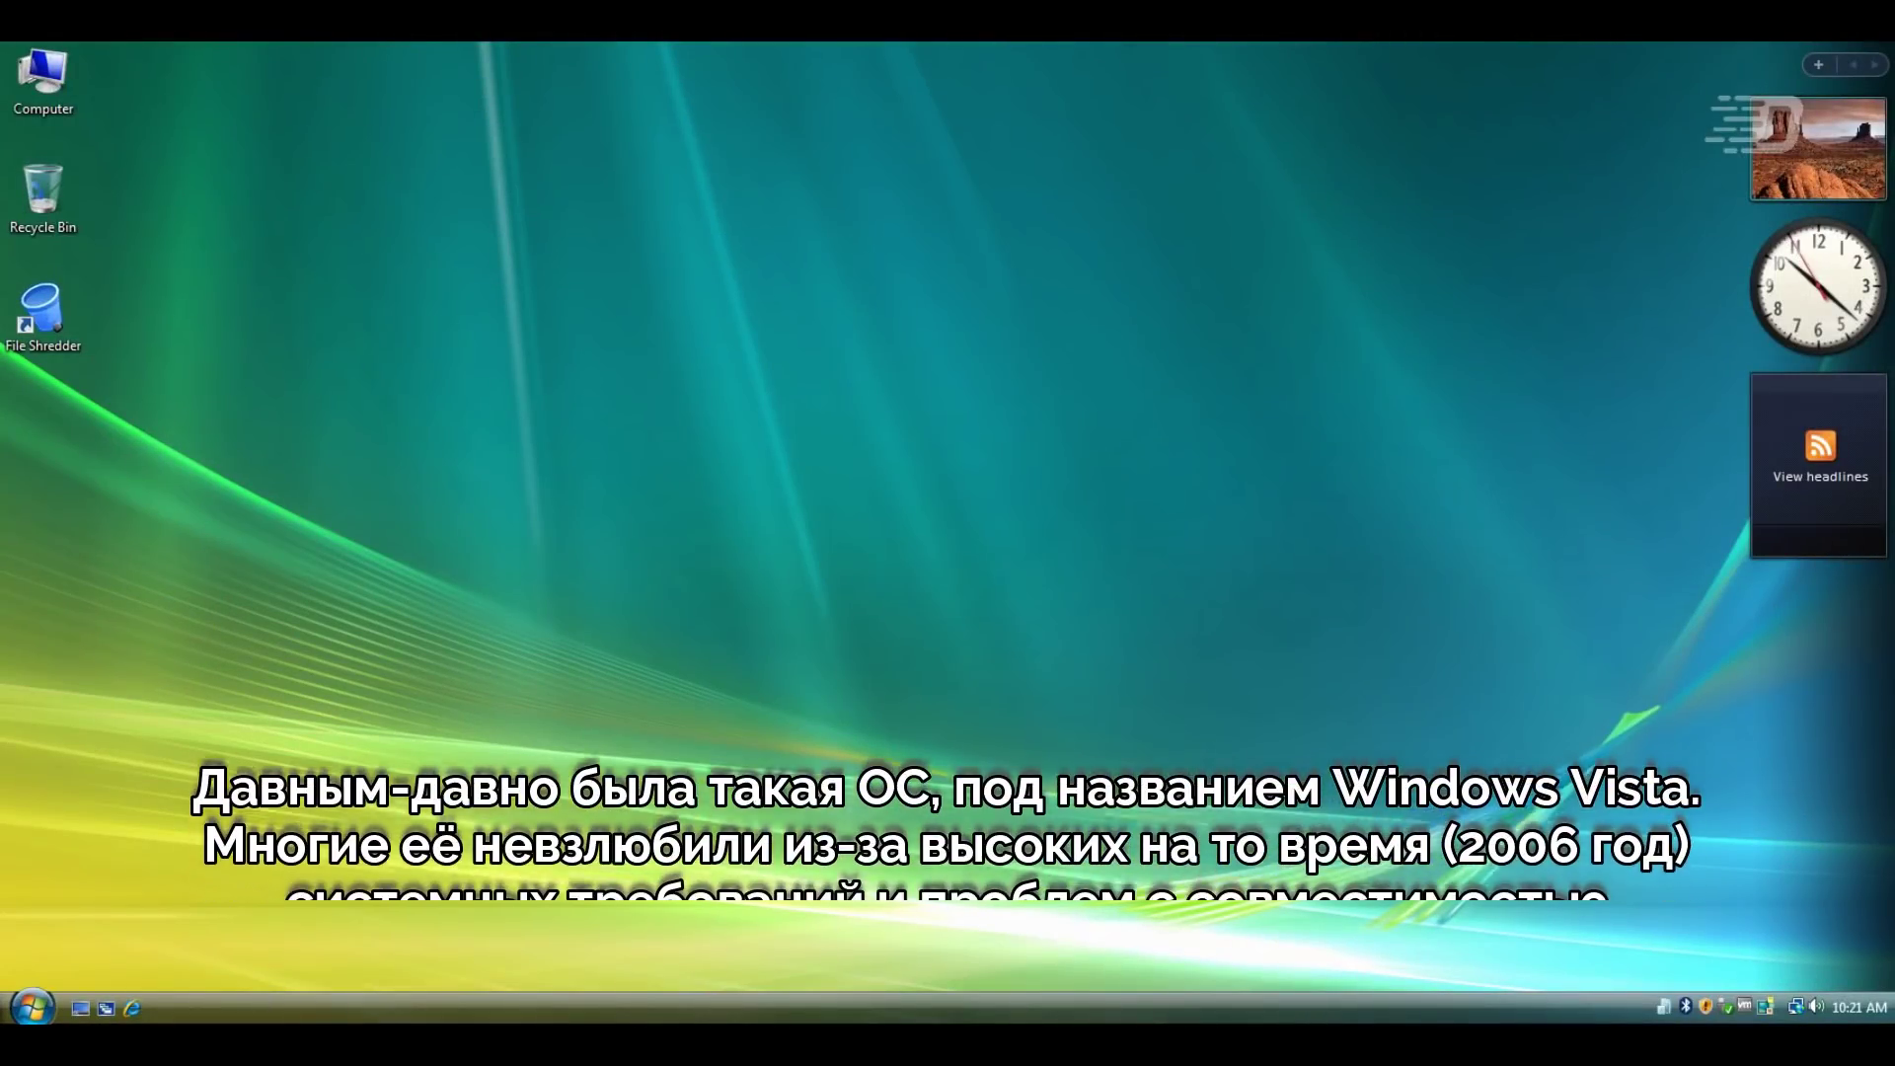
Browse the Control Panel, checking the 32-bit Control Panel items and the System page
left_click_drag(976, 649, 1145, 735)
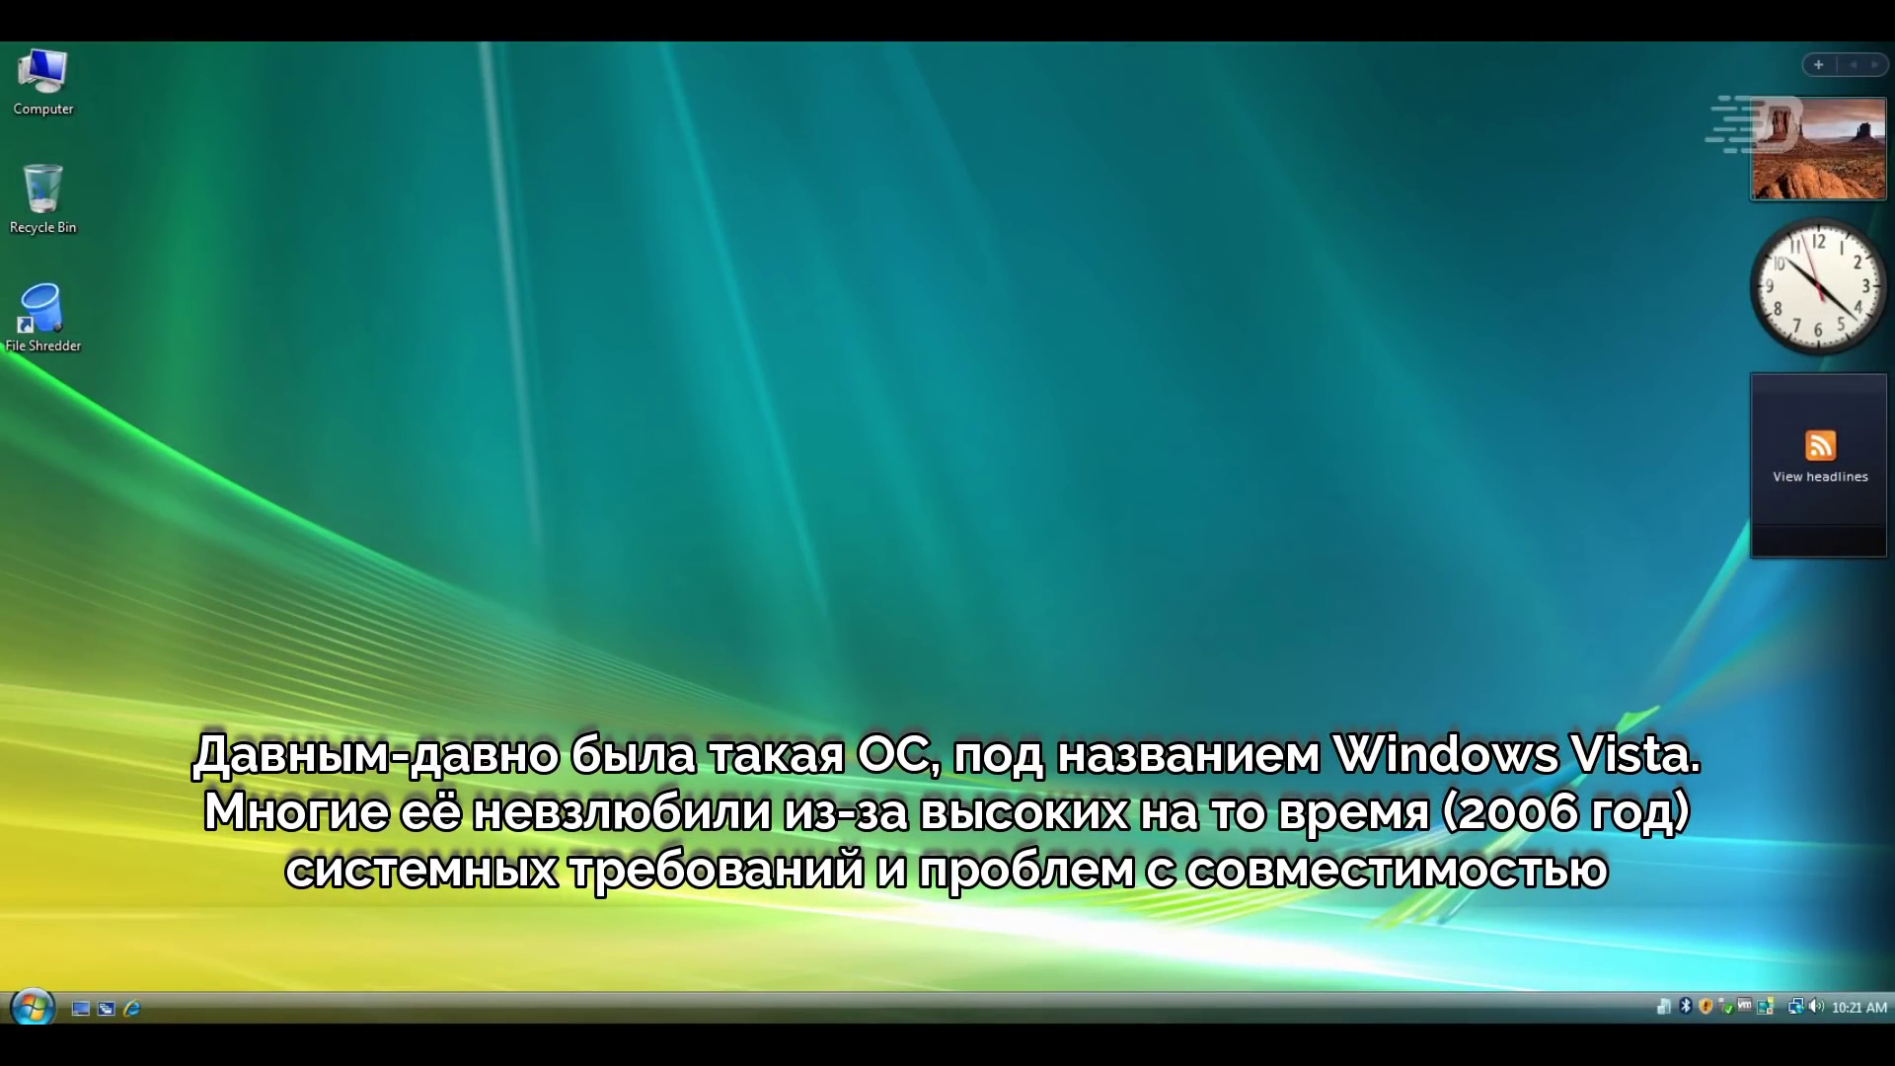
left_click(33, 1006)
left_click(365, 844)
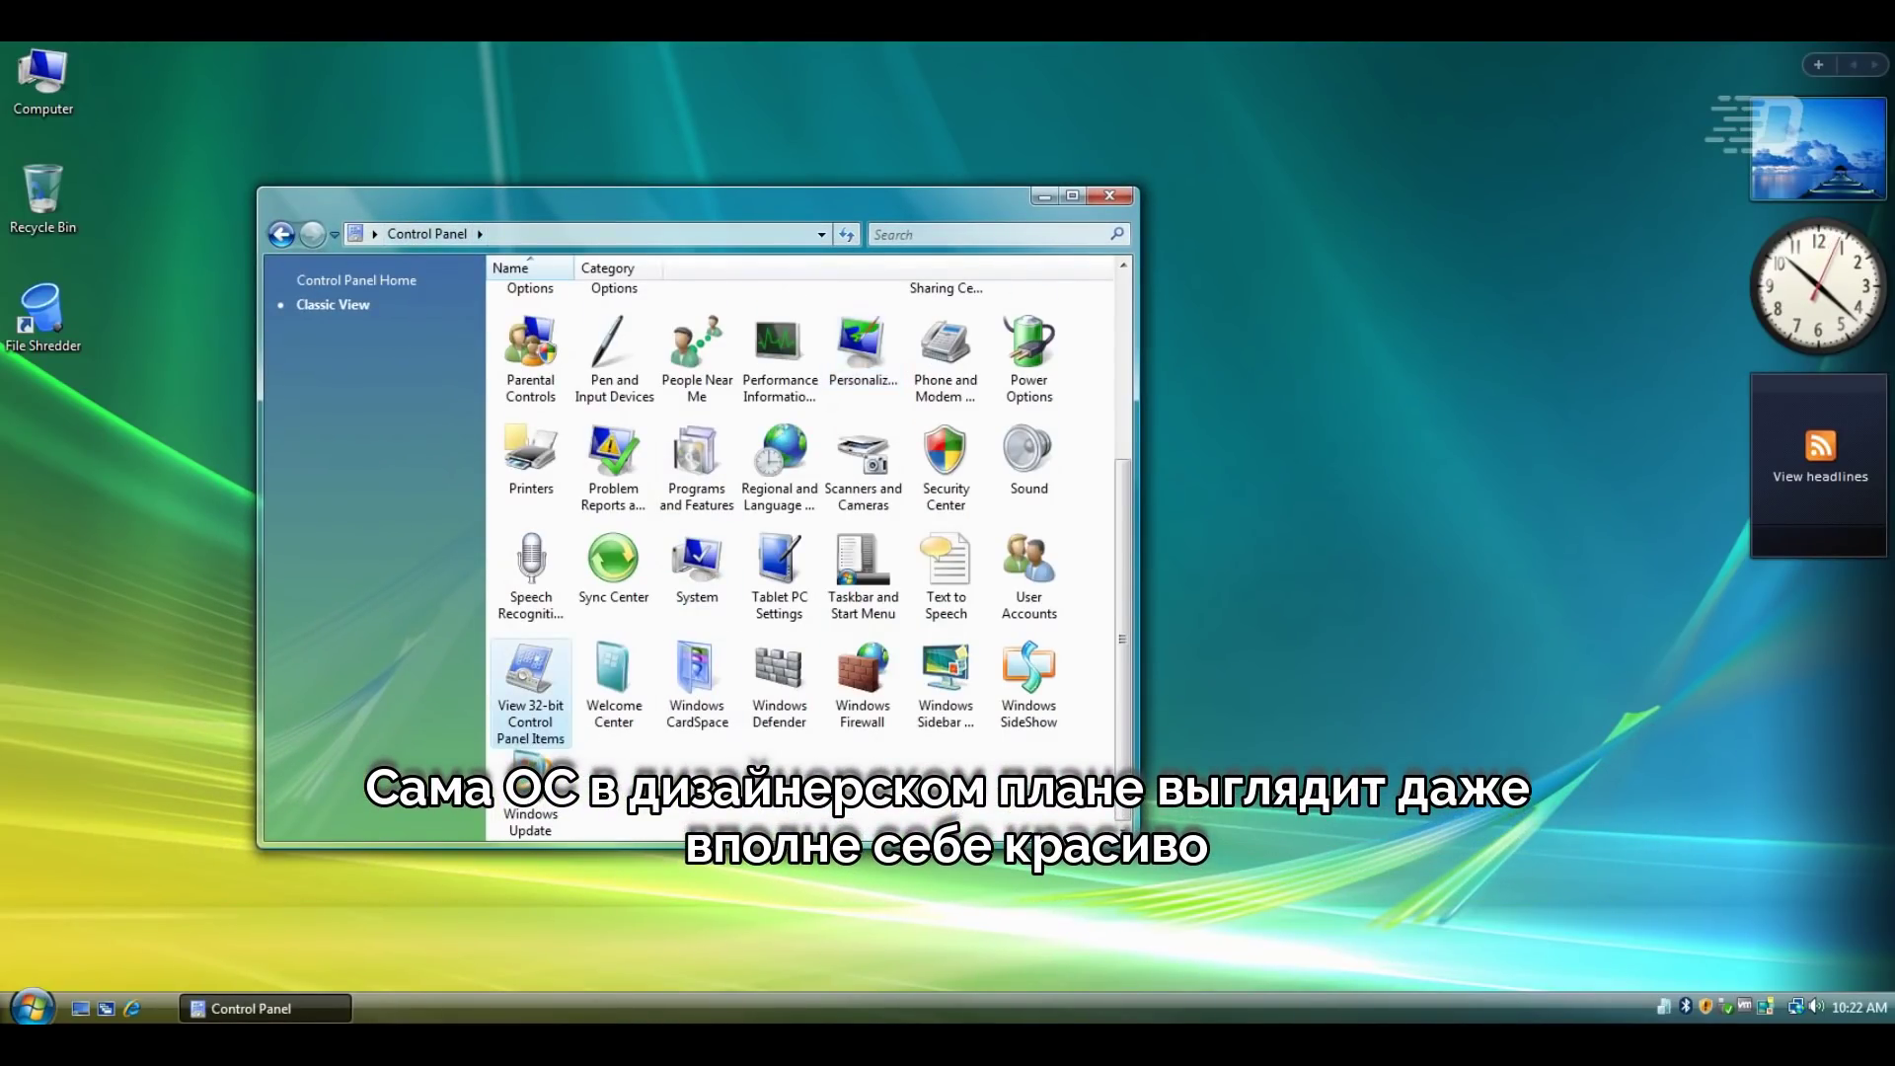
double_click(529, 825)
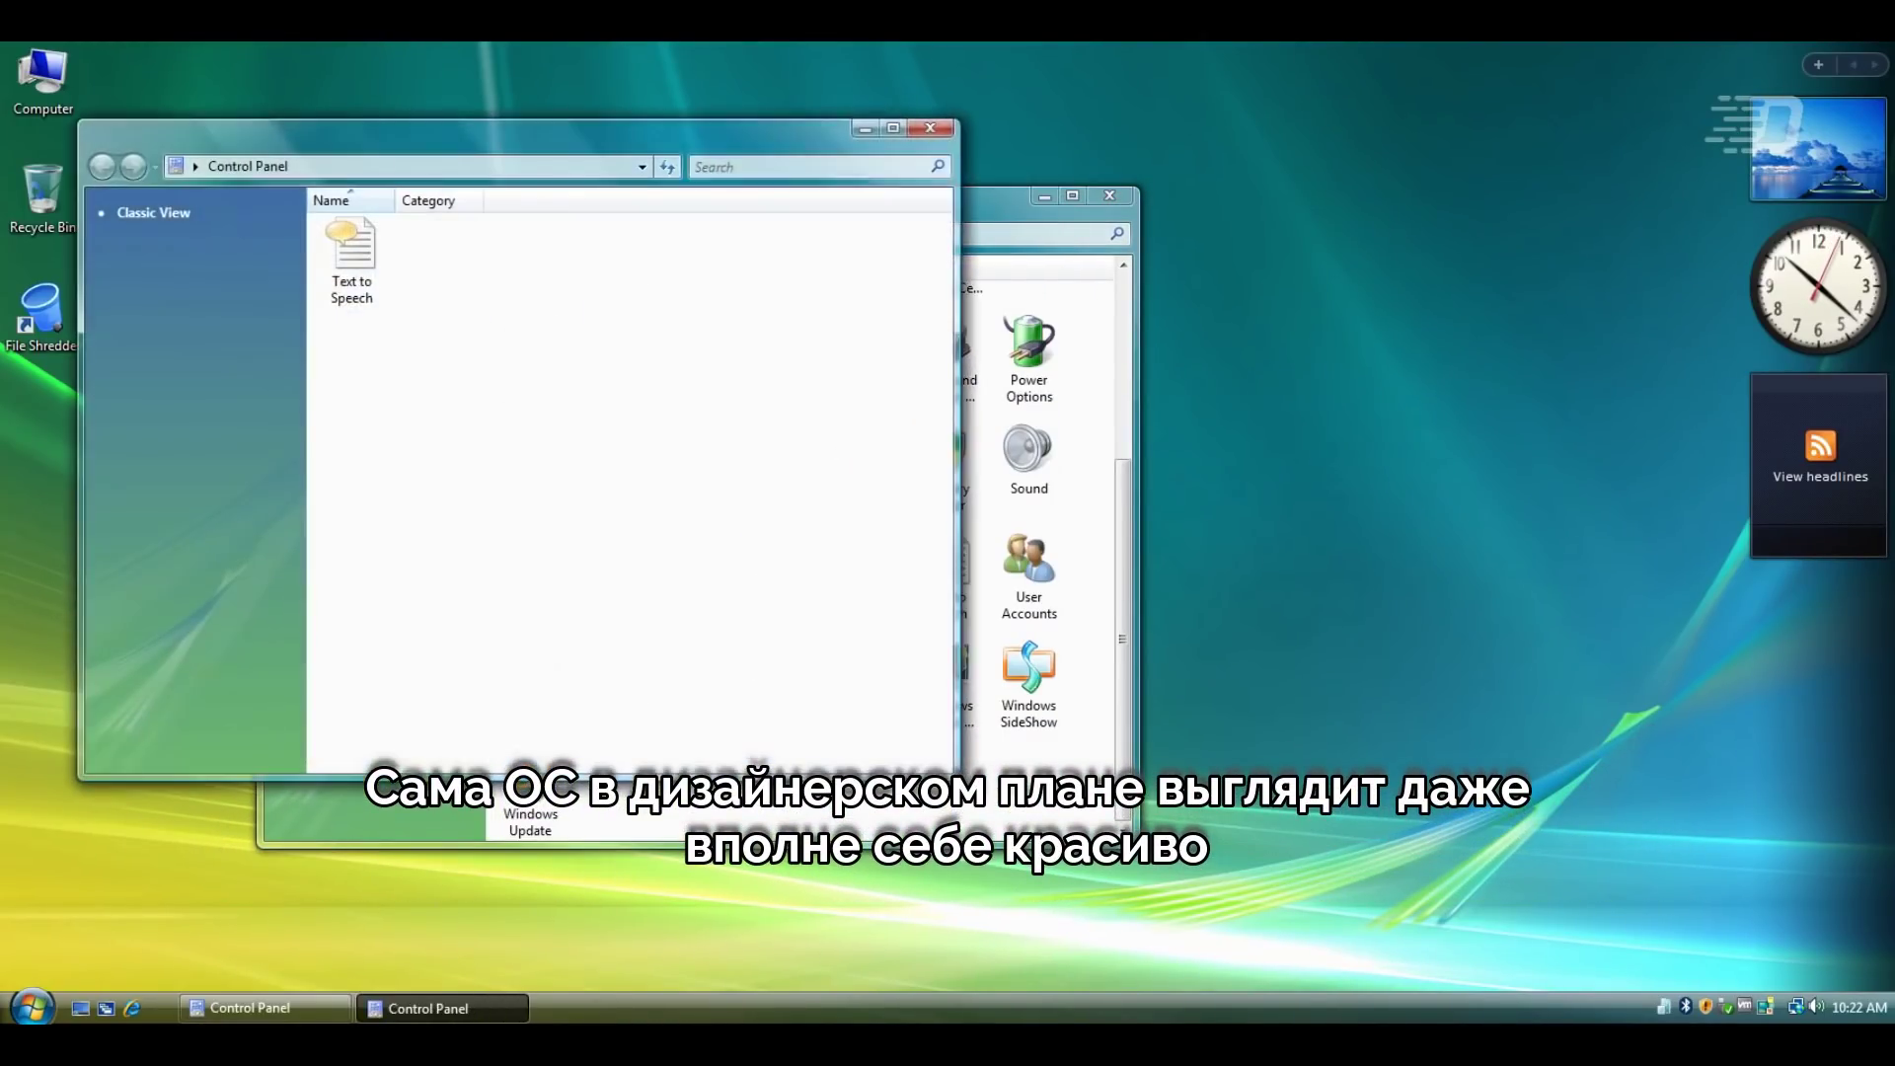
left_click(929, 127)
scroll(864, 642, "up", 3)
scroll(804, 553, "down", 3)
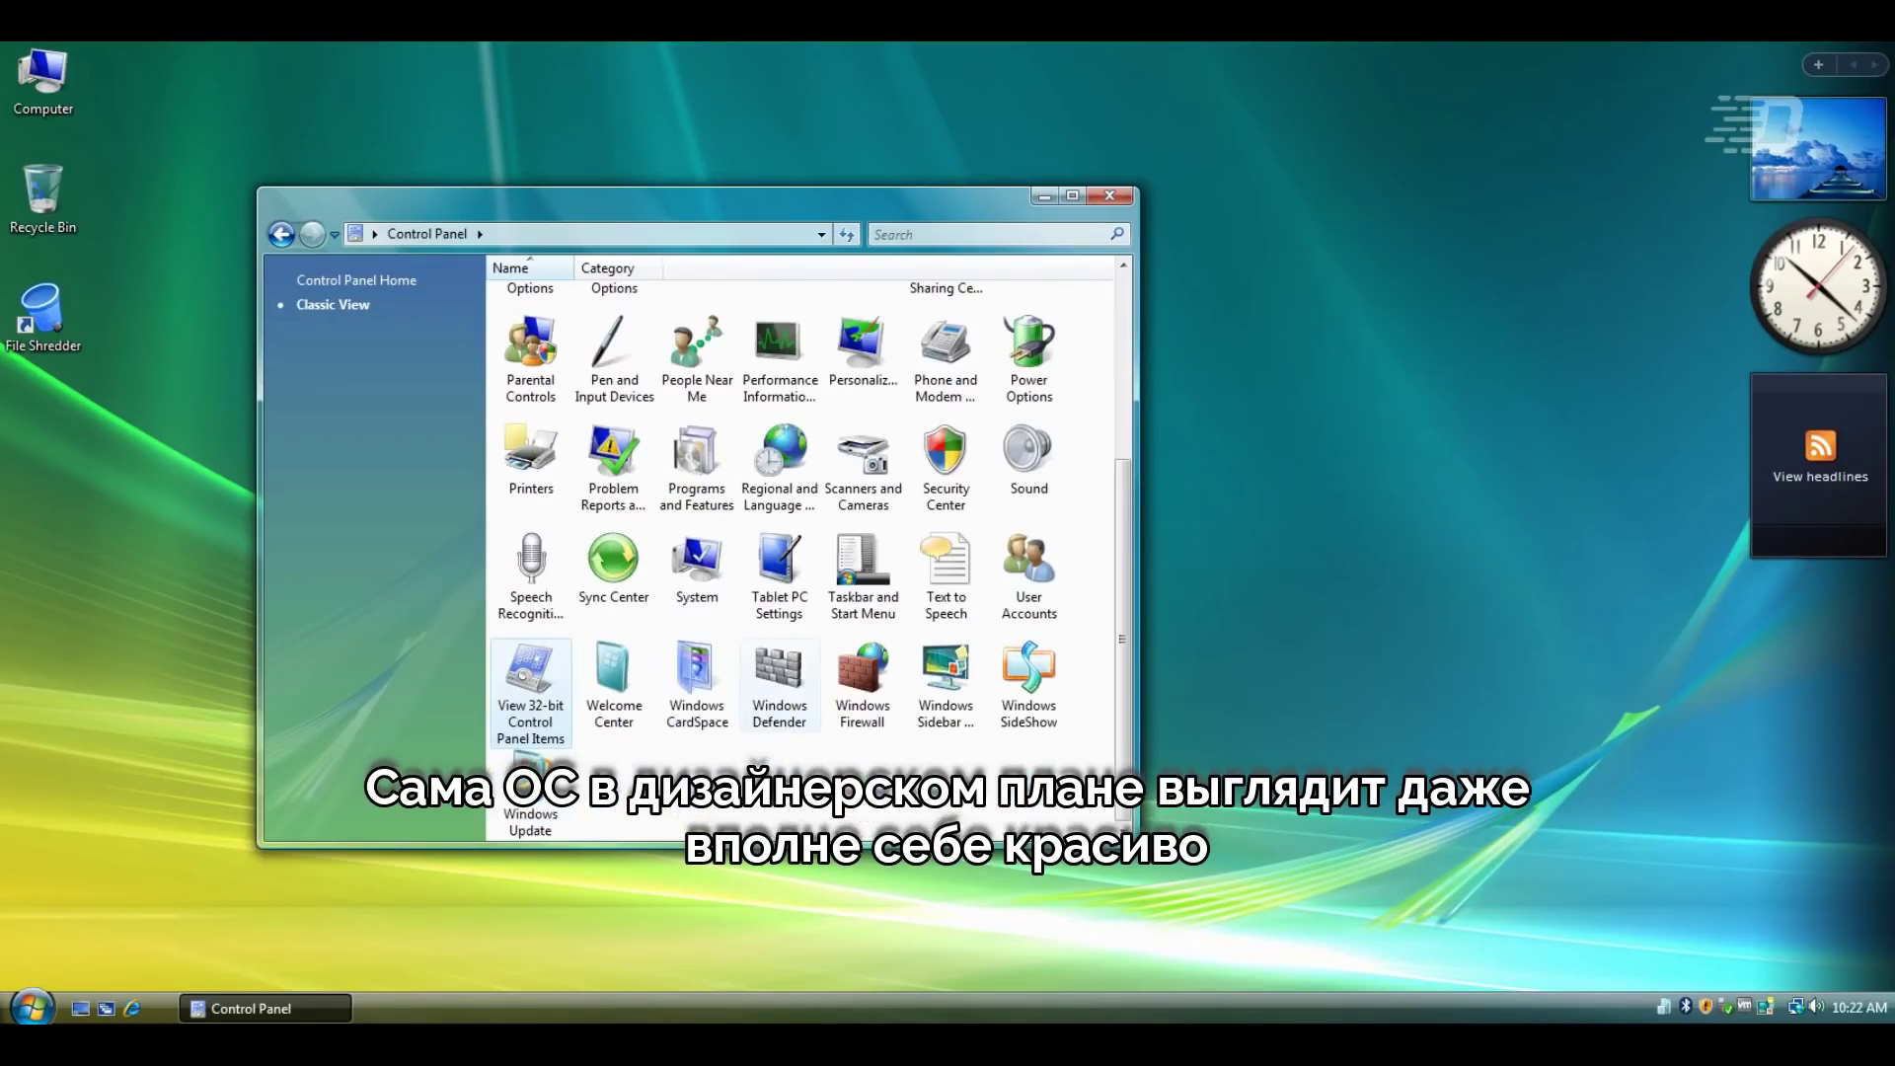
double_click(697, 562)
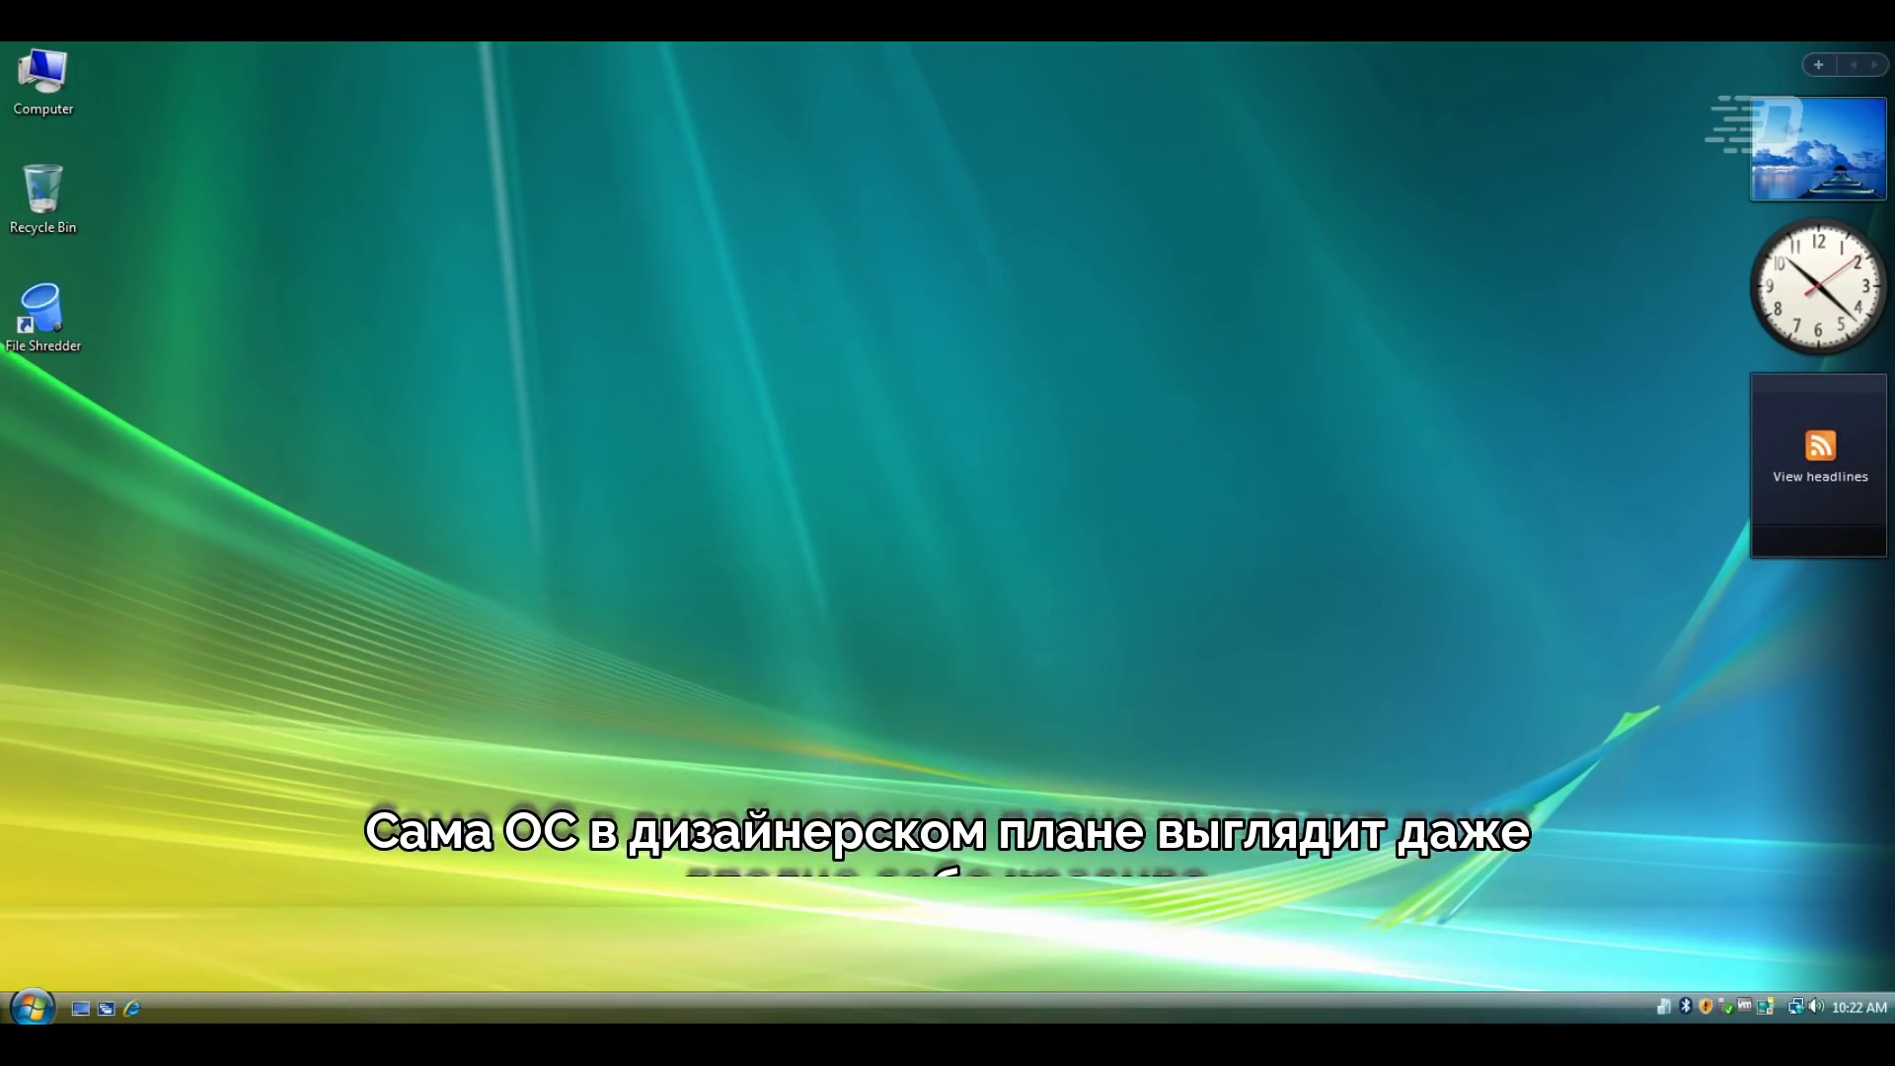
Check the installed Windows version with winver and close the version information
key("super+r")
type("winver")
key("Return")
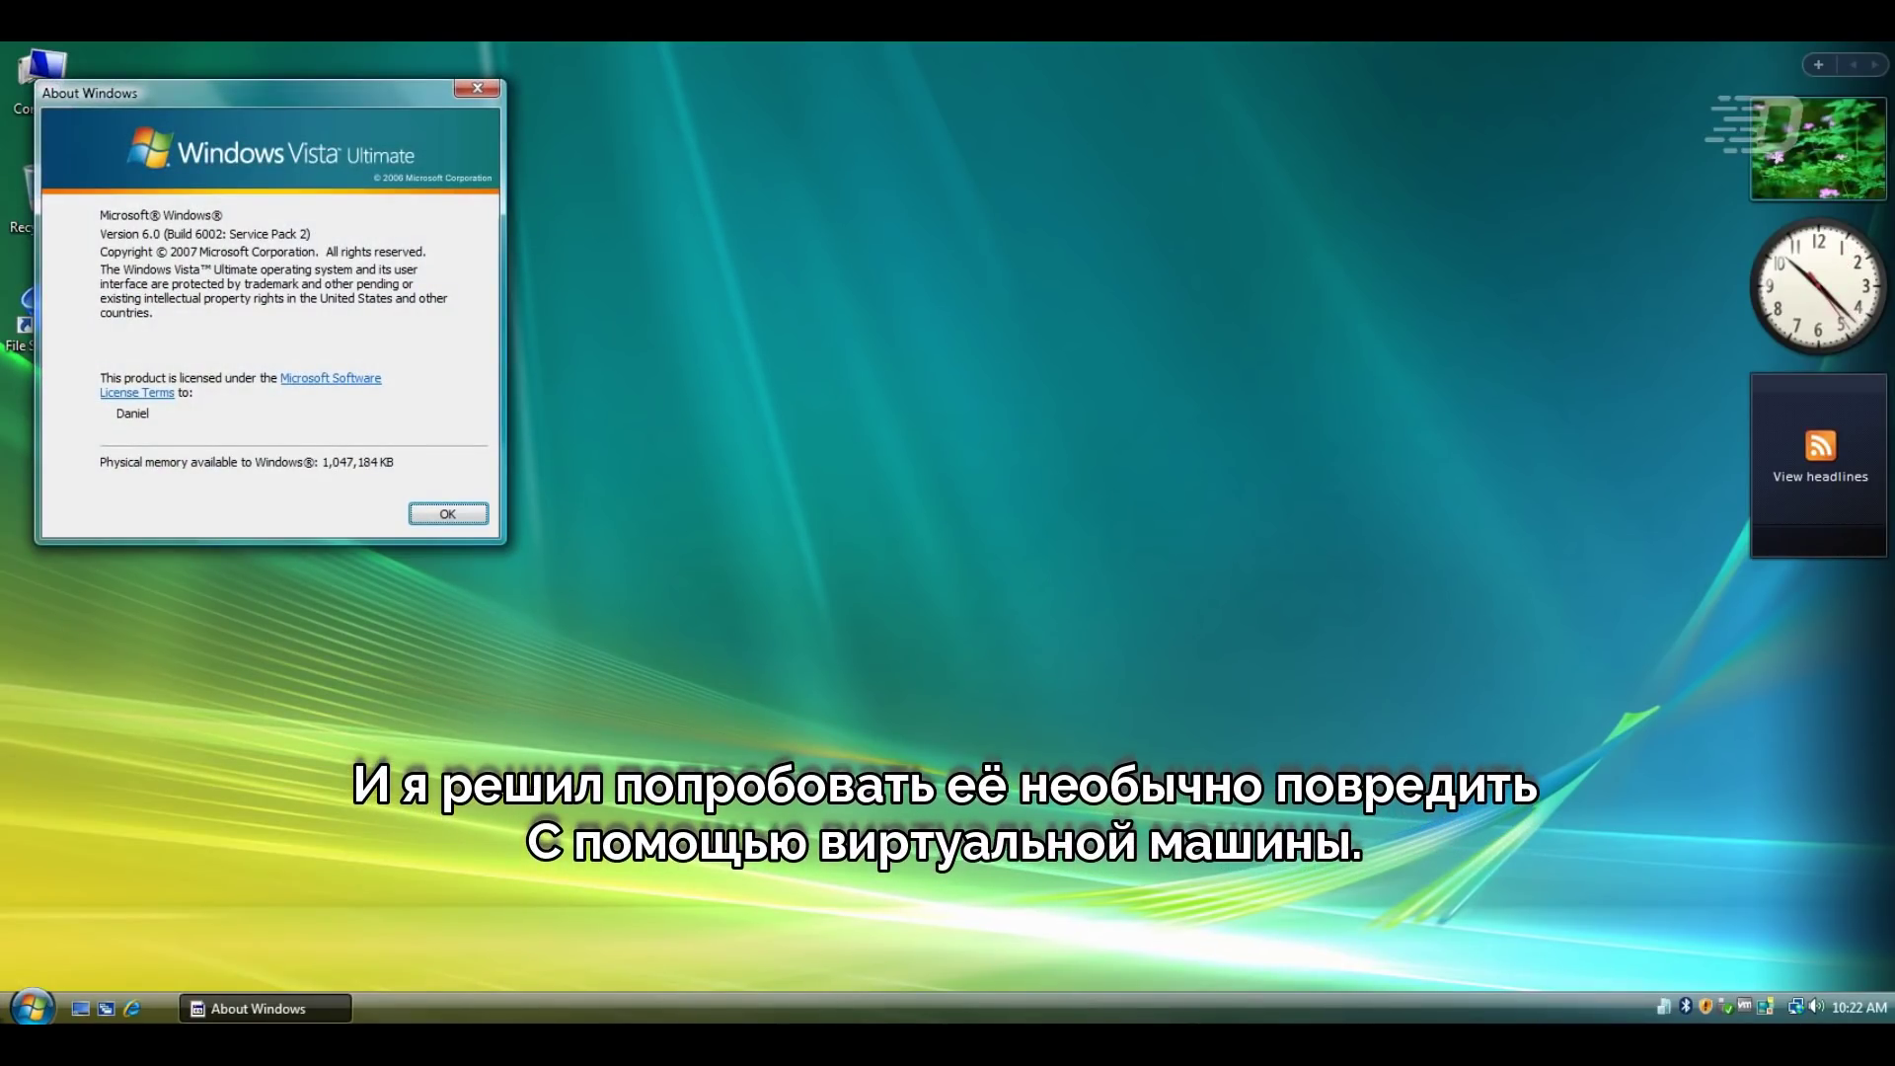
key("Return")
Launch Minesweeper at Beginner difficulty and uncover the two upper corner tiles of the grid
key("super")
left_click(69, 932)
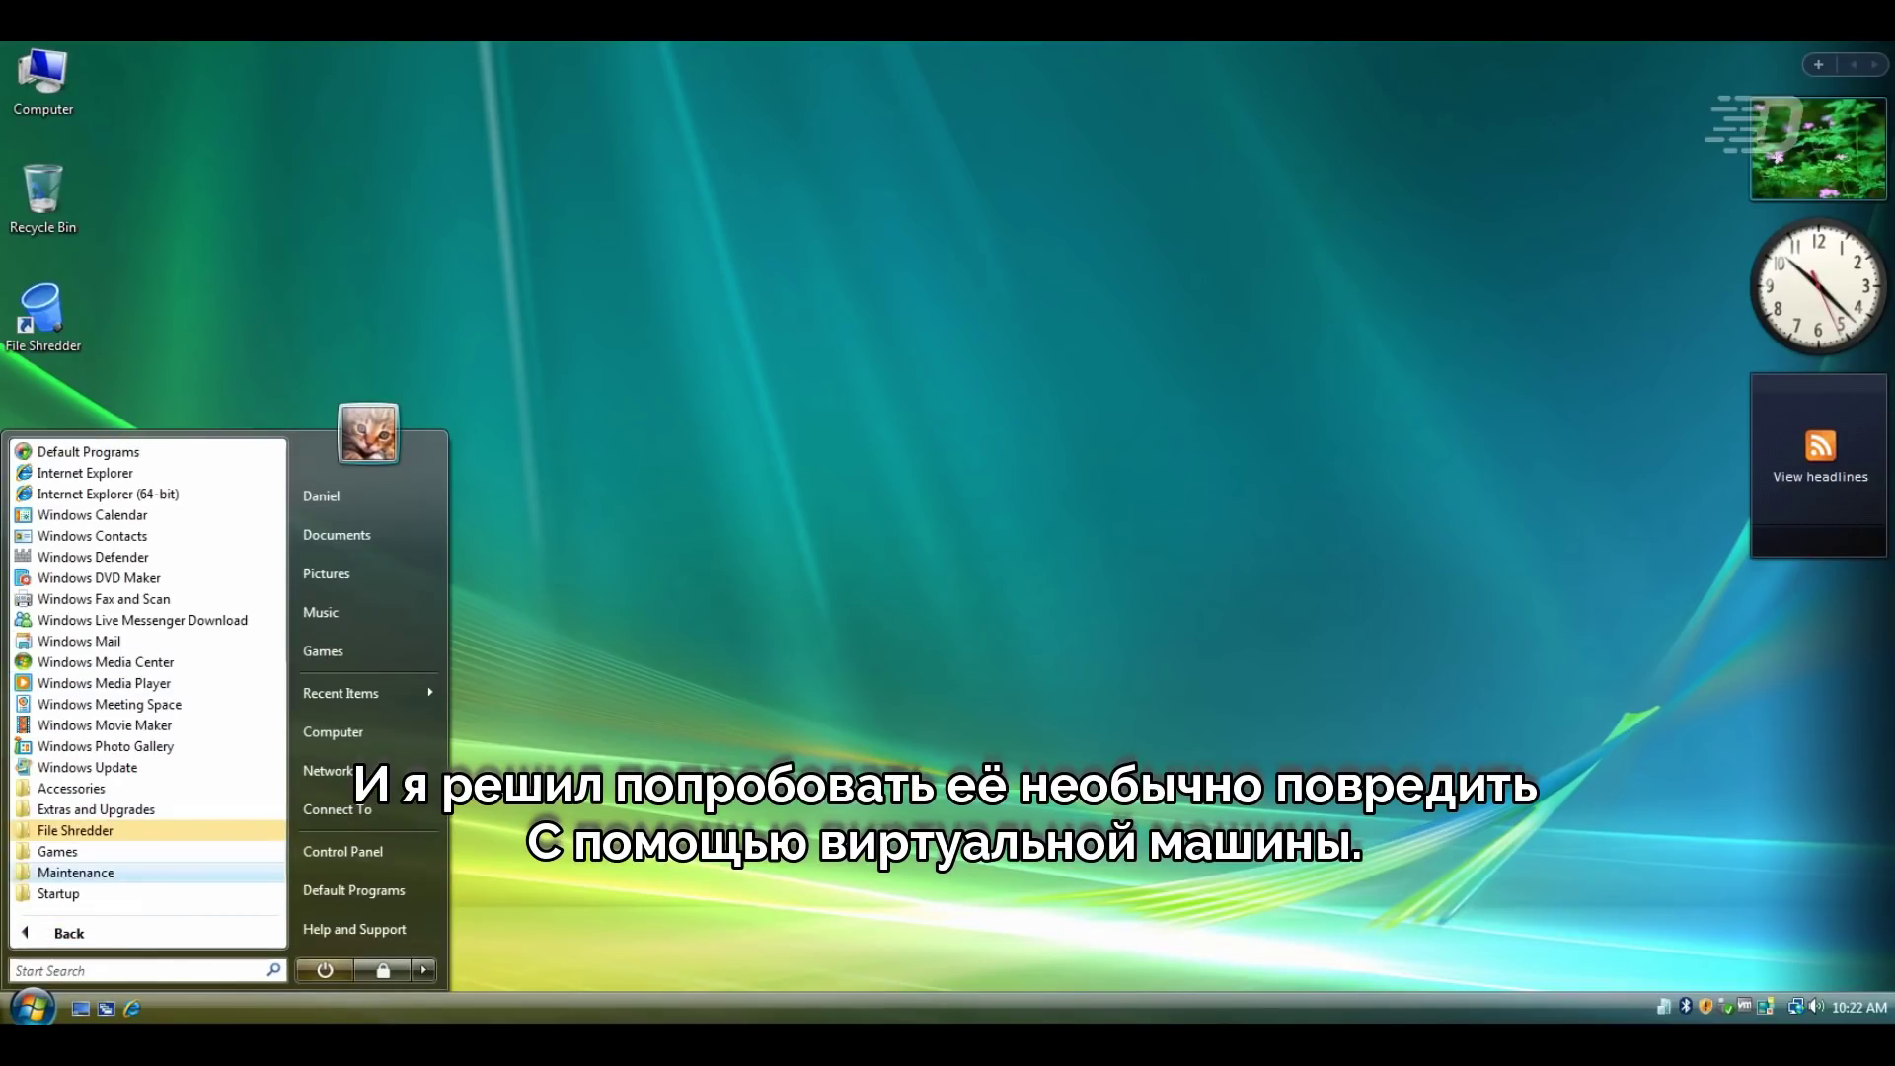
left_click(57, 850)
left_click(93, 786)
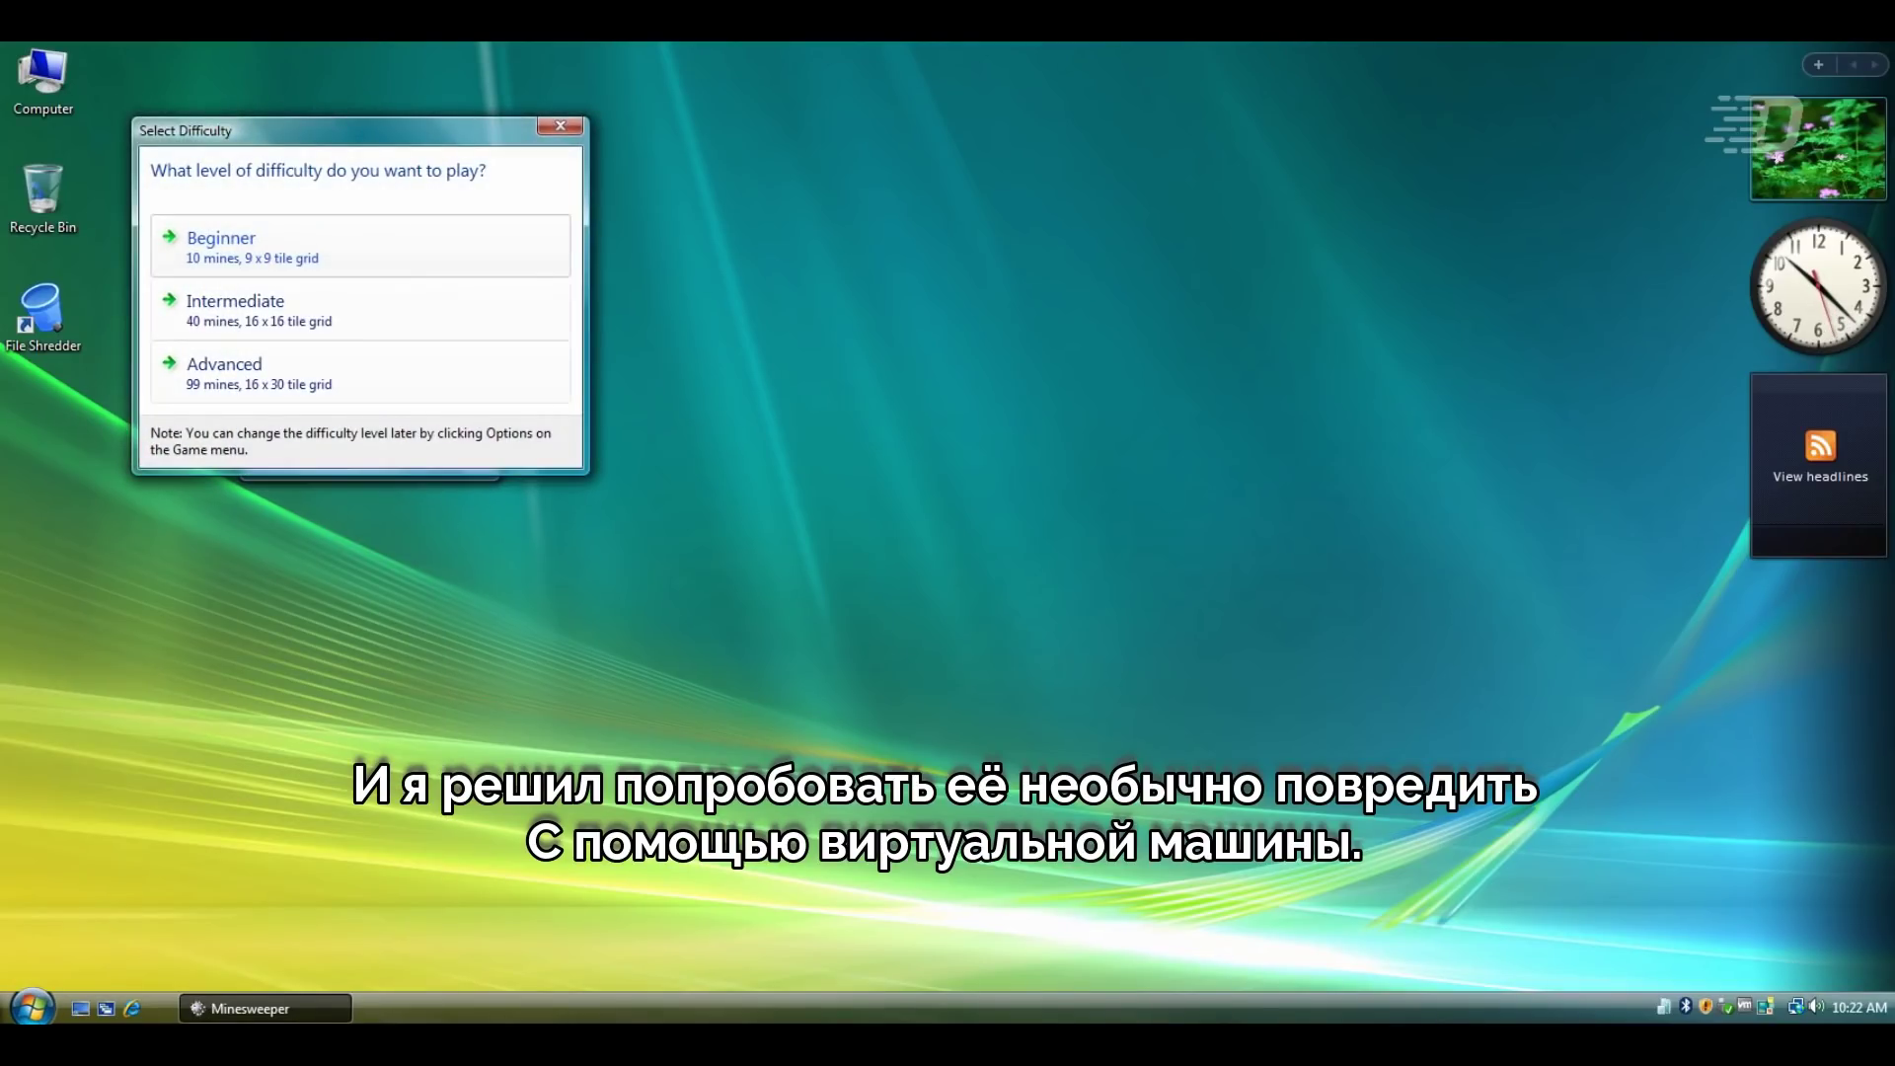
key("Return")
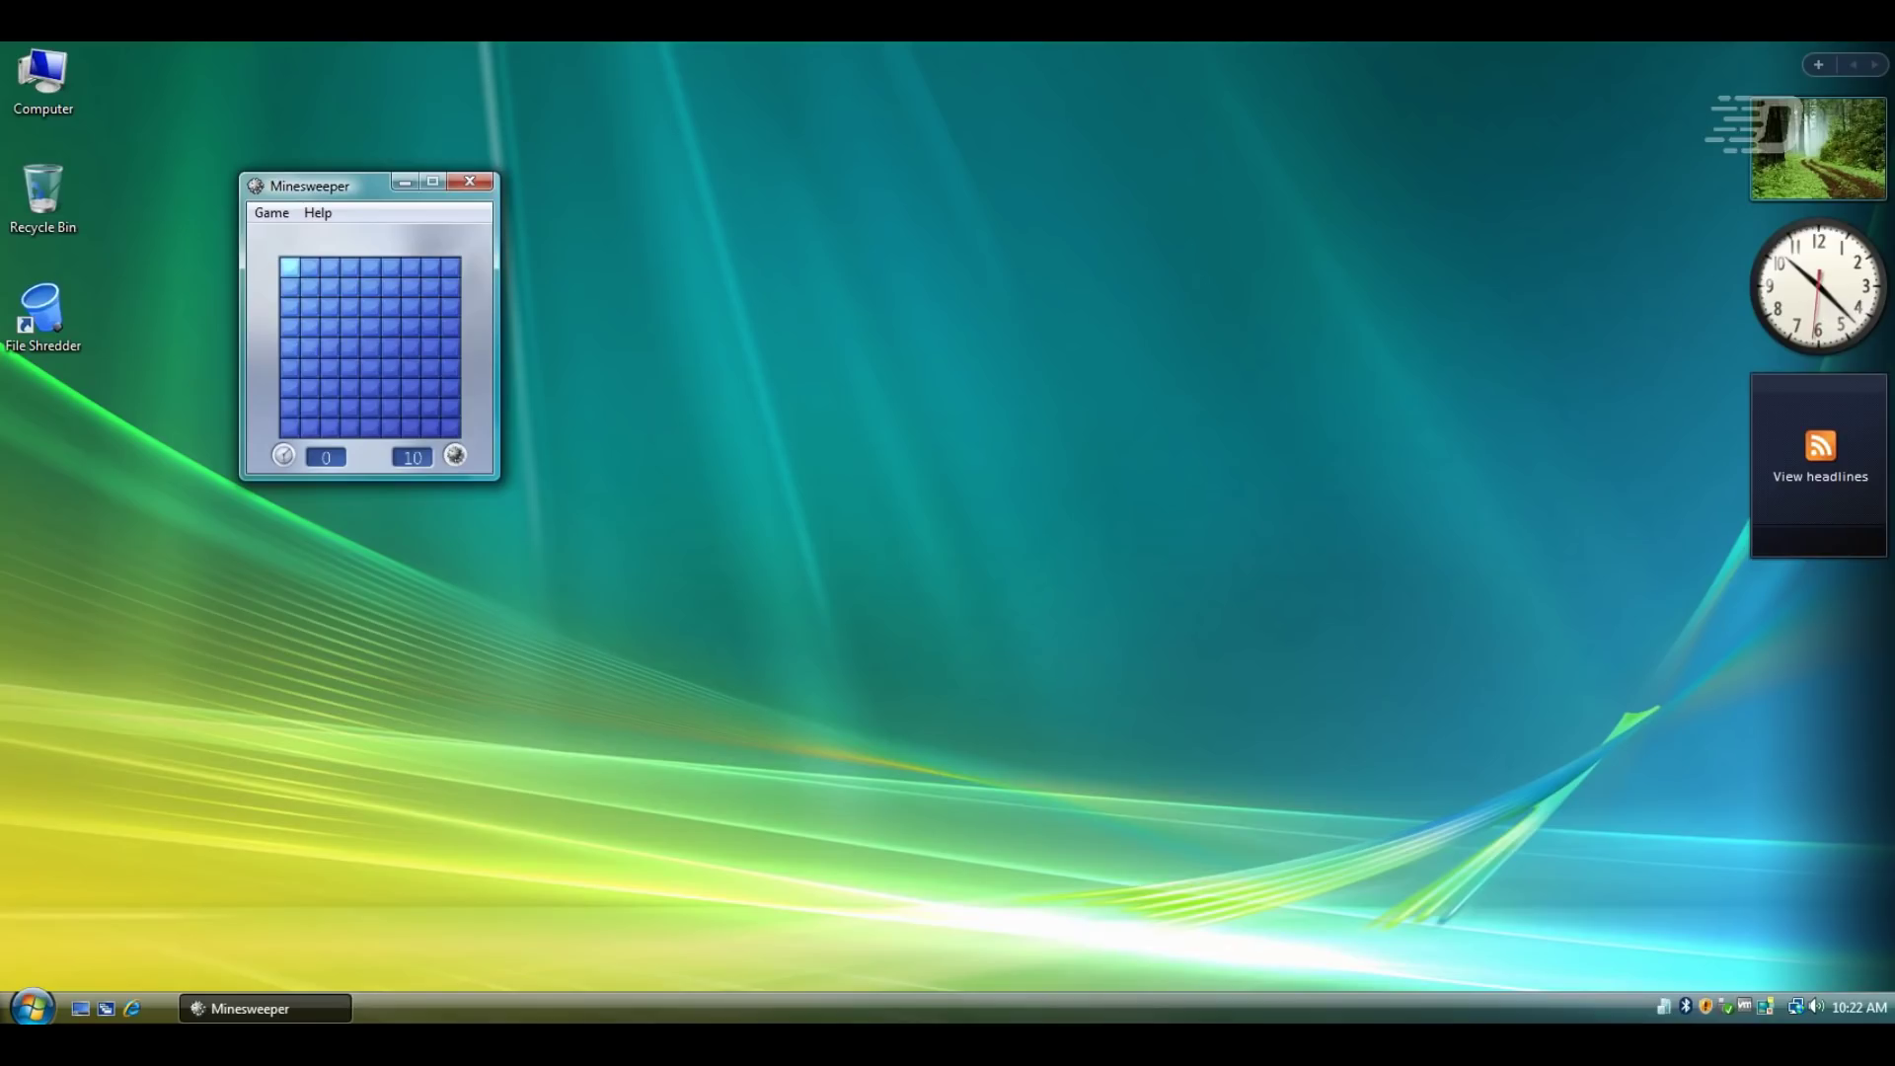
left_click(290, 268)
left_click(451, 267)
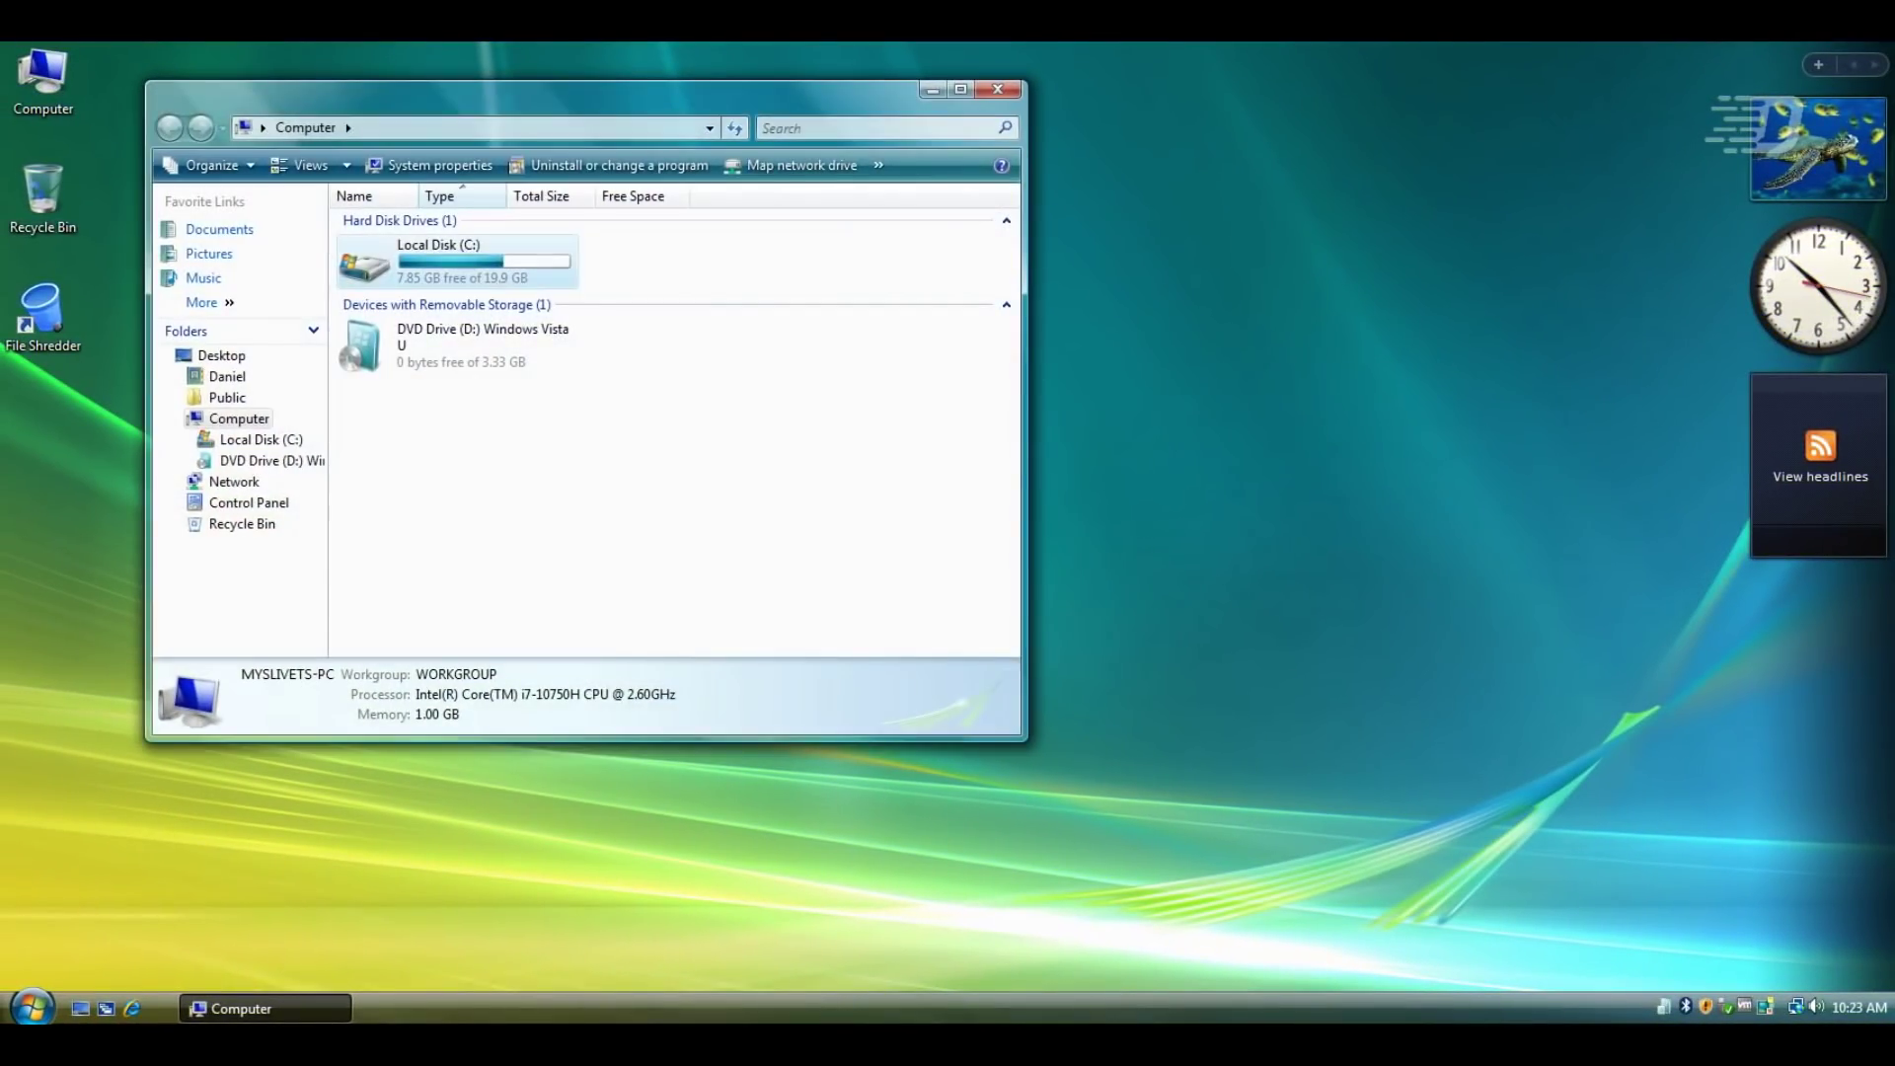
Open the properties of Local Disk (C:) from the Computer window
right_click(435, 262)
left_click(500, 531)
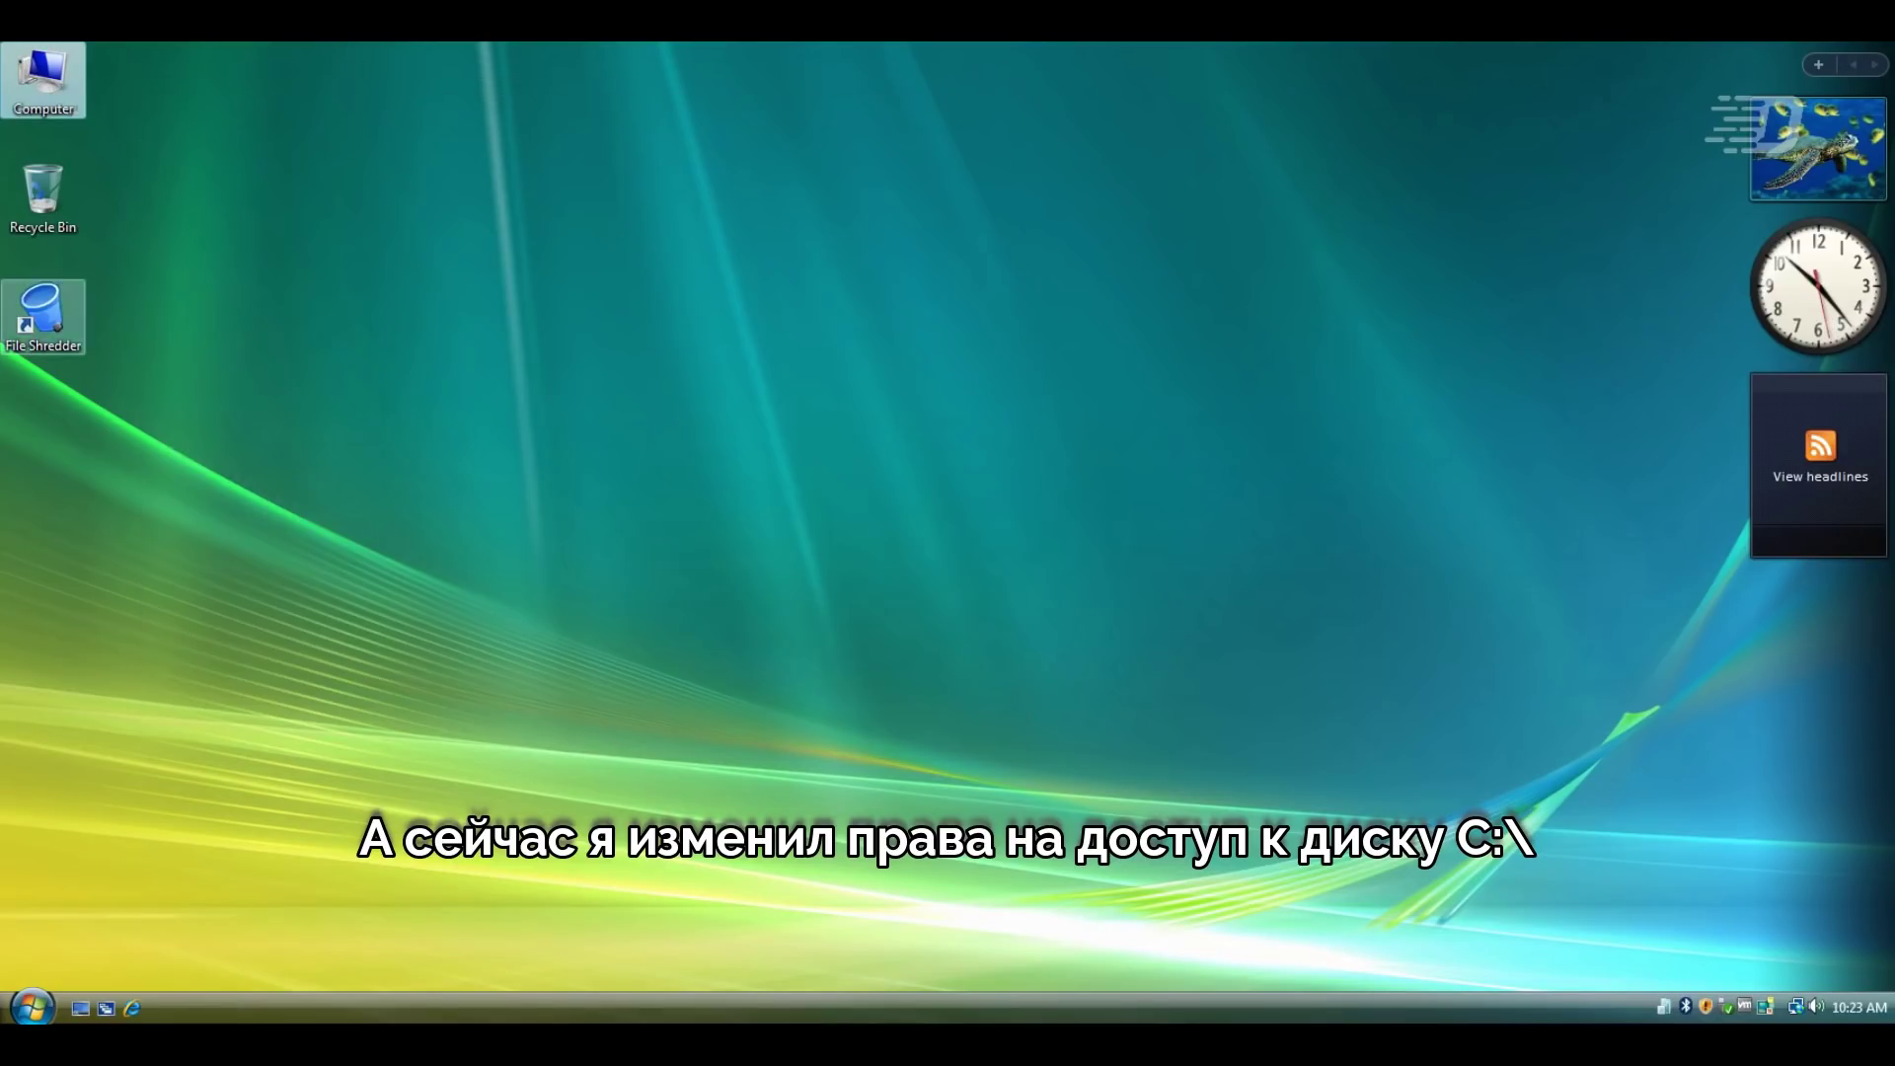
Run File Shredder as administrator and allow the elevation request
right_click(30, 326)
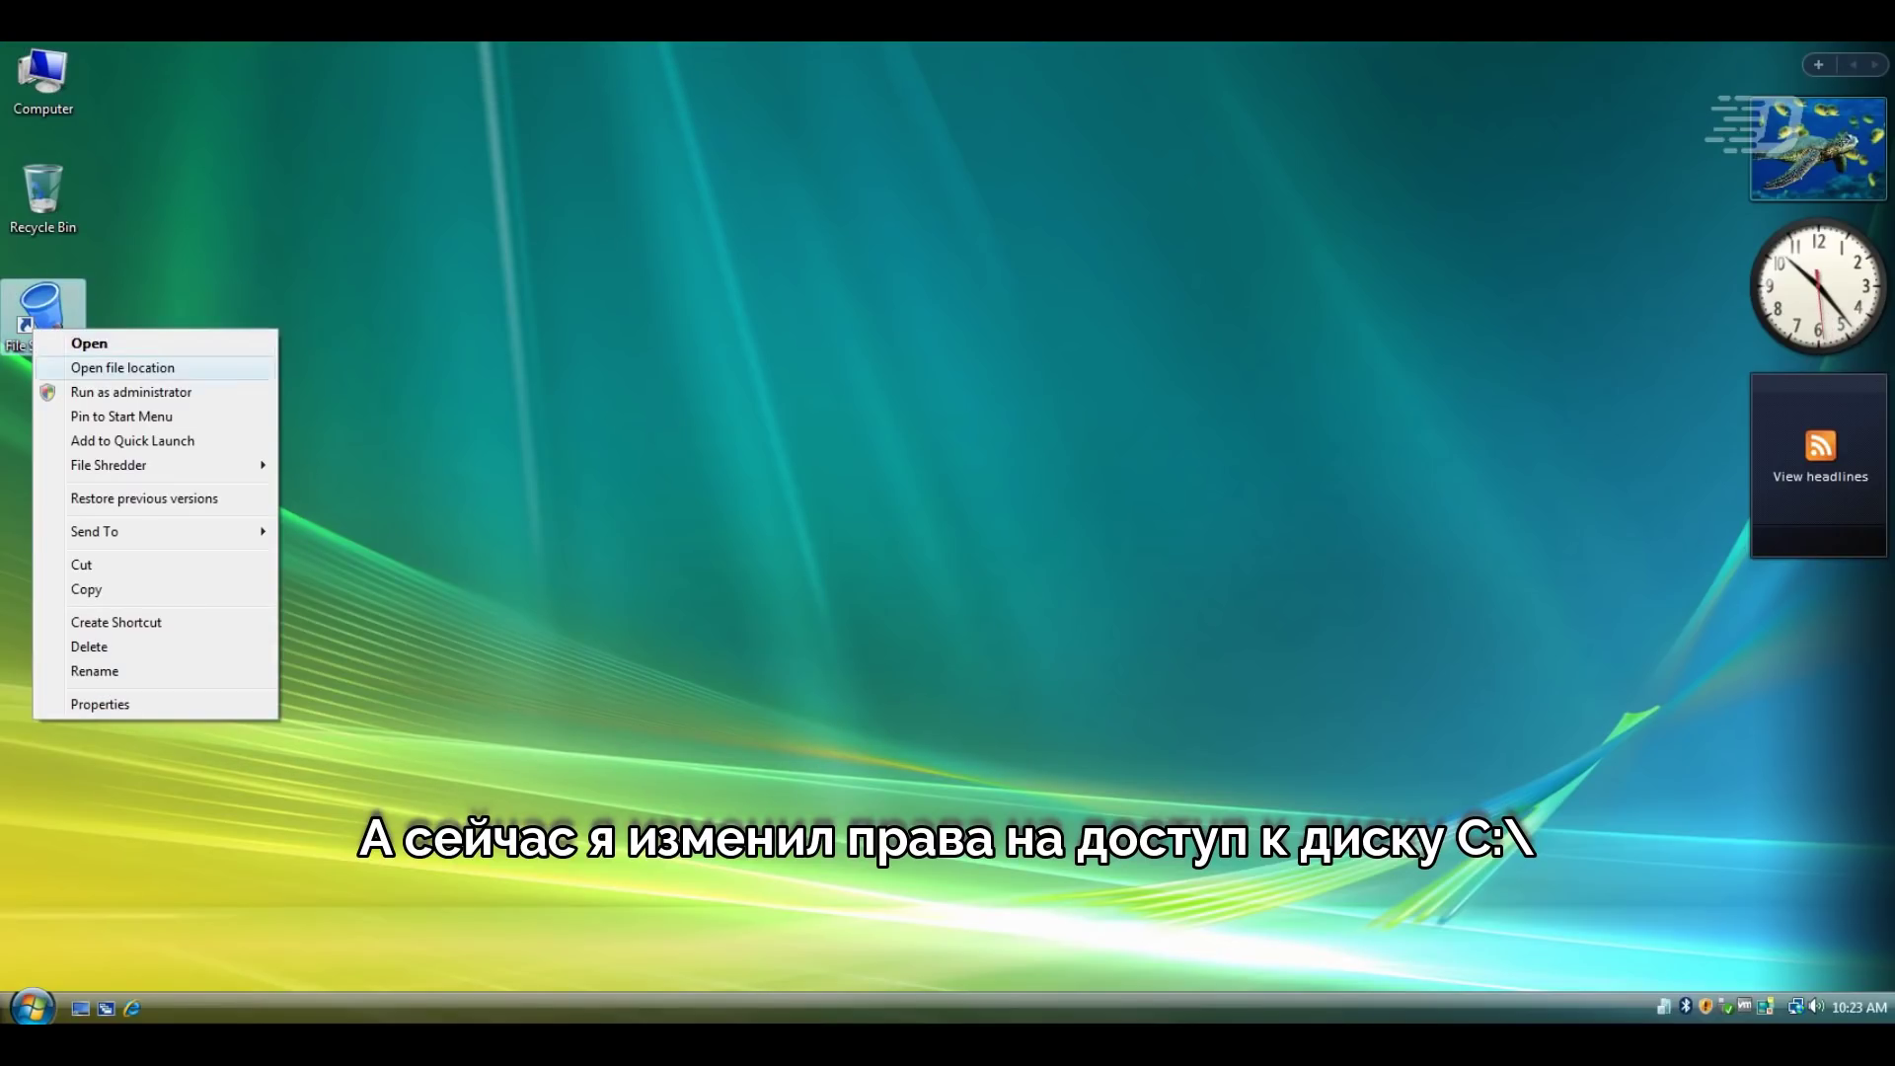
left_click(130, 392)
key("alt+a")
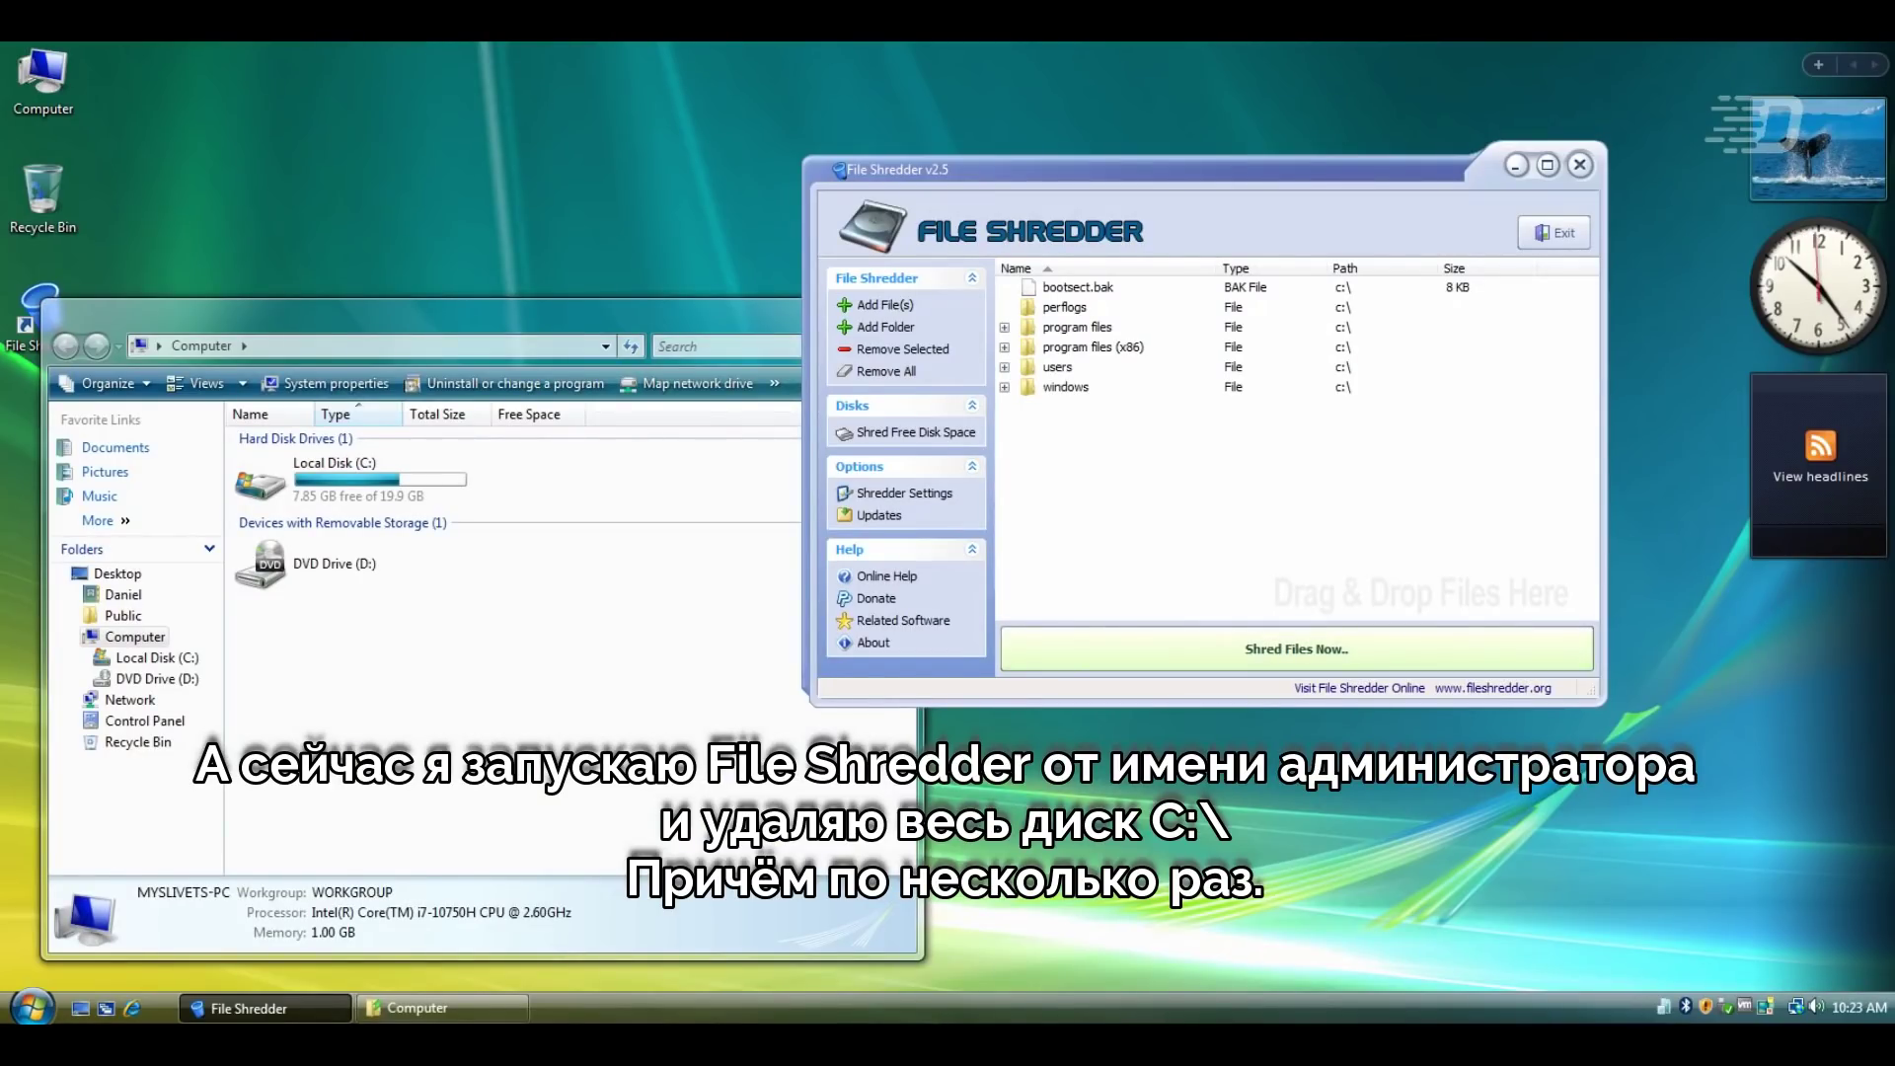
Shred all listed items from drive C:, including the program files, users and windows folders
left_click(1296, 649)
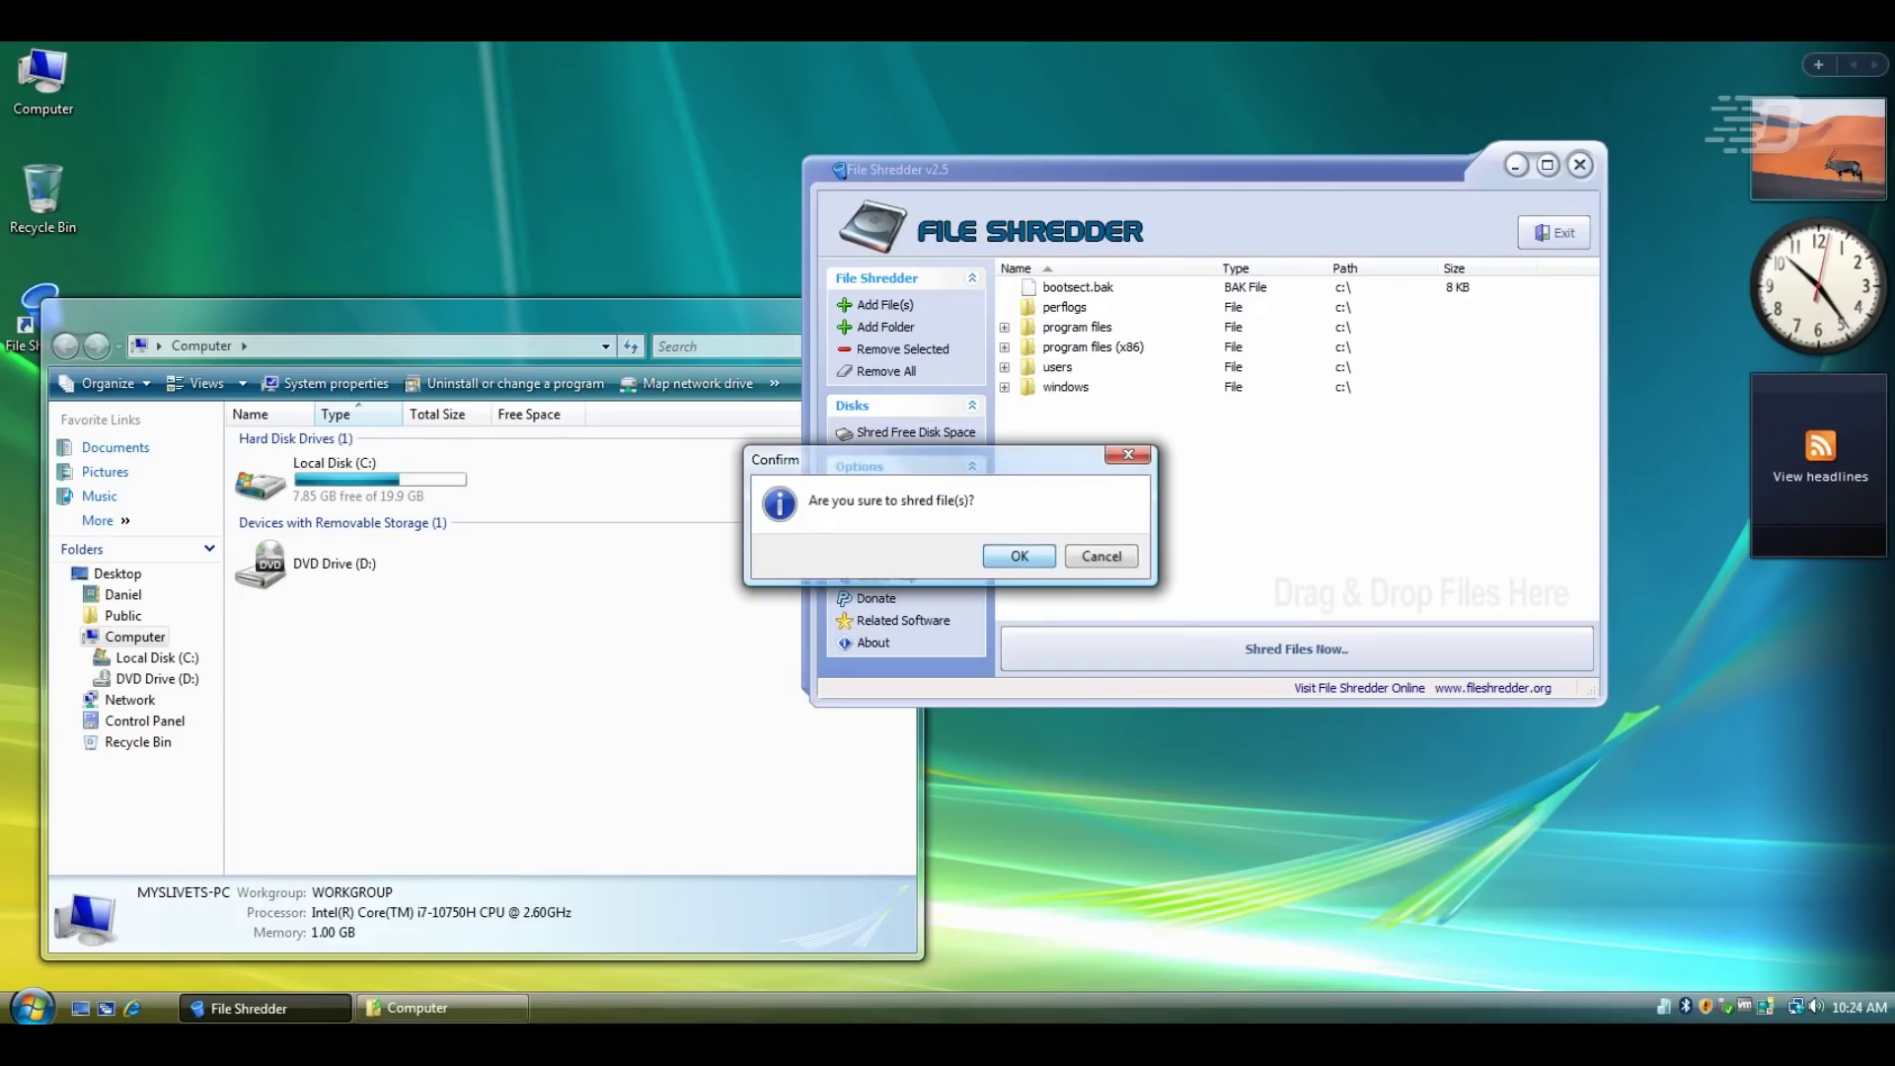
key("Return")
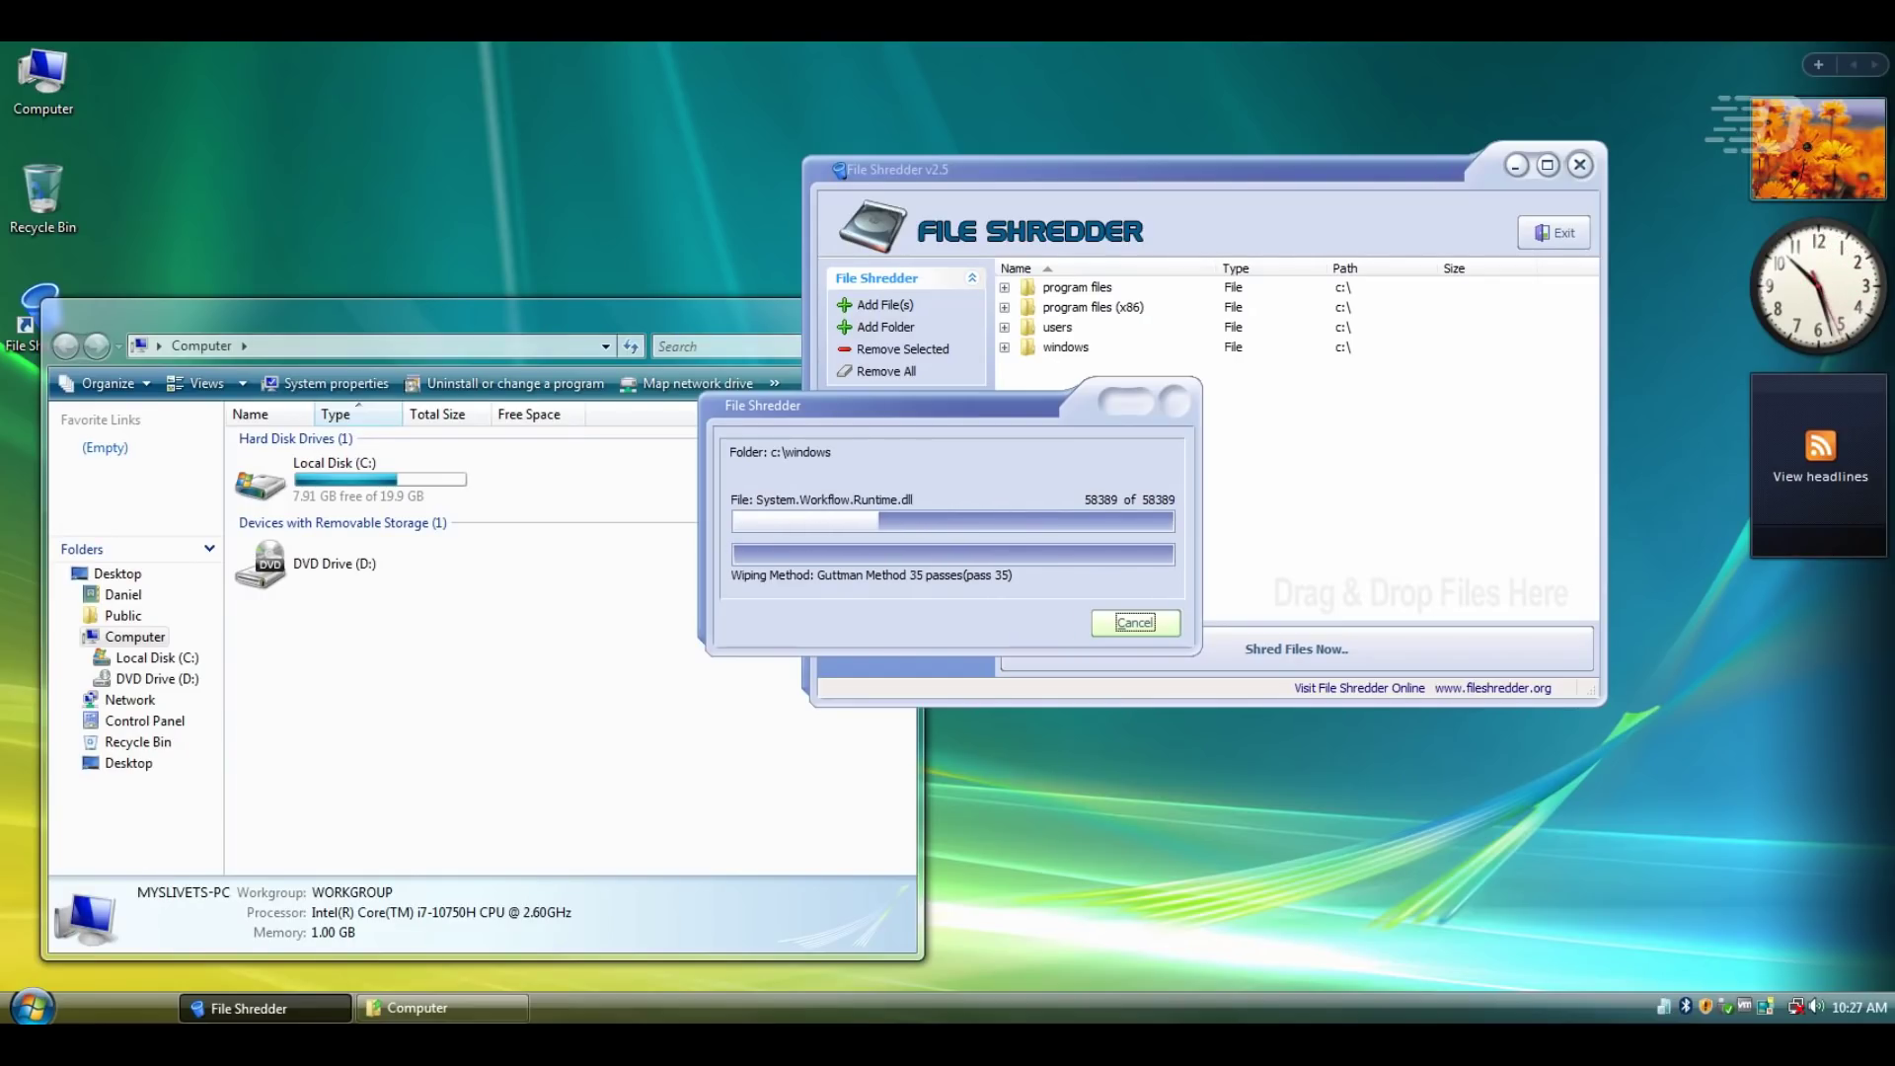
key("Return")
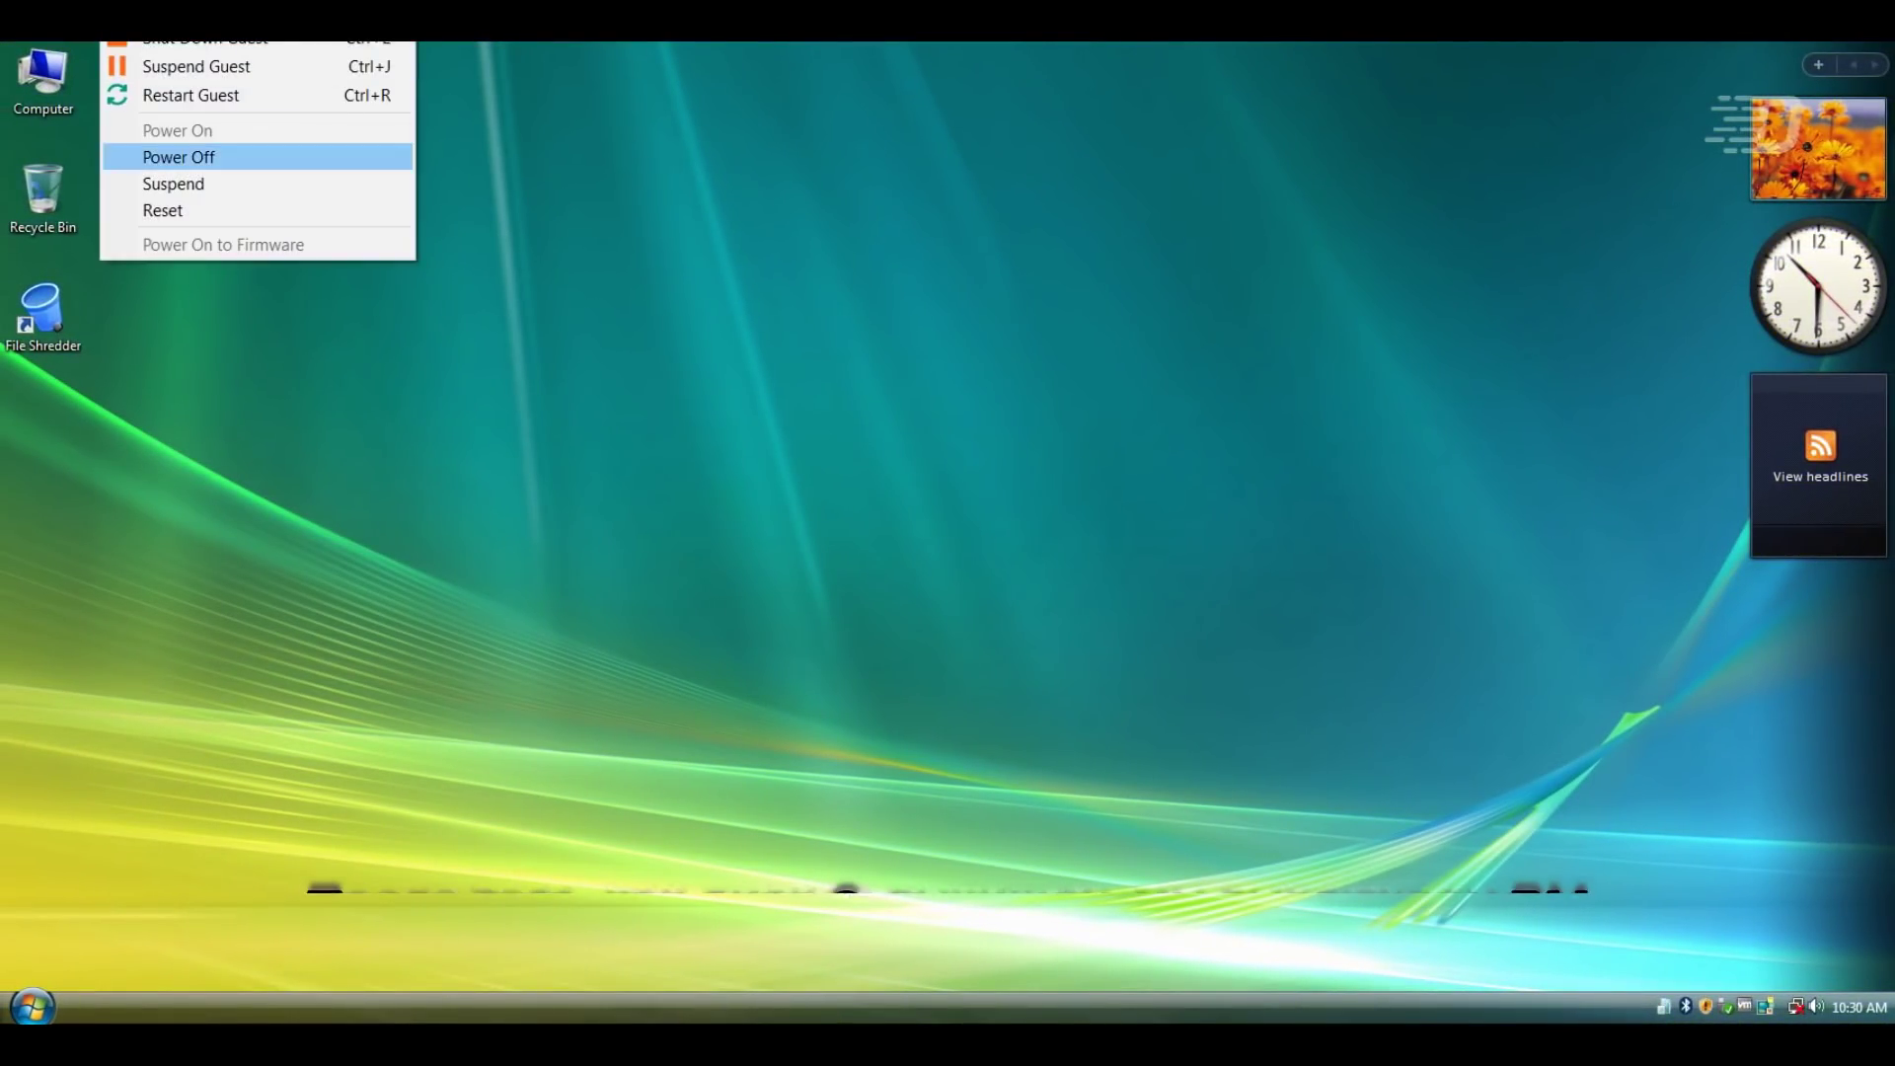
Power off the Windows Vista virtual machine and confirm the shutdown
left_click(187, 155)
key("Return")
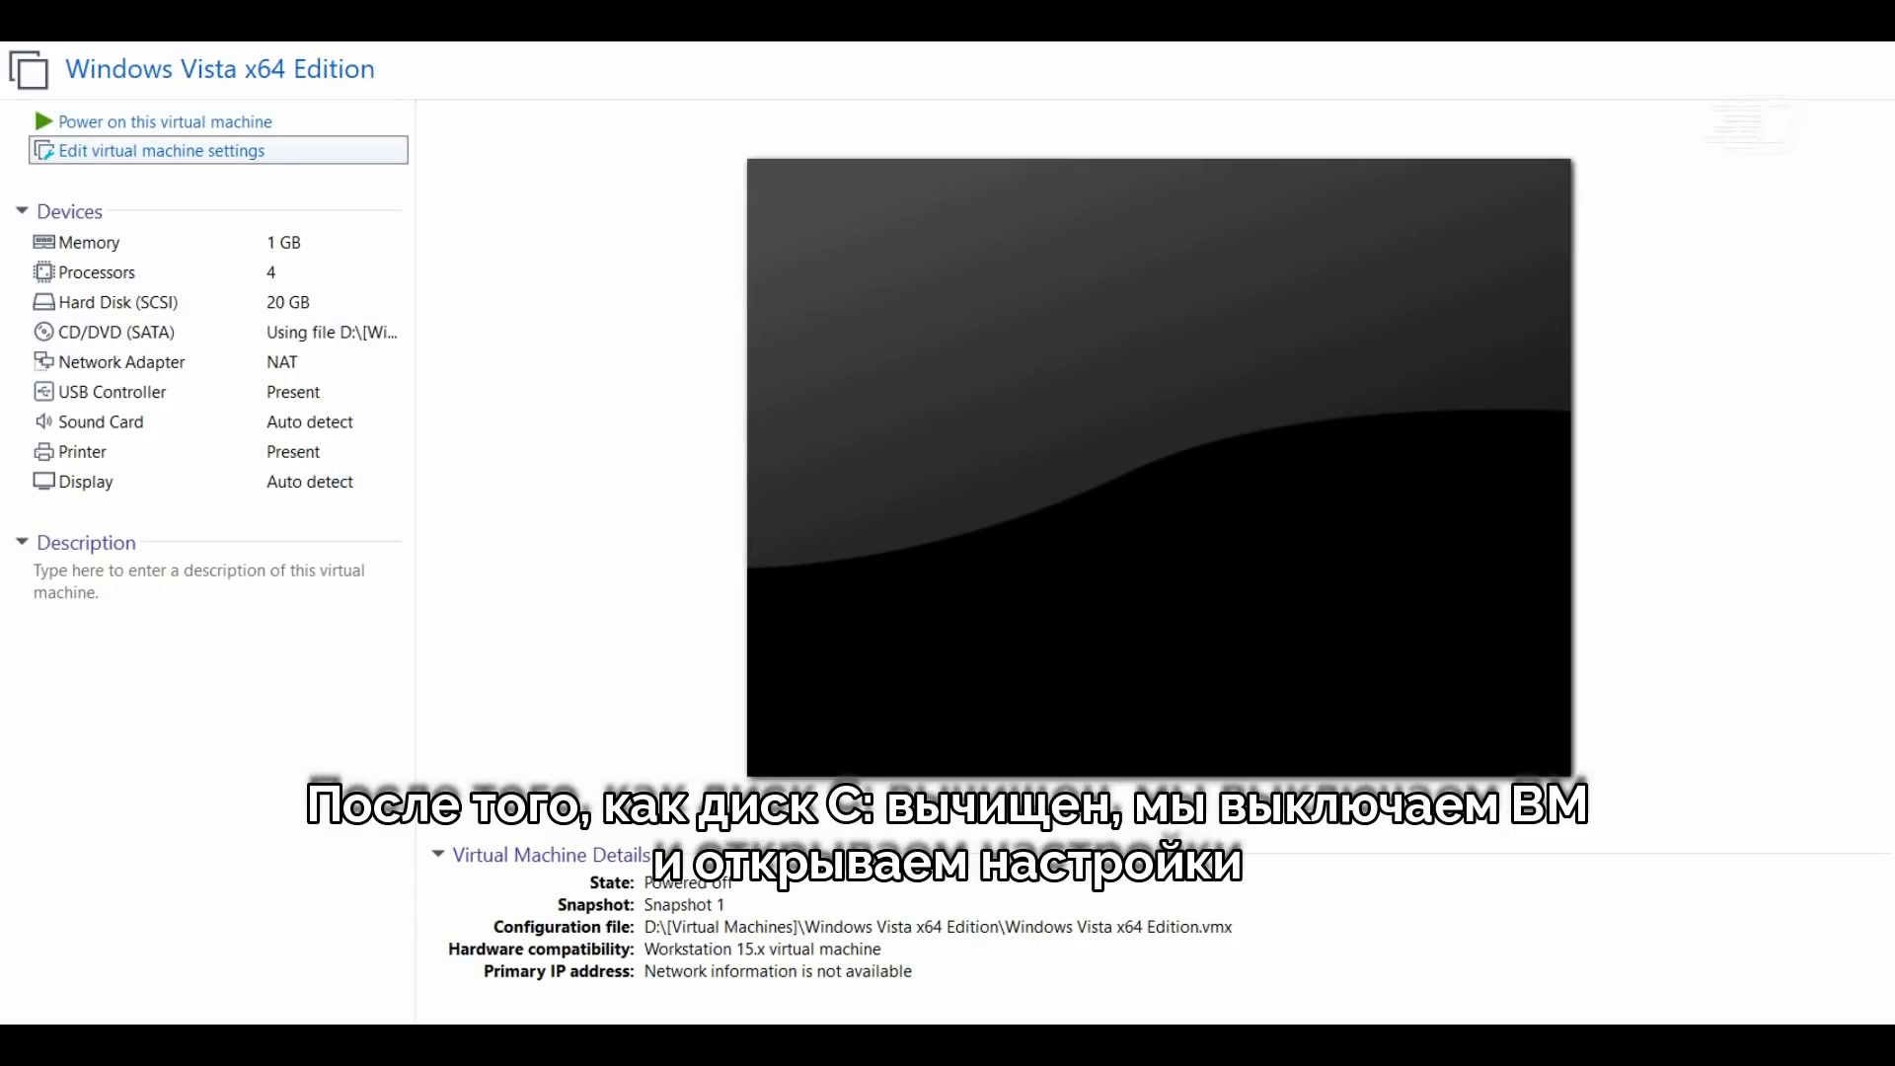
Select the full disk file path of the Hard Disk (SCSI) in the virtual machine settings for copying
left_click(161, 150)
left_click(491, 190)
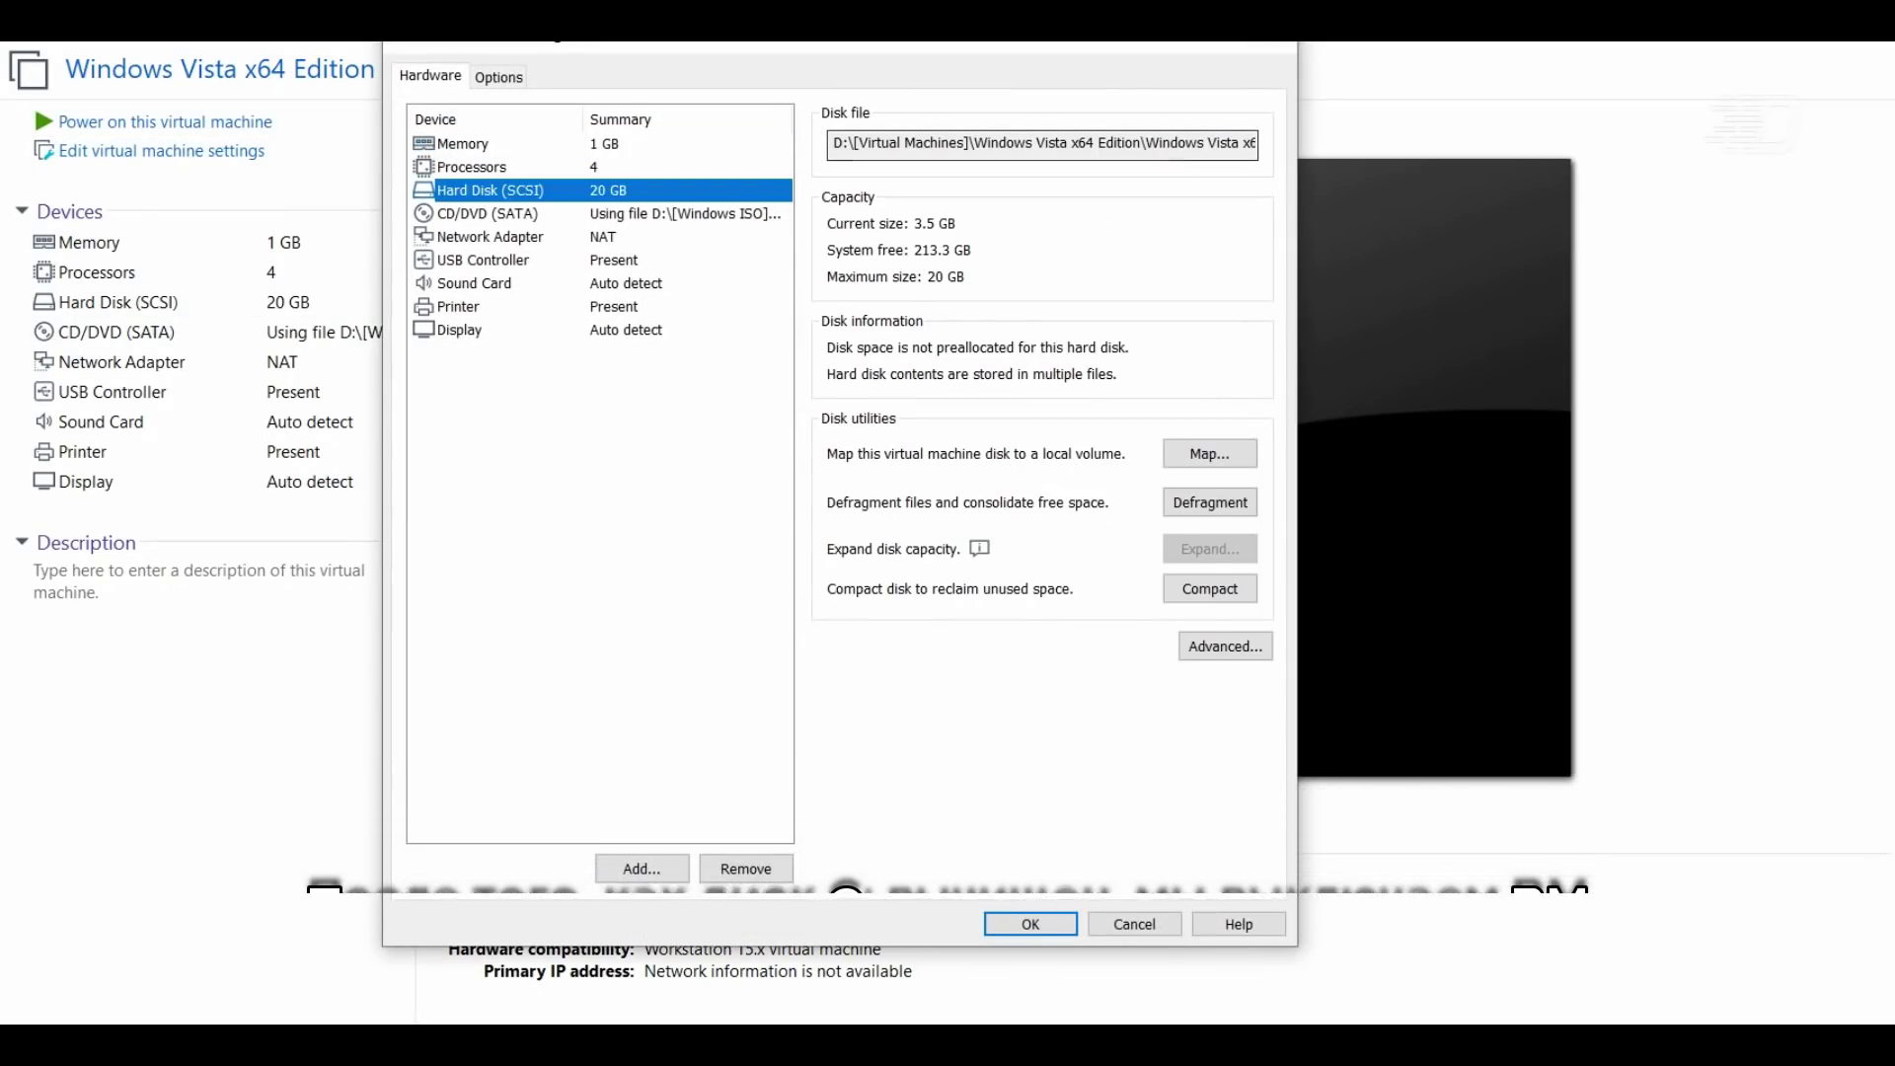
left_click_drag(833, 144, 1254, 143)
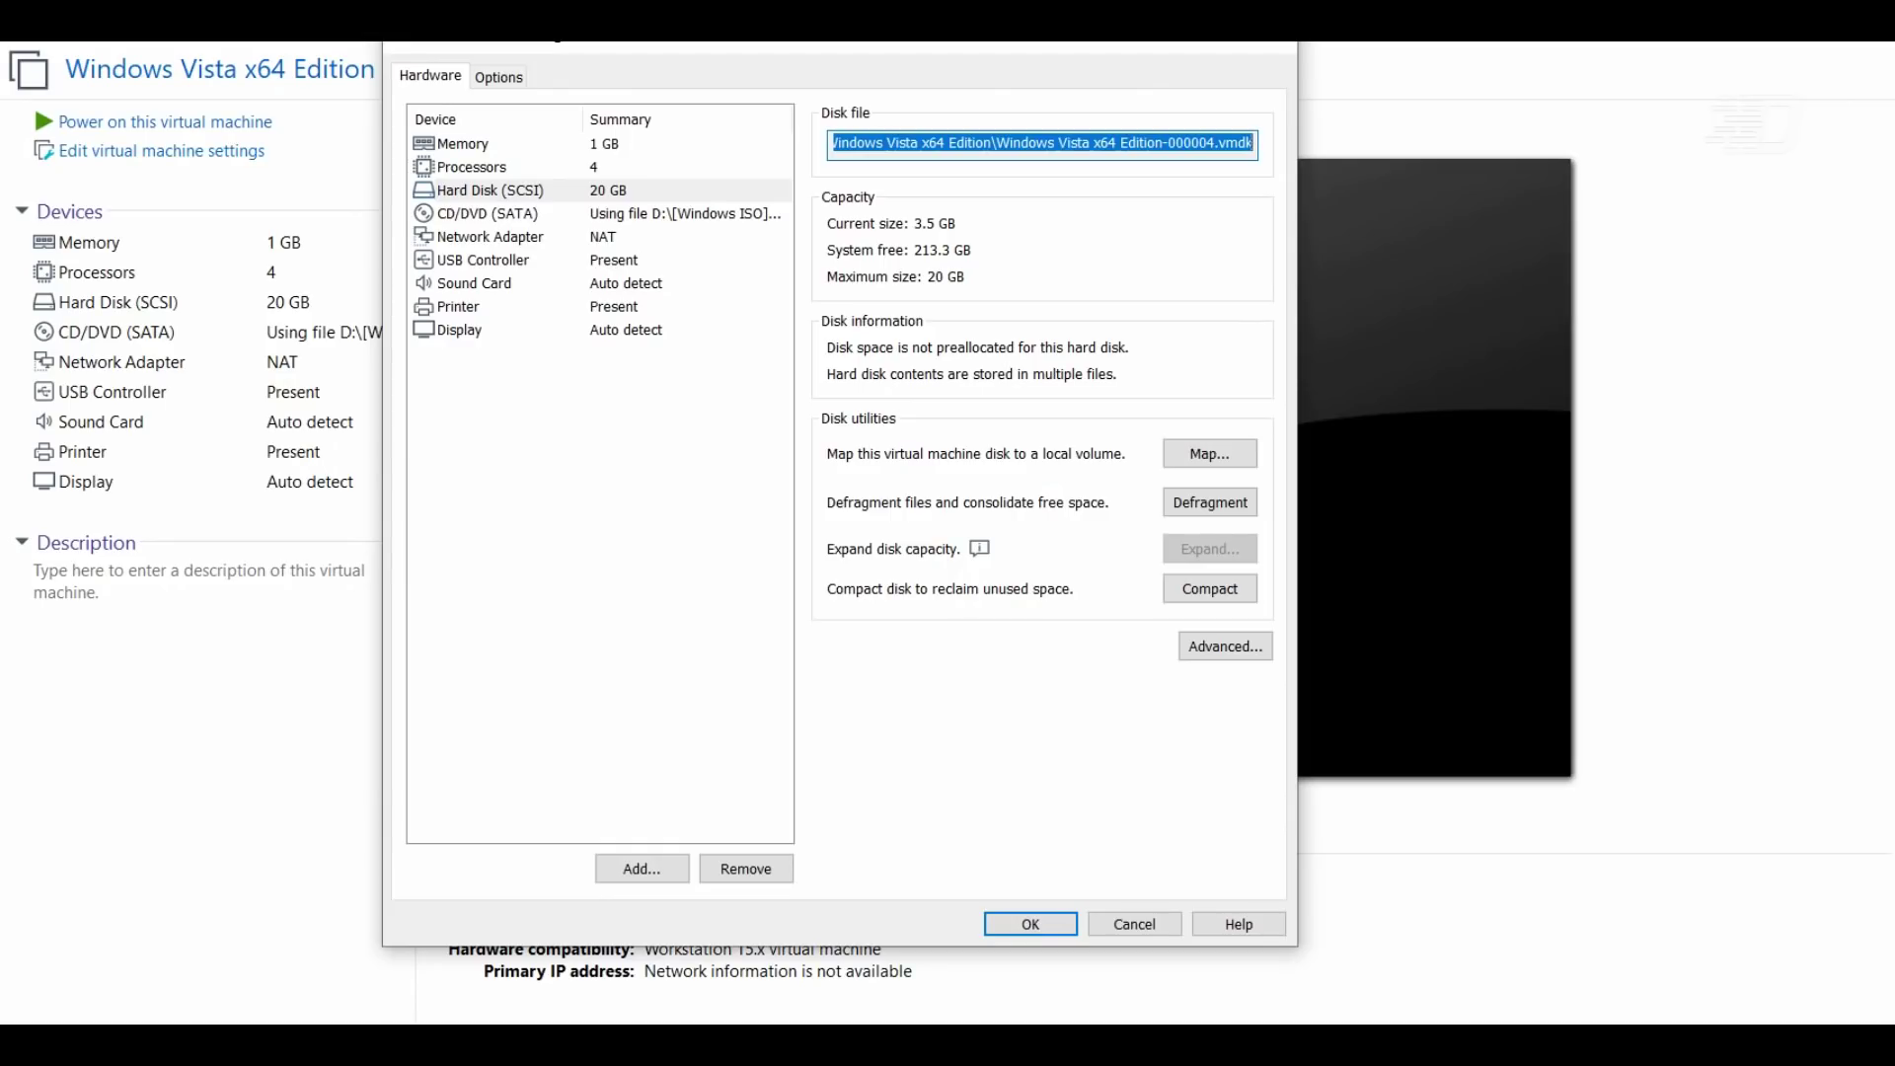
Add a second SCSI hard disk that uses the existing virtual disk Windows Vista x64 Edition-000004.vmdk, and save the settings
left_click(641, 868)
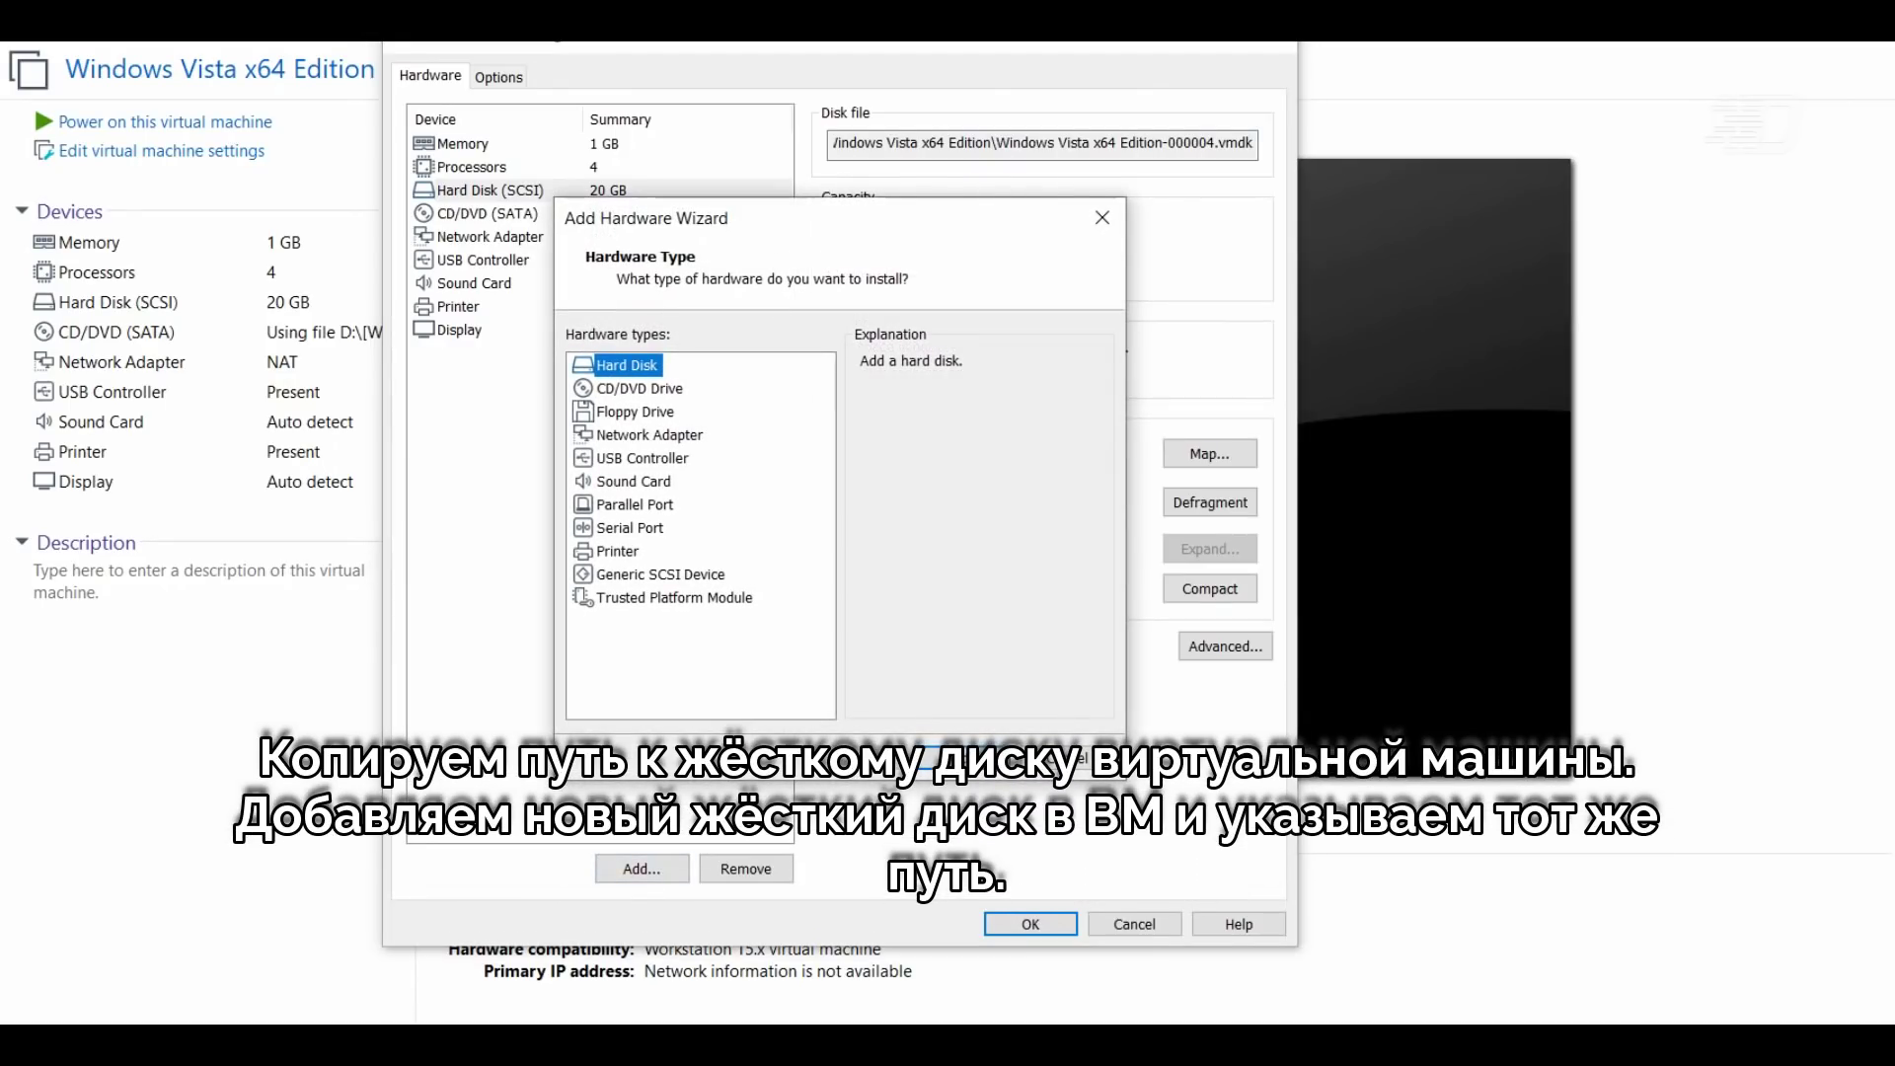
key("Return")
key("Return")
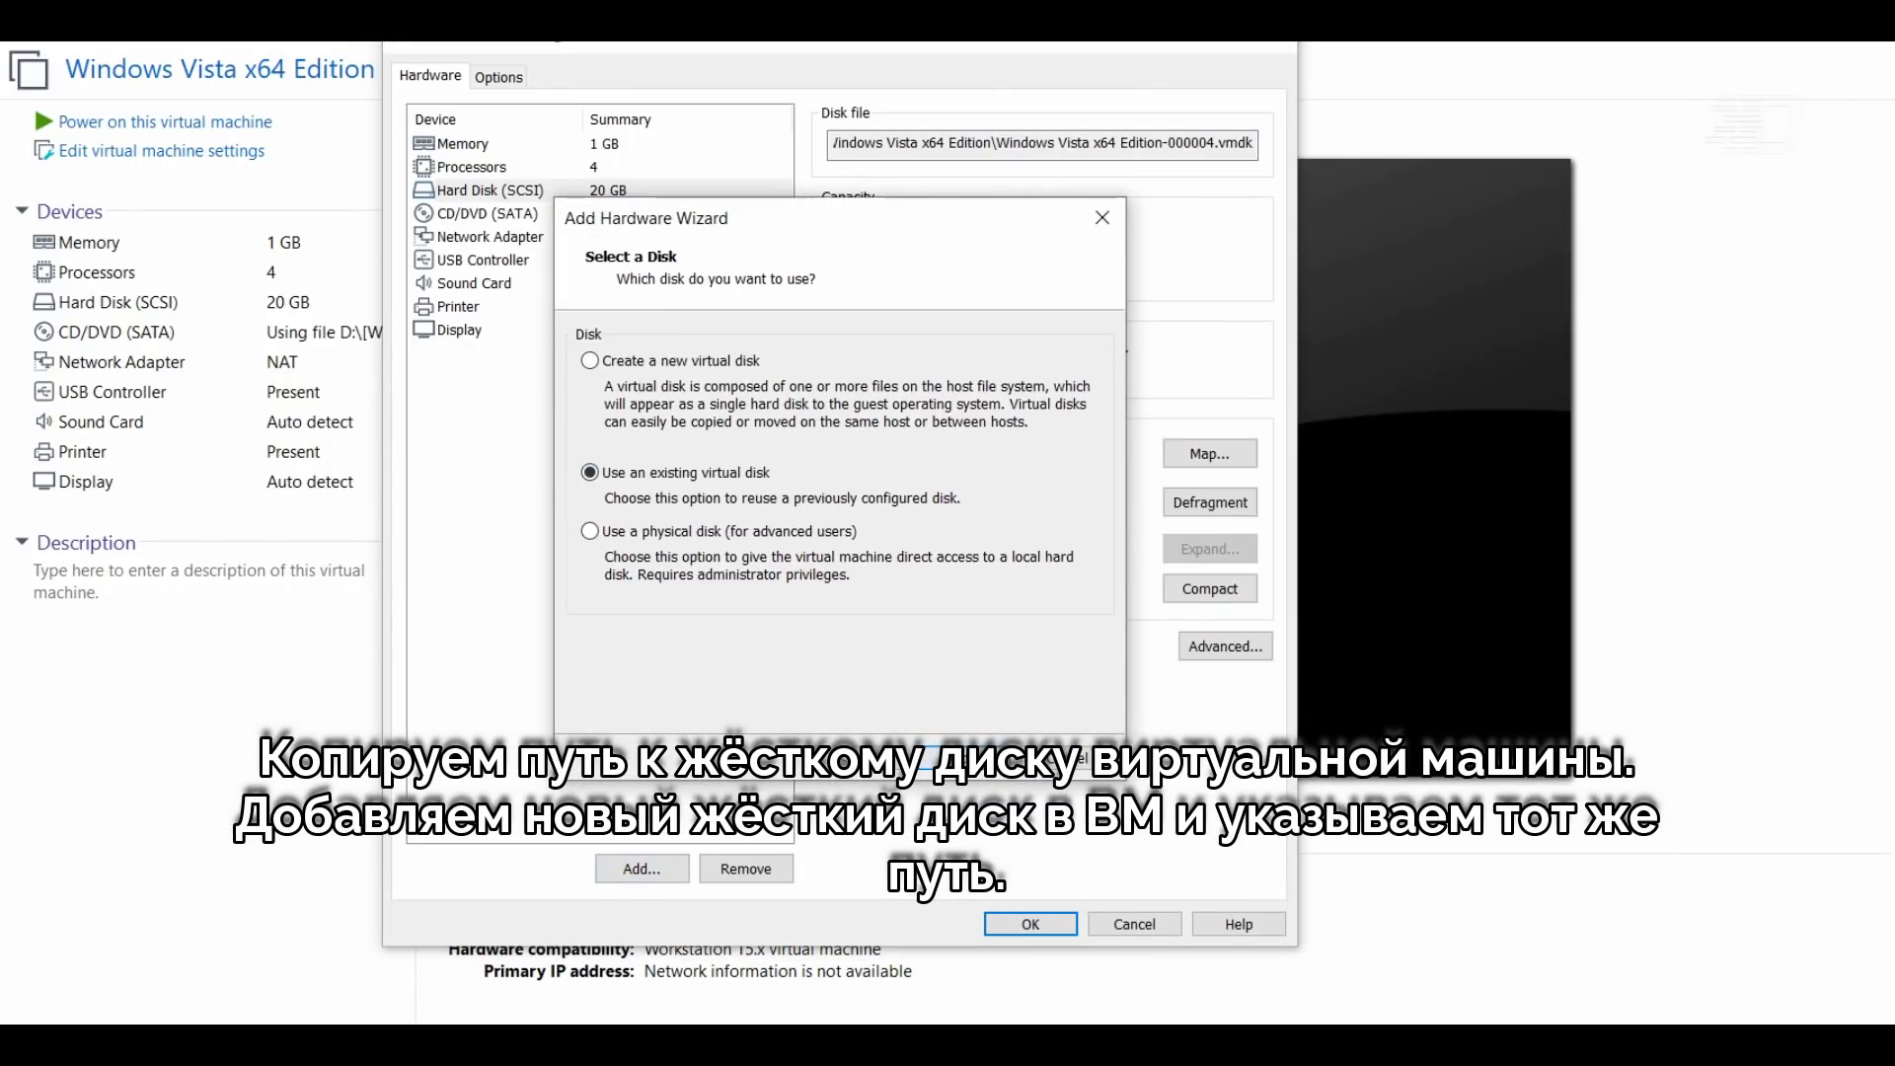
key("Return")
key("Return")
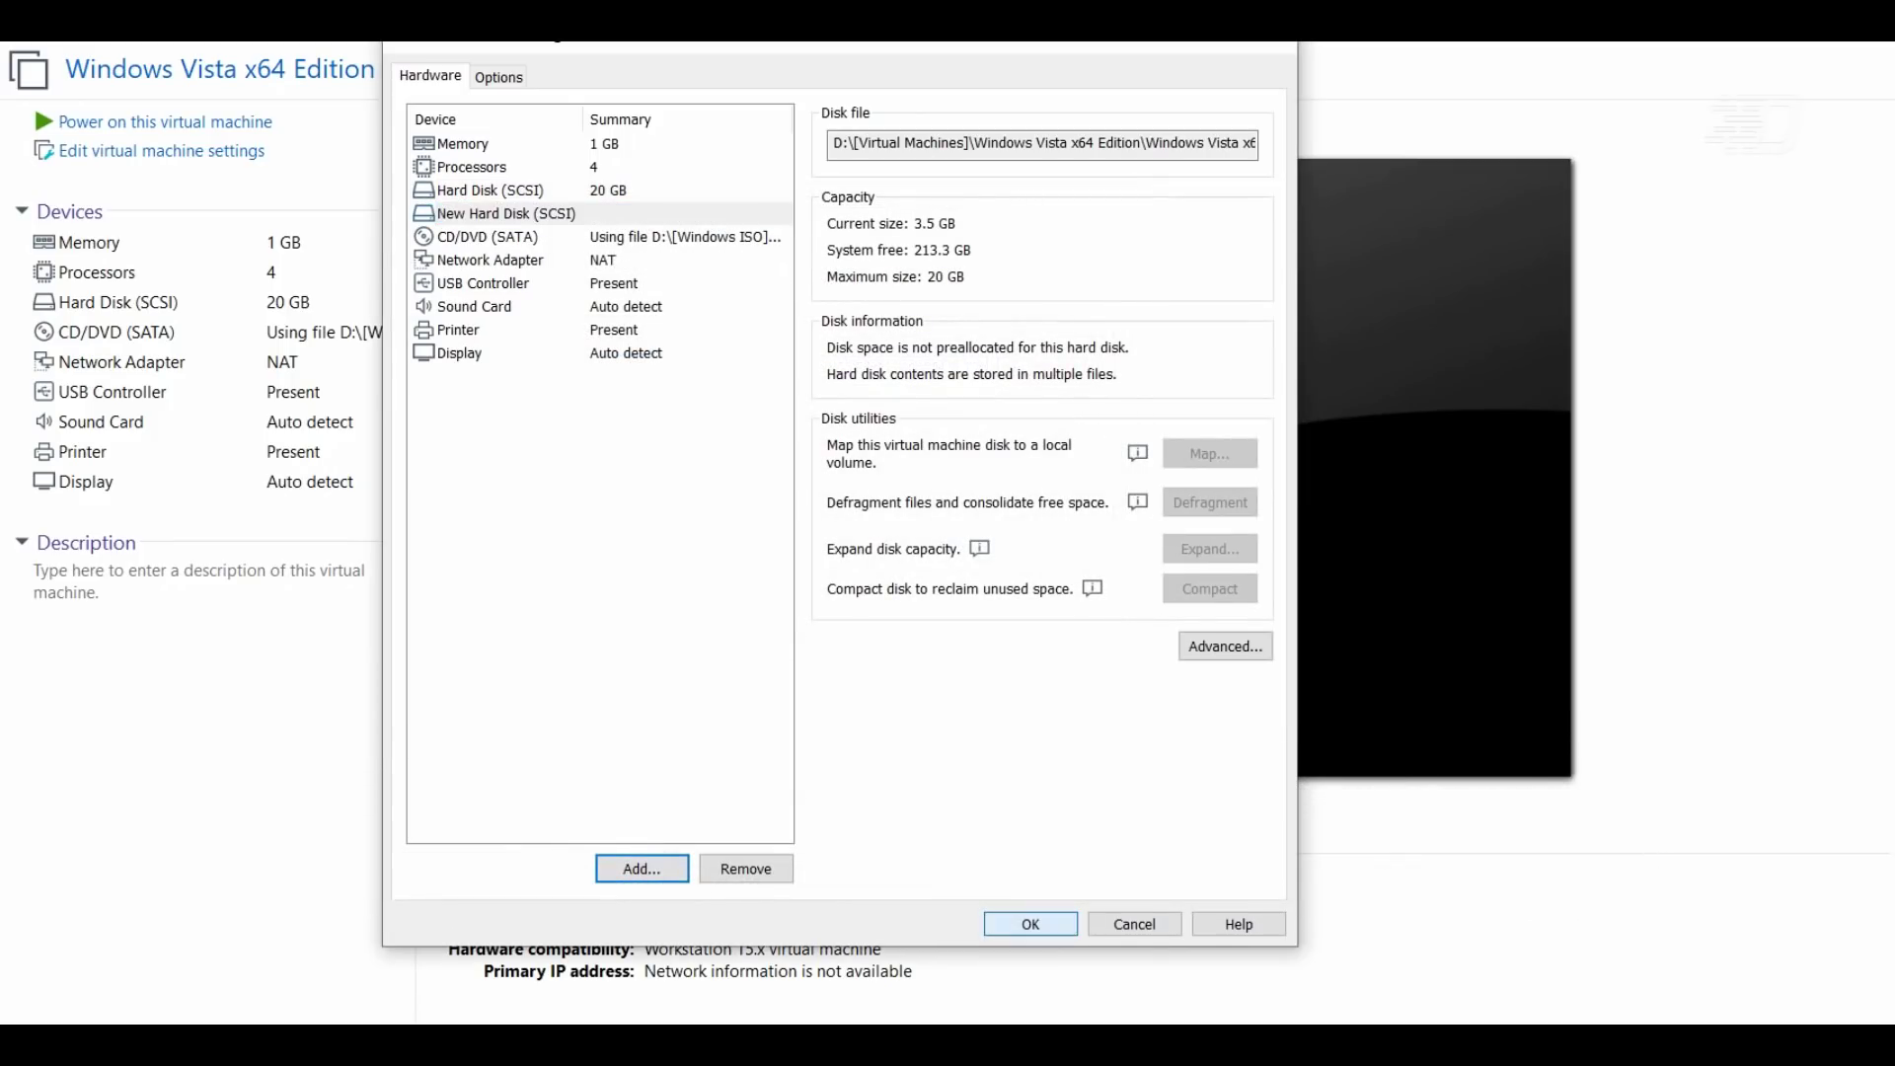
key("Return")
Try to restore the virtual machine to "Snapshot 1", closing the resulting message
key("ctrl+r")
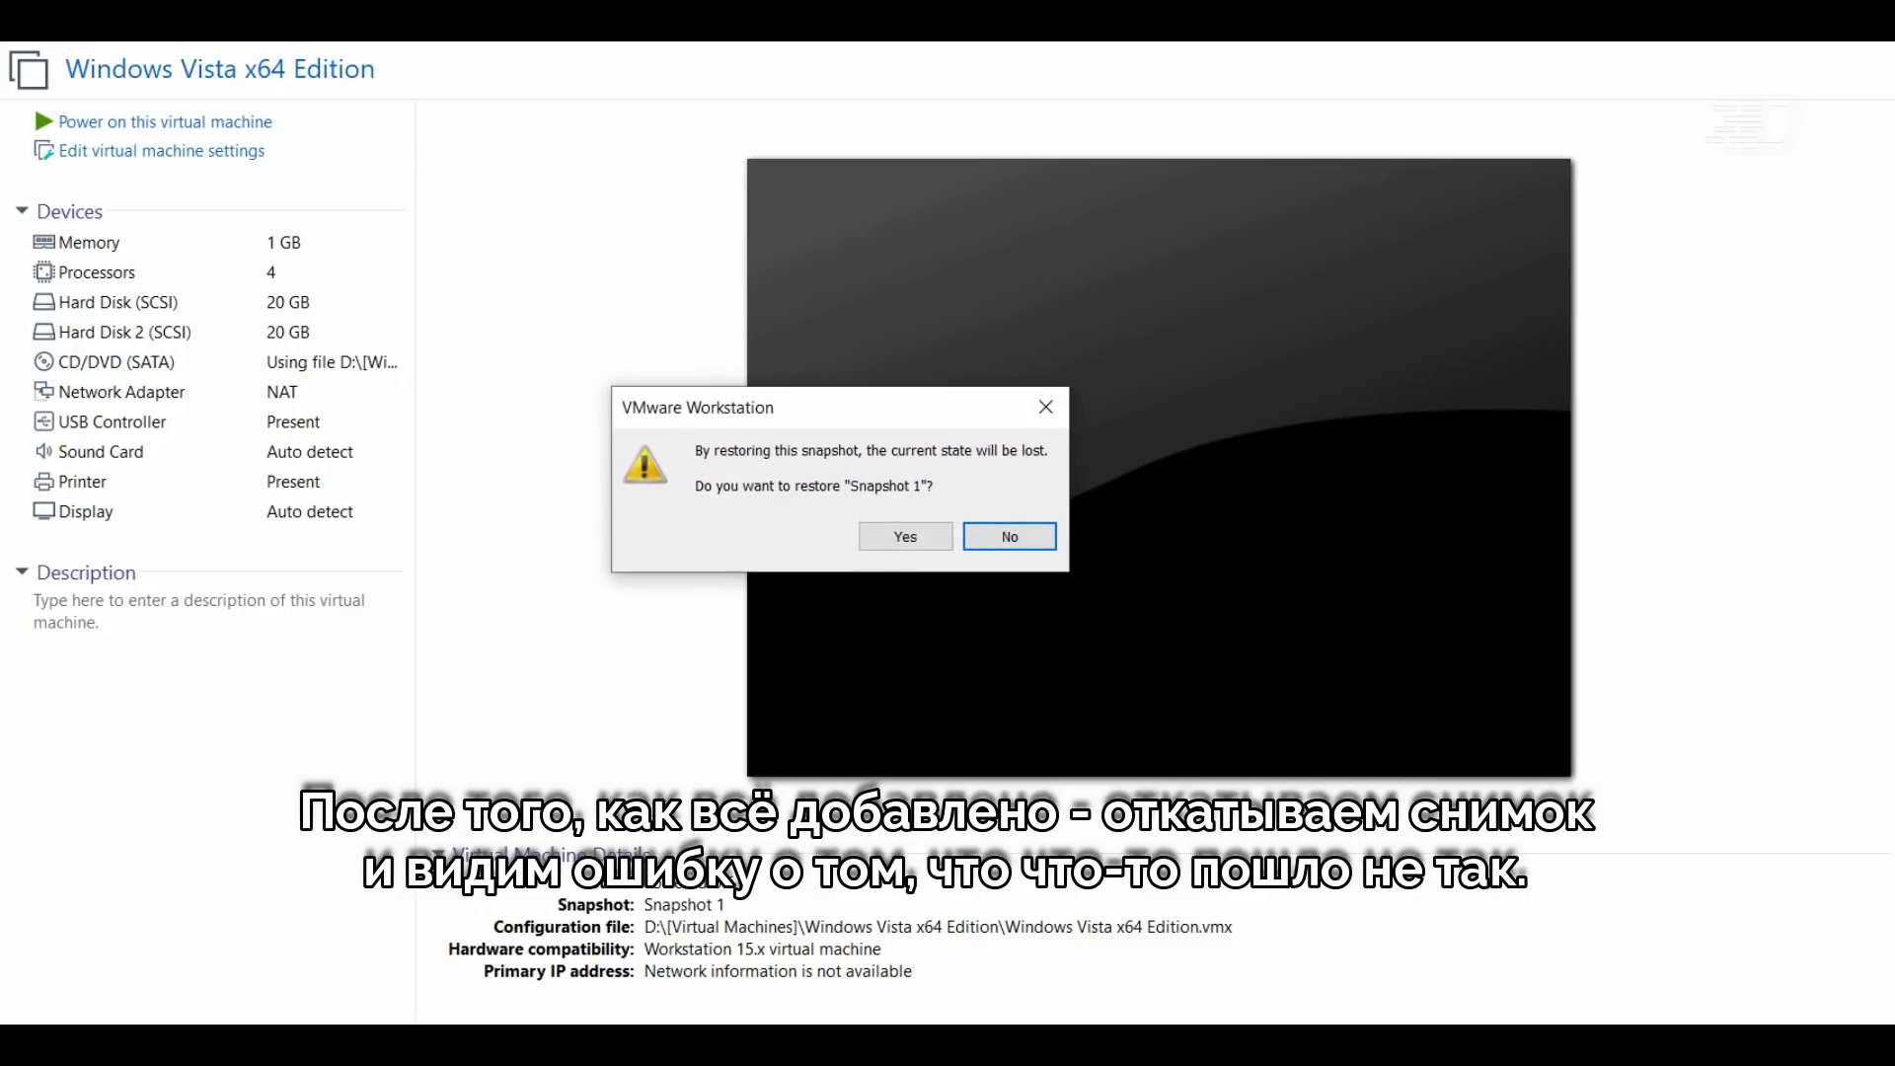
key("Return")
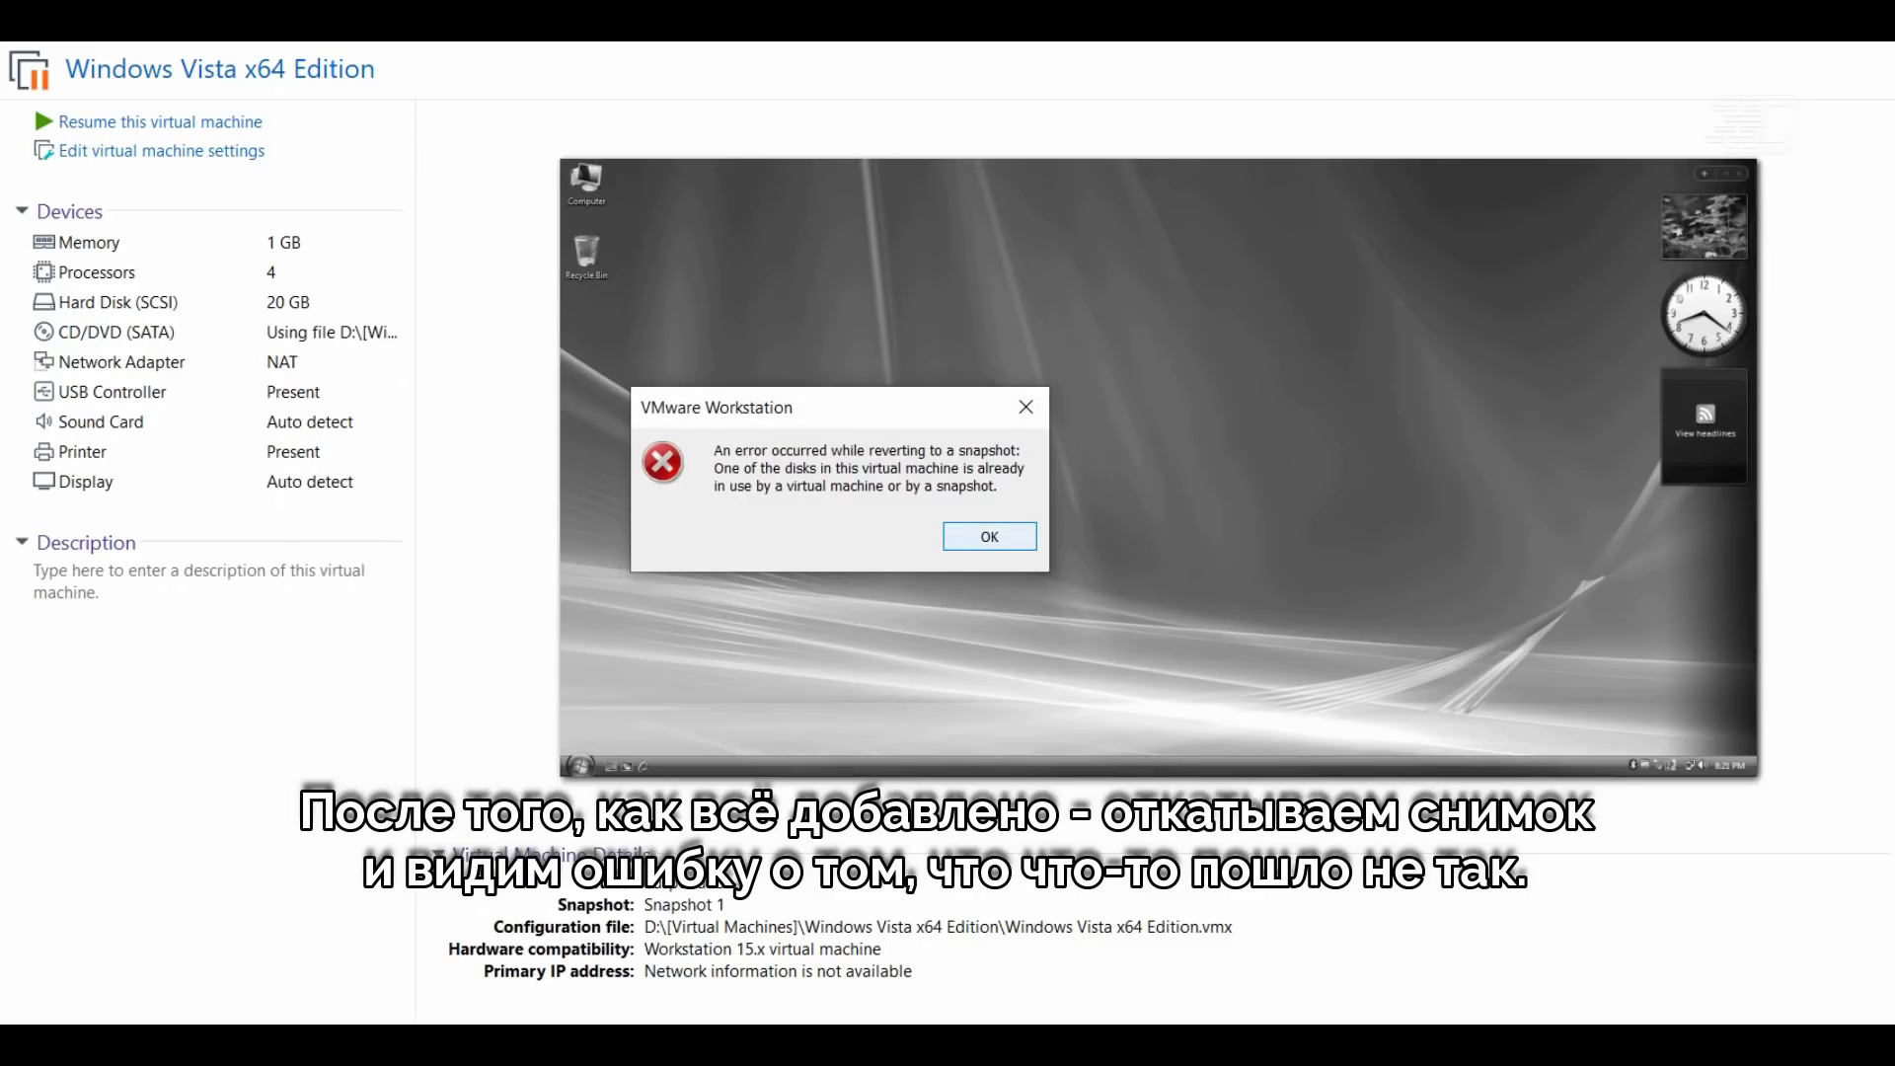
key("Return")
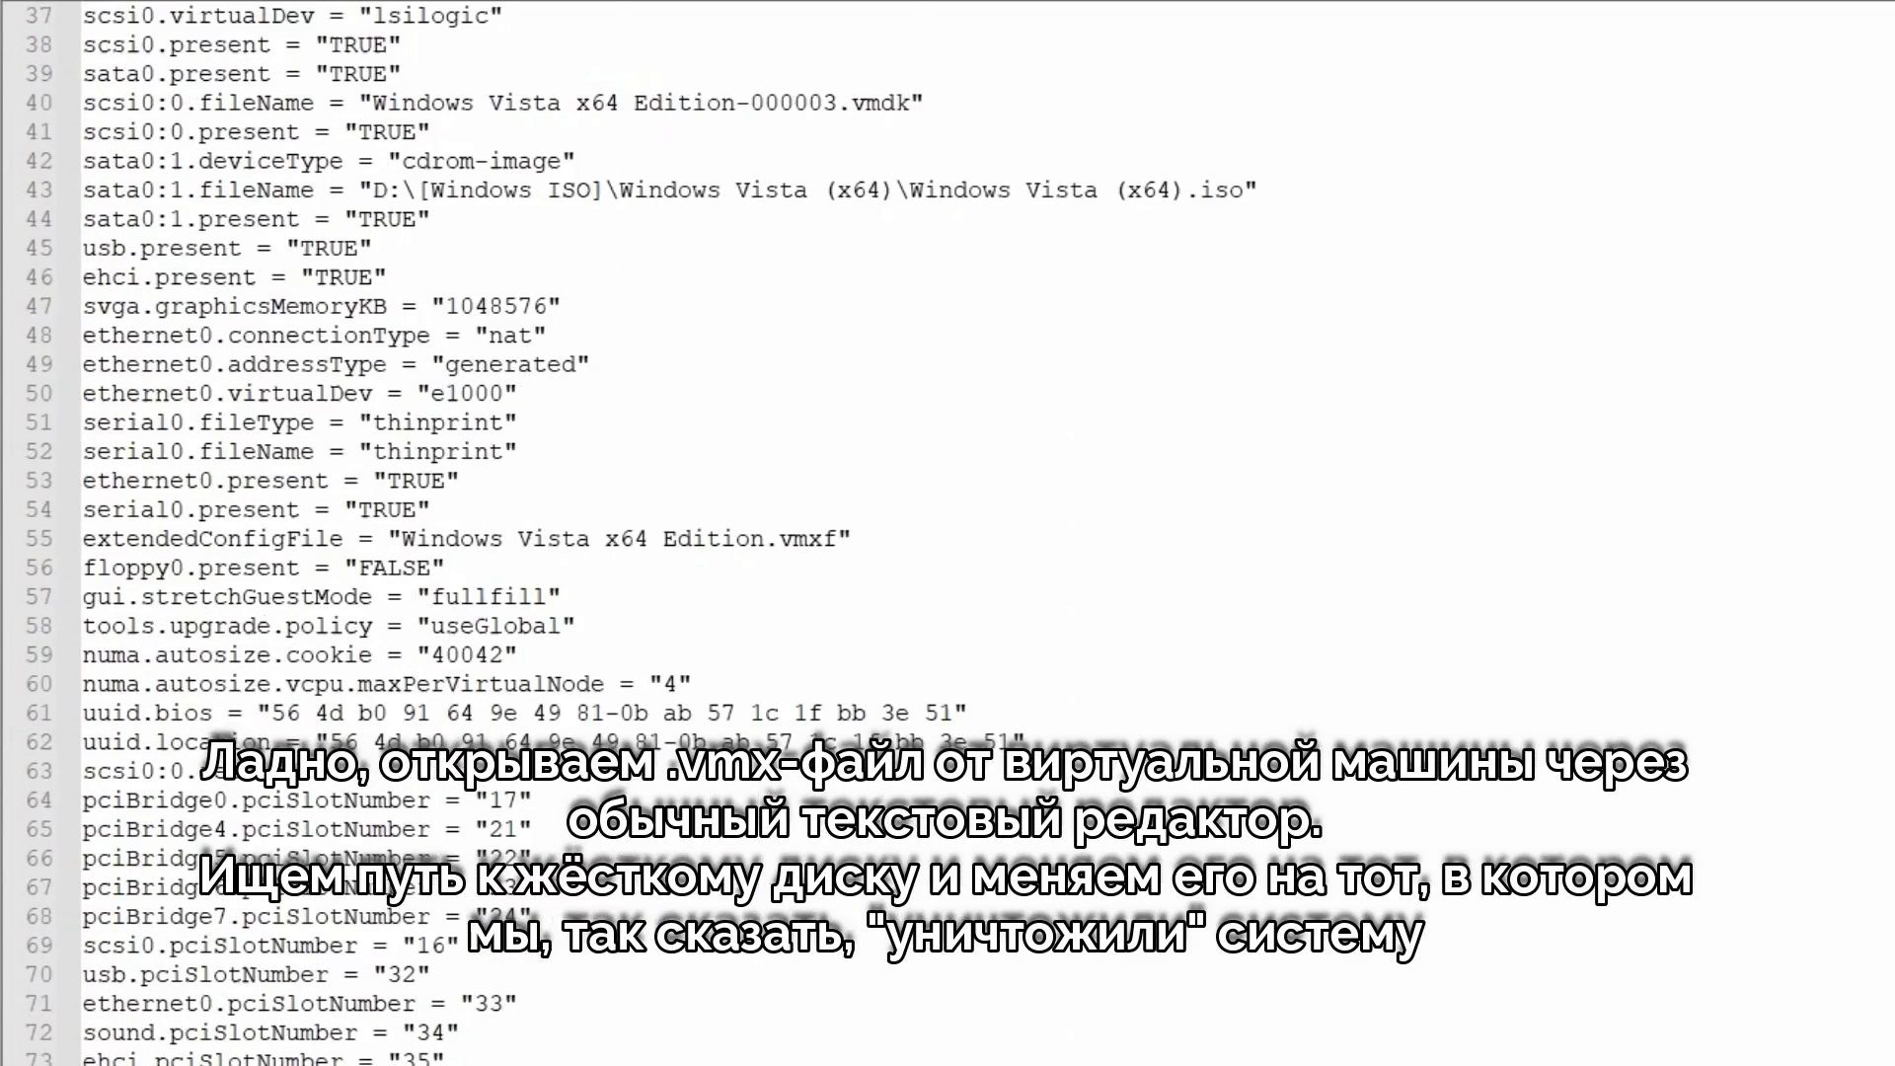
Find the scsi0:0.fileName line in the .vmx file and select the last digit of its disk number
scroll(947, 533, "down", 13)
scroll(947, 533, "up", 1)
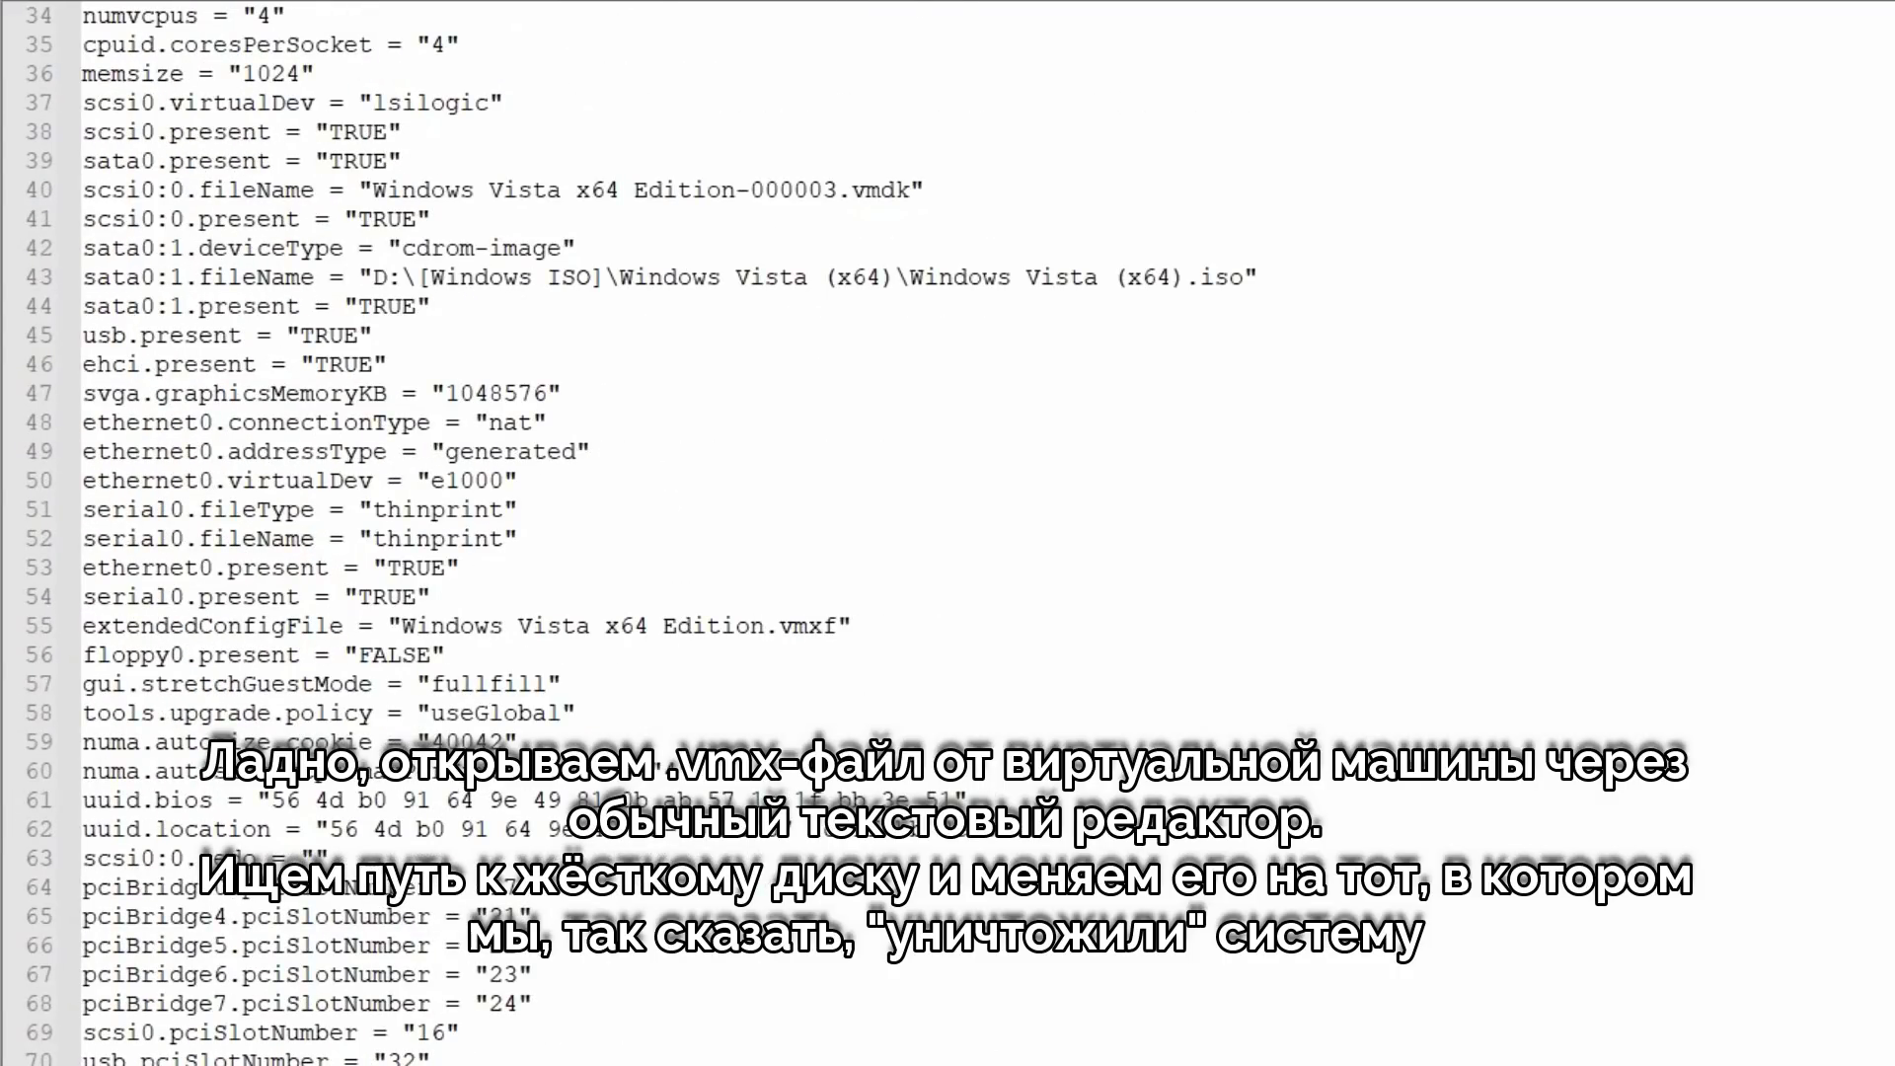
scroll(947, 532, "up", 2)
left_click(837, 364)
key("shift+Left")
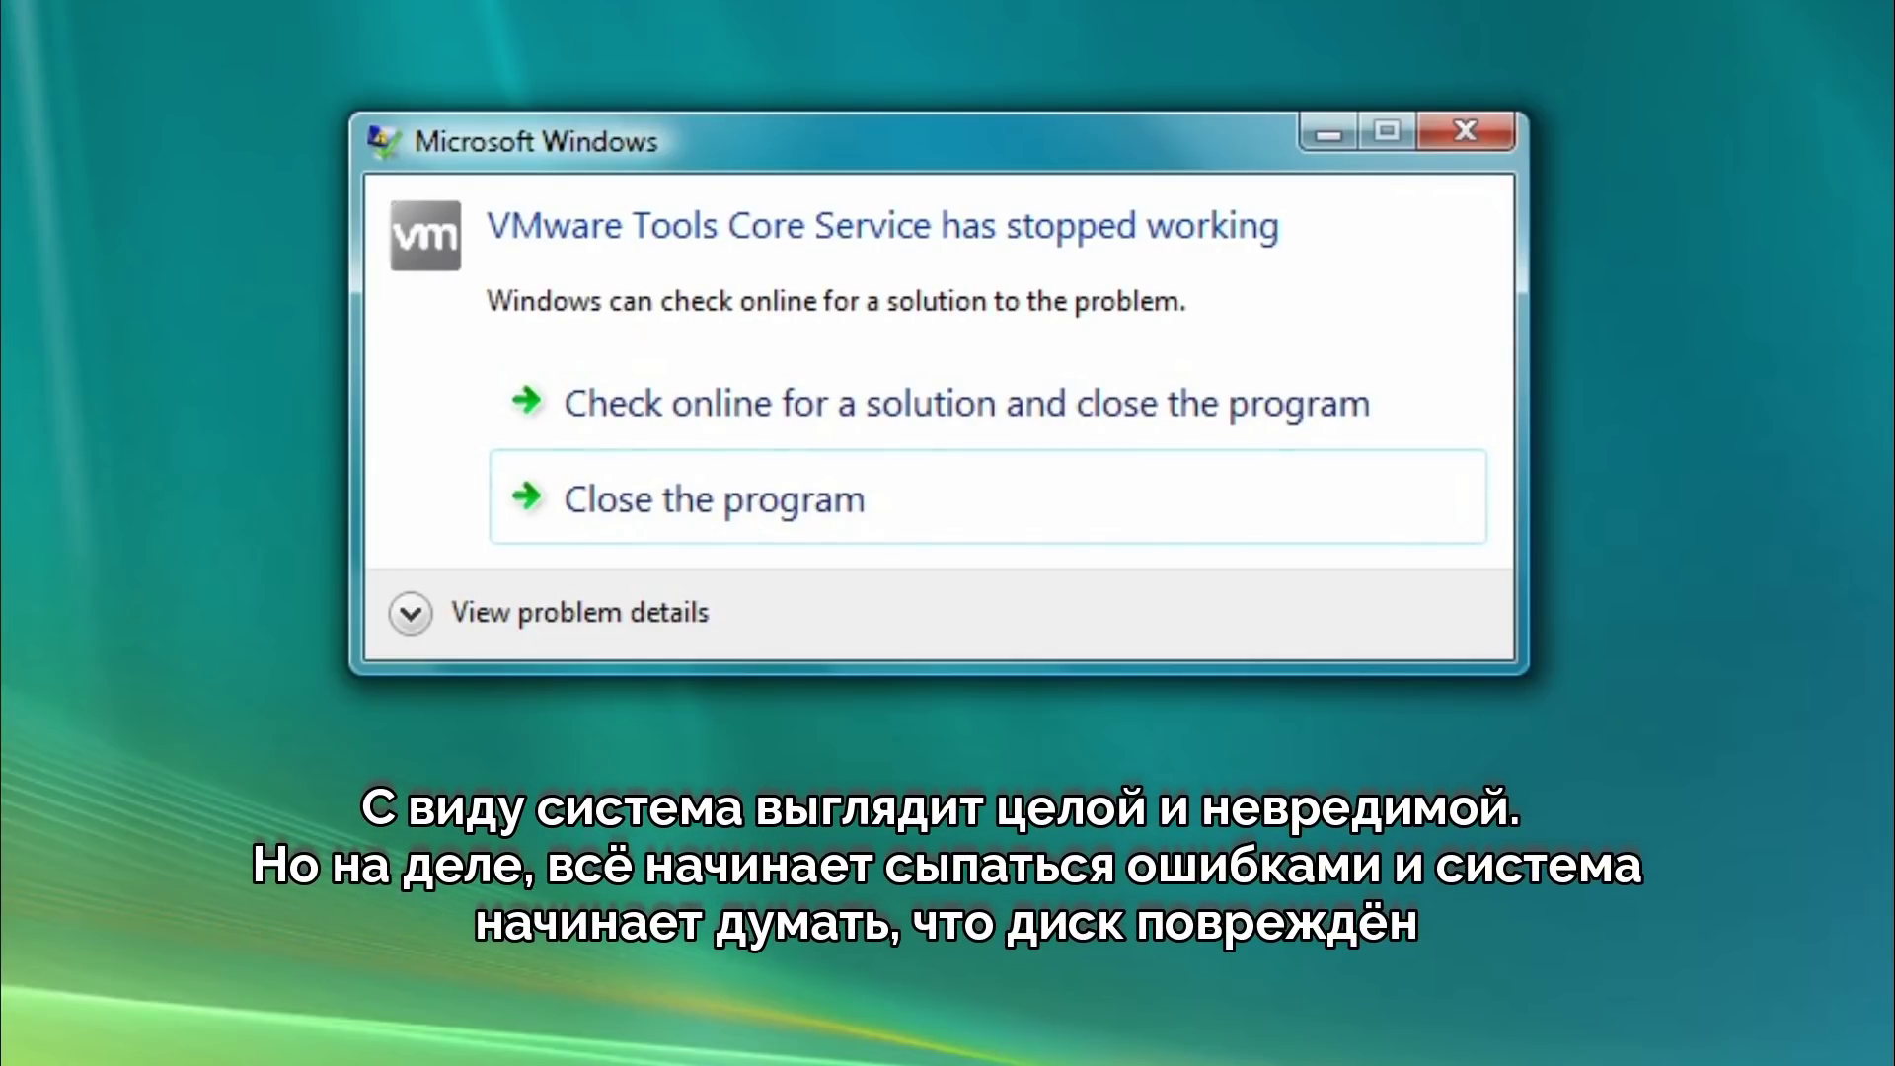
Look over the Start menu programs, close the list, and move the VMware Tools Core Service dialog aside
left_click(35, 1005)
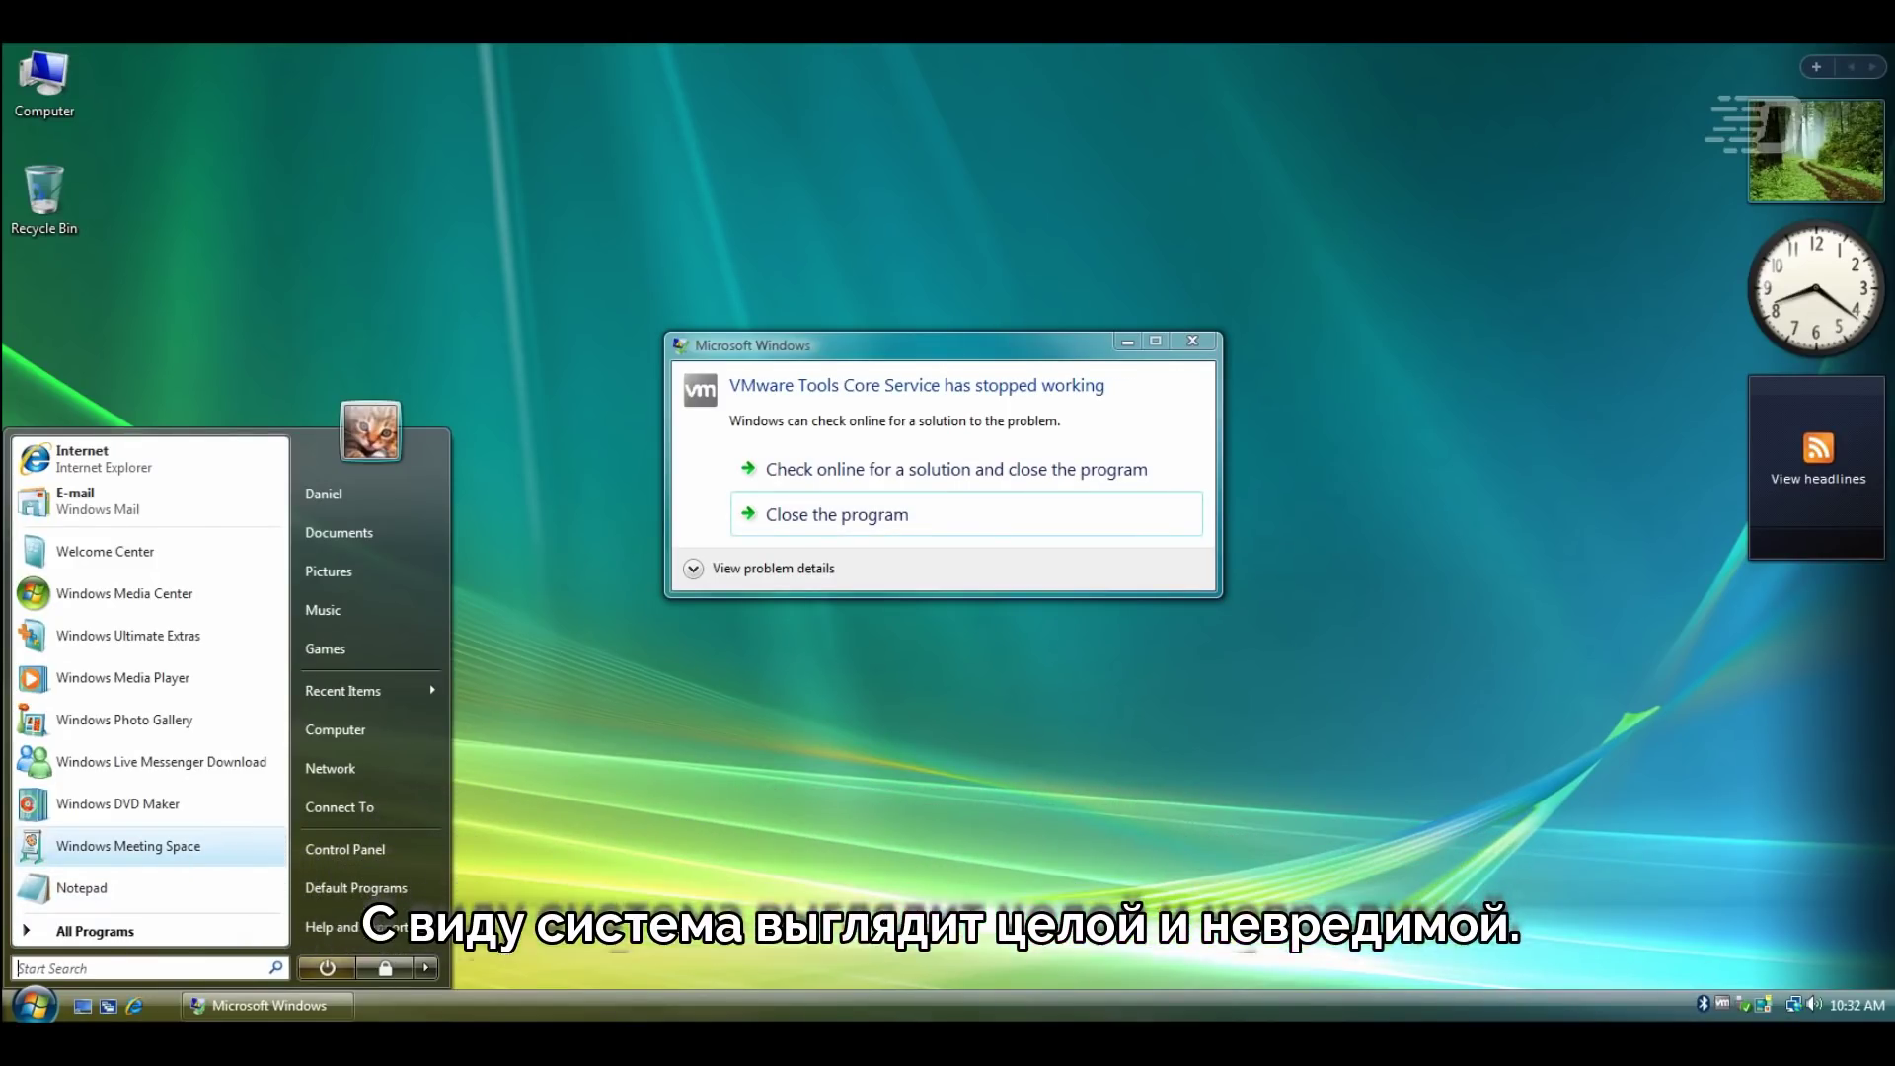
key("Escape")
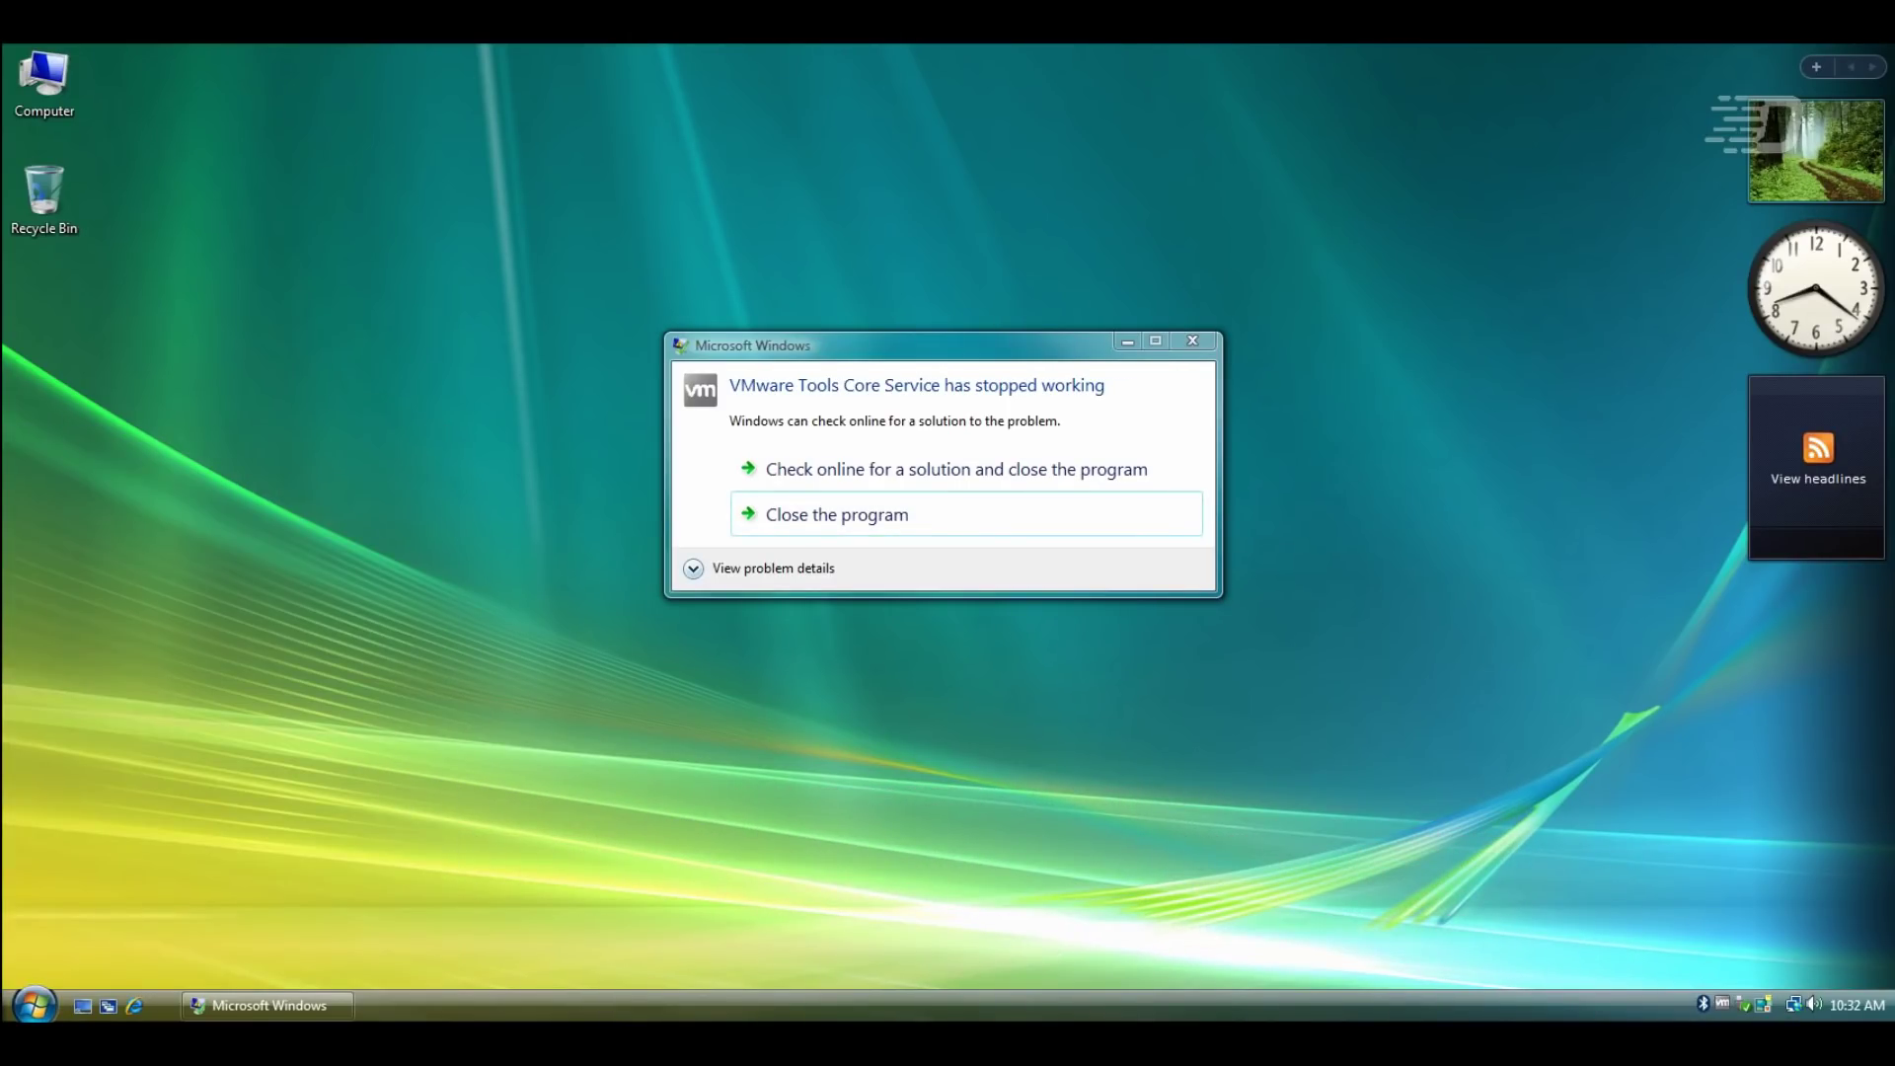
left_click_drag(809, 344, 1077, 313)
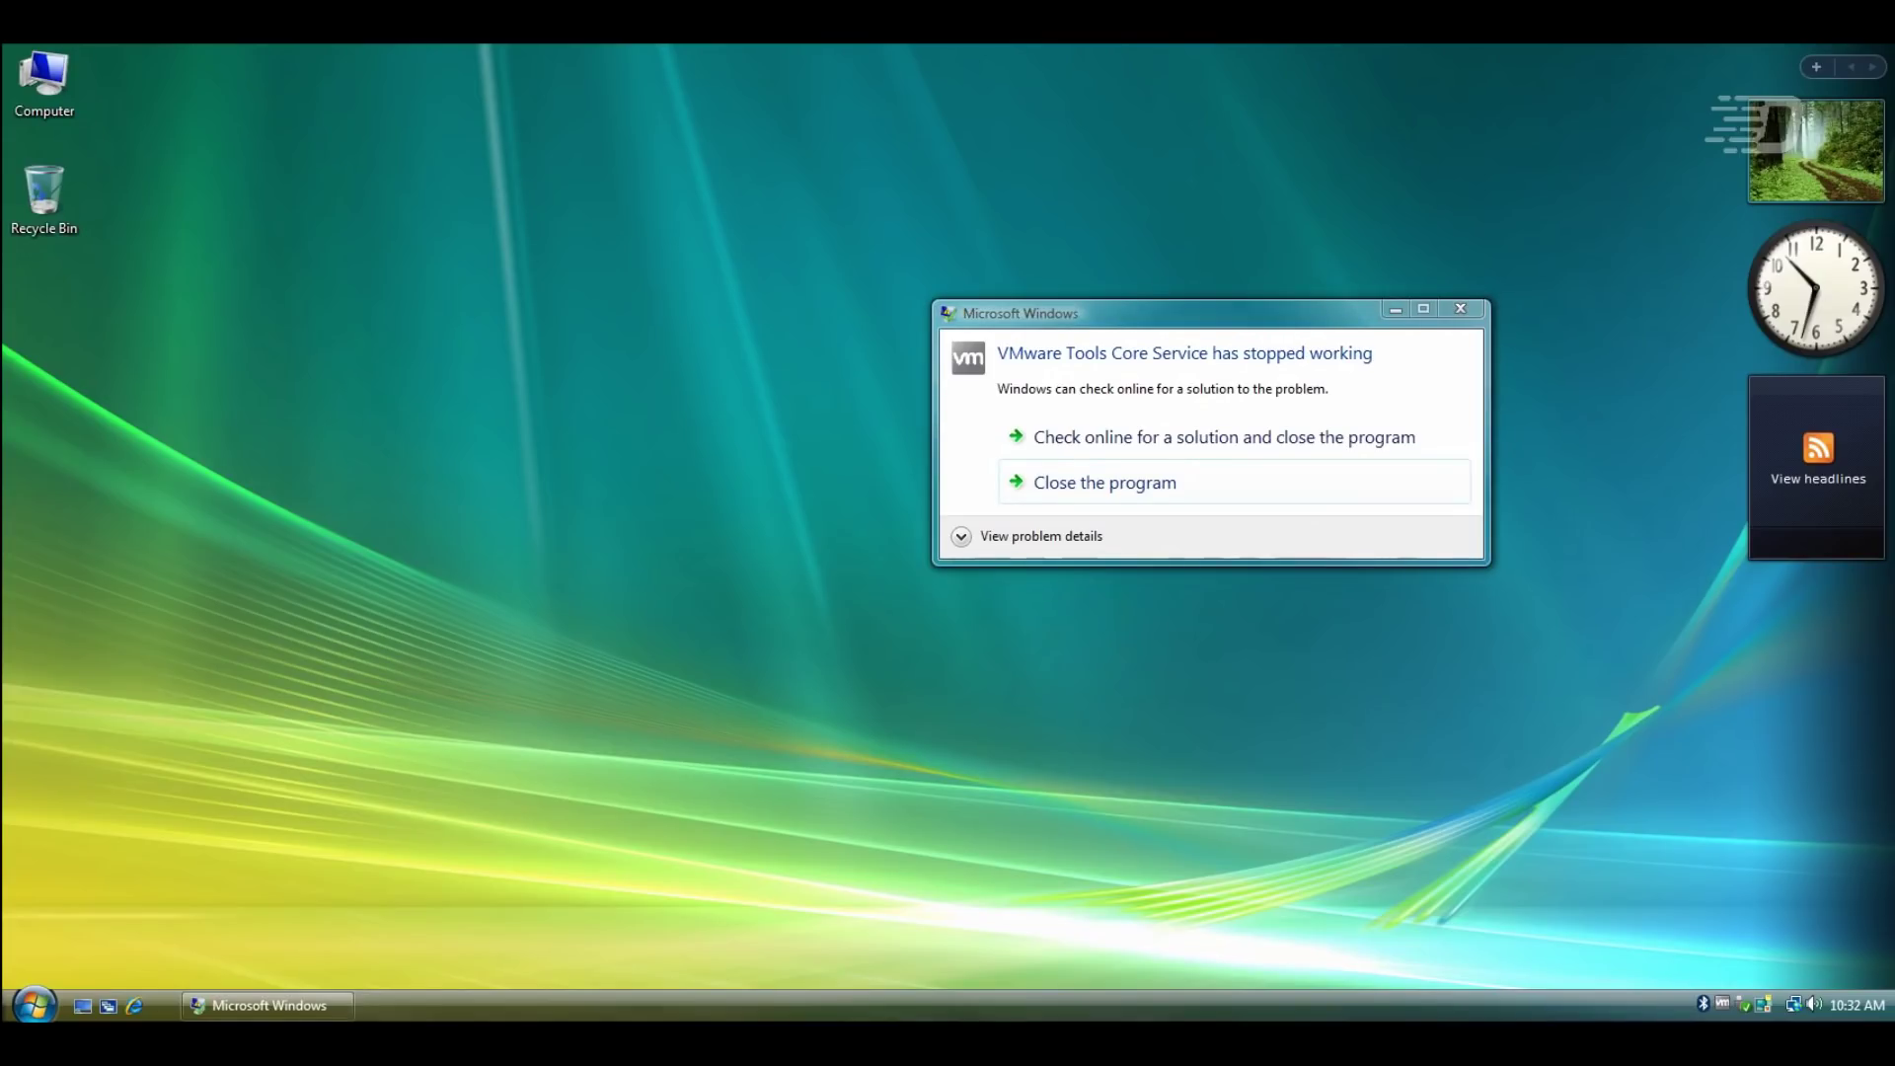
Open the Computer window, reposition it, and view the system properties
double_click(44, 84)
left_click_drag(346, 131, 459, 149)
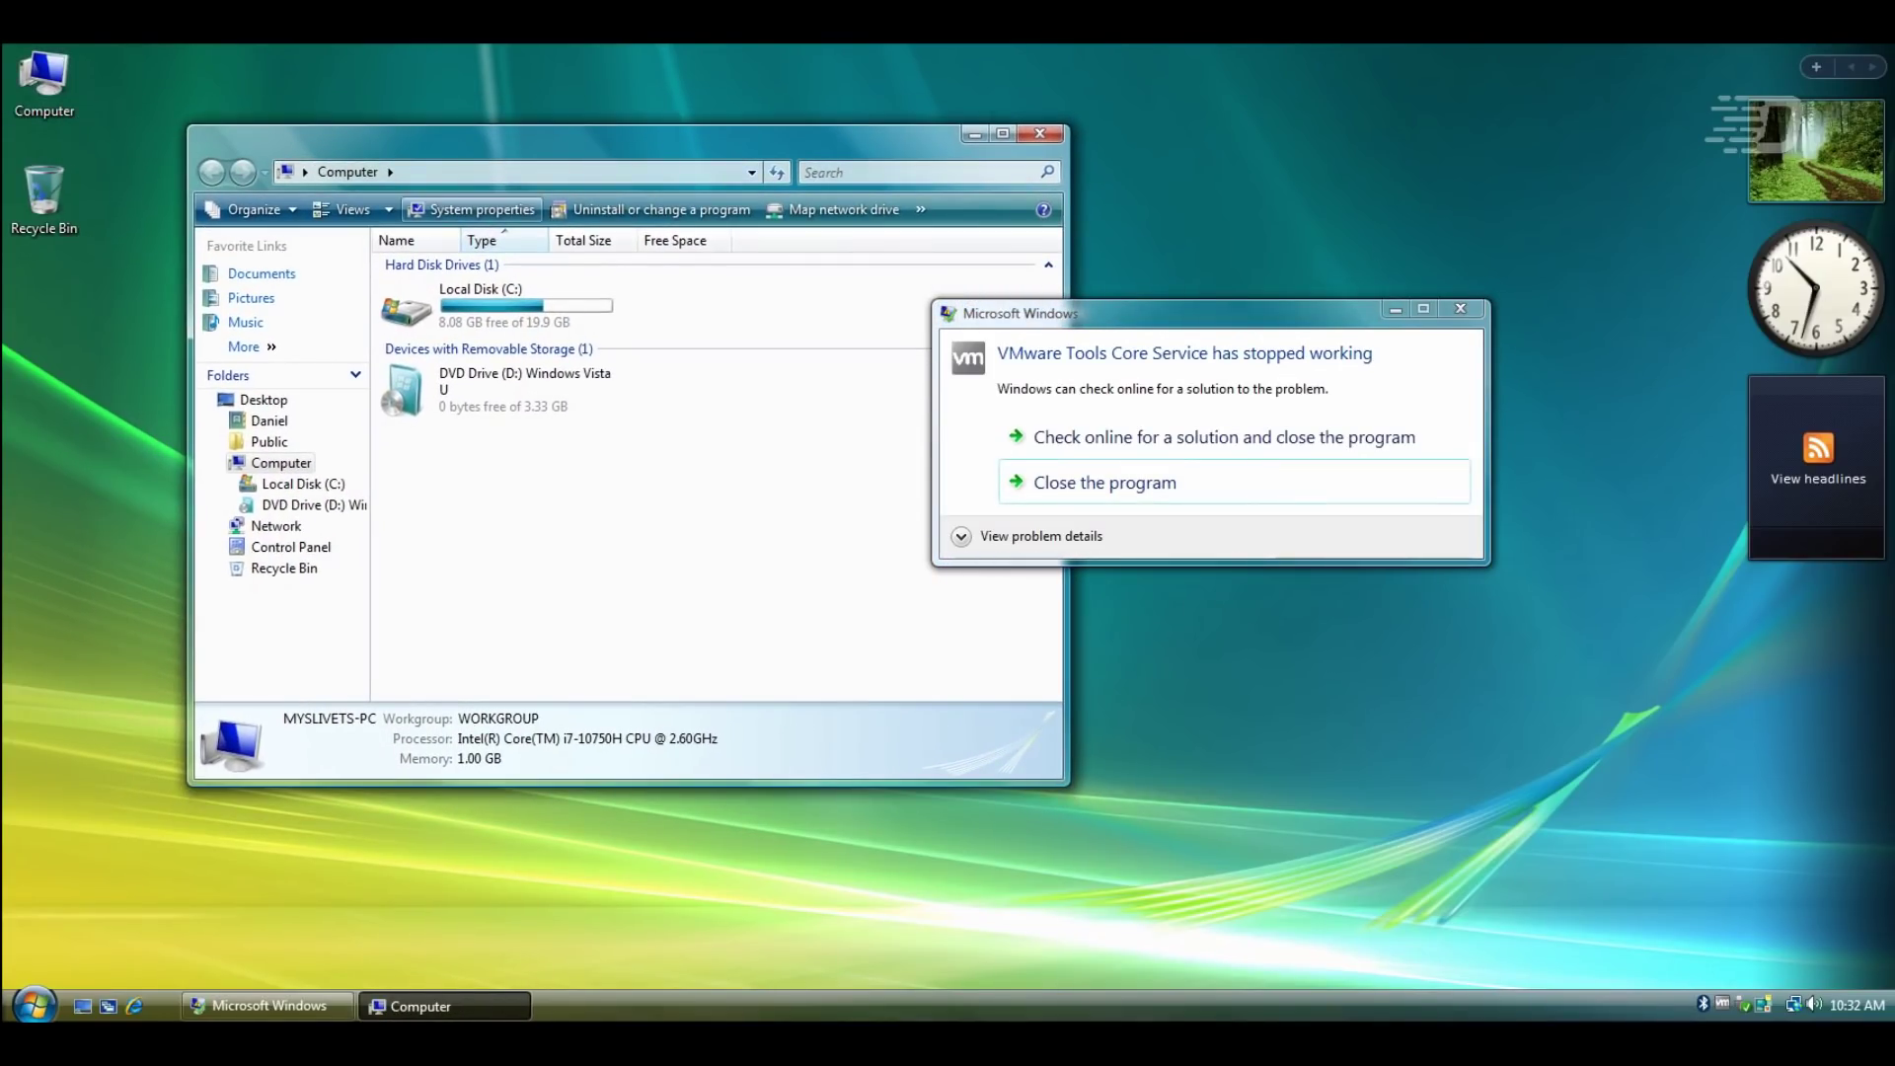
left_click(471, 212)
Inspect Default Programs and Network and Sharing Center in the Control Panel, moving the VMware Tools dialog out of the way
left_click(356, 172)
double_click(546, 325)
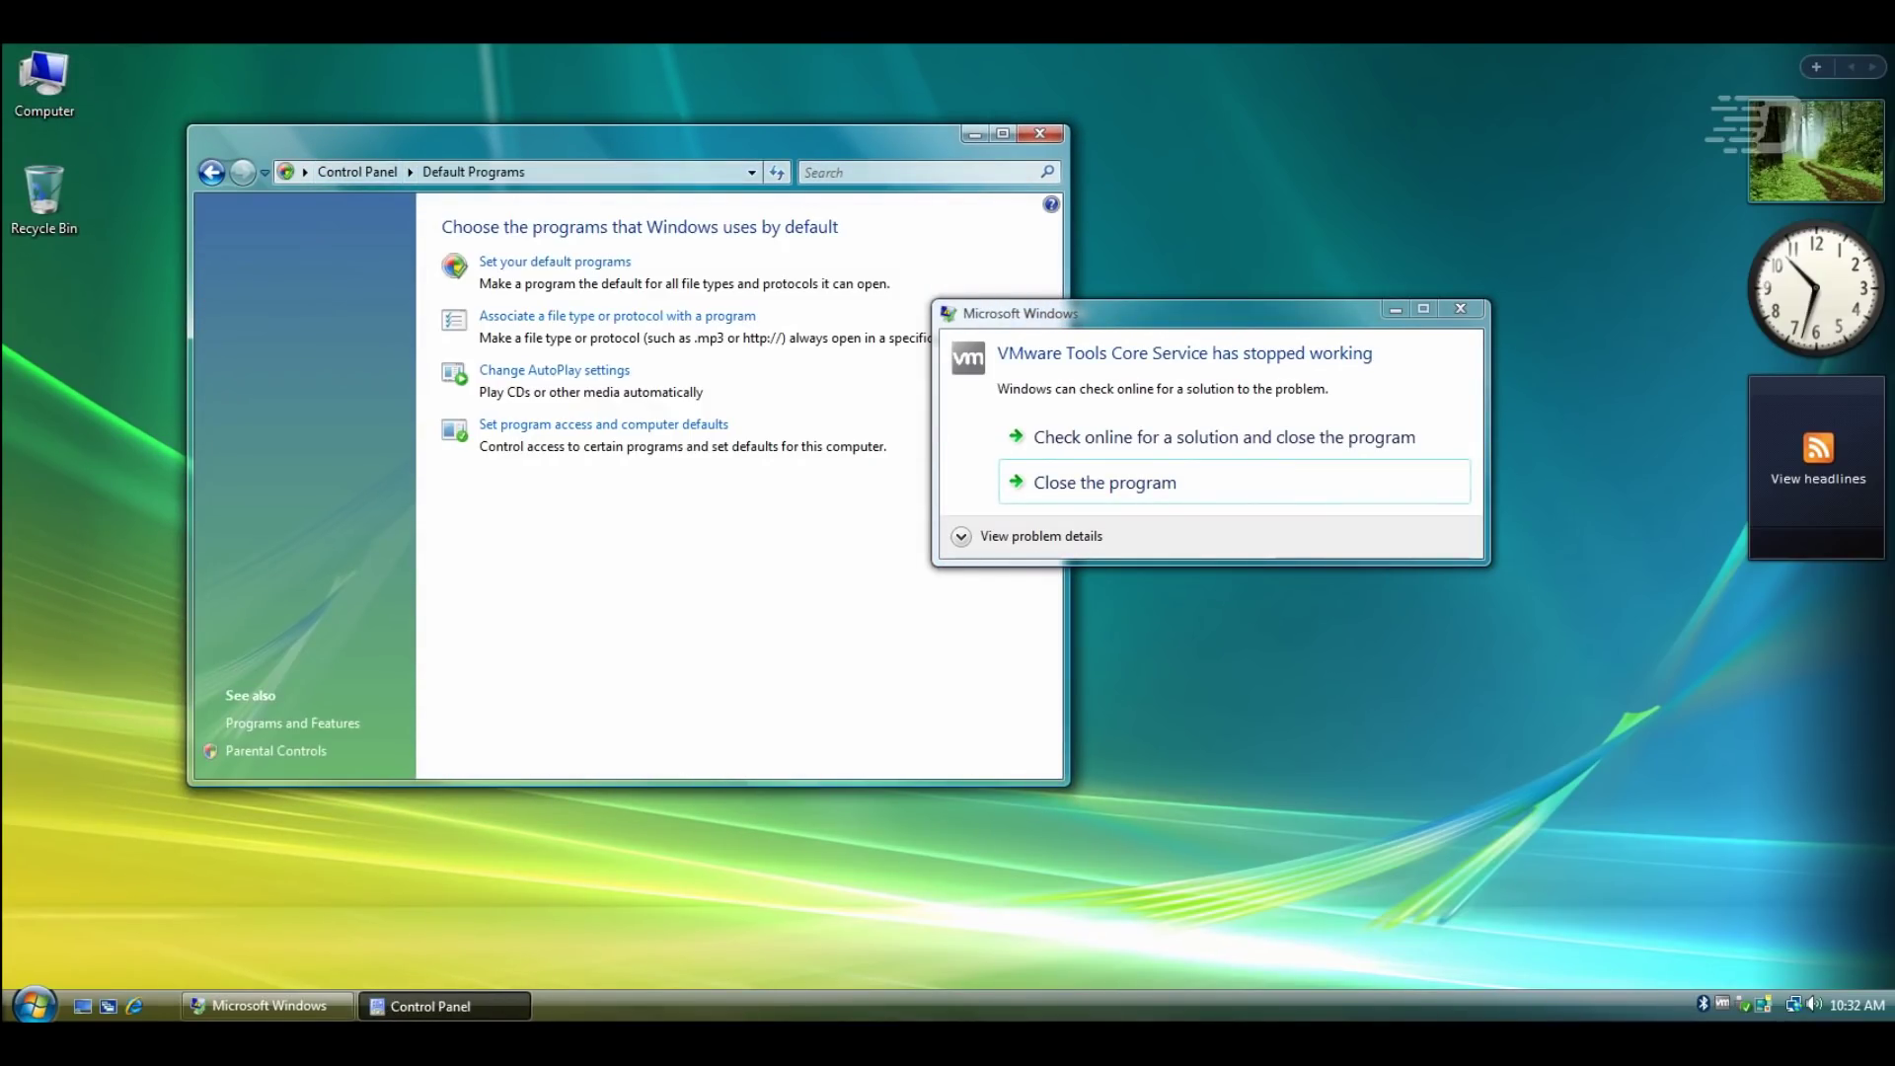
left_click(356, 171)
left_click_drag(1086, 304, 1249, 263)
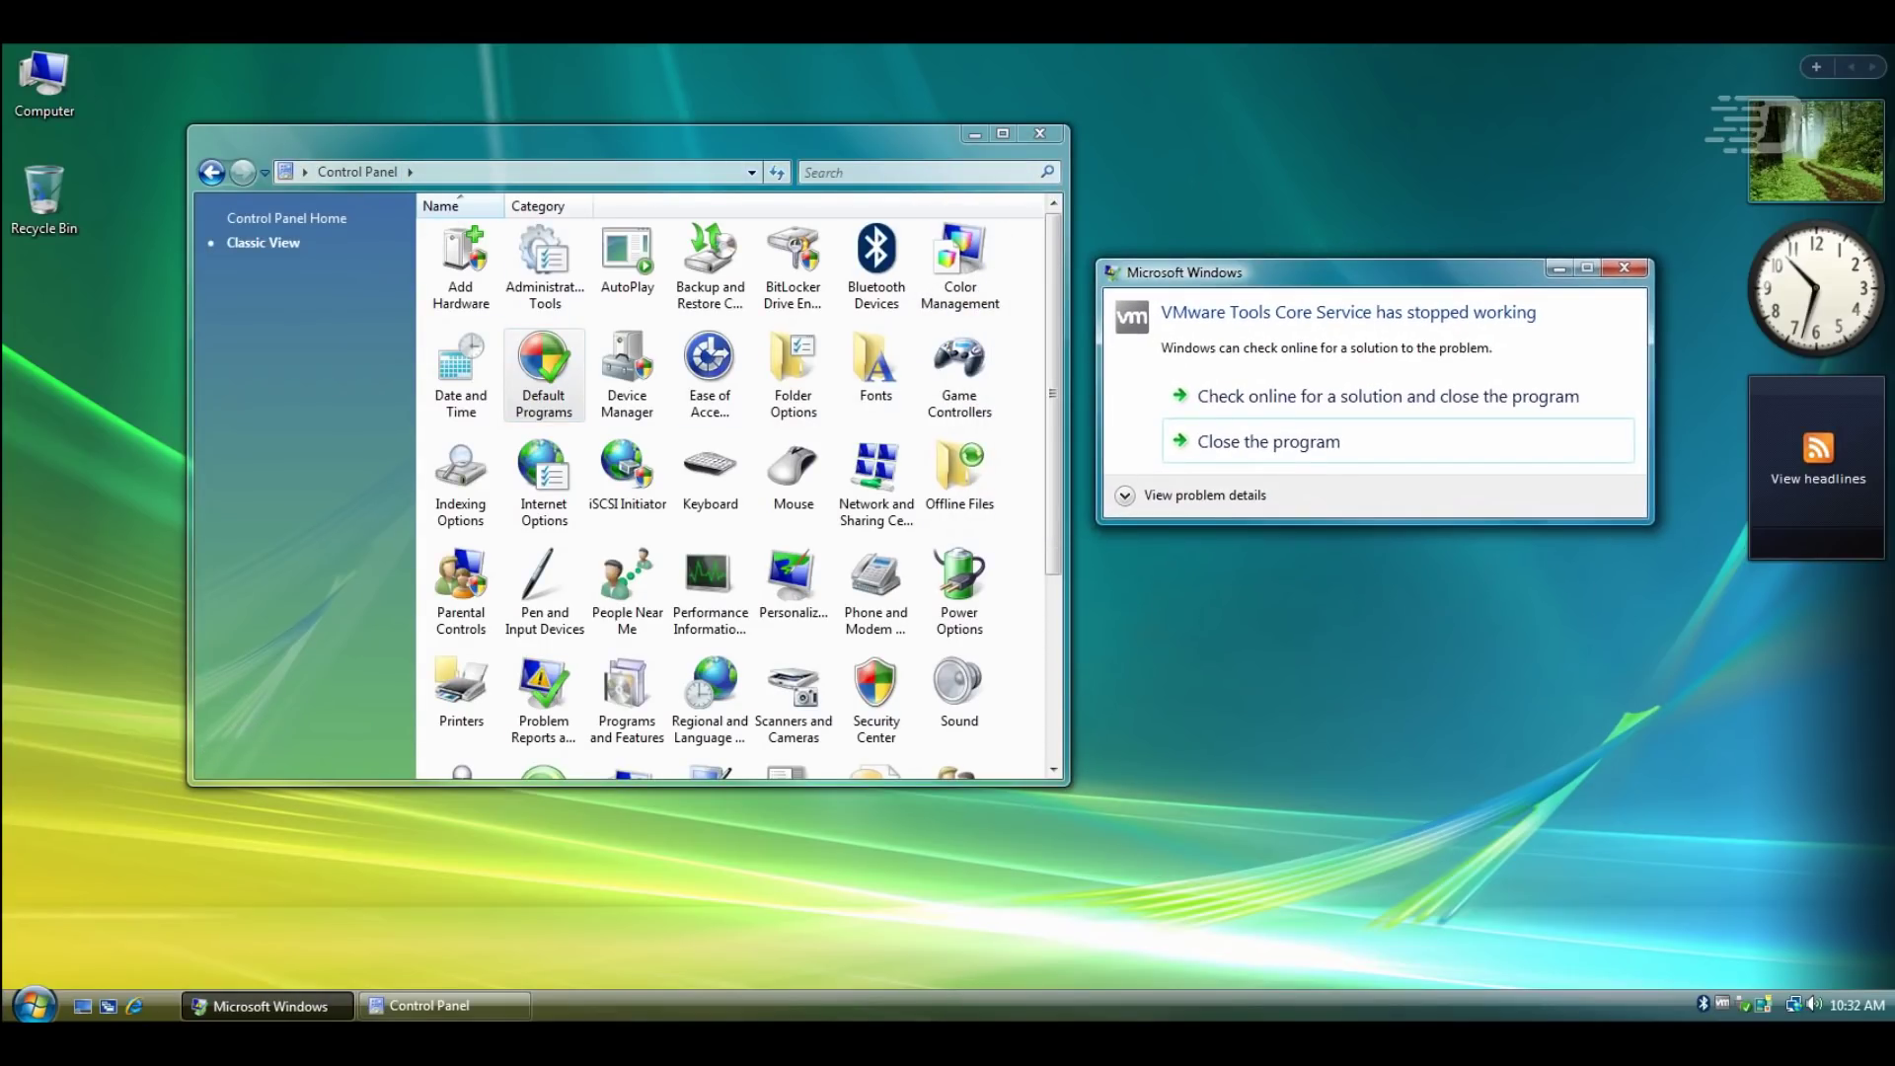
double_click(875, 483)
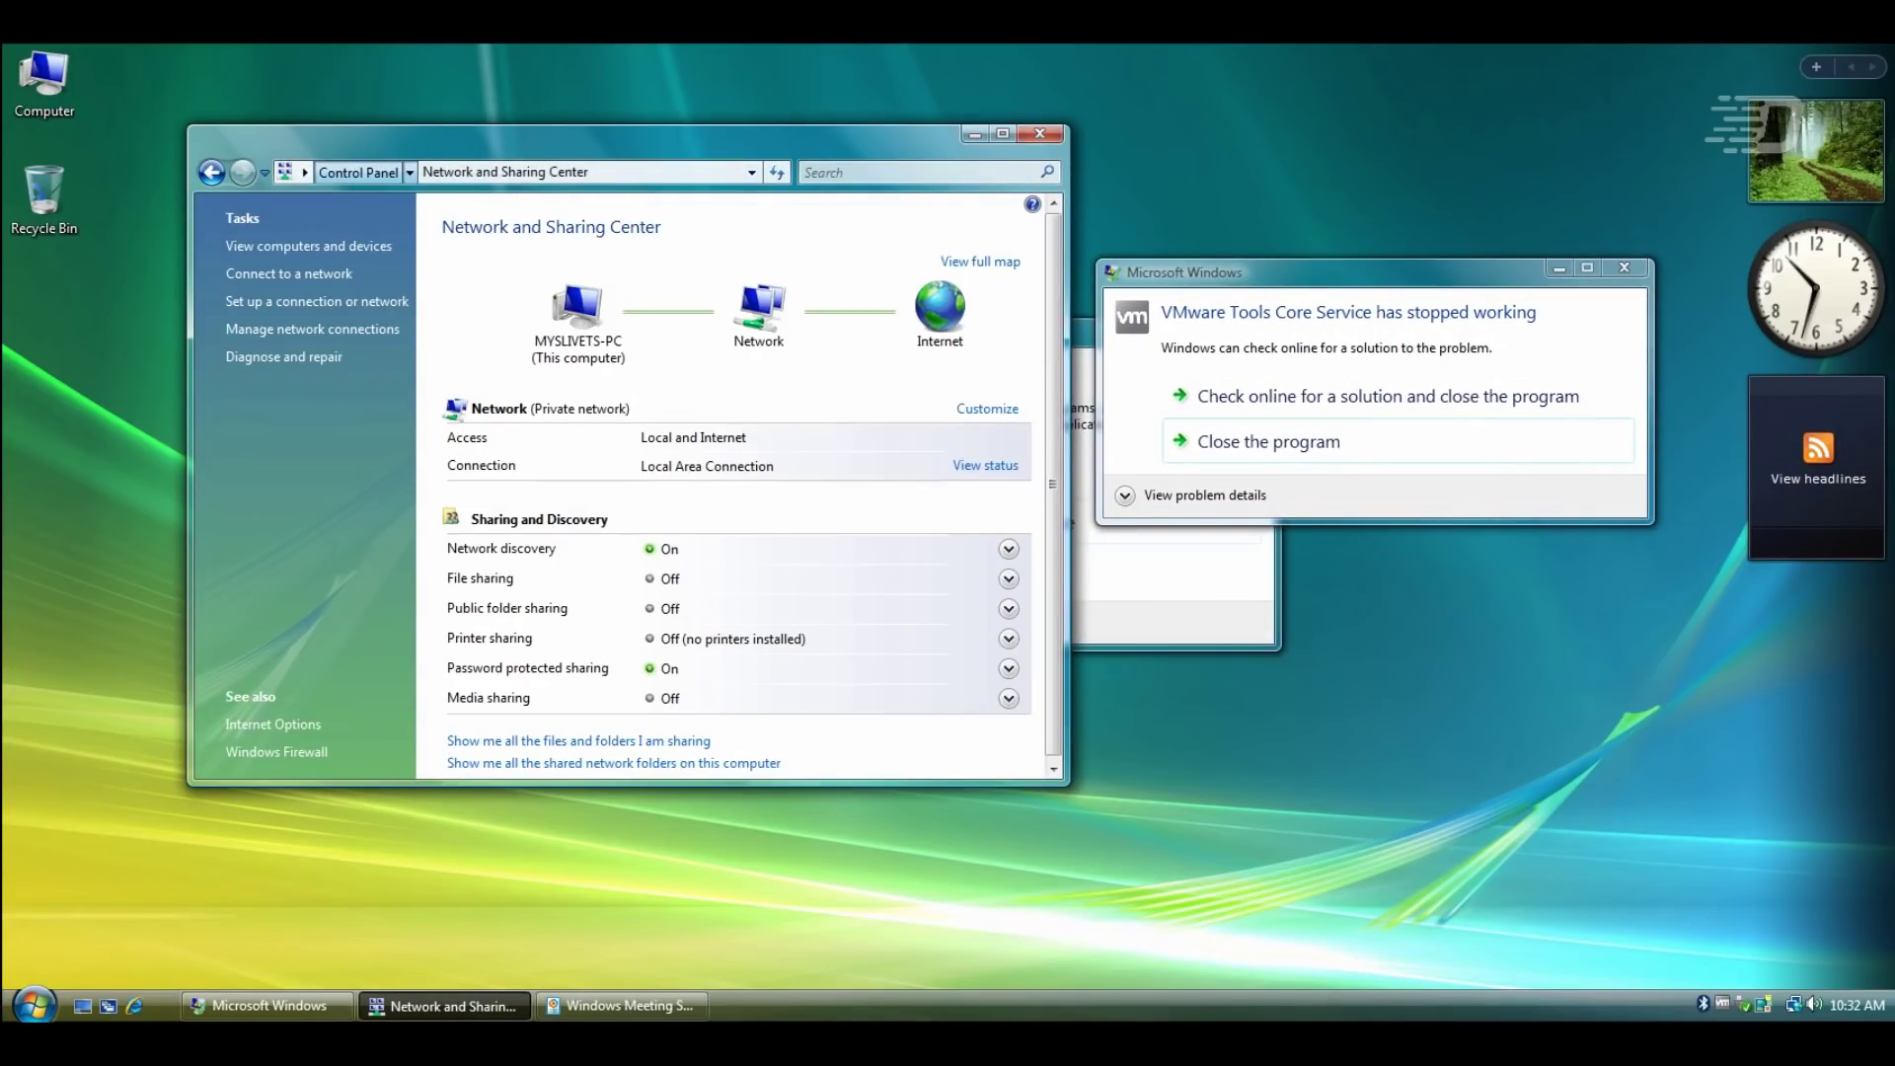
left_click(356, 172)
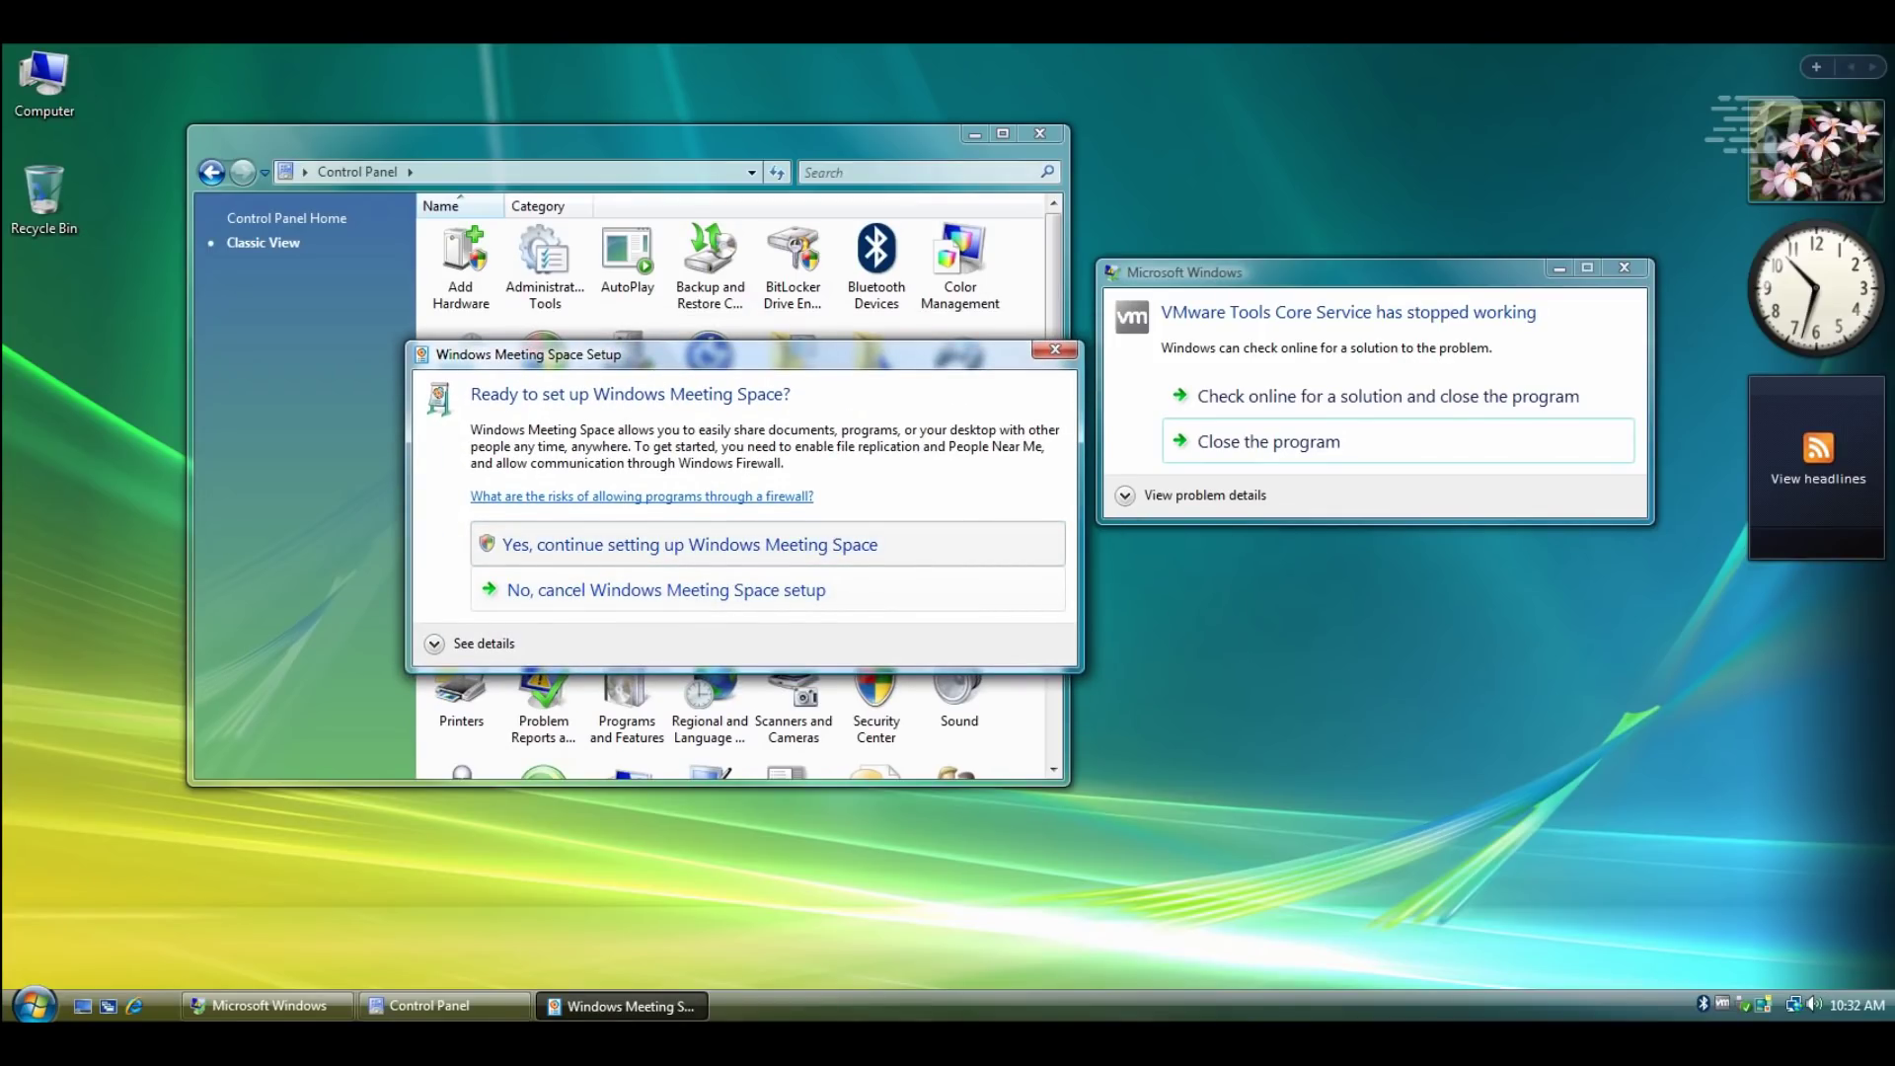
Try to continue the Windows Meeting Space setup, dismiss its error, and minimize the Control Panel window
key("Return")
key("Return")
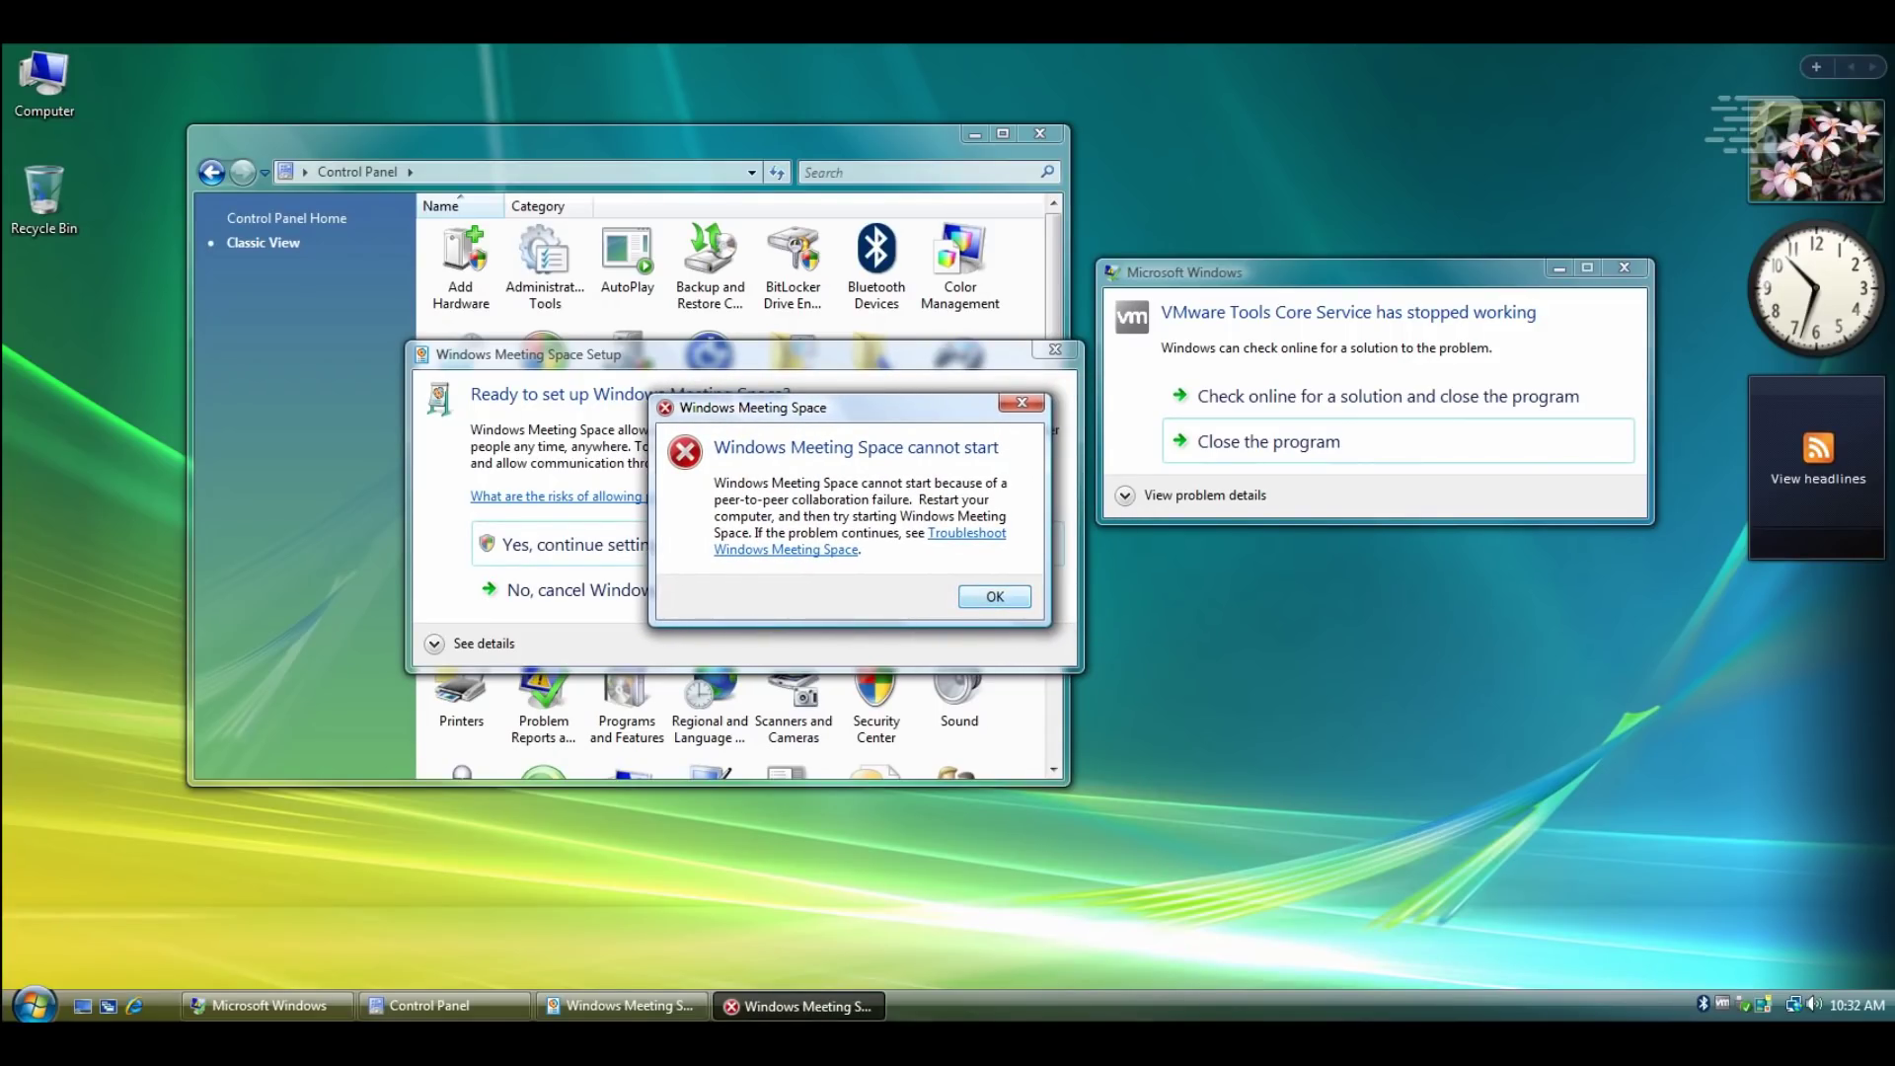
key("Return")
left_click(974, 133)
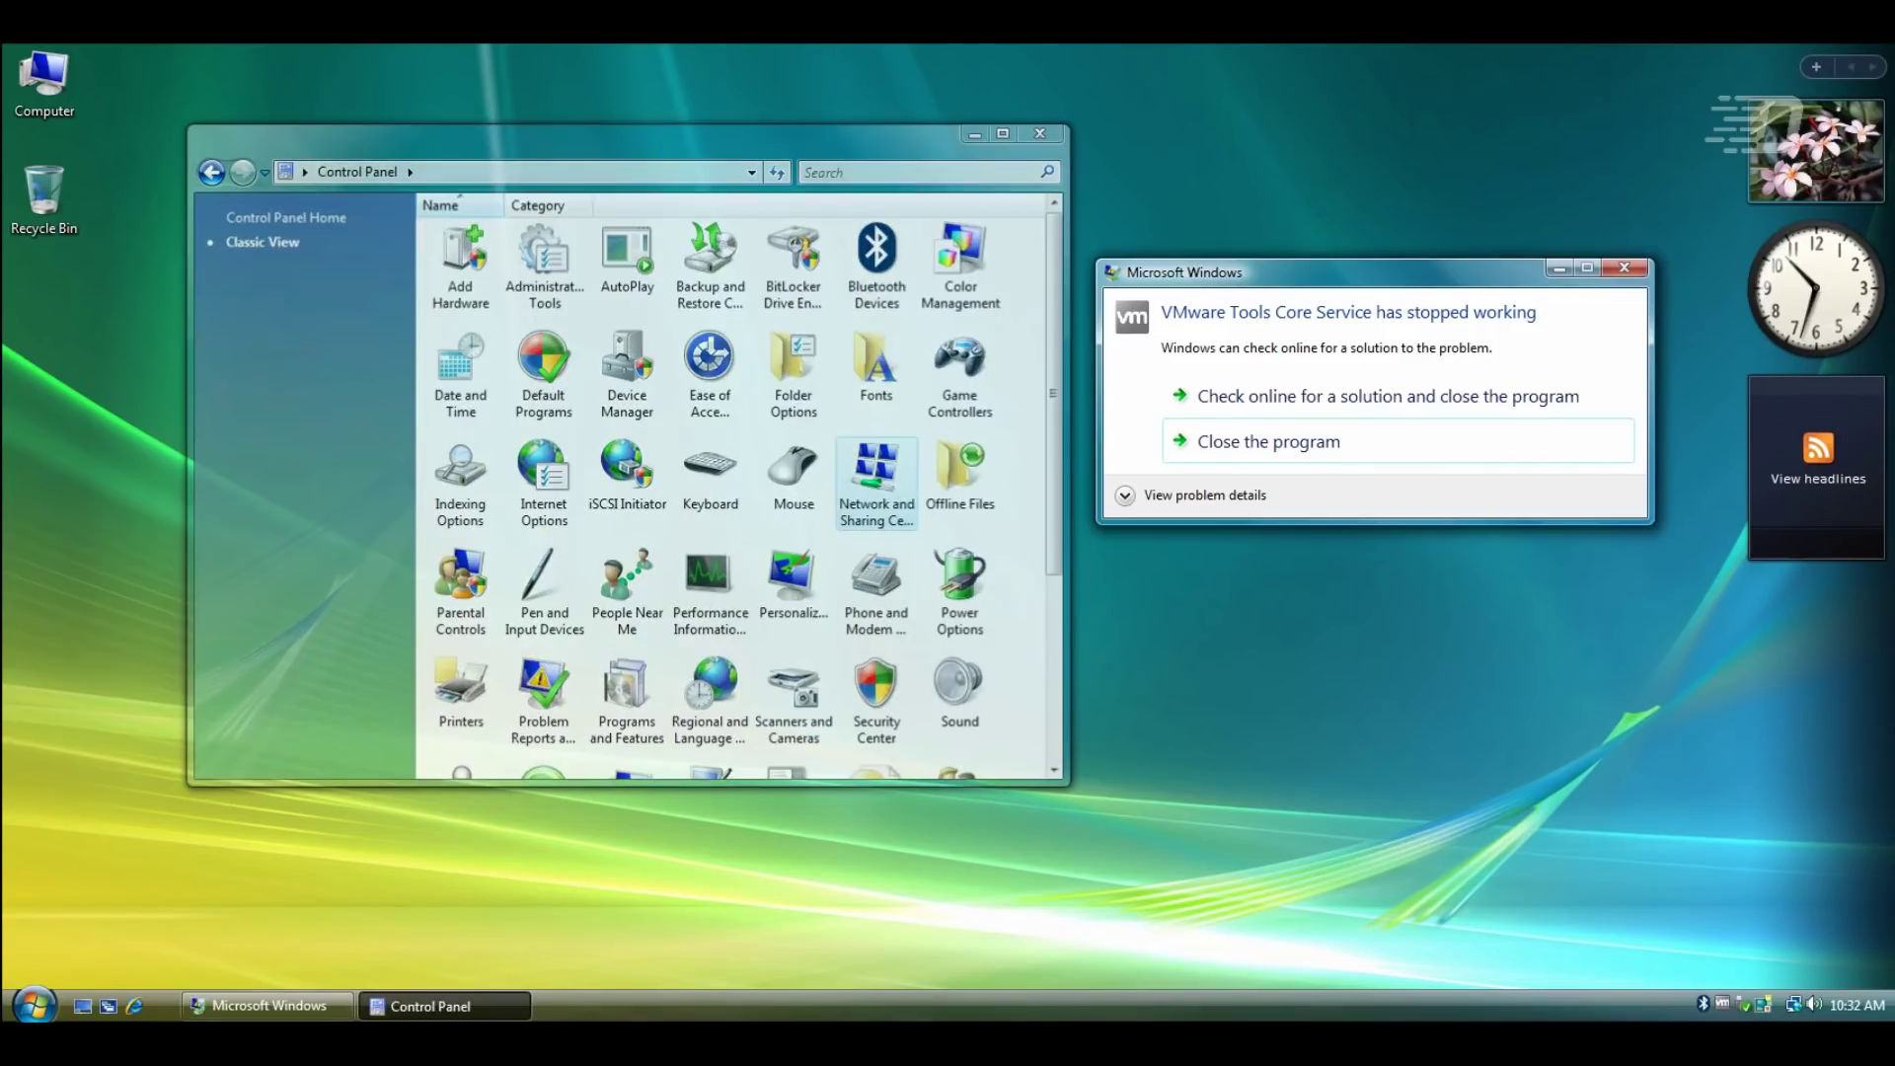
Open the desktop's Personalization settings and apply the second picture in the Unspecified group as the desktop background
right_click(823, 111)
left_click(873, 296)
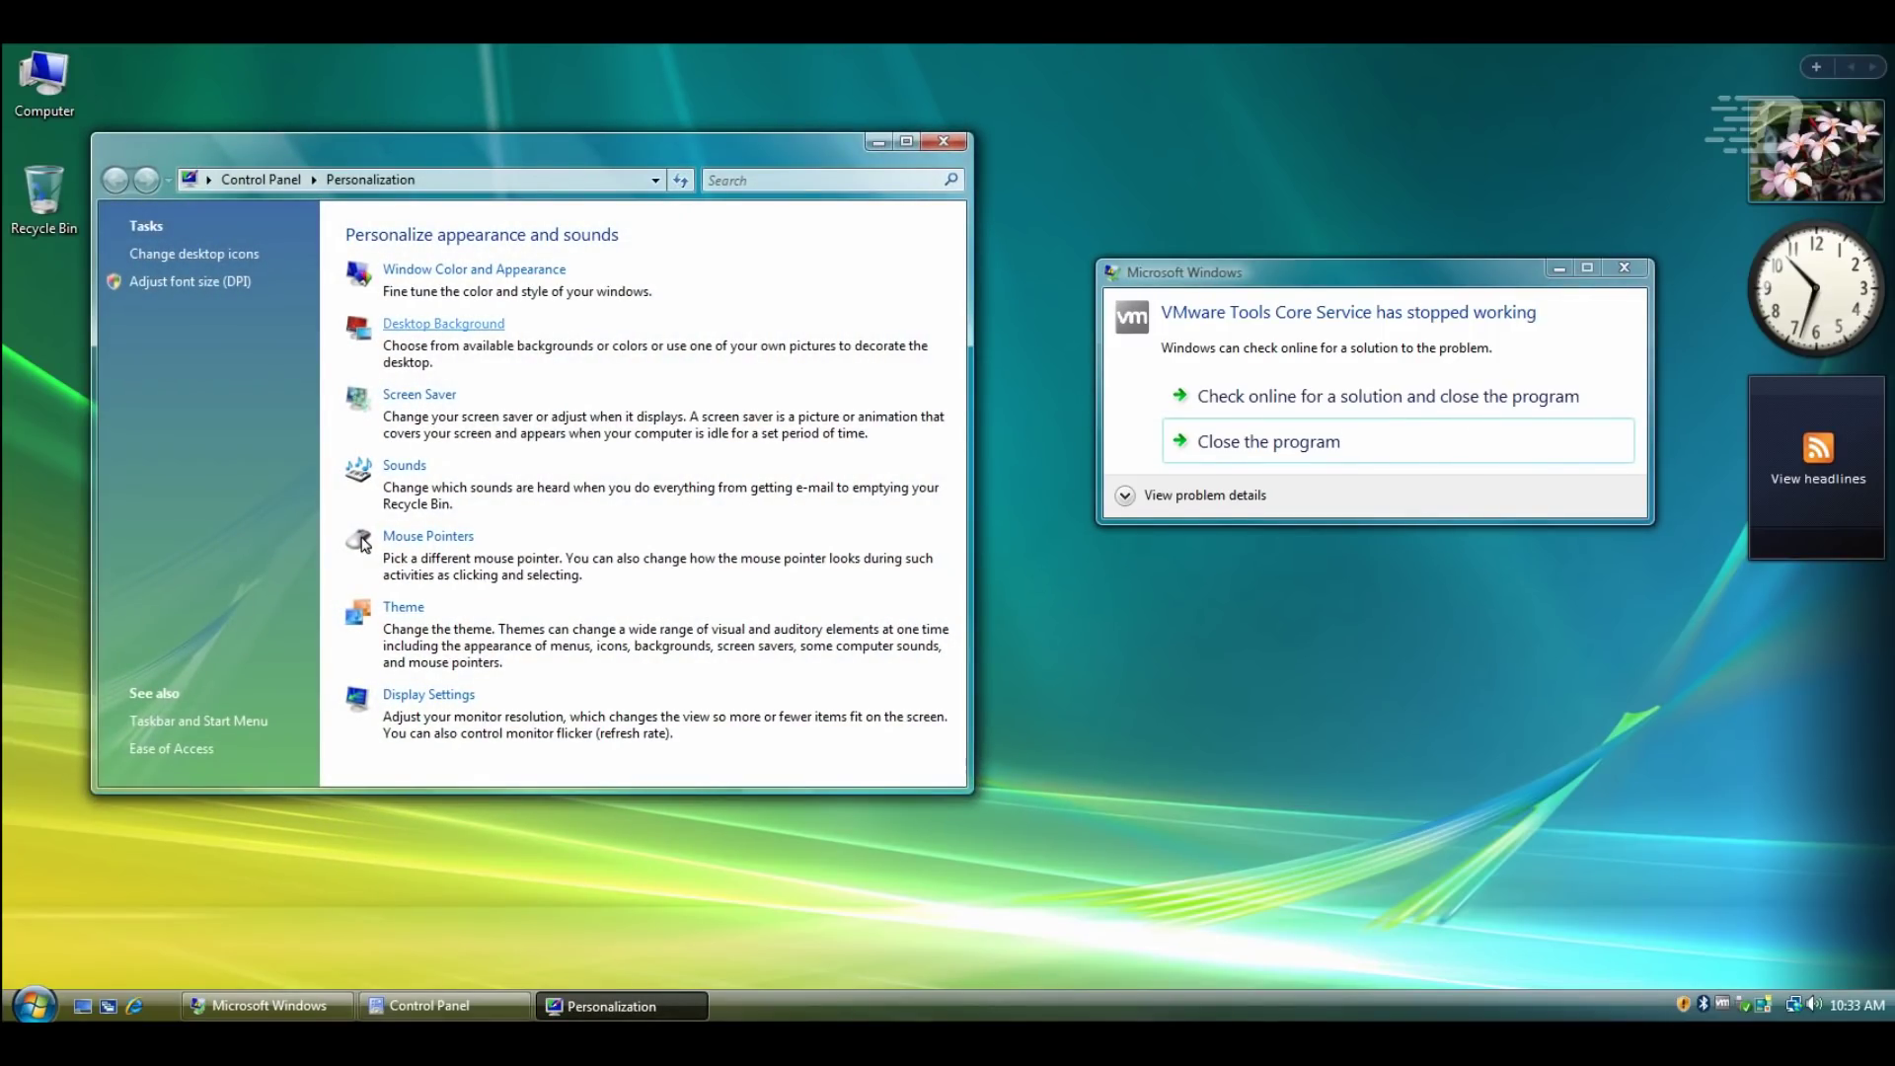
left_click(443, 324)
left_click(398, 580)
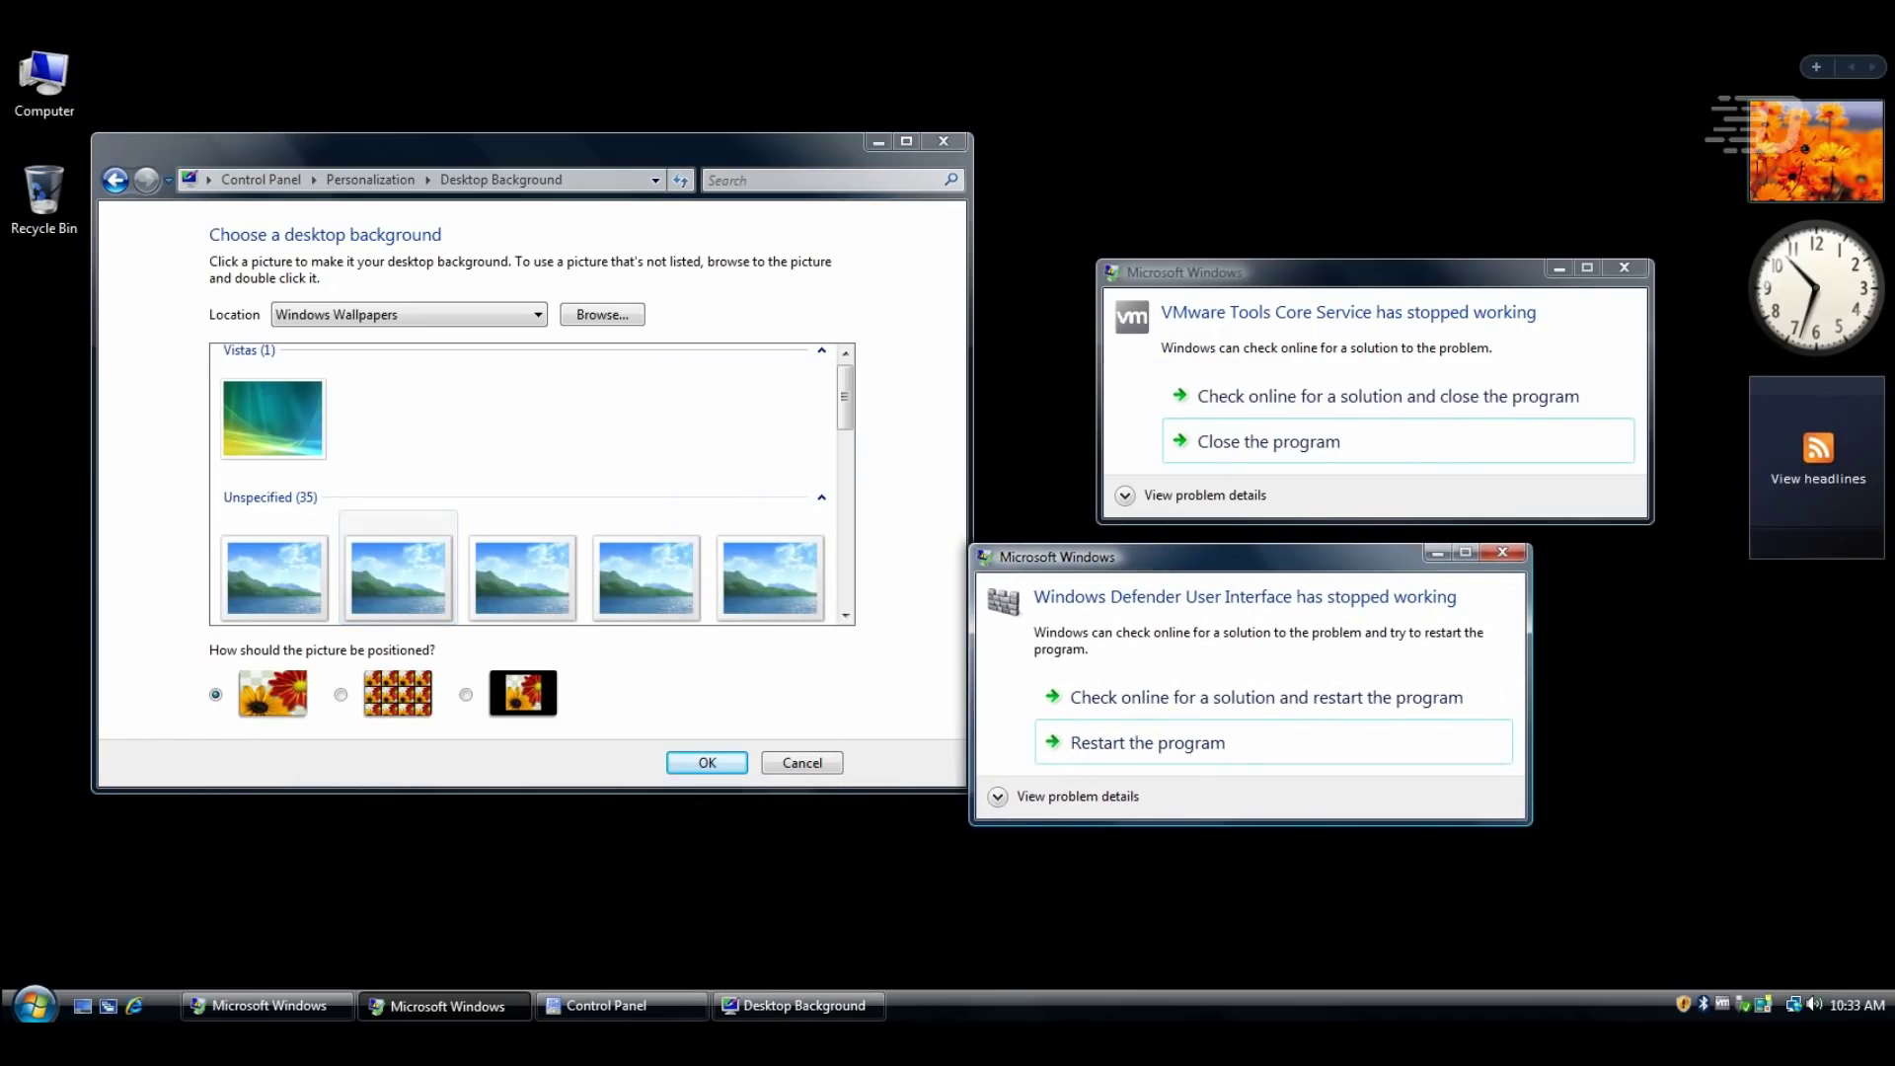
left_click_drag(843, 396, 844, 500)
key("Return")
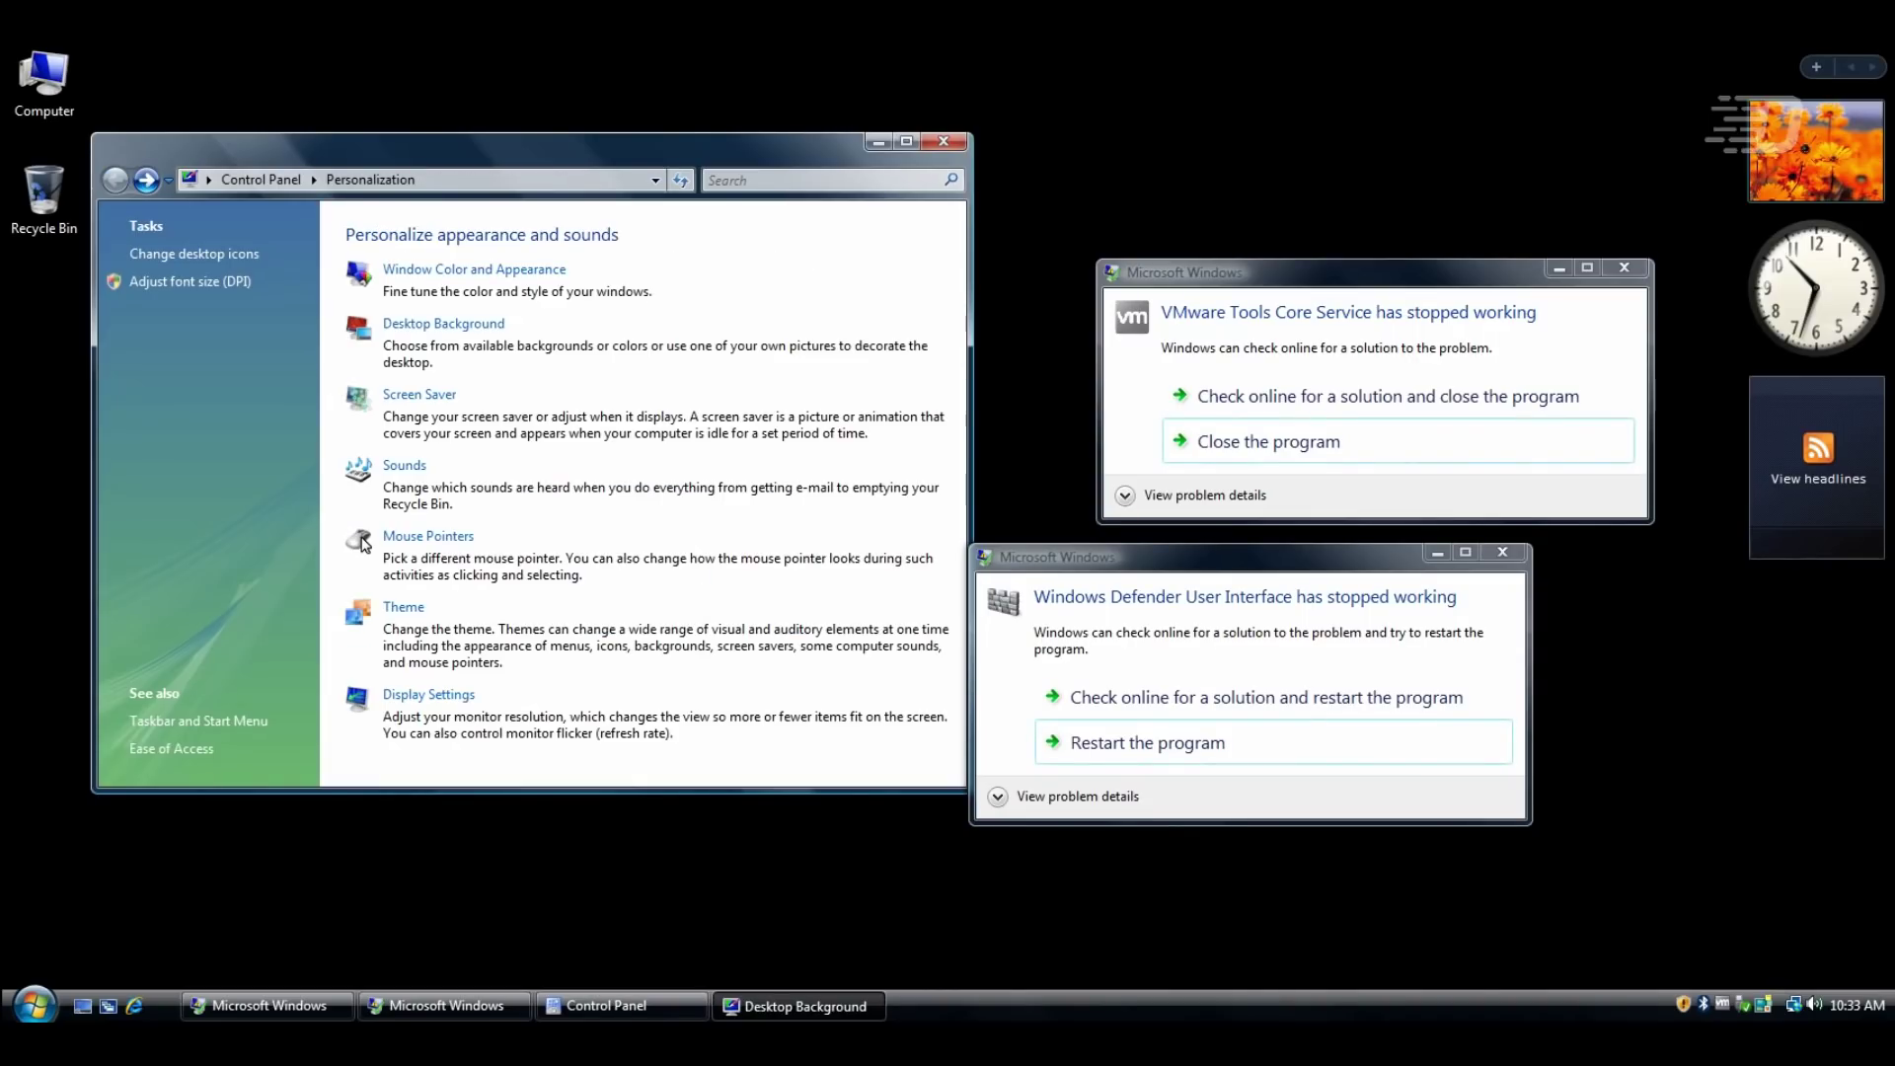
Choose the Windows Aero (extra large) mouse pointer scheme, dismissing the cursor errors and moving the Windows Defender dialog aside
left_click(414, 536)
left_click(256, 232)
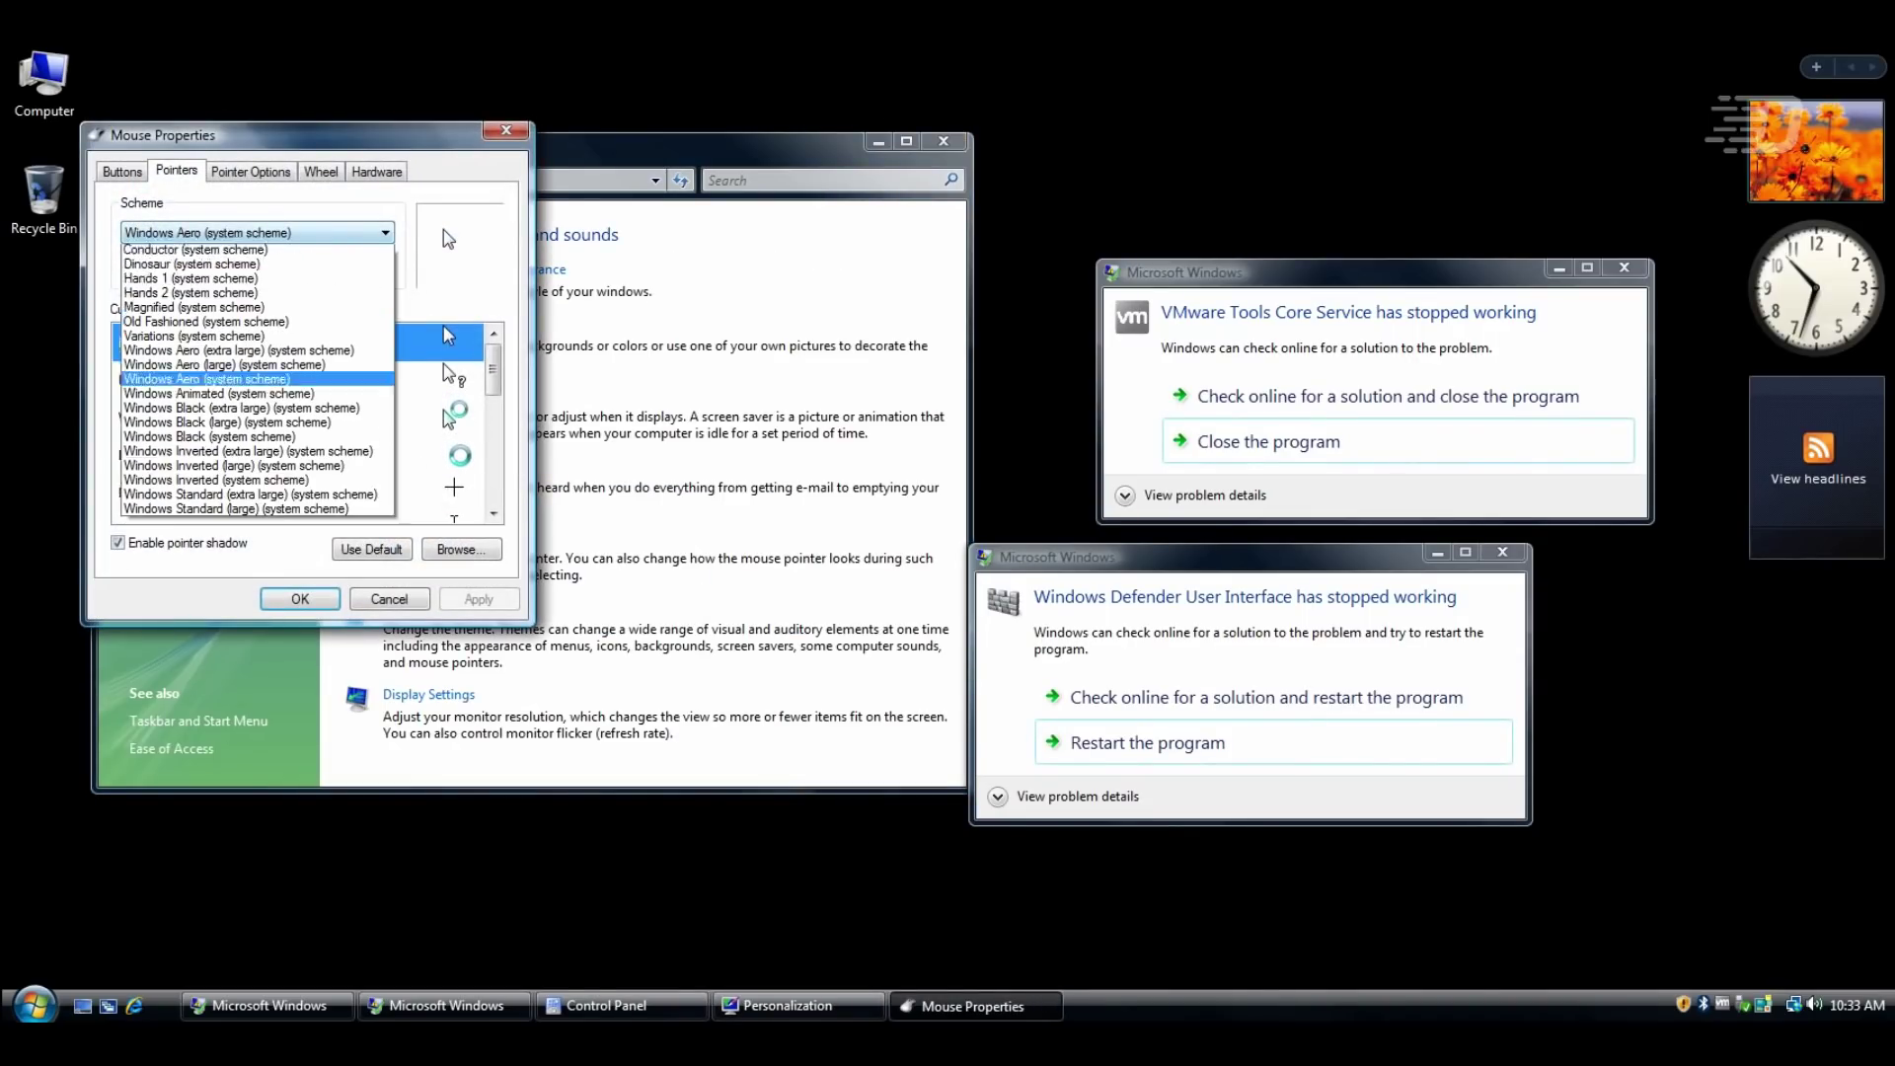
left_click(238, 396)
left_click_drag(928, 473, 539, 379)
key("Return")
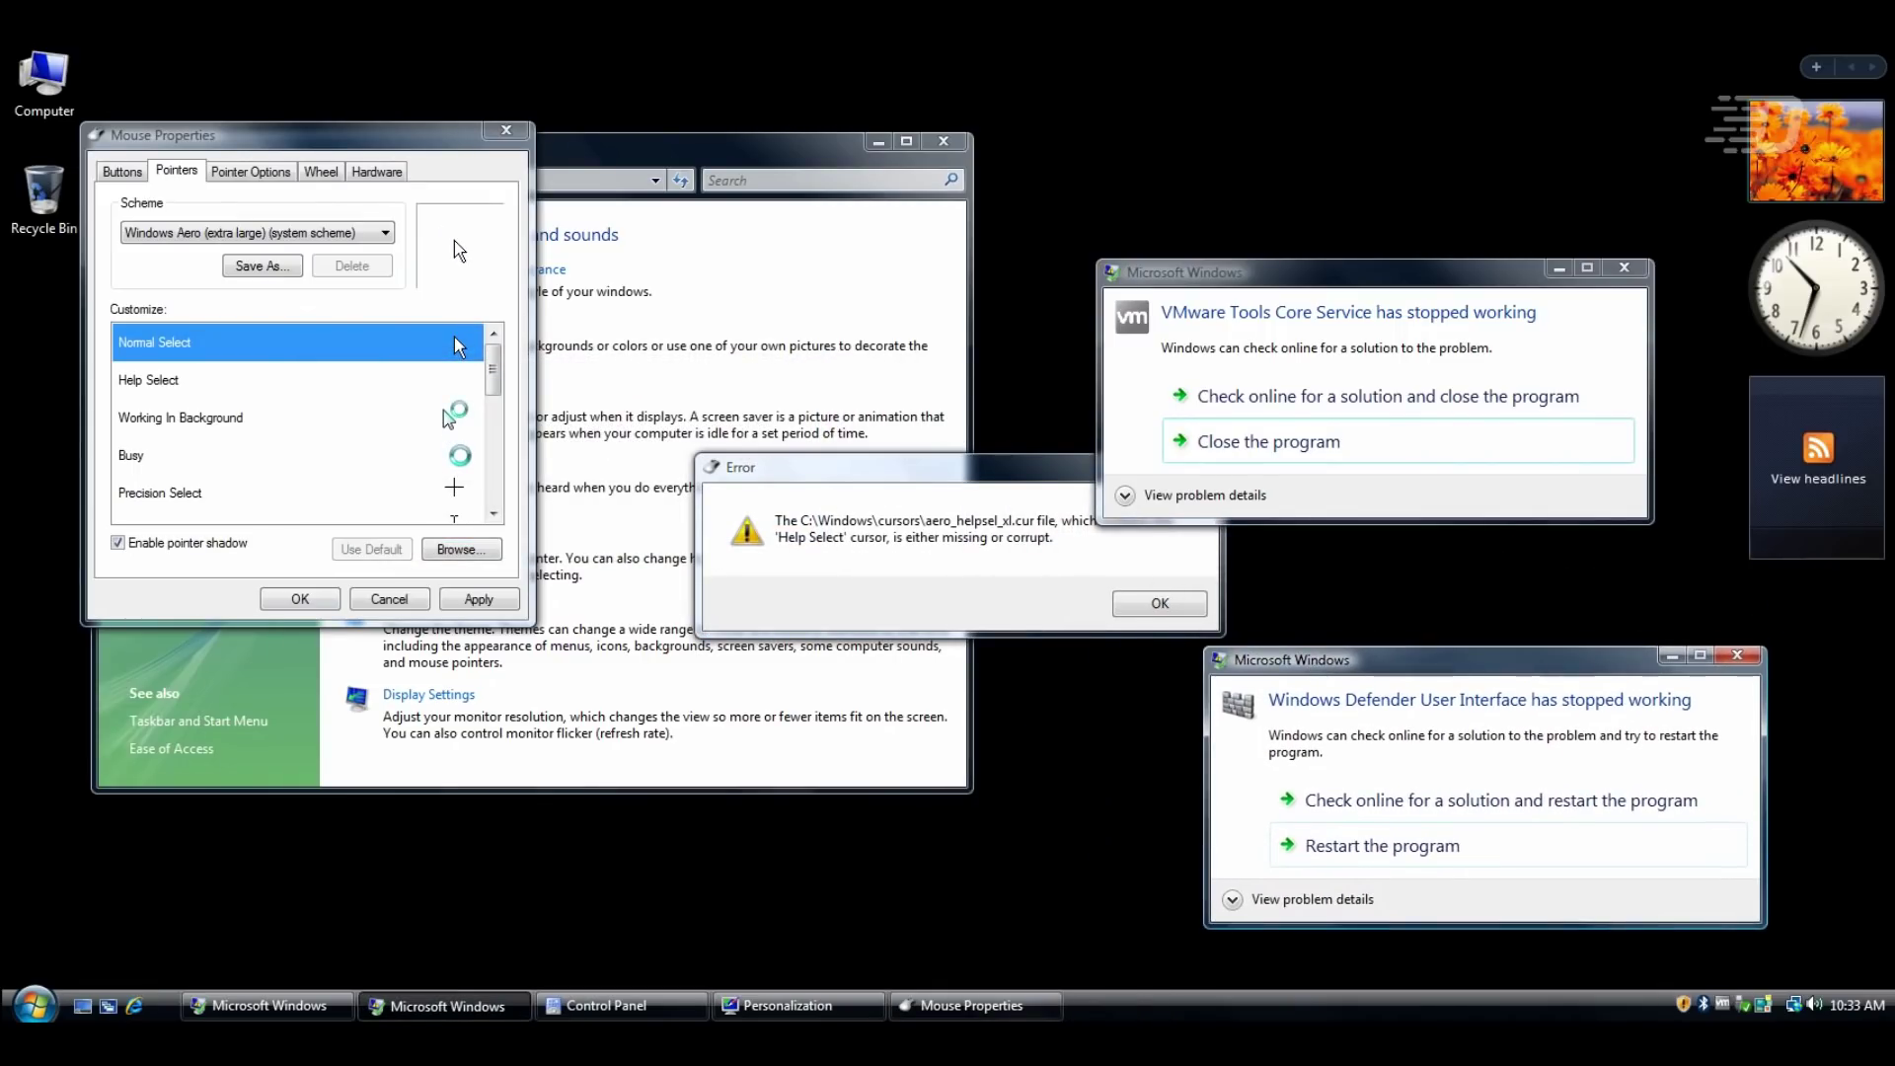
key("Return")
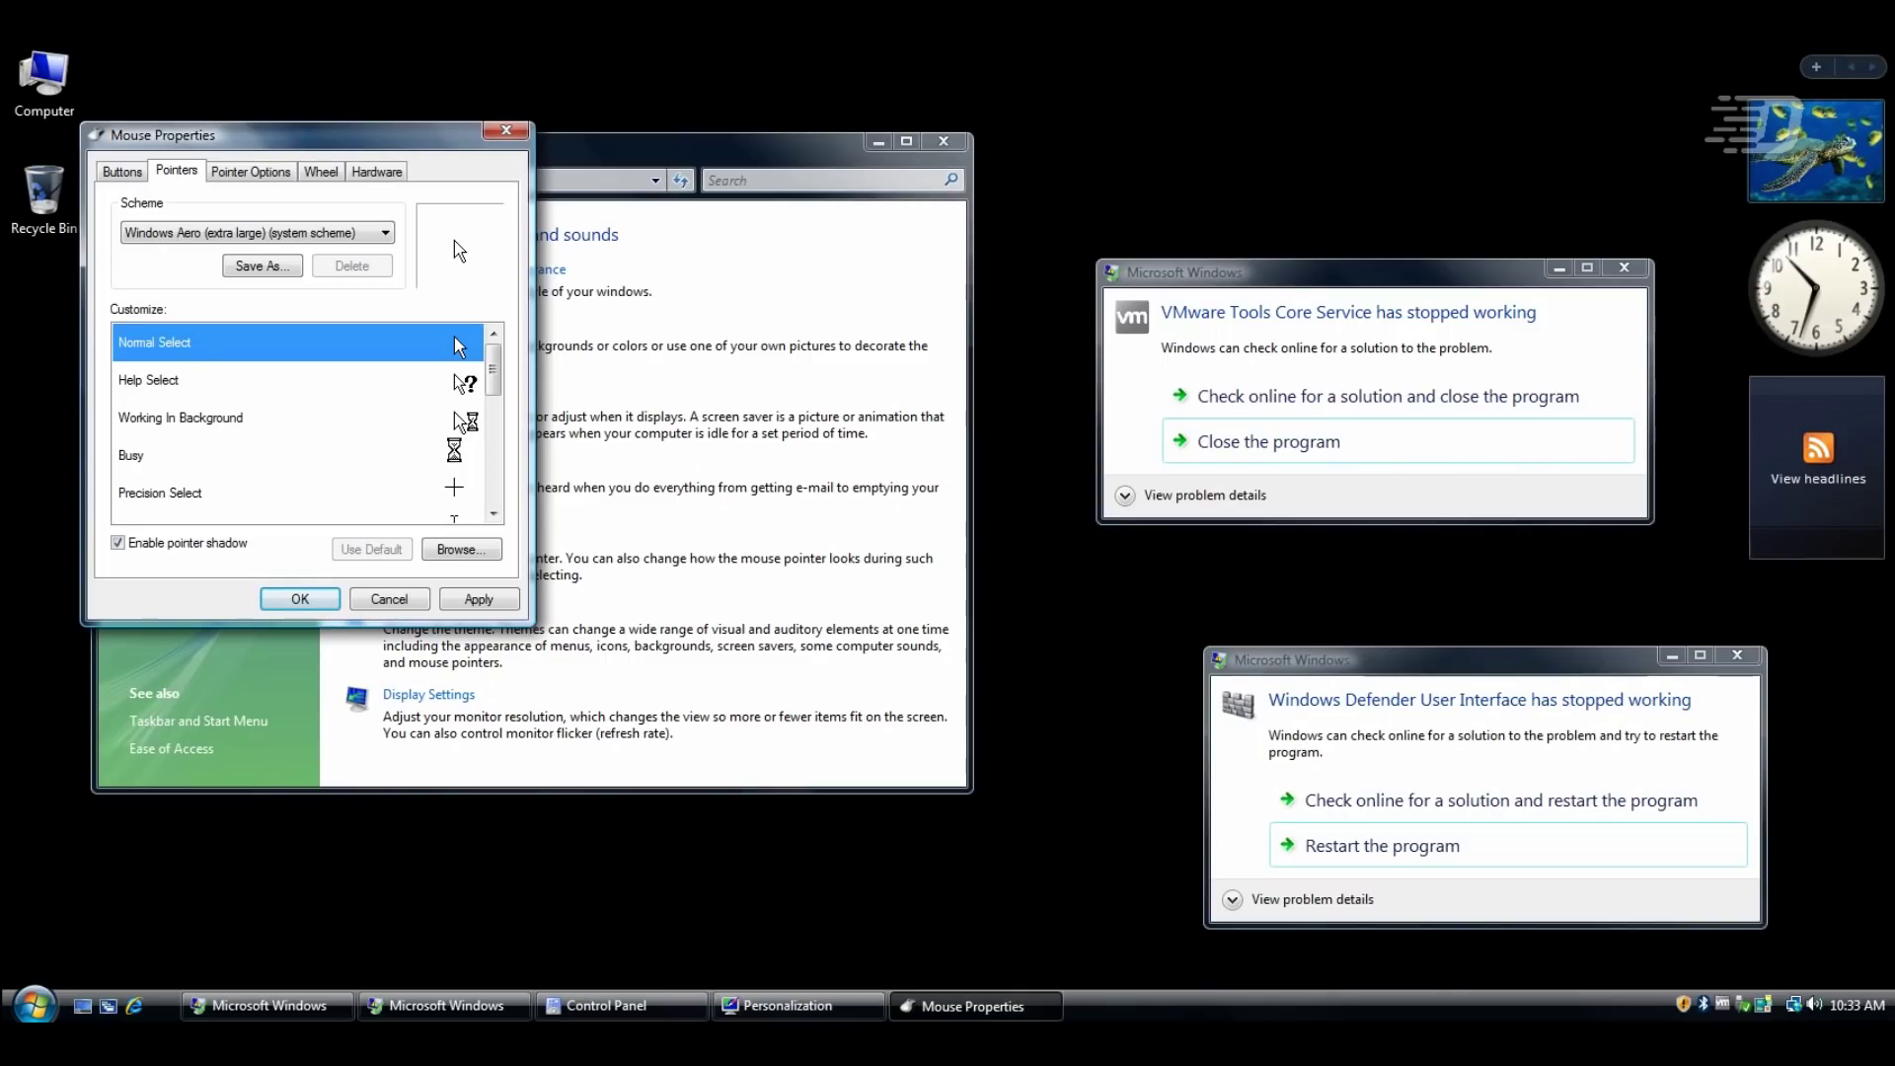
Switch the mouse pointer scheme to Windows Black (large) and dismiss the cursor file error
left_click(257, 232)
left_click(256, 467)
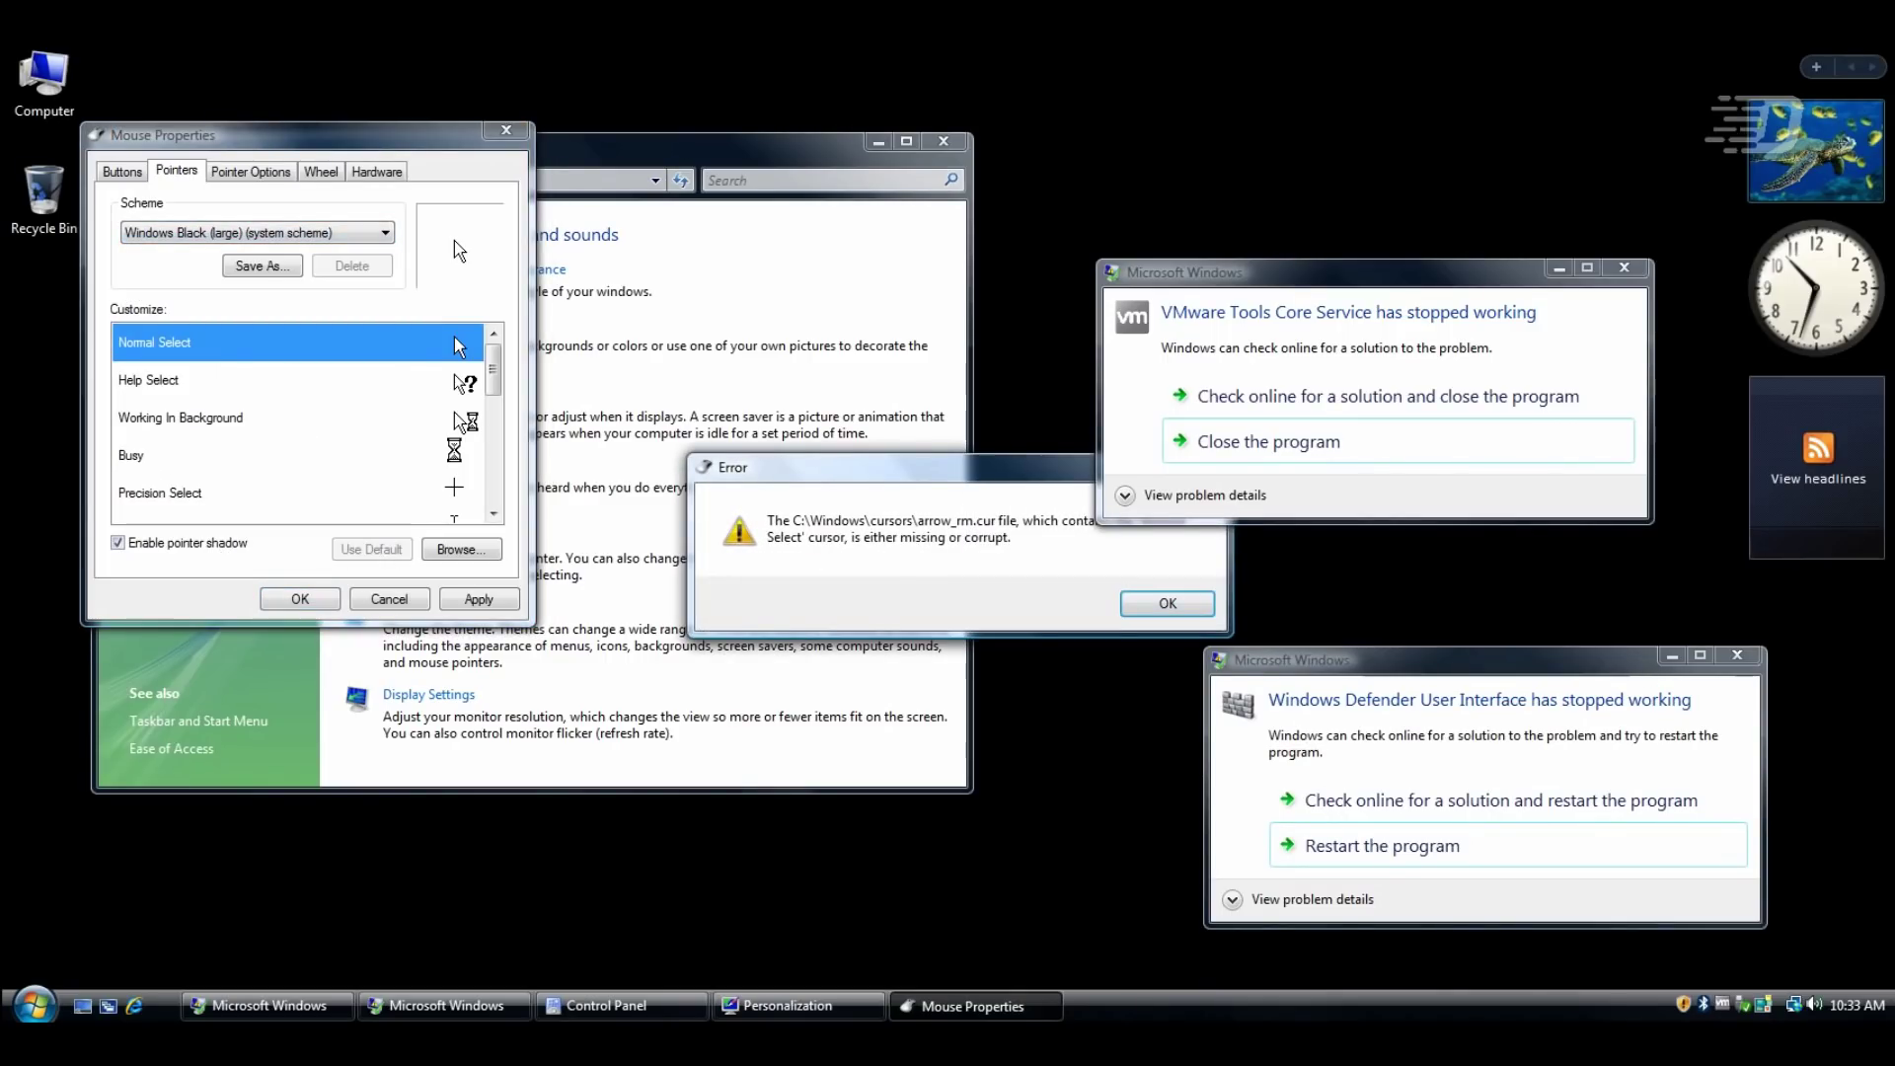
key("Return")
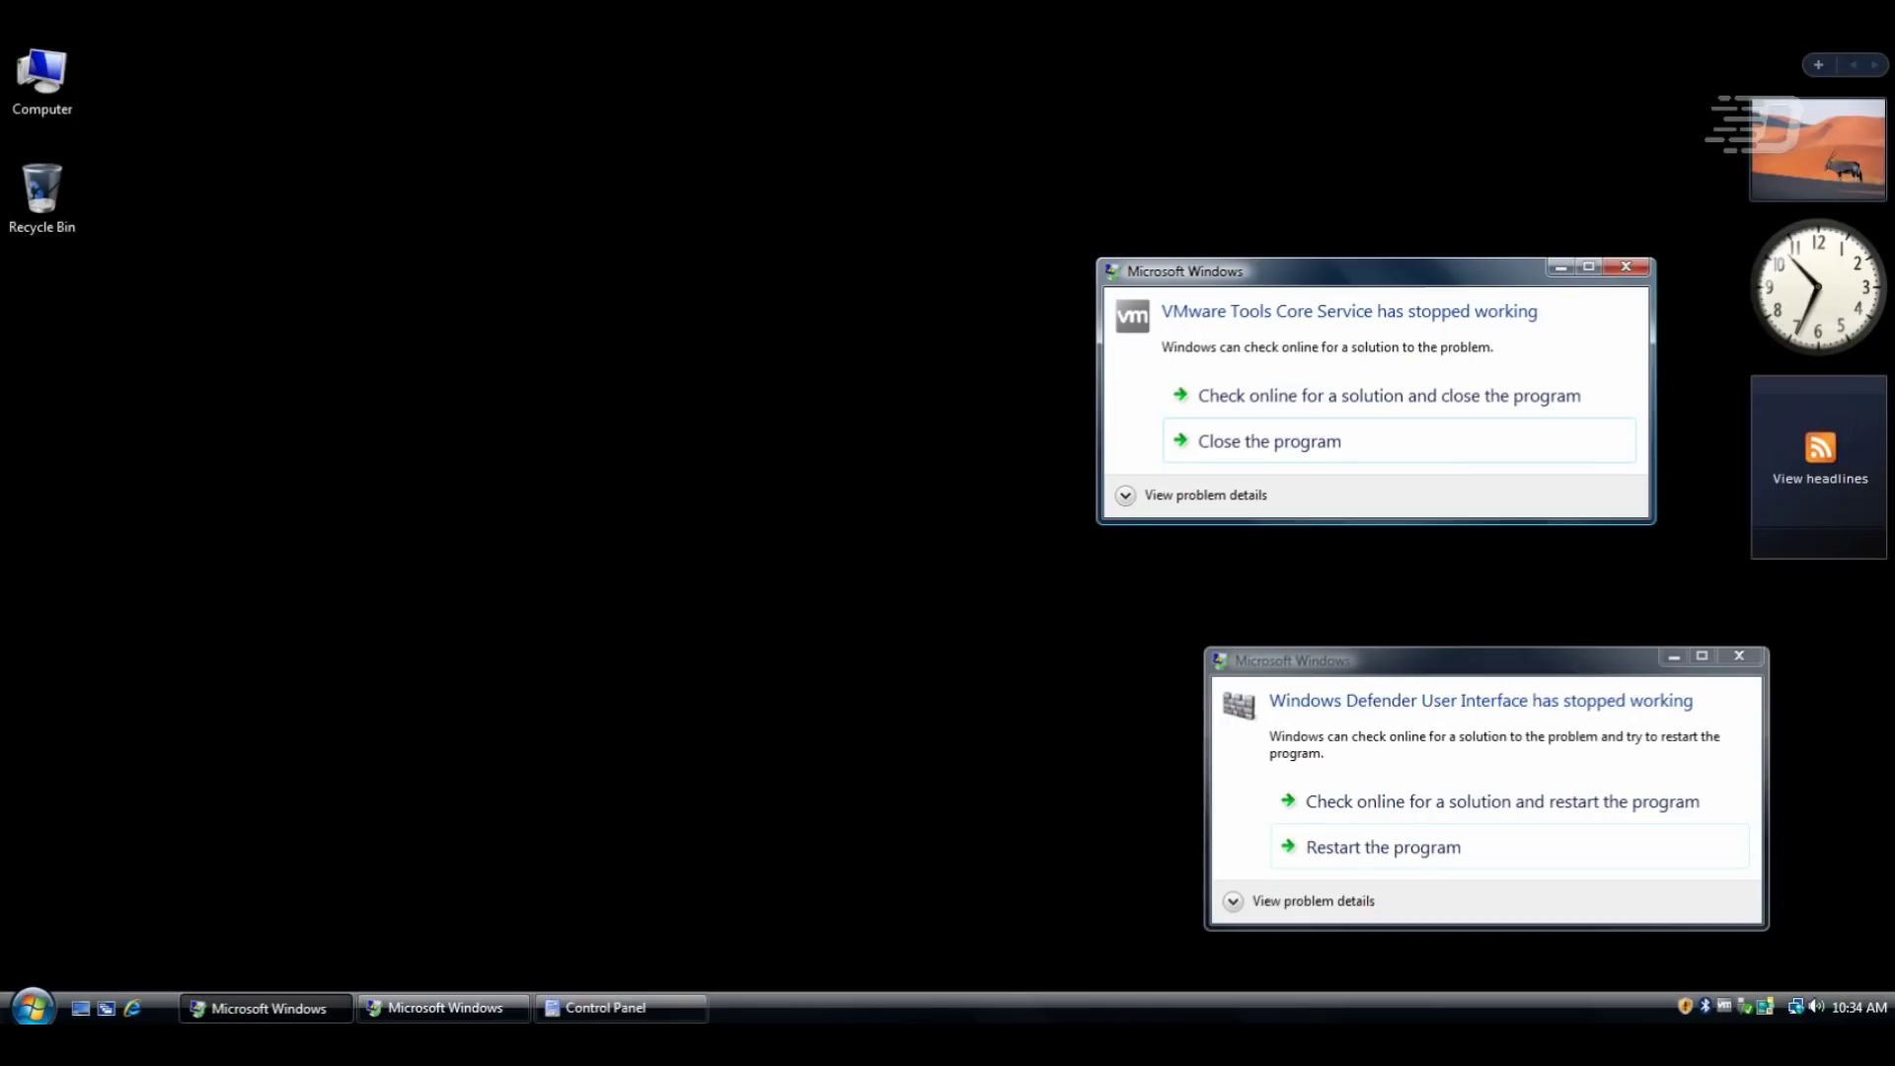
Browse the Start menu programs, bring up Welcome Center, and move its window higher on the desktop
key("super")
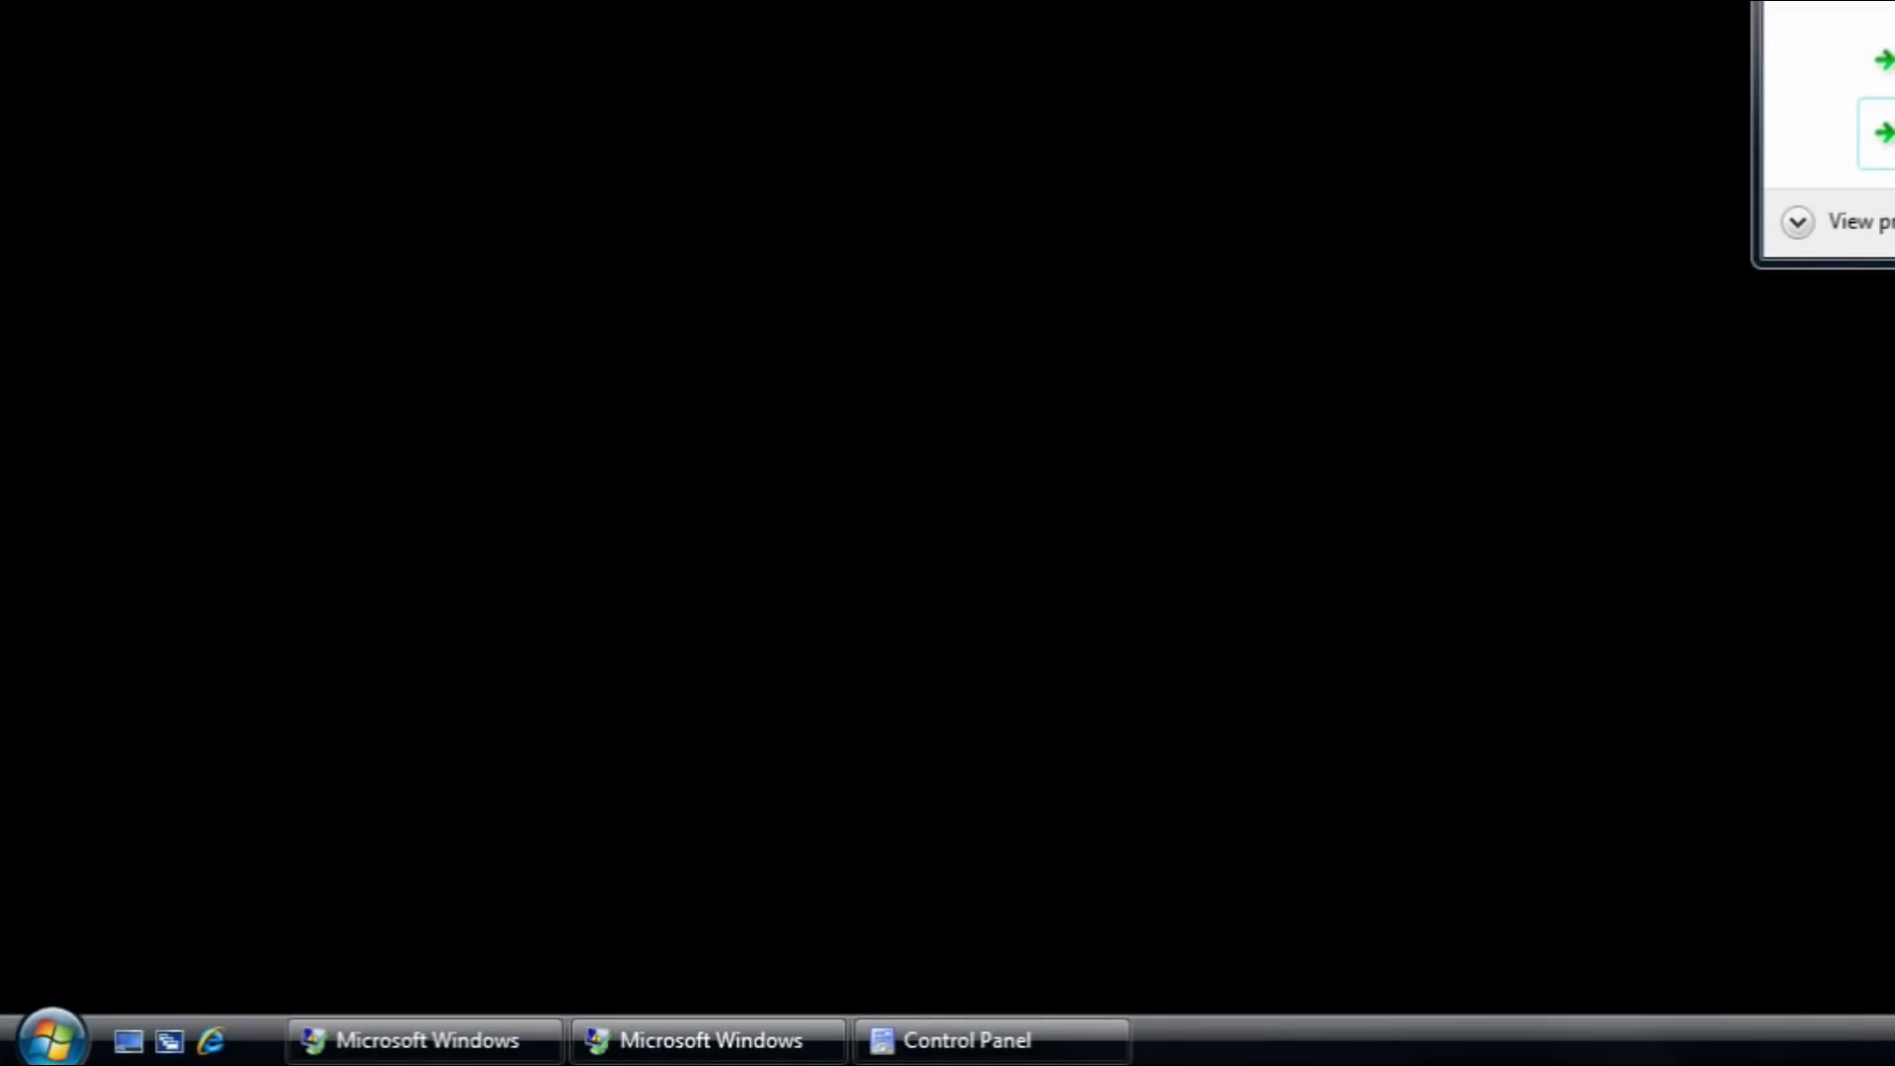
left_click(52, 1038)
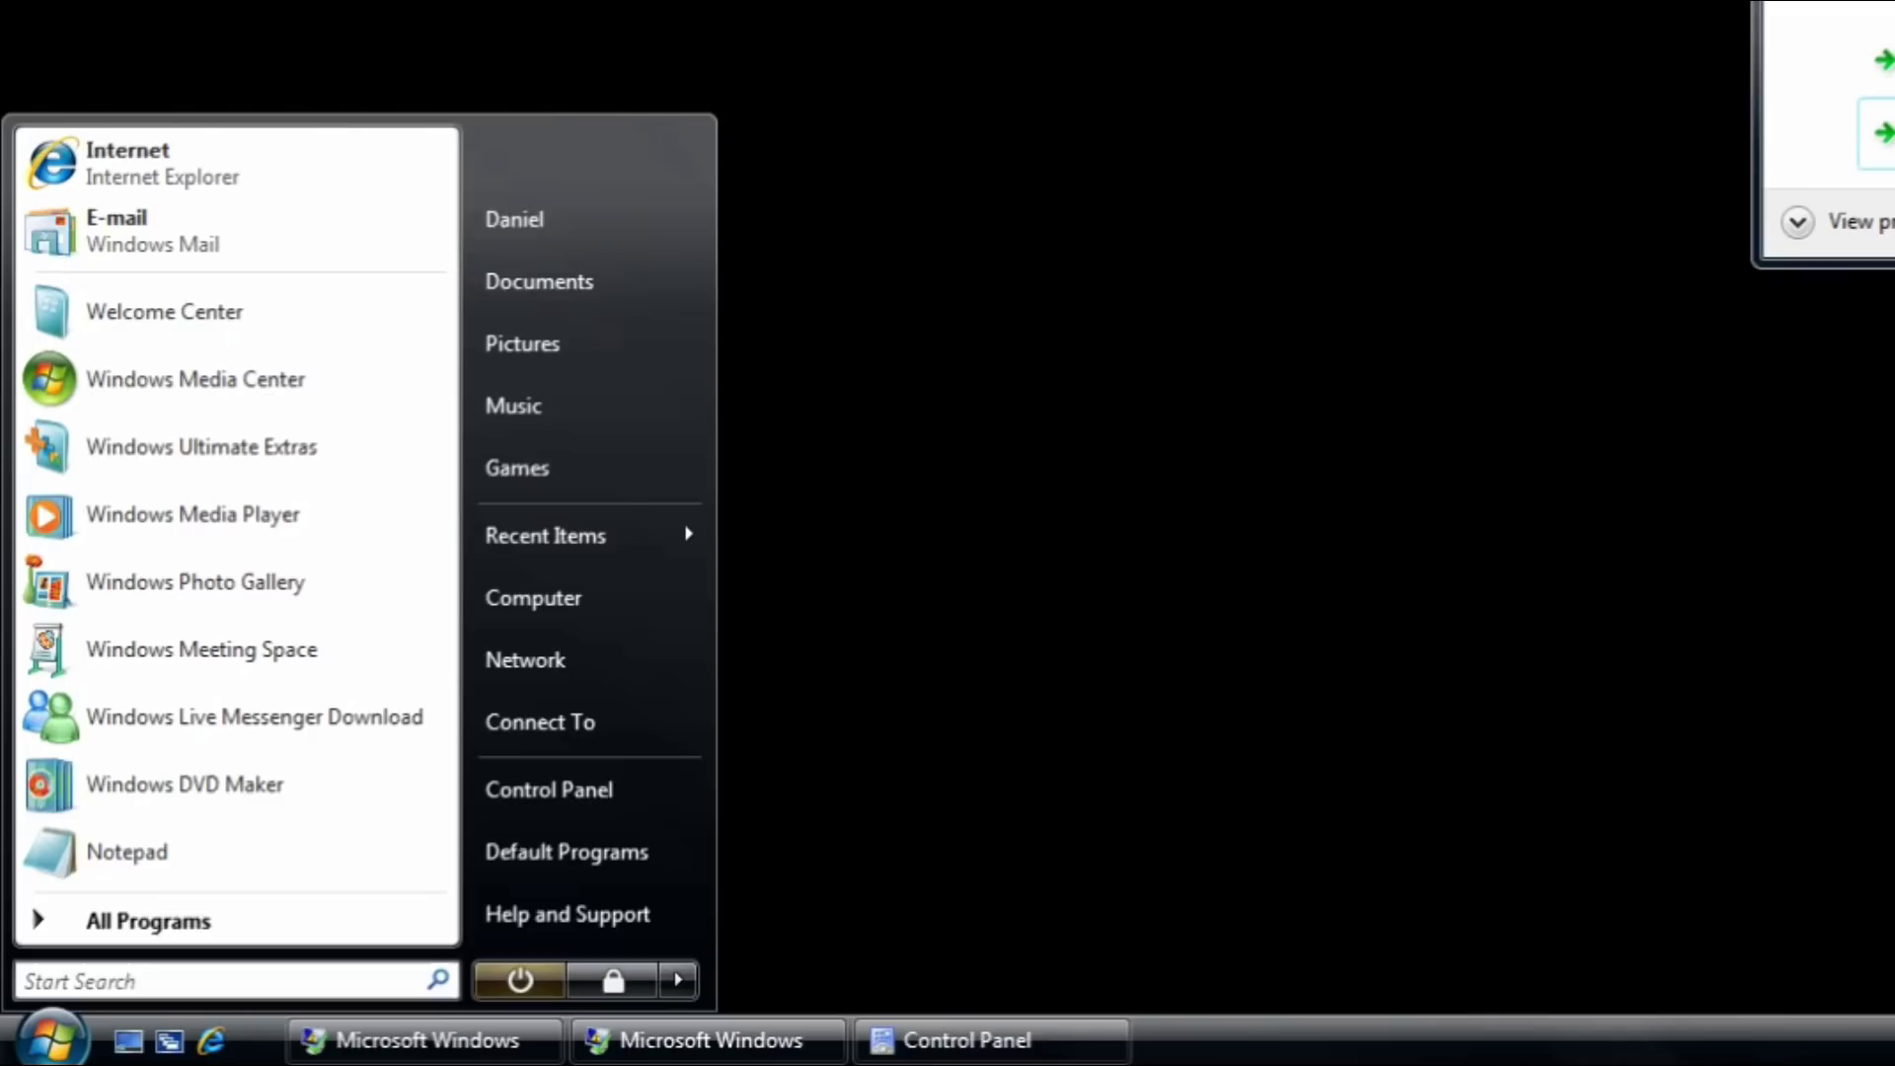
left_click(148, 920)
left_click(92, 756)
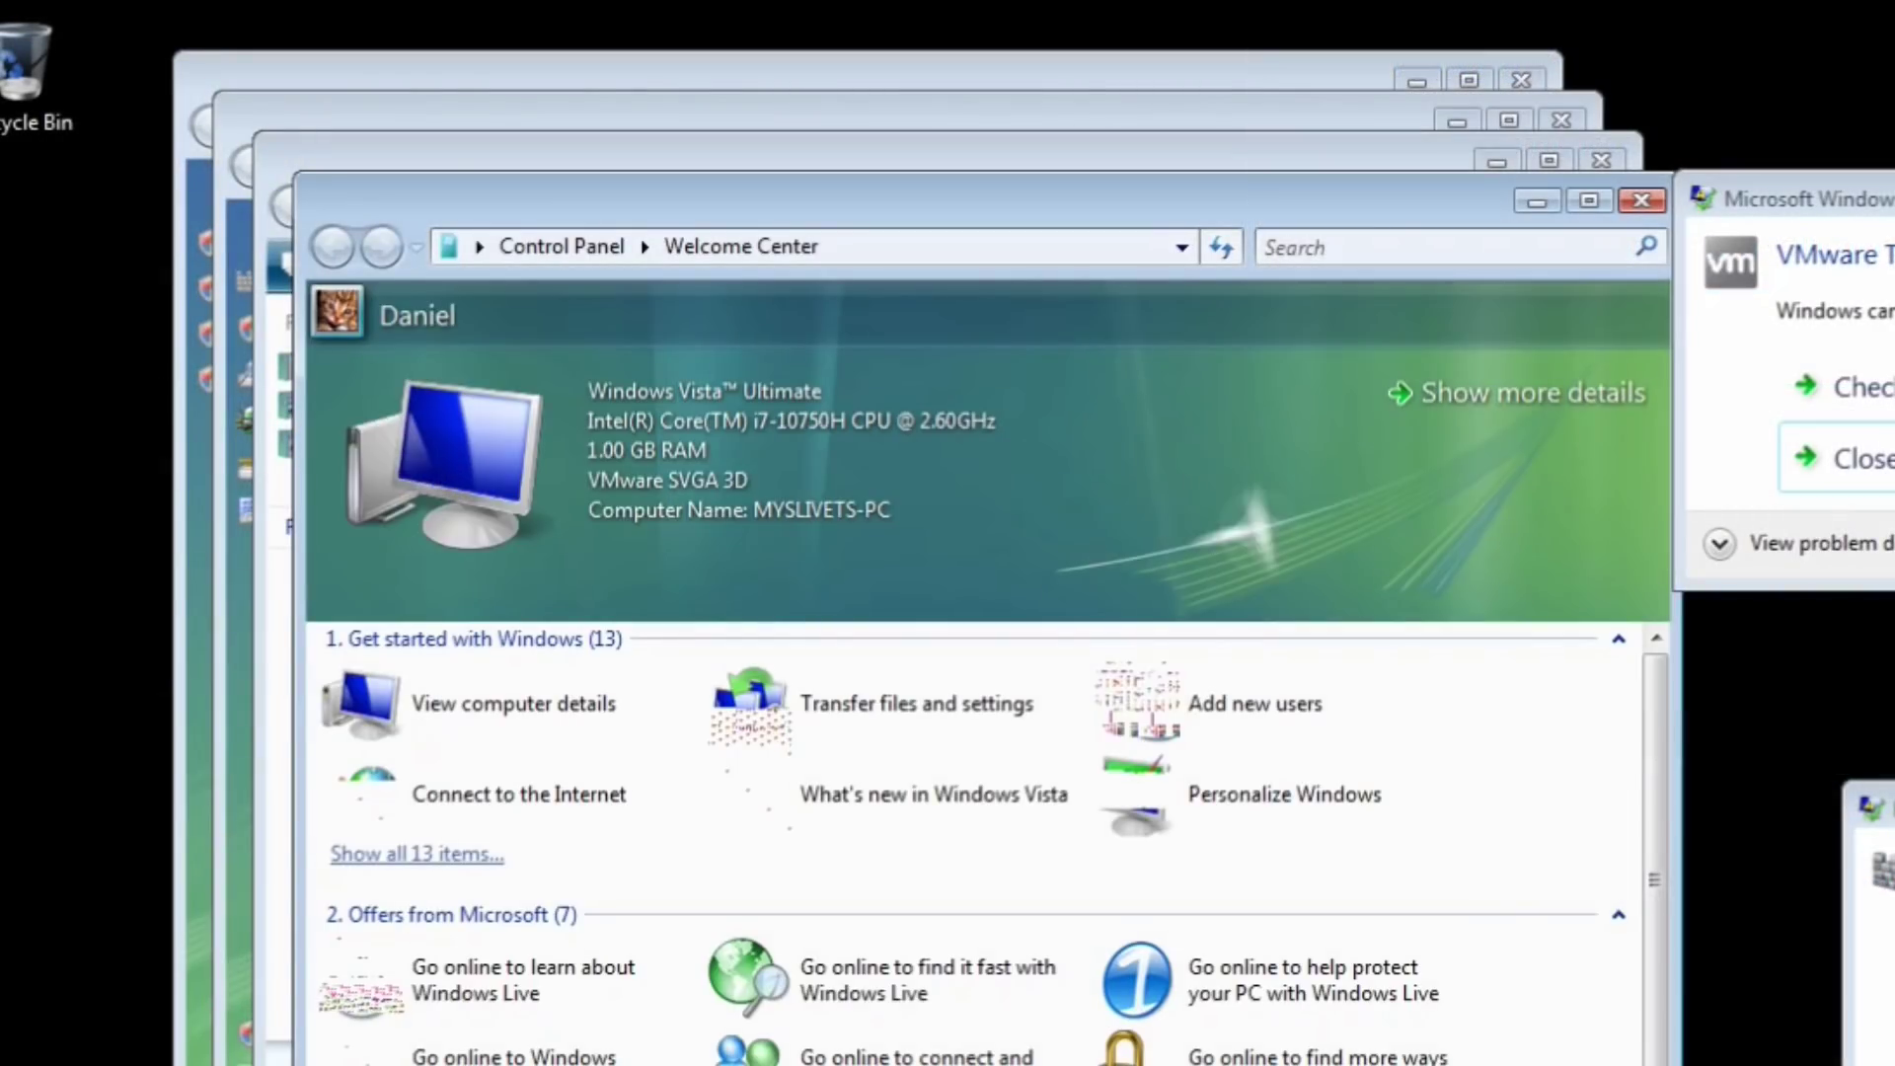
left_click_drag(1382, 200, 1354, 35)
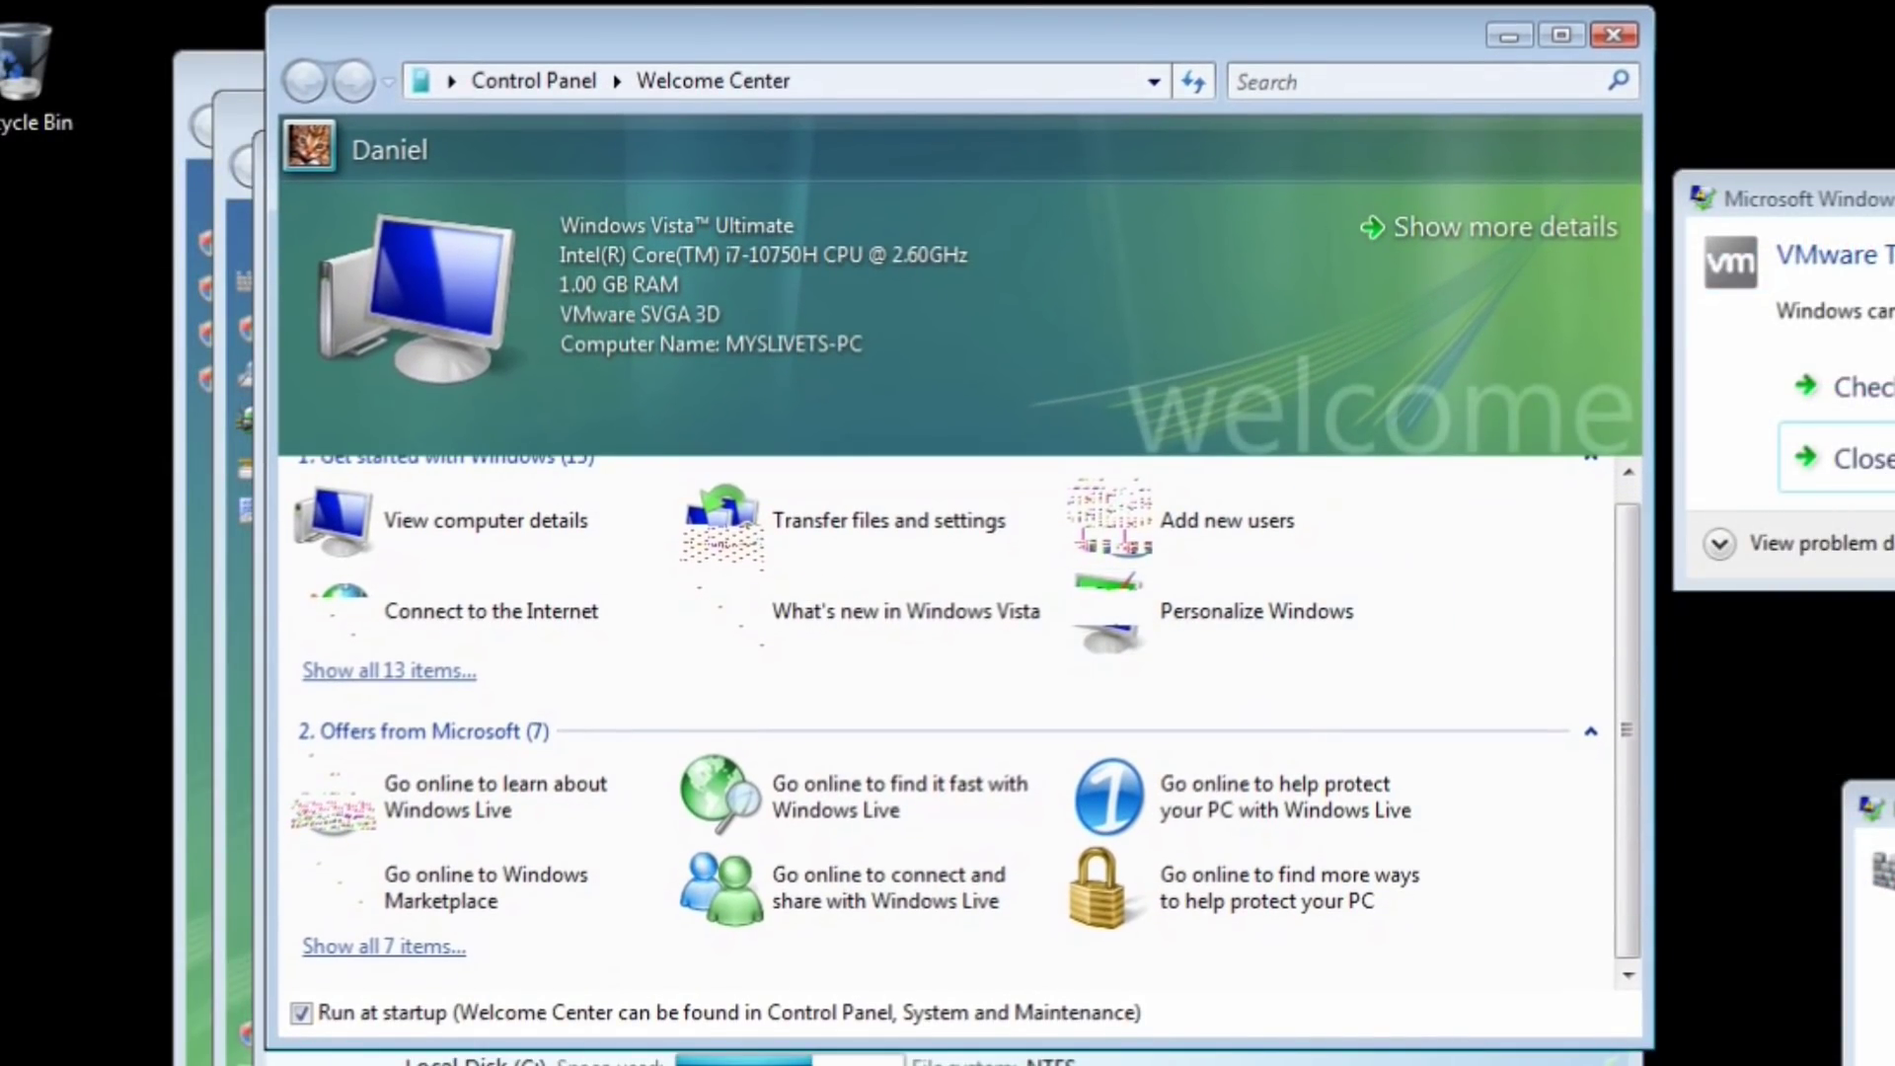
View the Welcome Center descriptions for Add new users, Transfer files and settings, and What's new in Windows Vista
left_click(1253, 538)
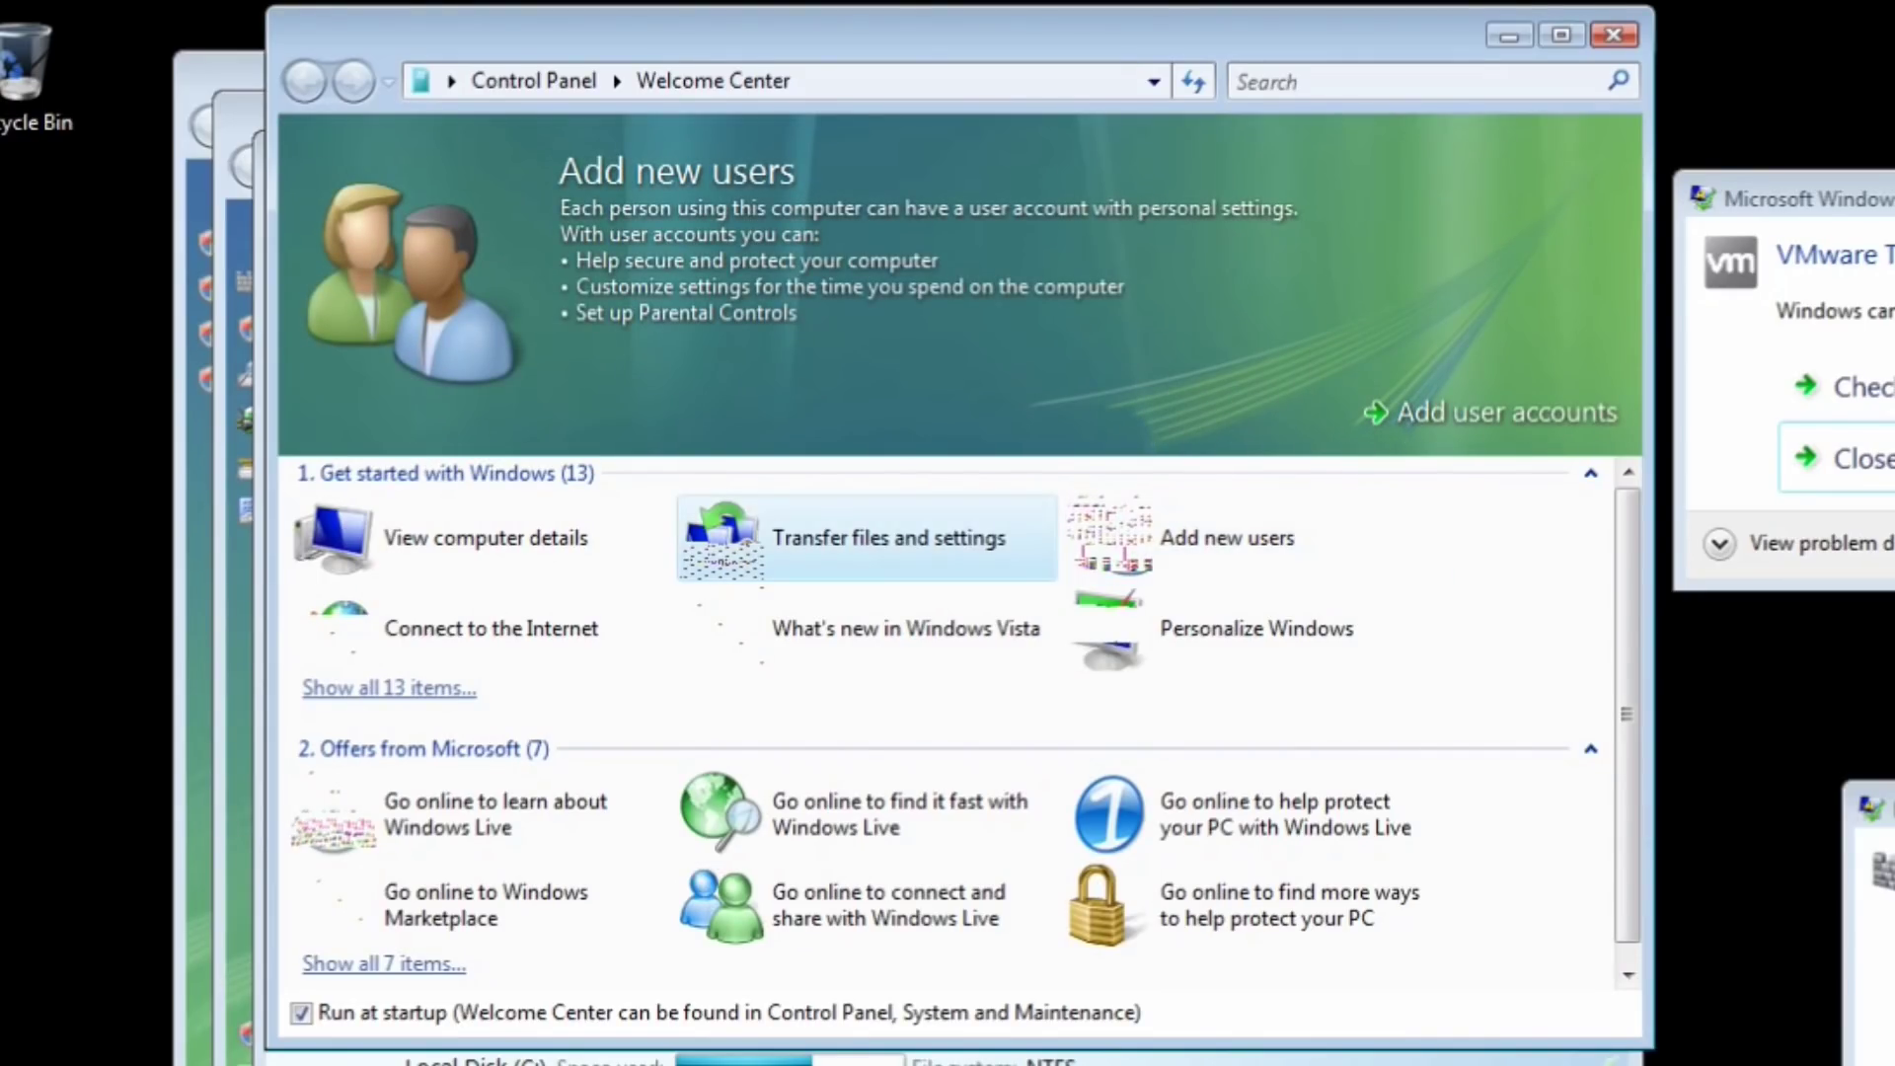
left_click(865, 538)
left_click(905, 628)
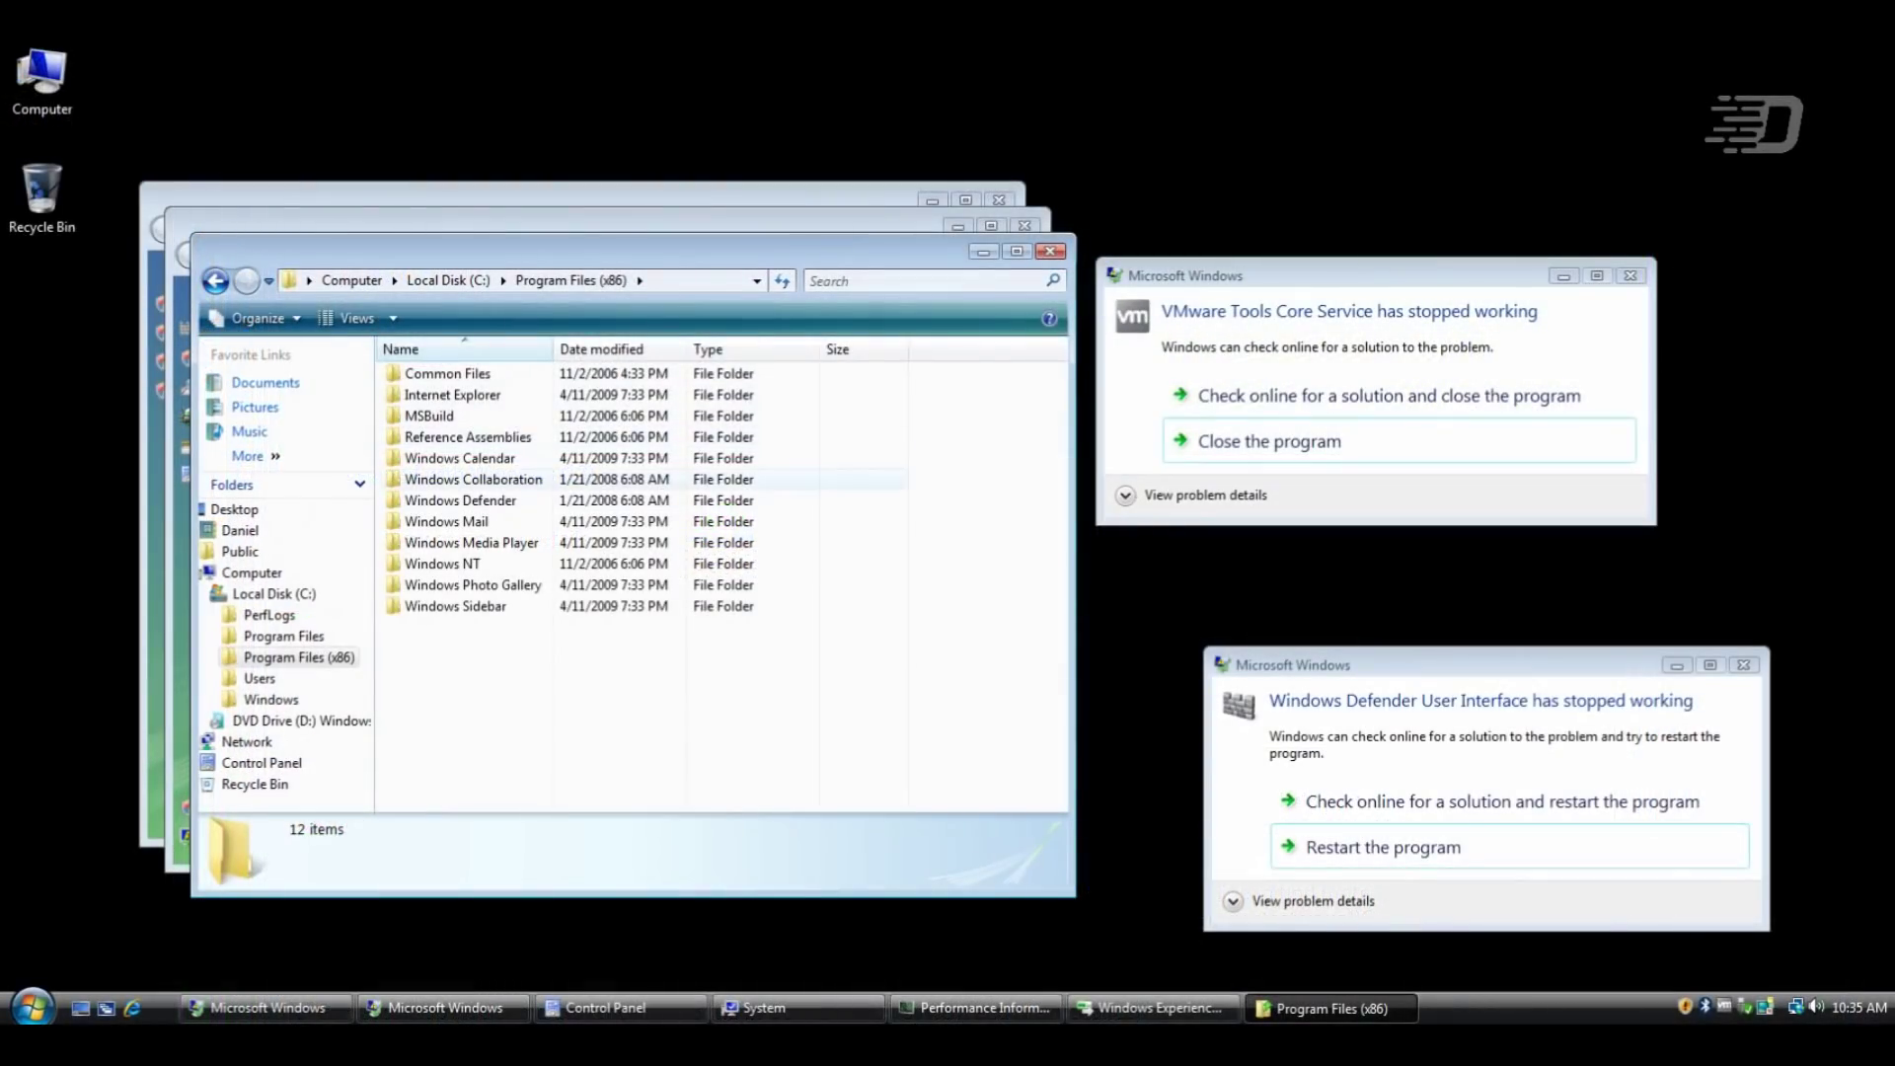
Try to launch WinMail from the Windows Mail folder in Program Files (x86) and dismiss the error
double_click(460, 521)
double_click(429, 584)
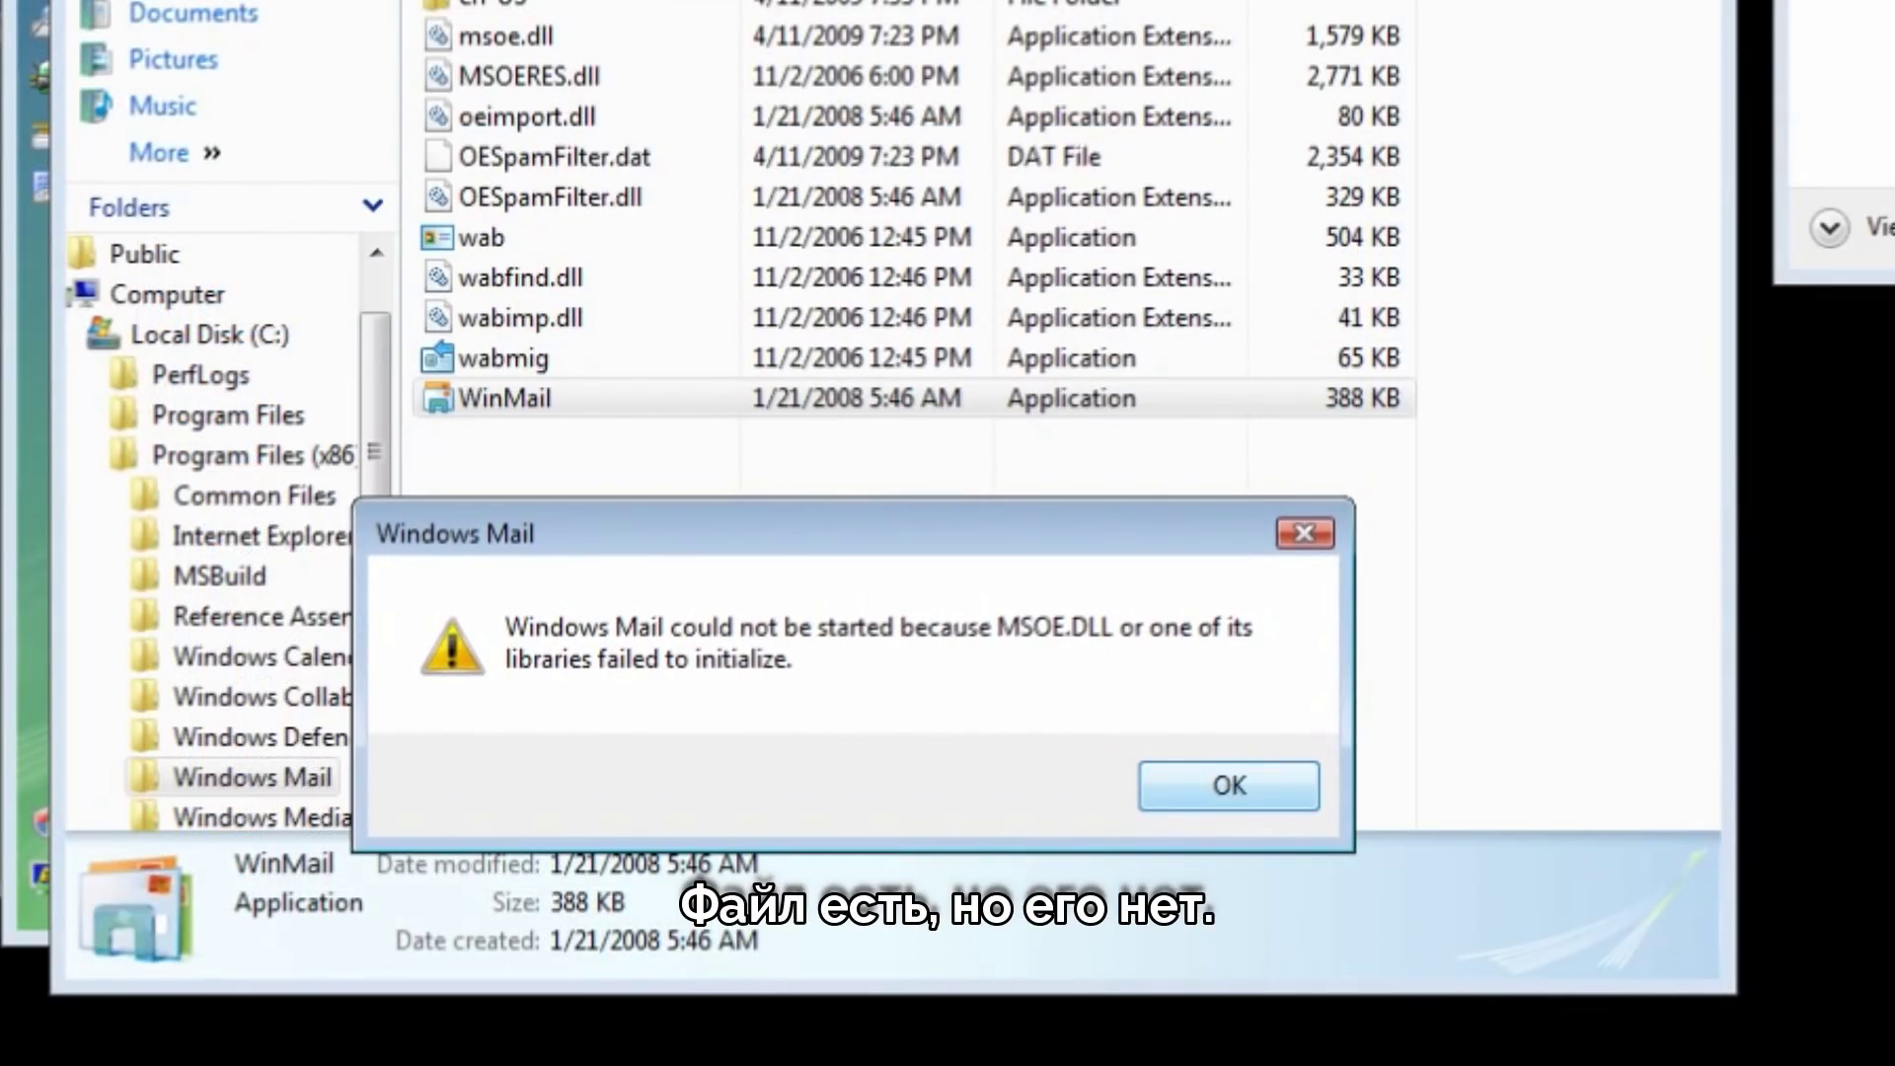
key("Return")
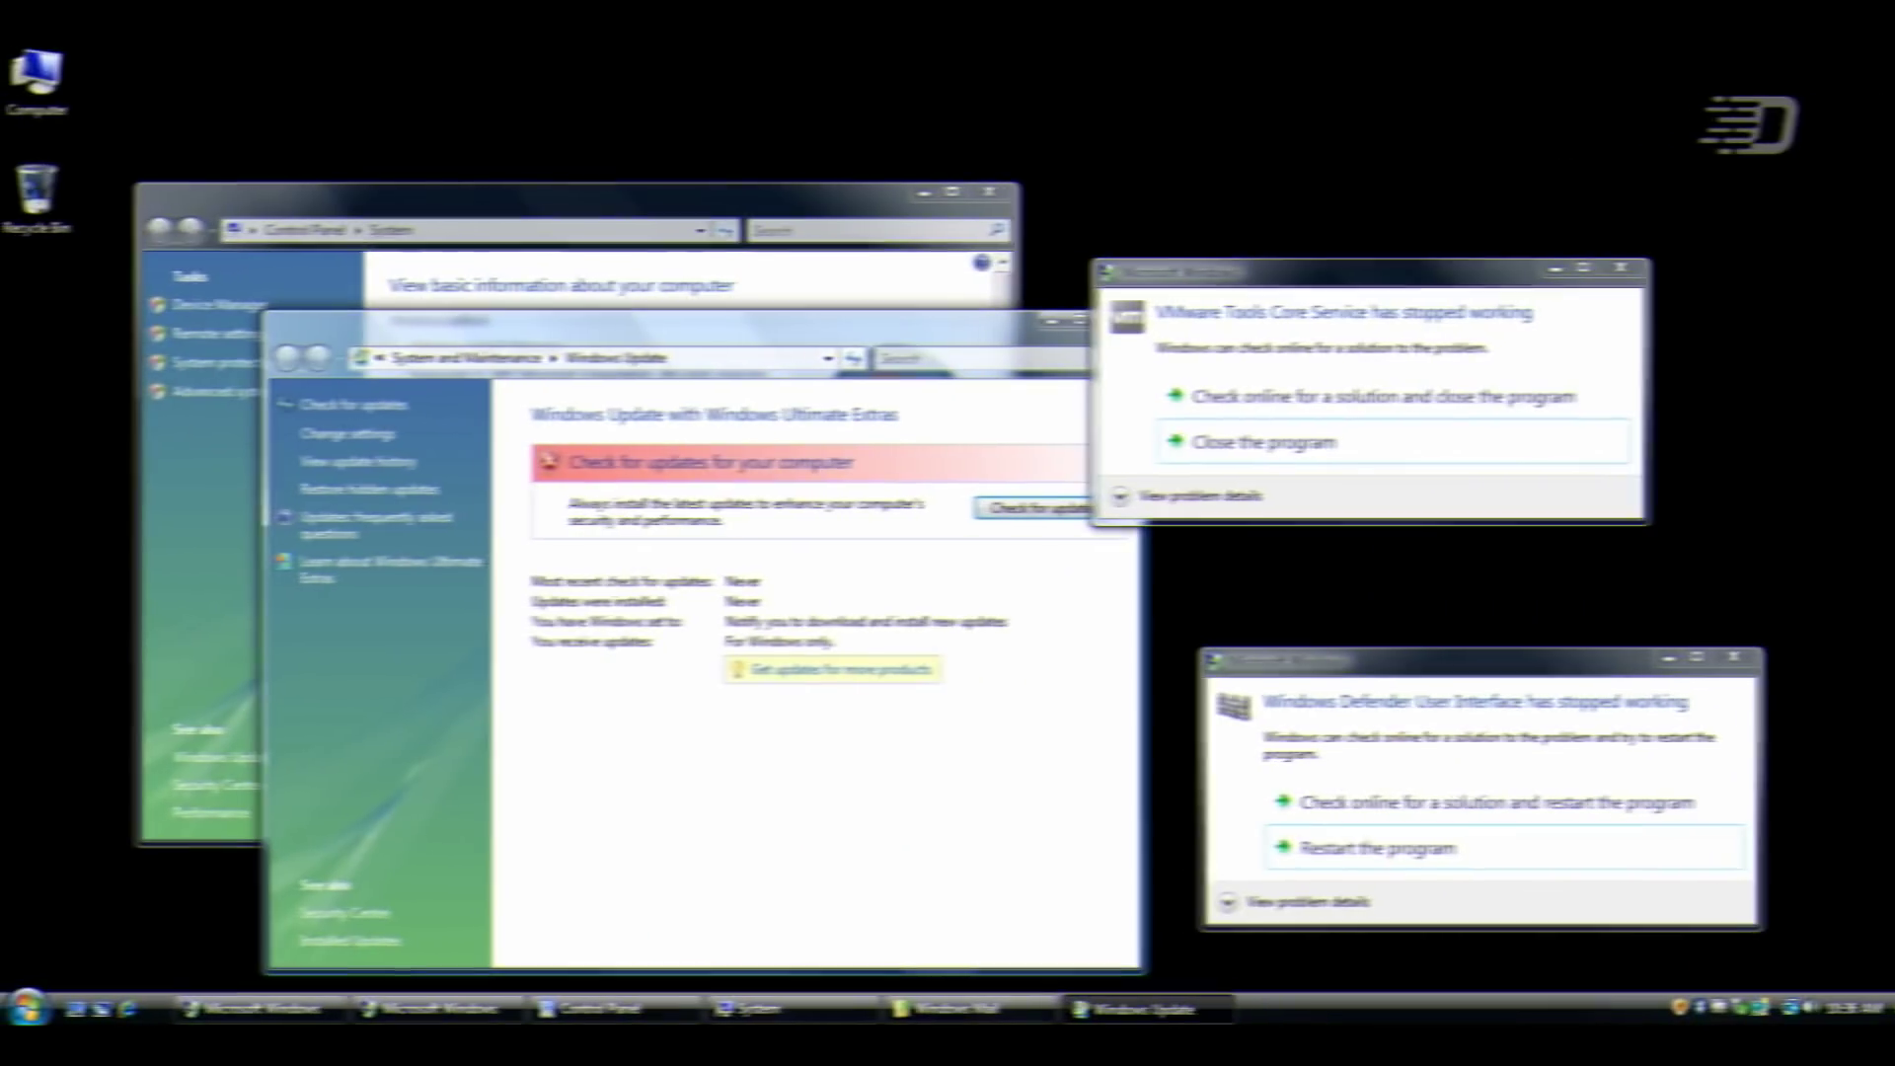
Start a check for updates in Windows Update and close its window
key("Return")
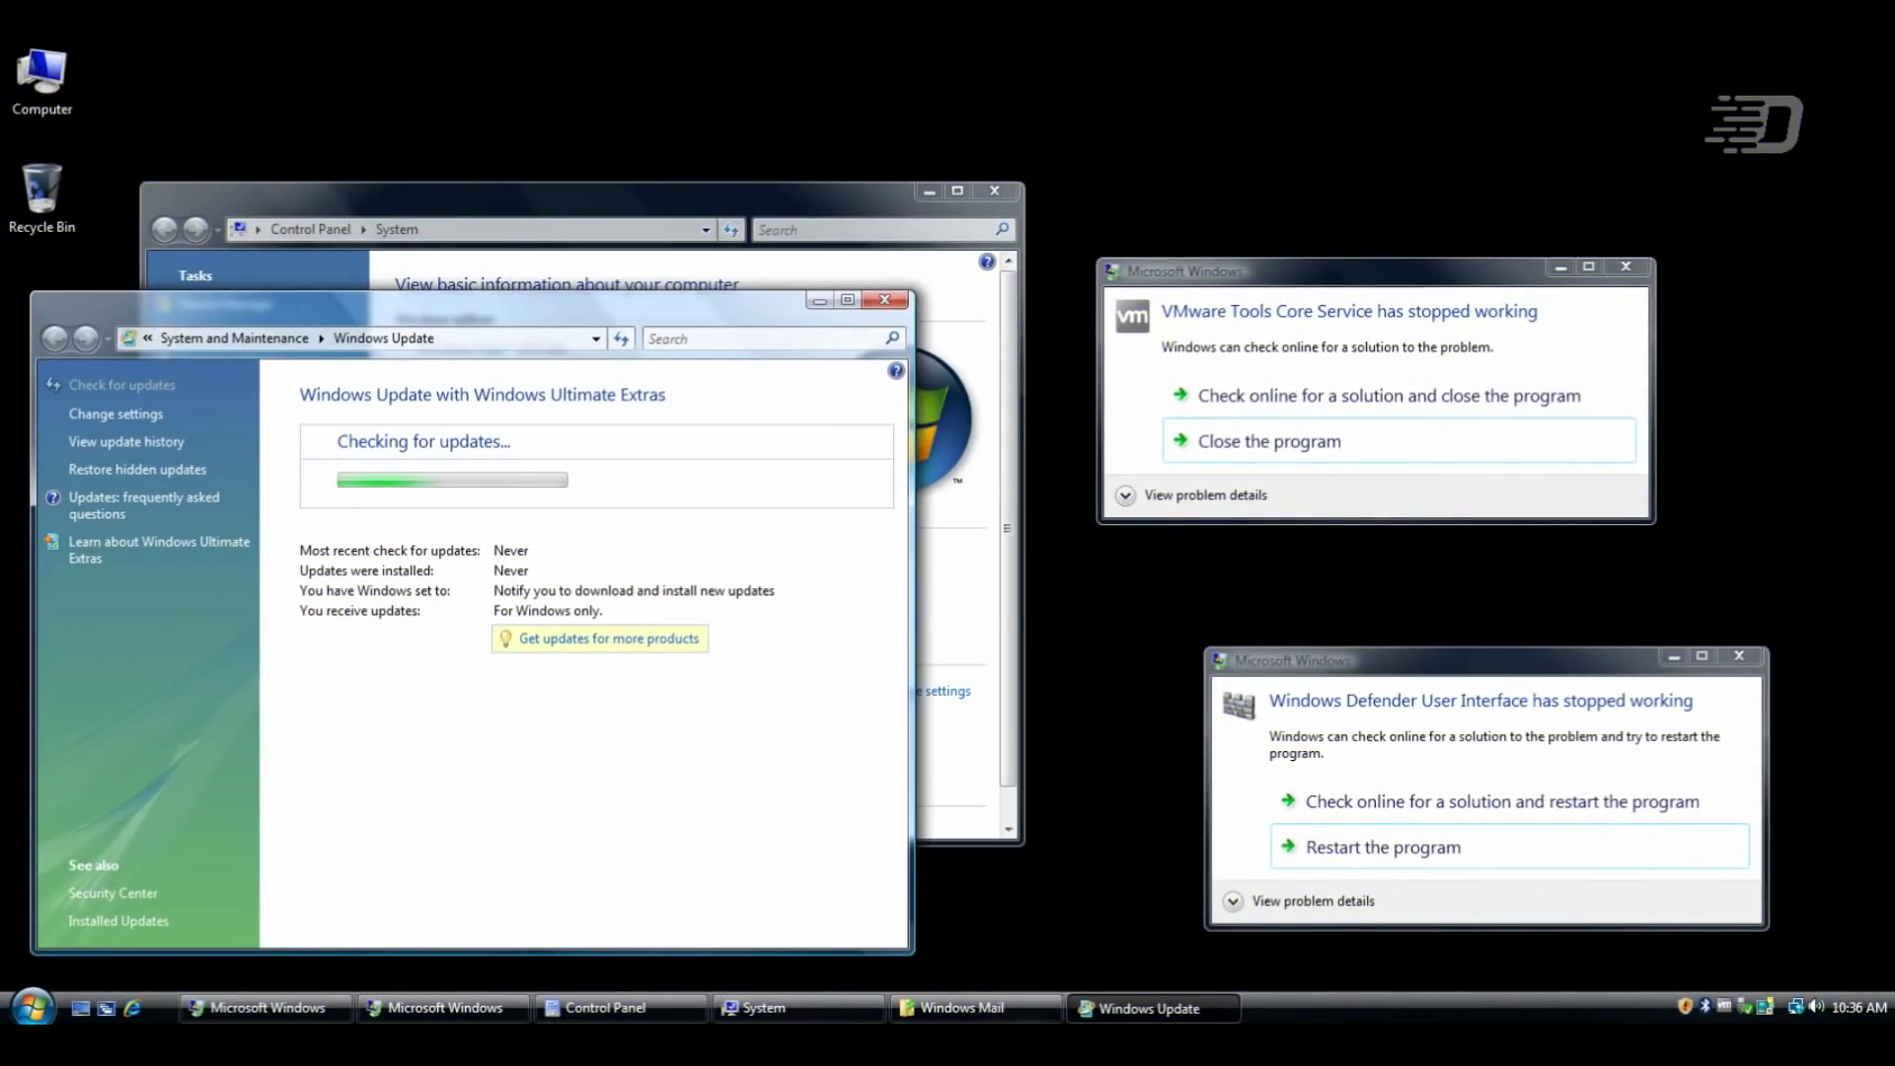
key("alt+F4")
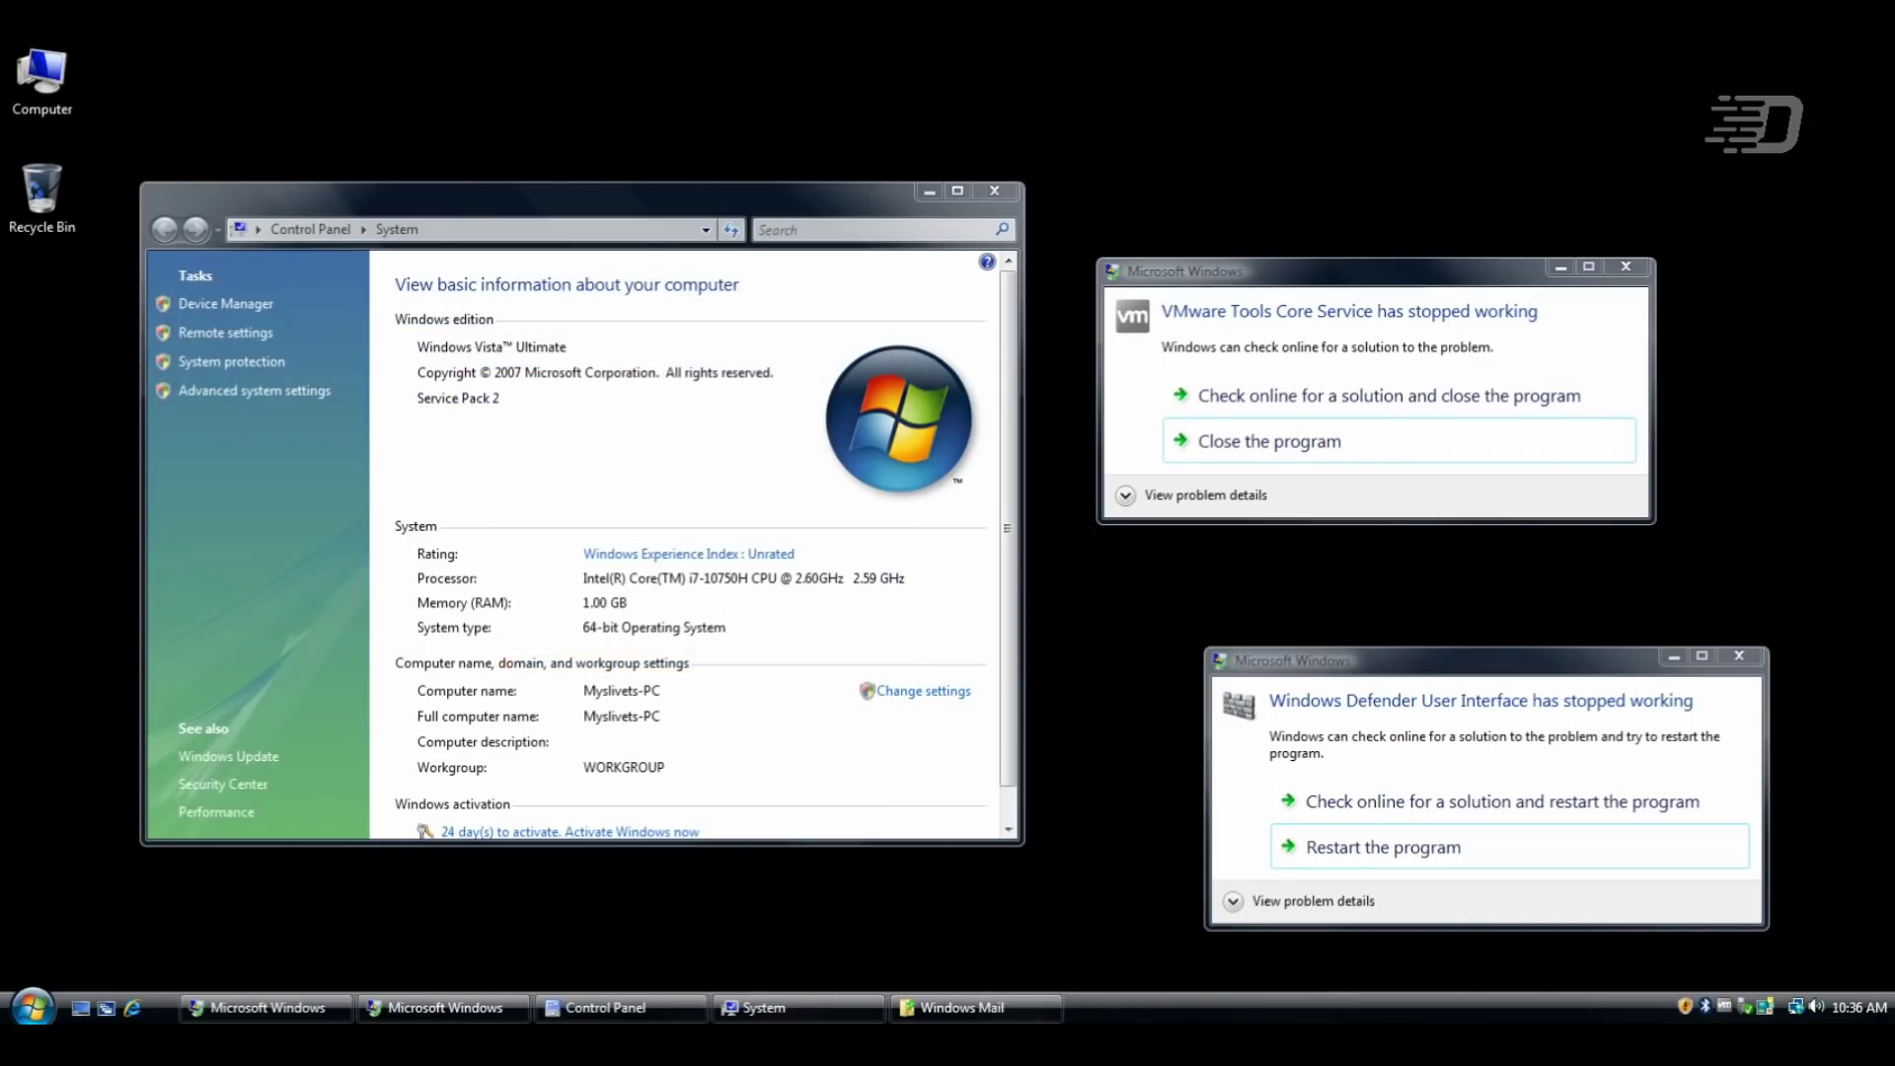
Try to launch Windows Mail from the Start menu's E-mail entry and dismiss the error
key("super")
left_click(148, 501)
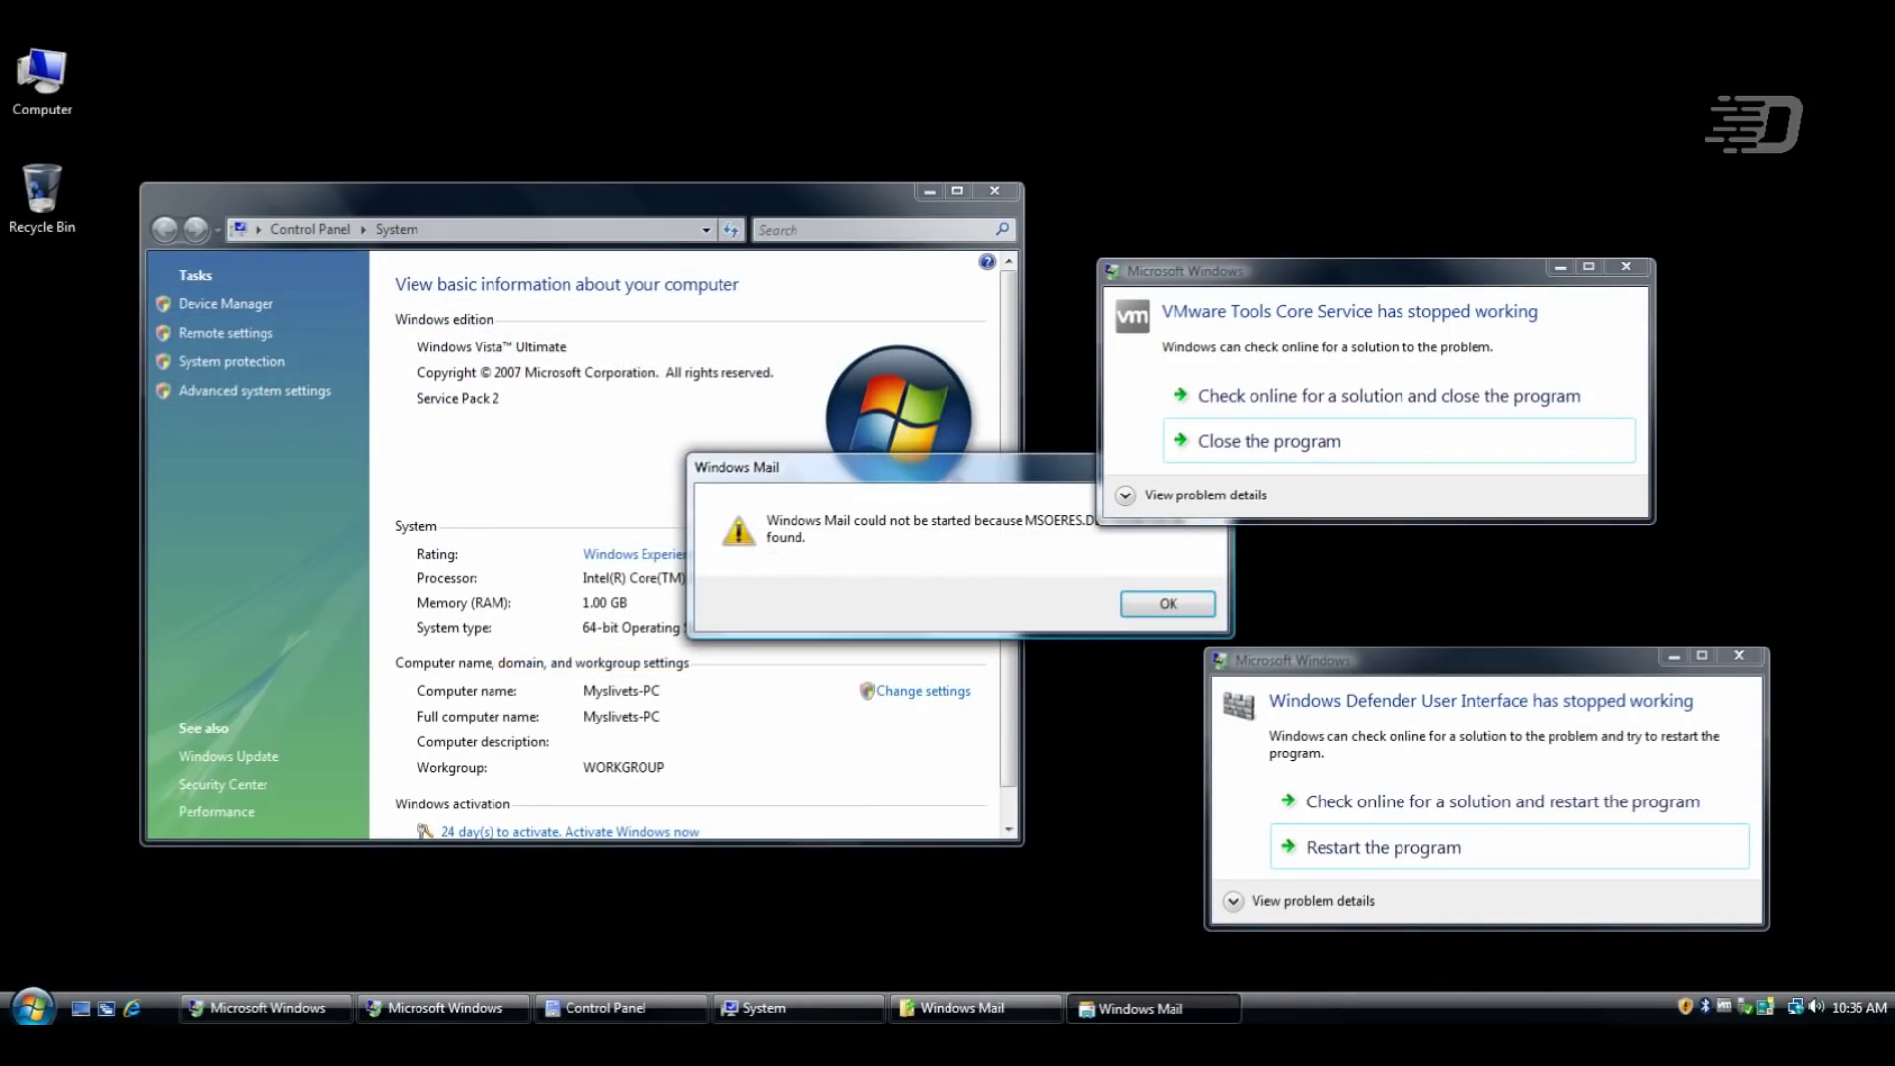
key("Return")
Restart Windows Defender User Interface and close VMware Tools Core Service from their crash dialogs, moving the restart progress window
key("super")
left_click(1508, 846)
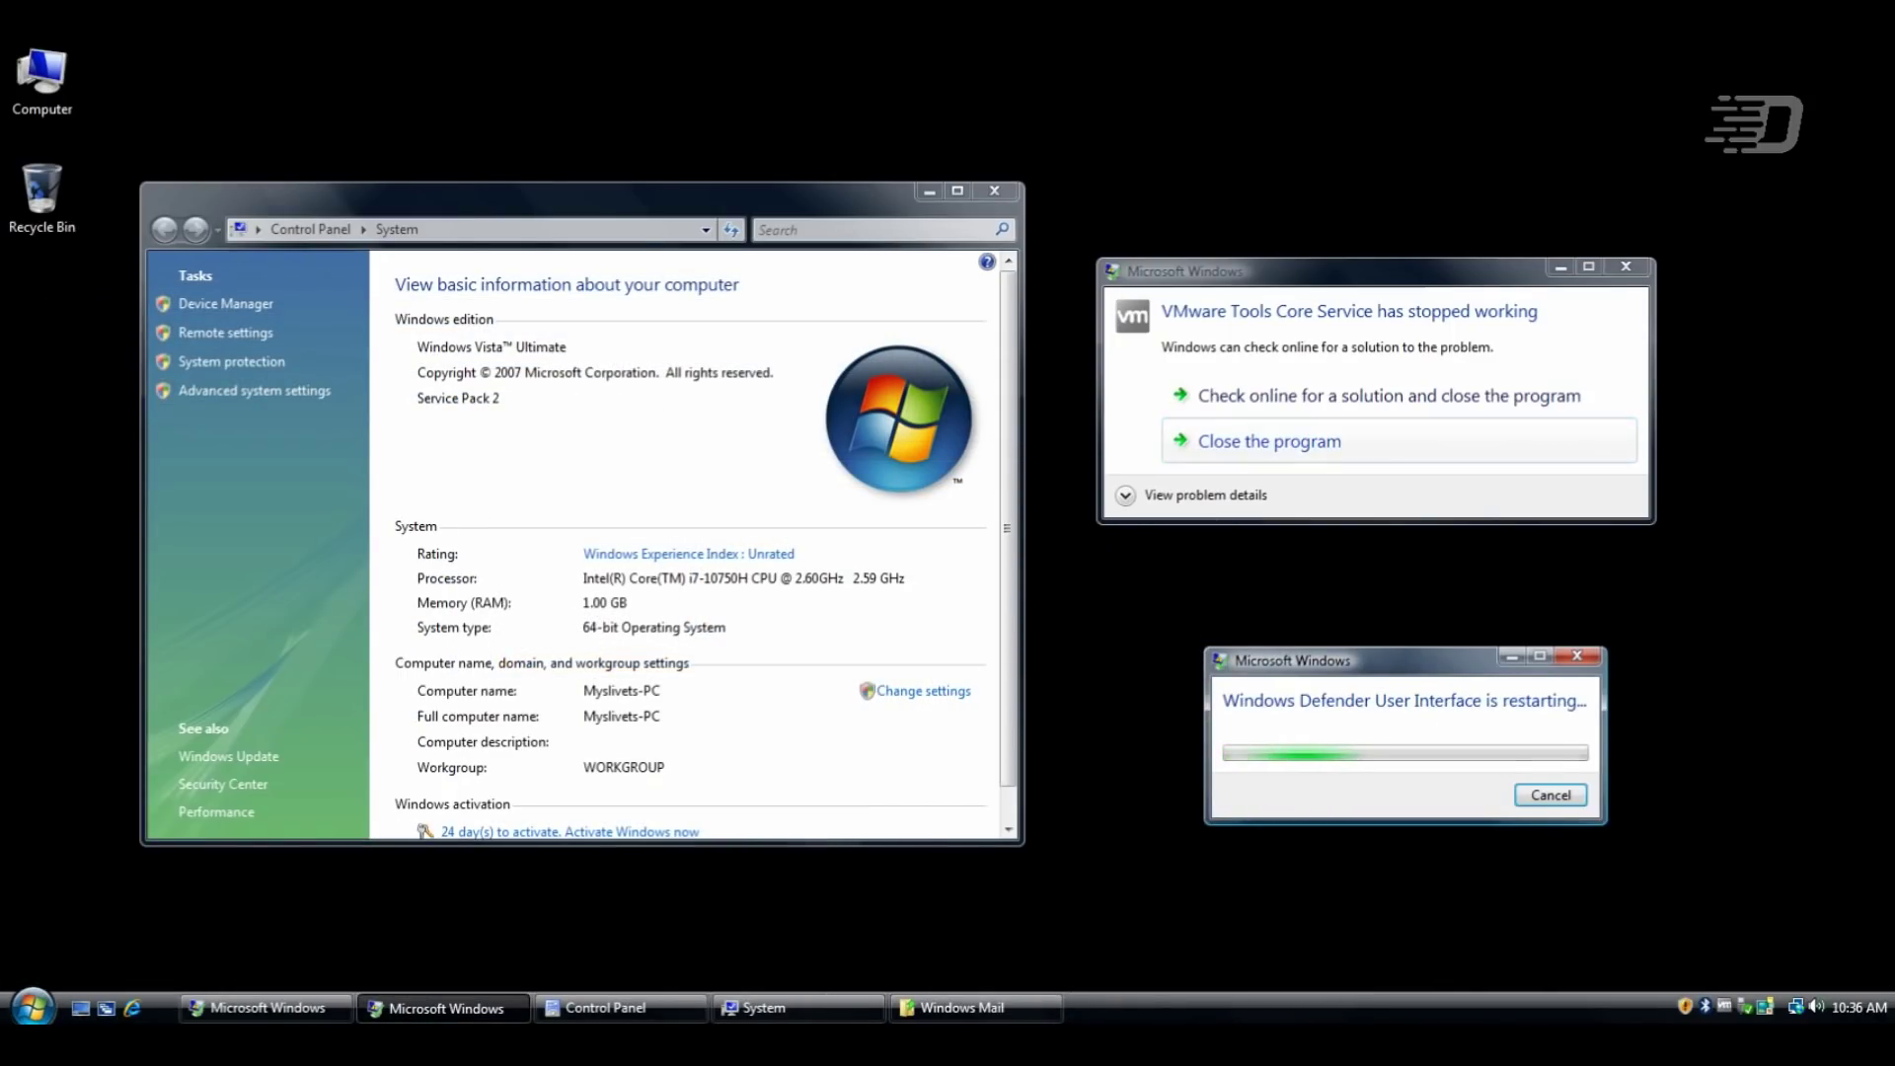
left_click(1399, 440)
left_click_drag(1355, 667, 1268, 355)
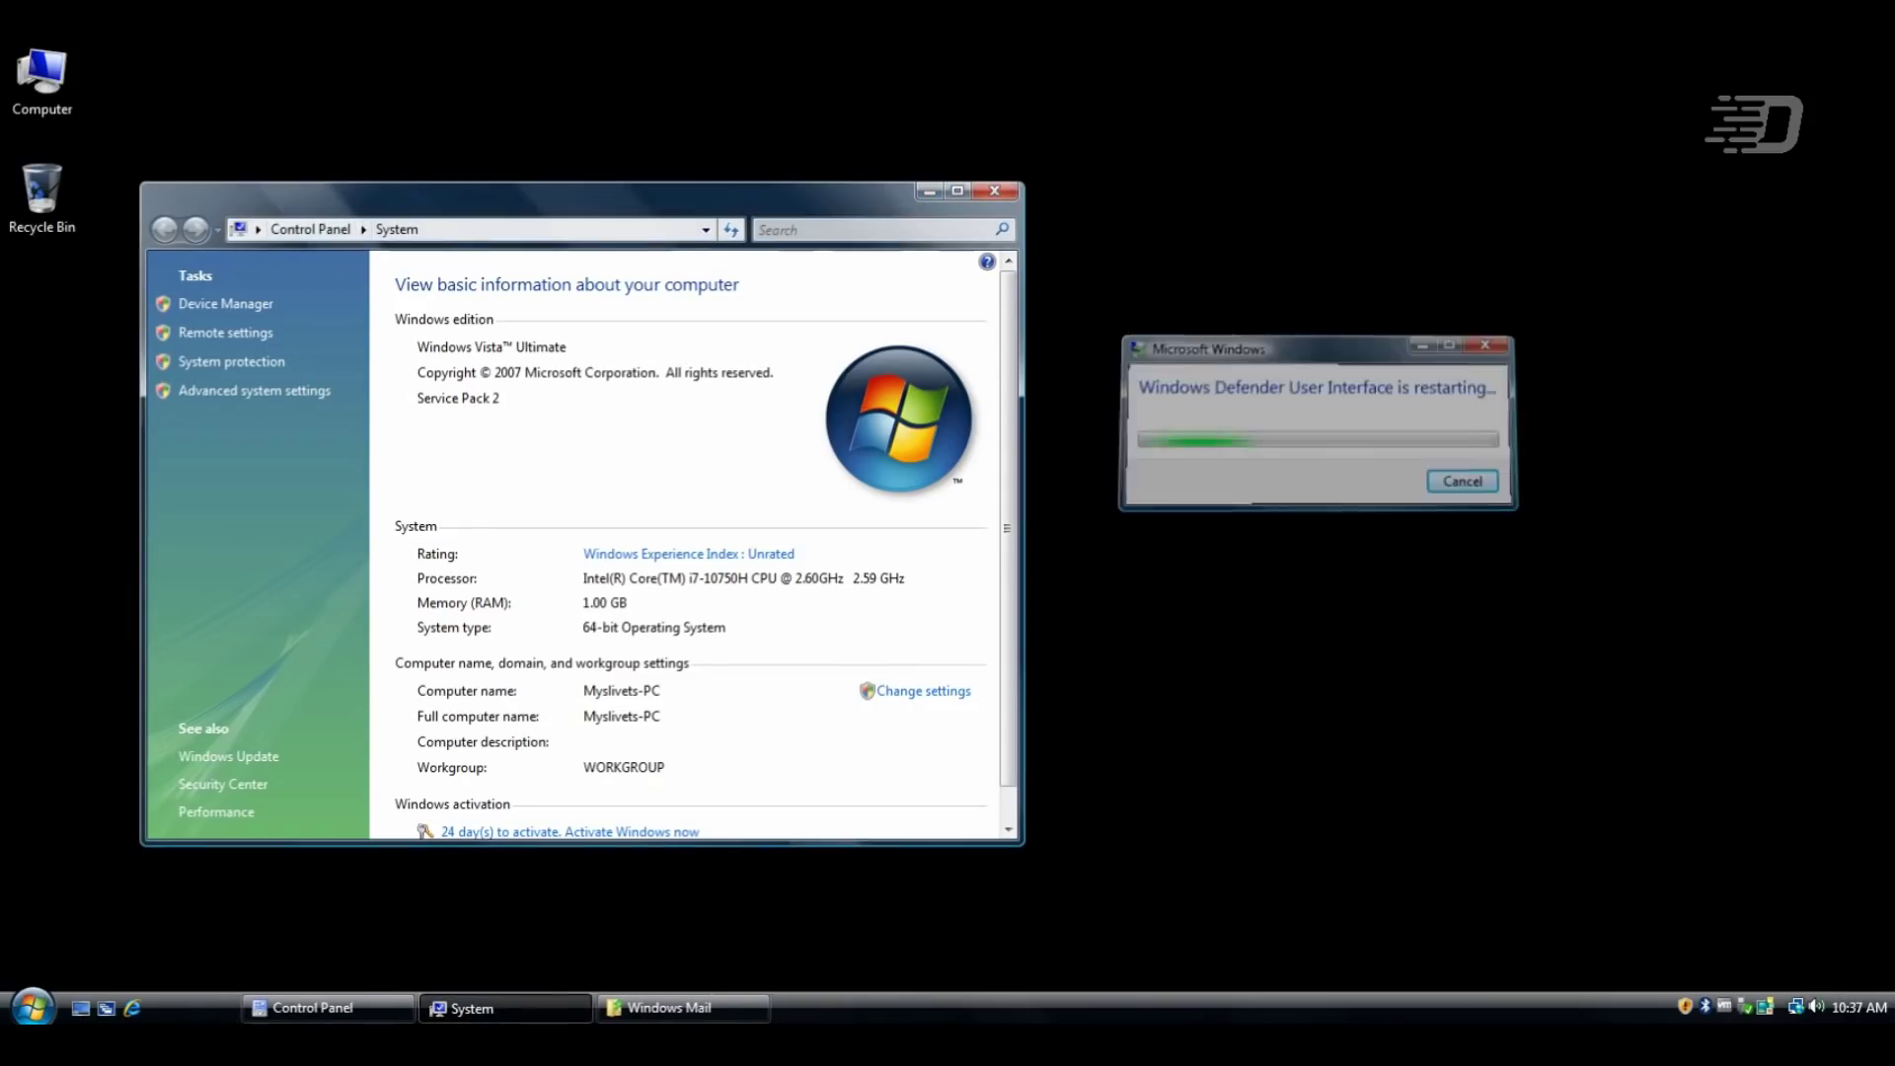
Return to Control Panel, inspect the system sound events in the Sound settings, and close them
left_click(309, 229)
scroll(914, 647, "down", 1)
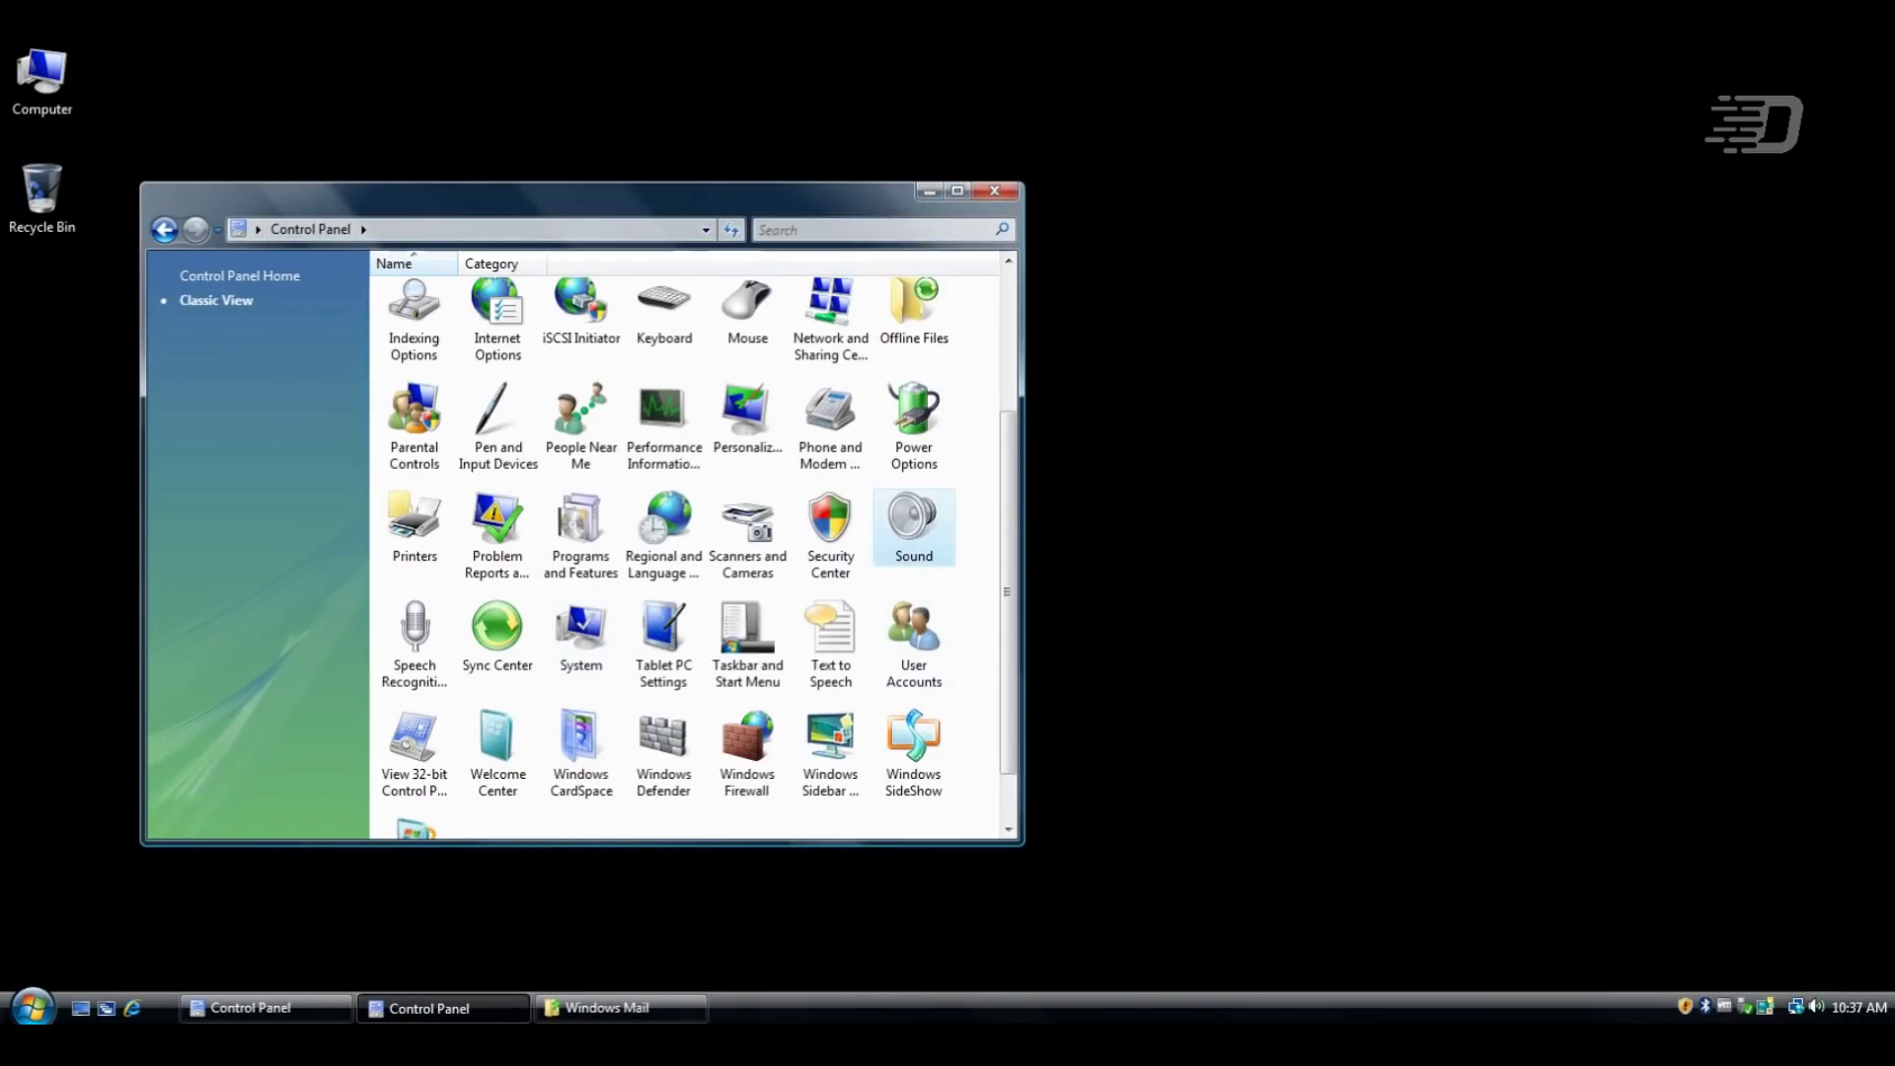
key("Return")
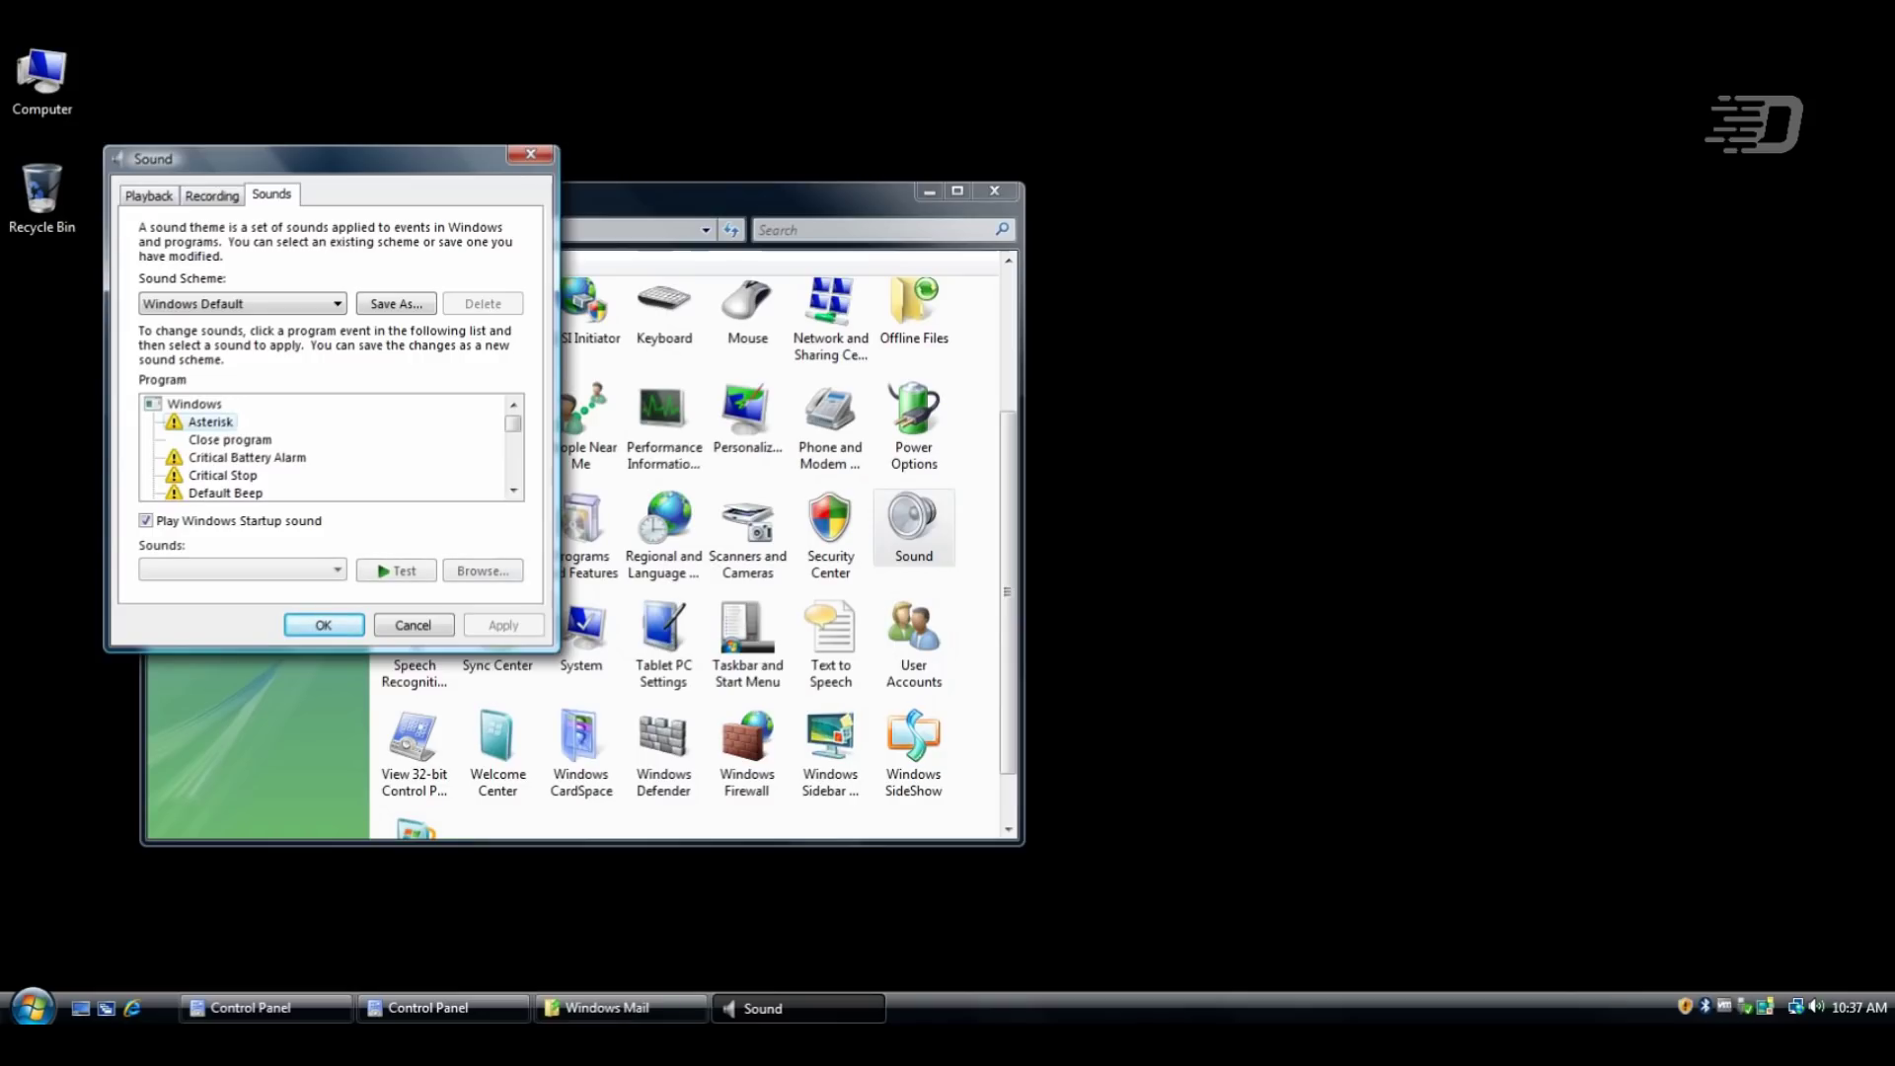
key("Escape")
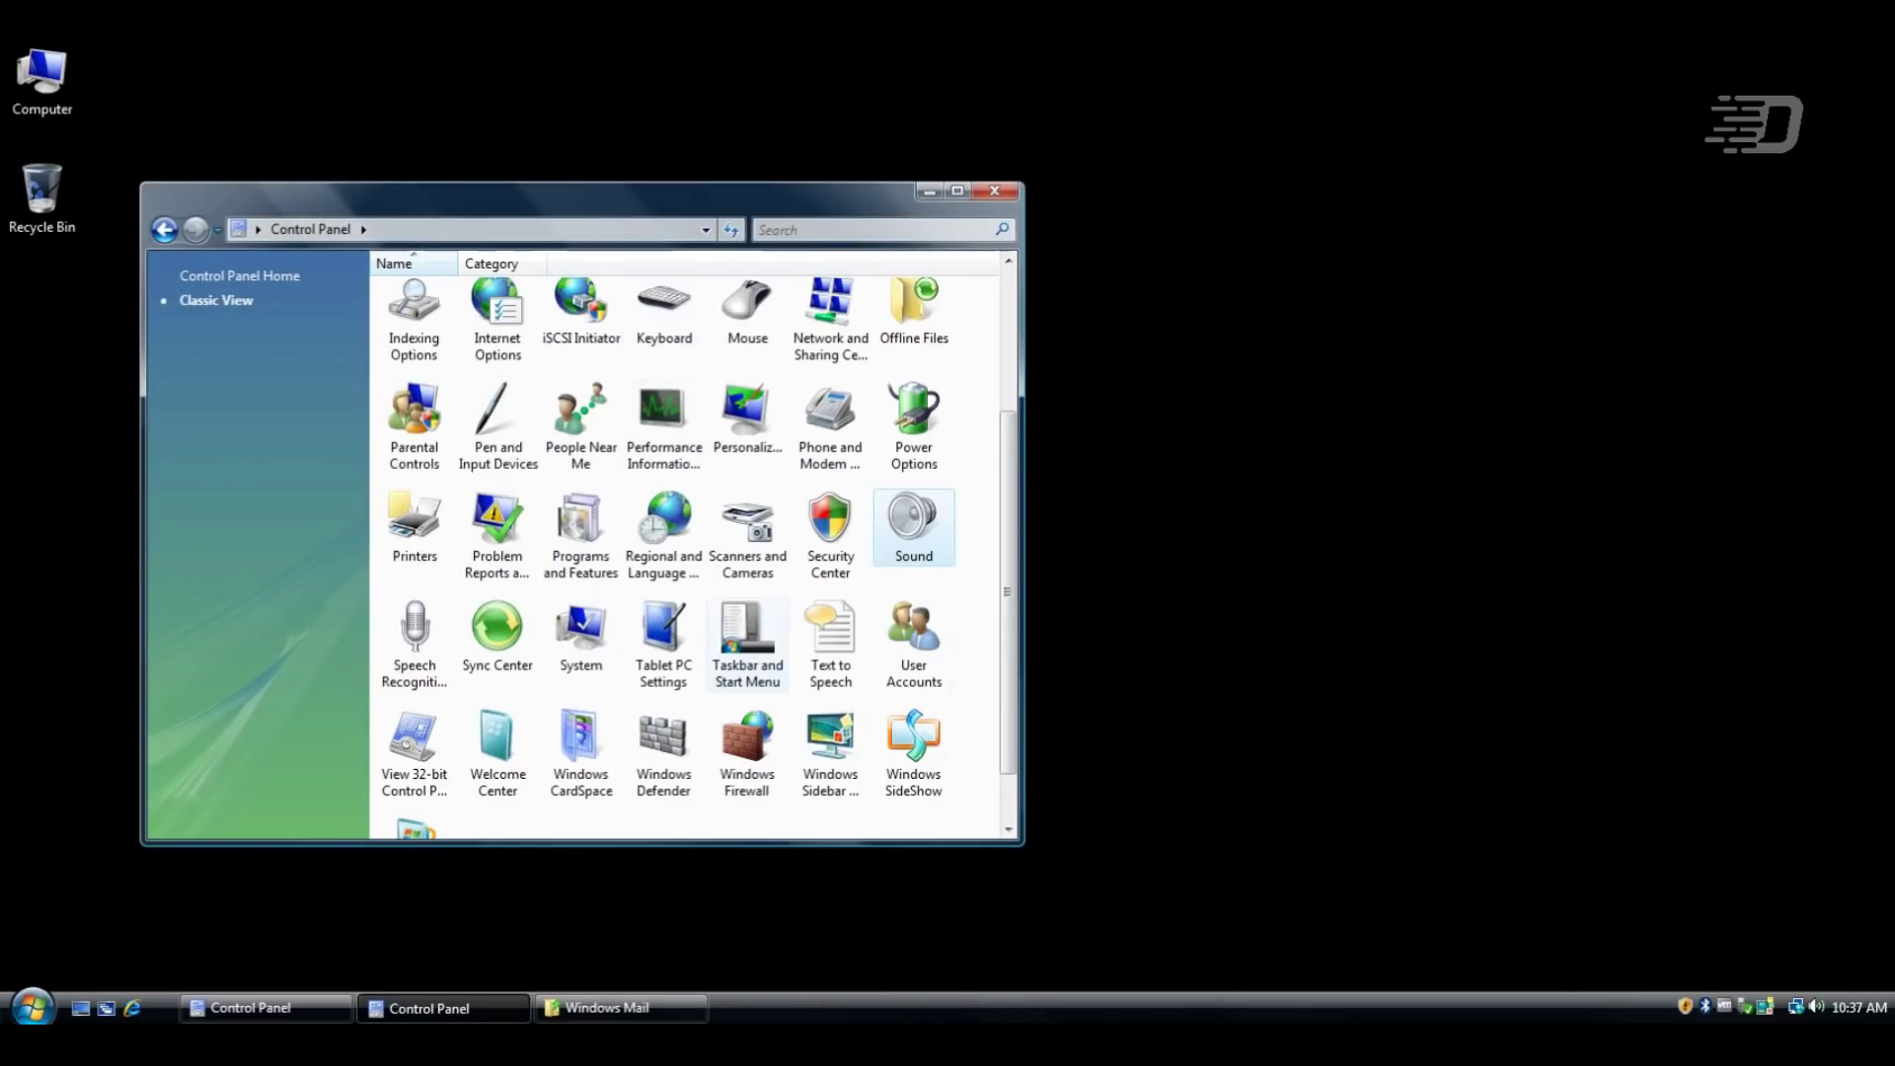
Open Windows Defender from Control Panel to view its status, and close both windows
scroll(747, 661, "down", 1)
double_click(663, 681)
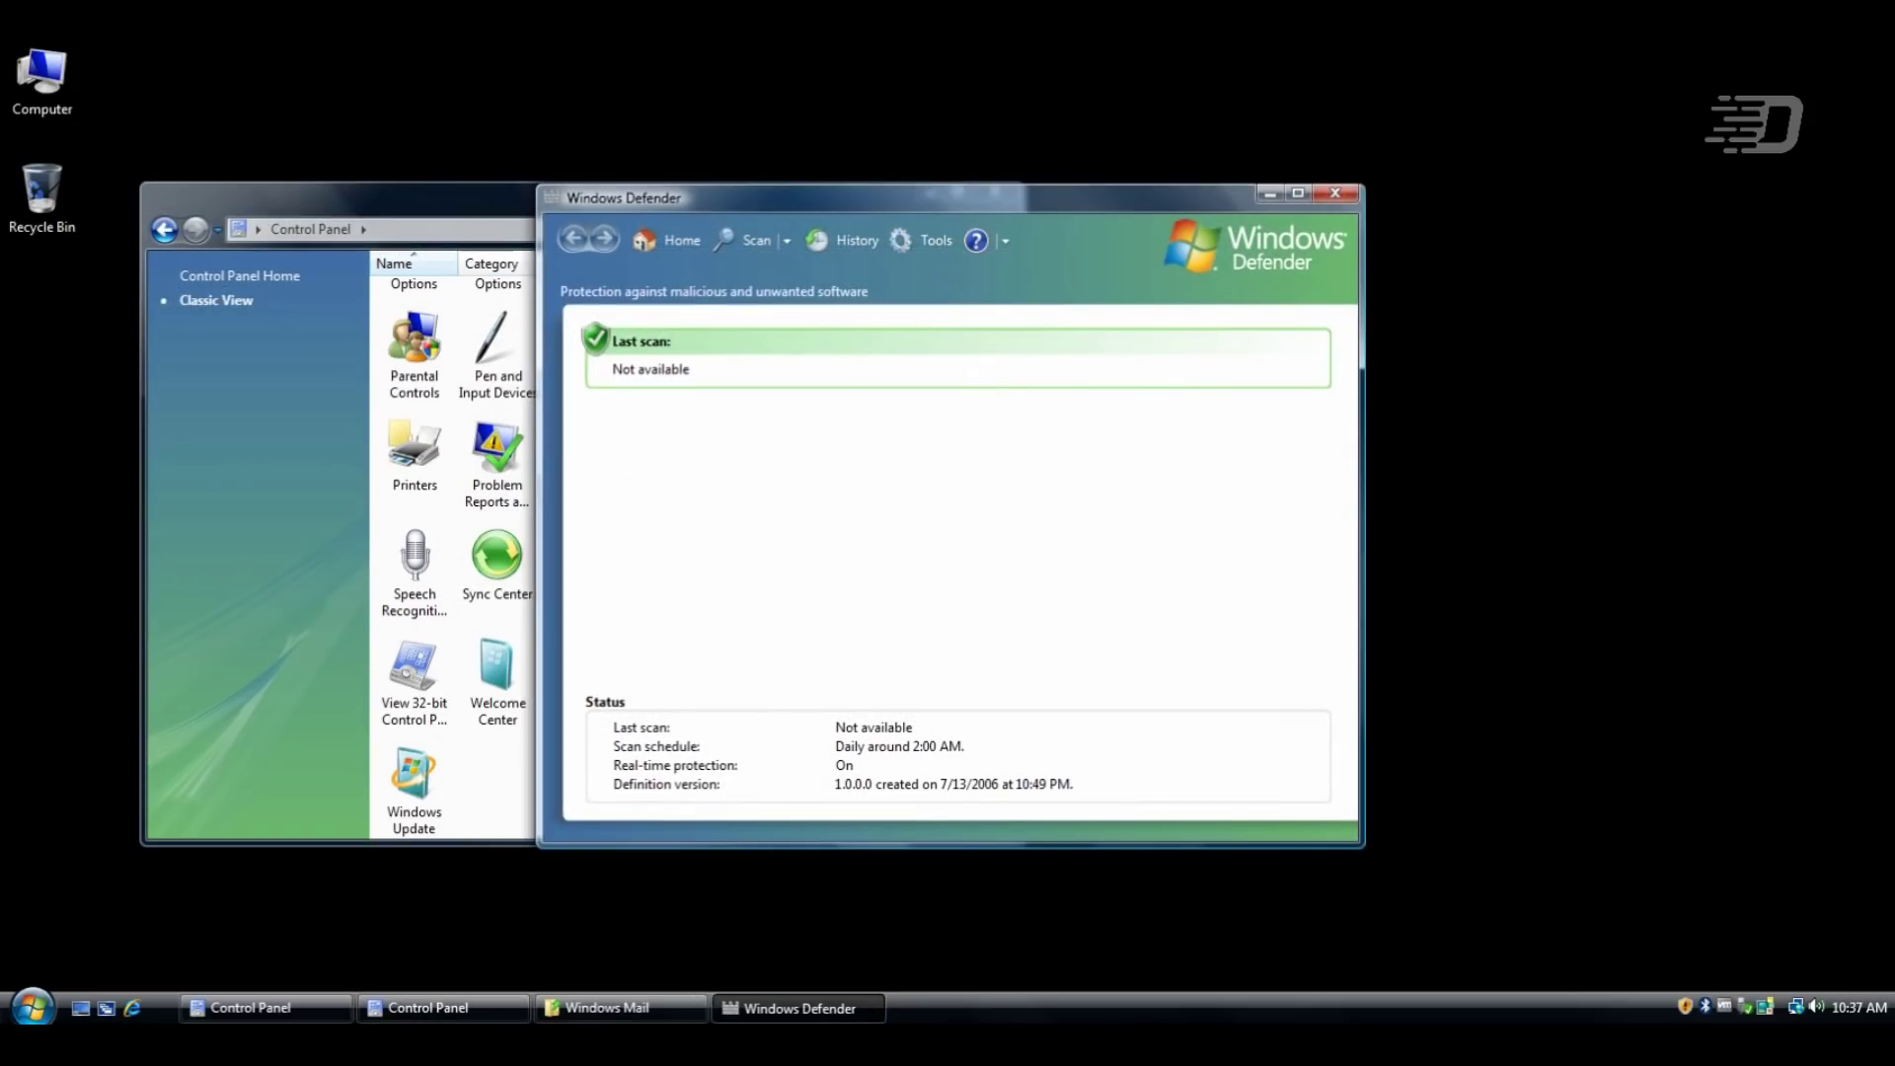
key("alt+F4")
key("alt+F4")
Look over the full list of installed programs in the Start menu and close it
key("super")
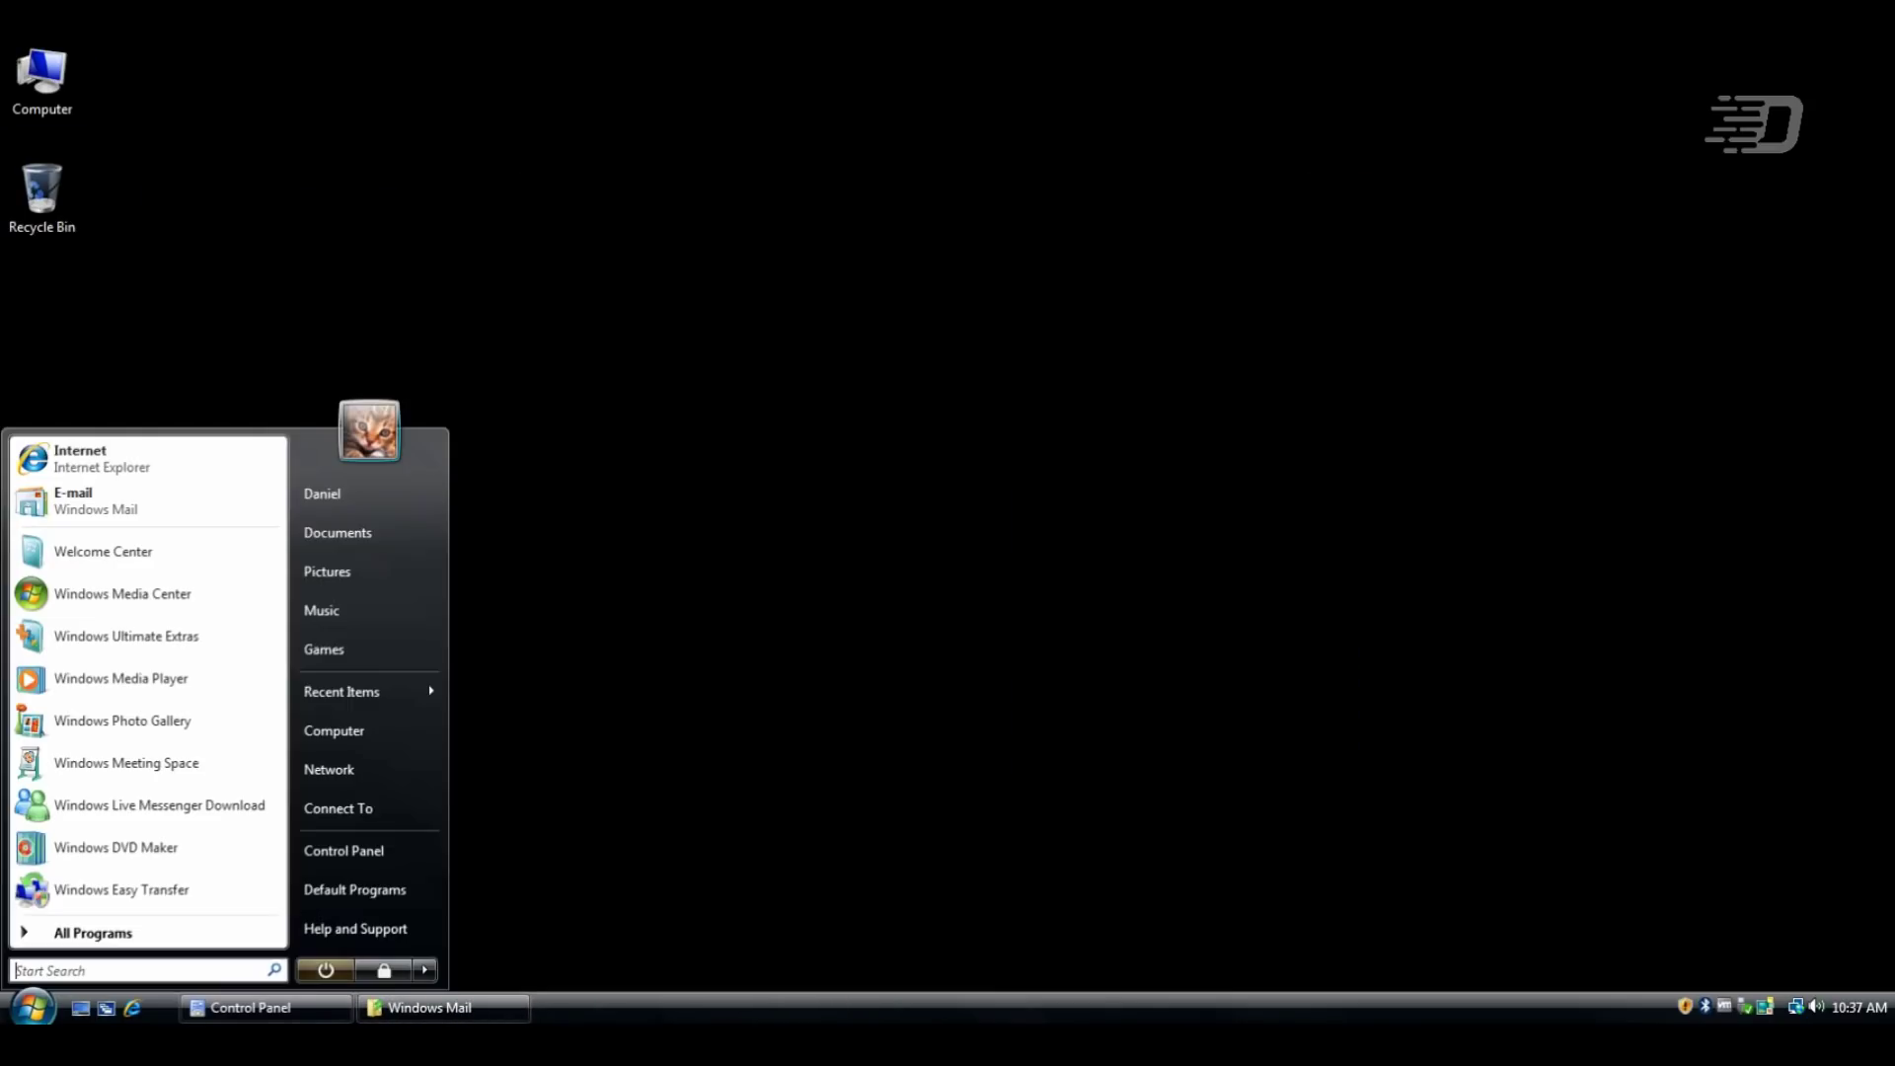
left_click(93, 933)
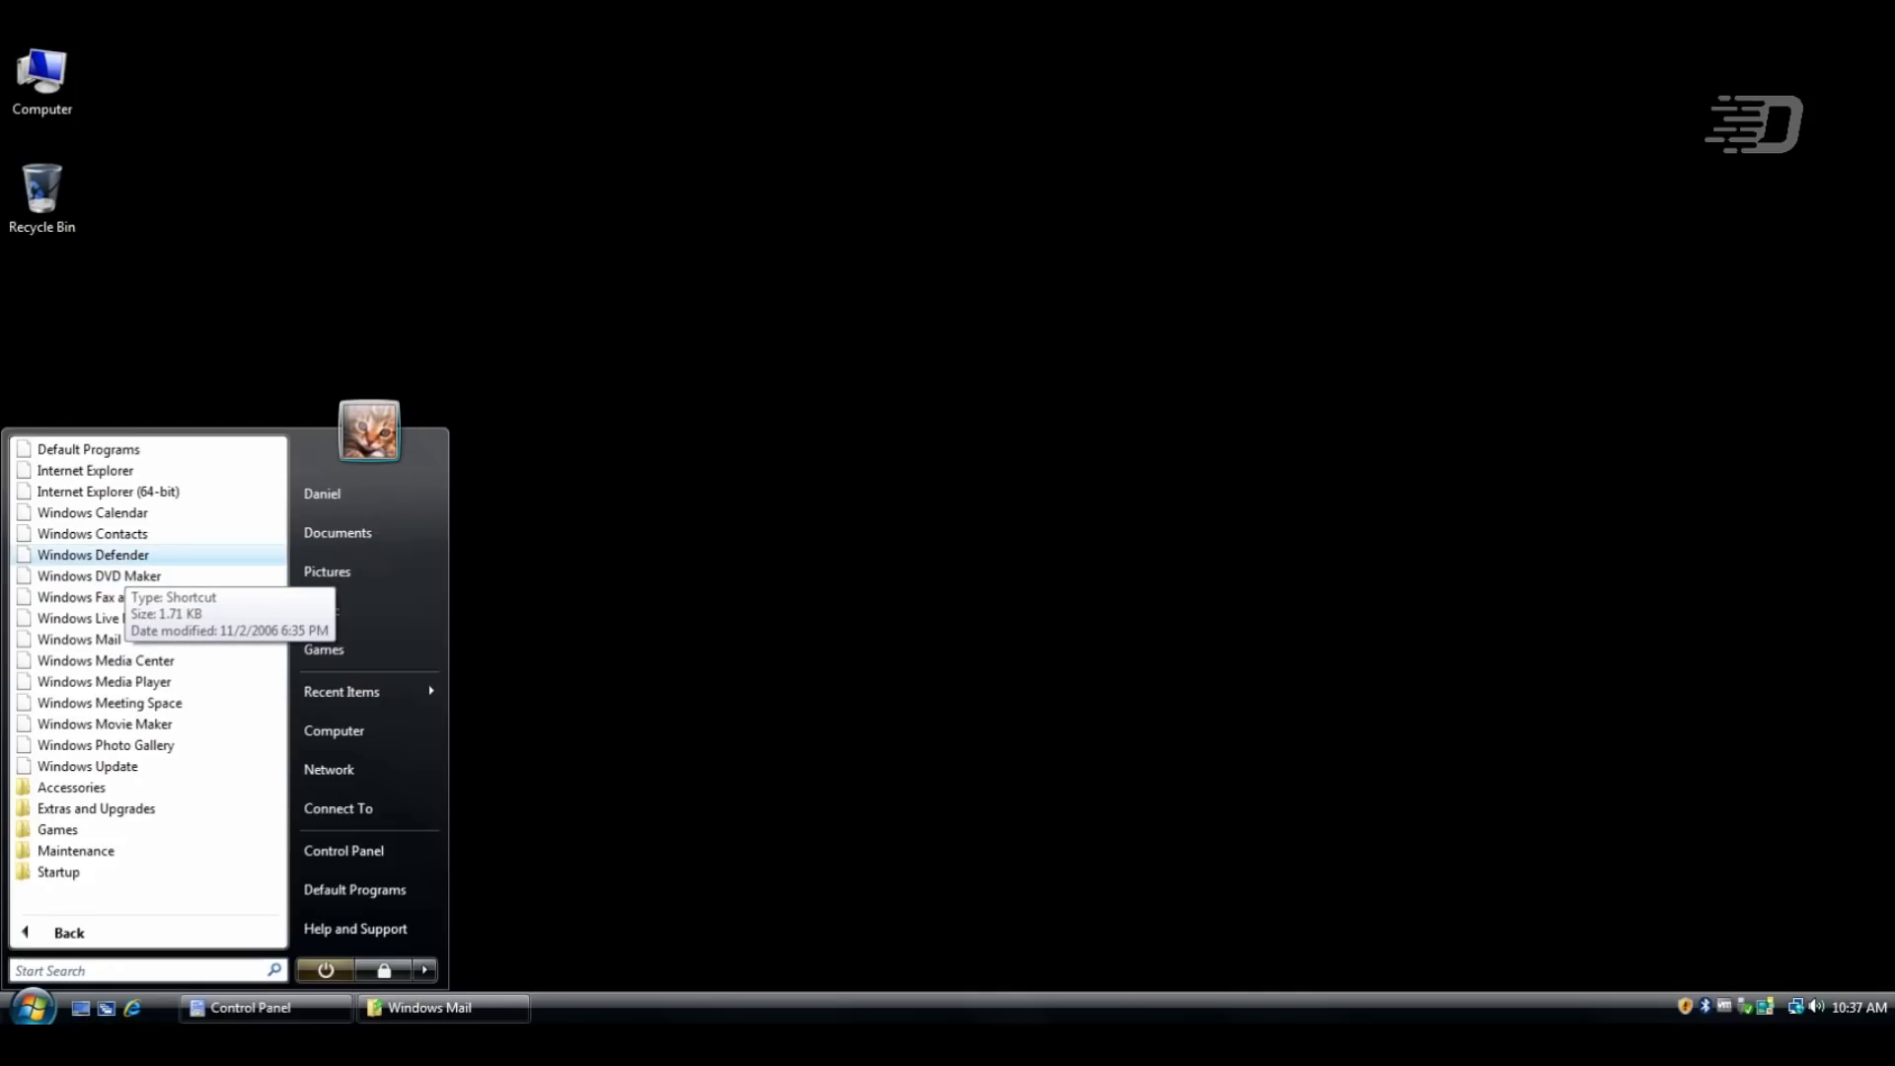
key("super")
Launch Paint from the Accessories programs, reposition its window, and close it
key("super")
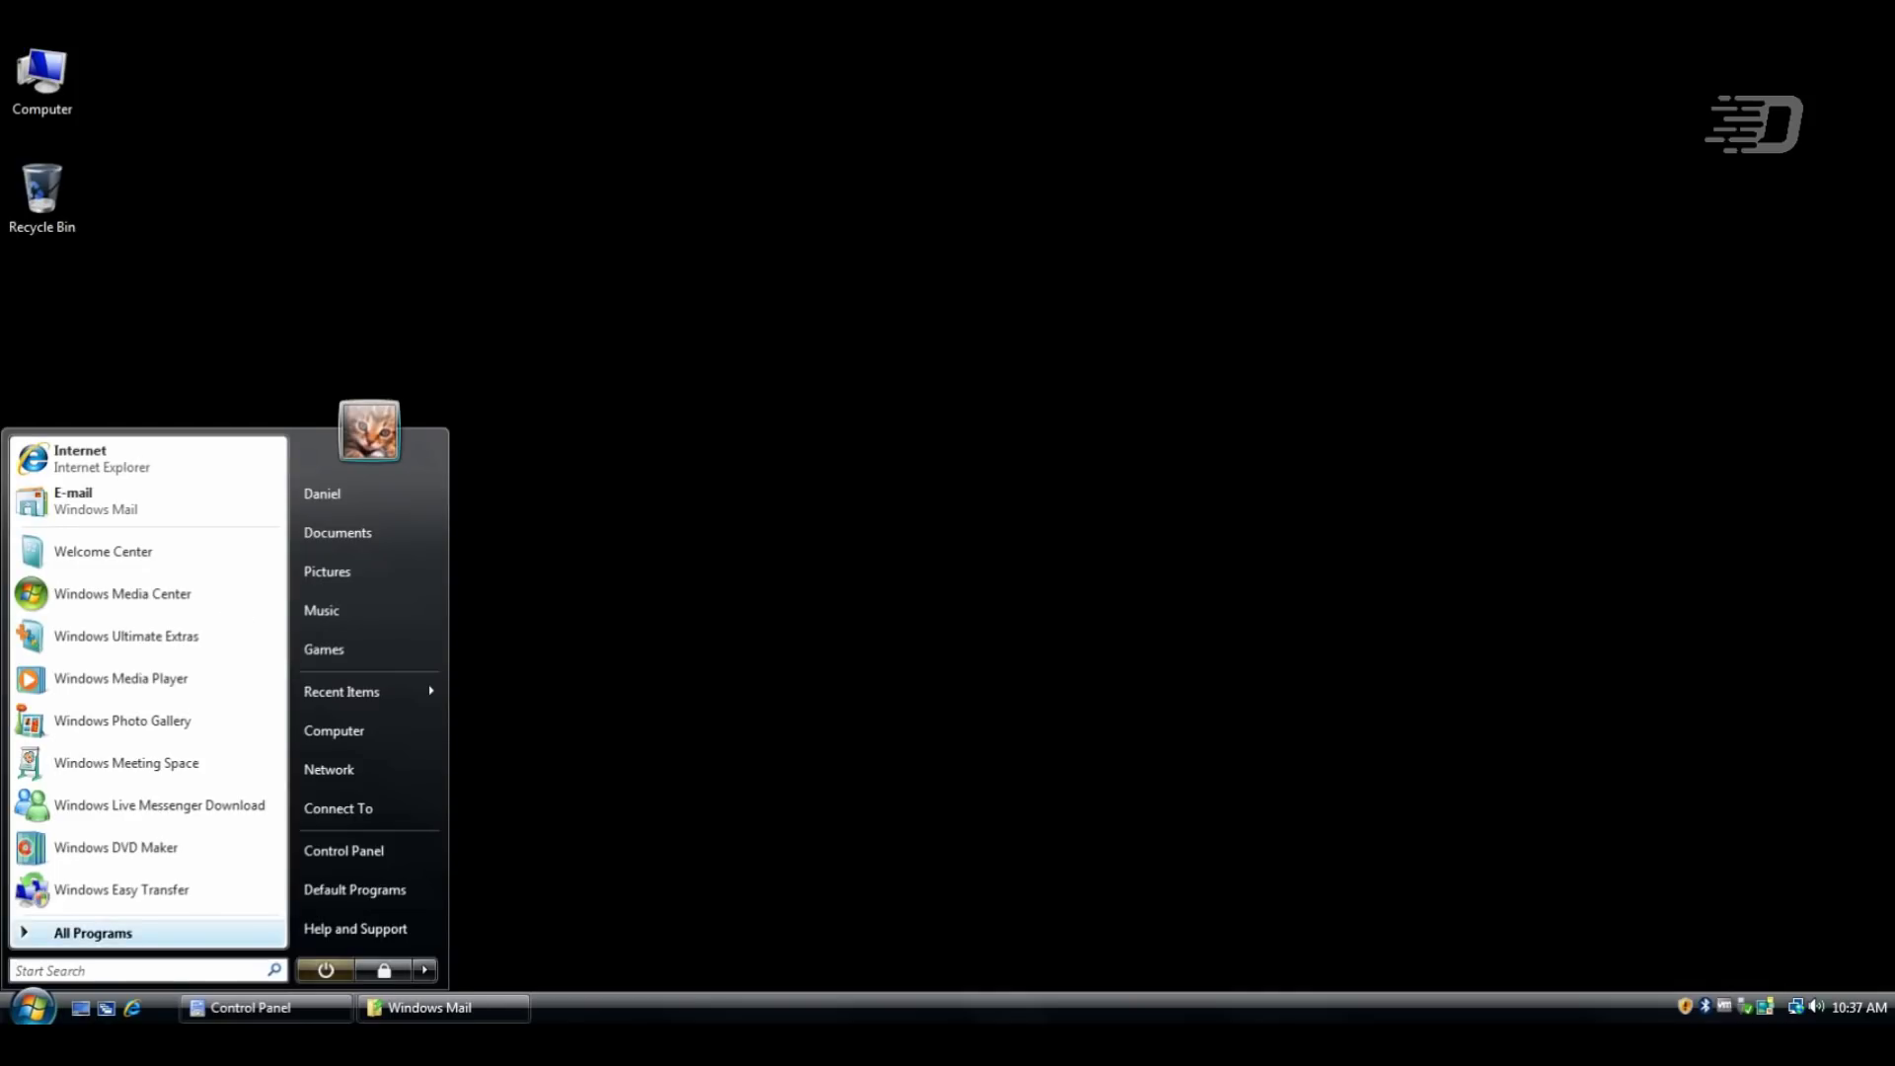
left_click(93, 933)
left_click(85, 829)
left_click(85, 638)
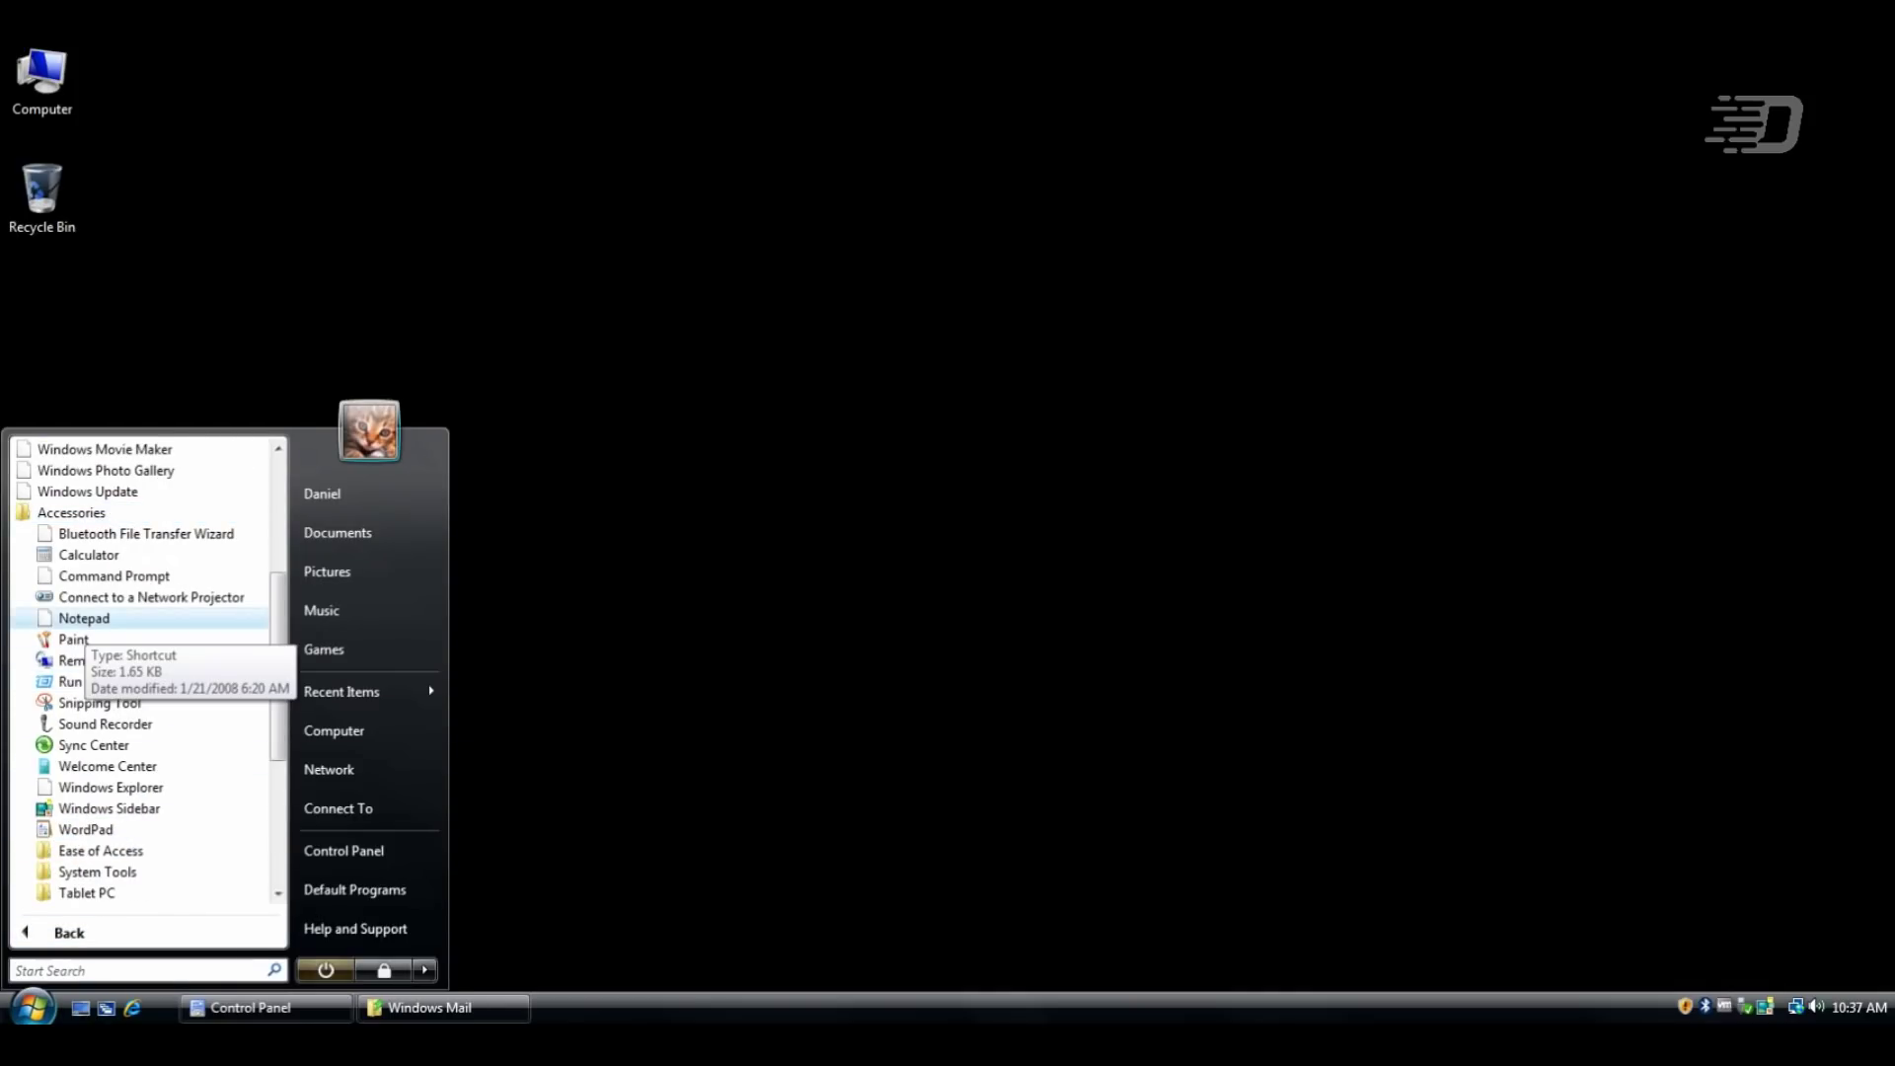
left_click(77, 639)
left_click_drag(474, 57, 678, 201)
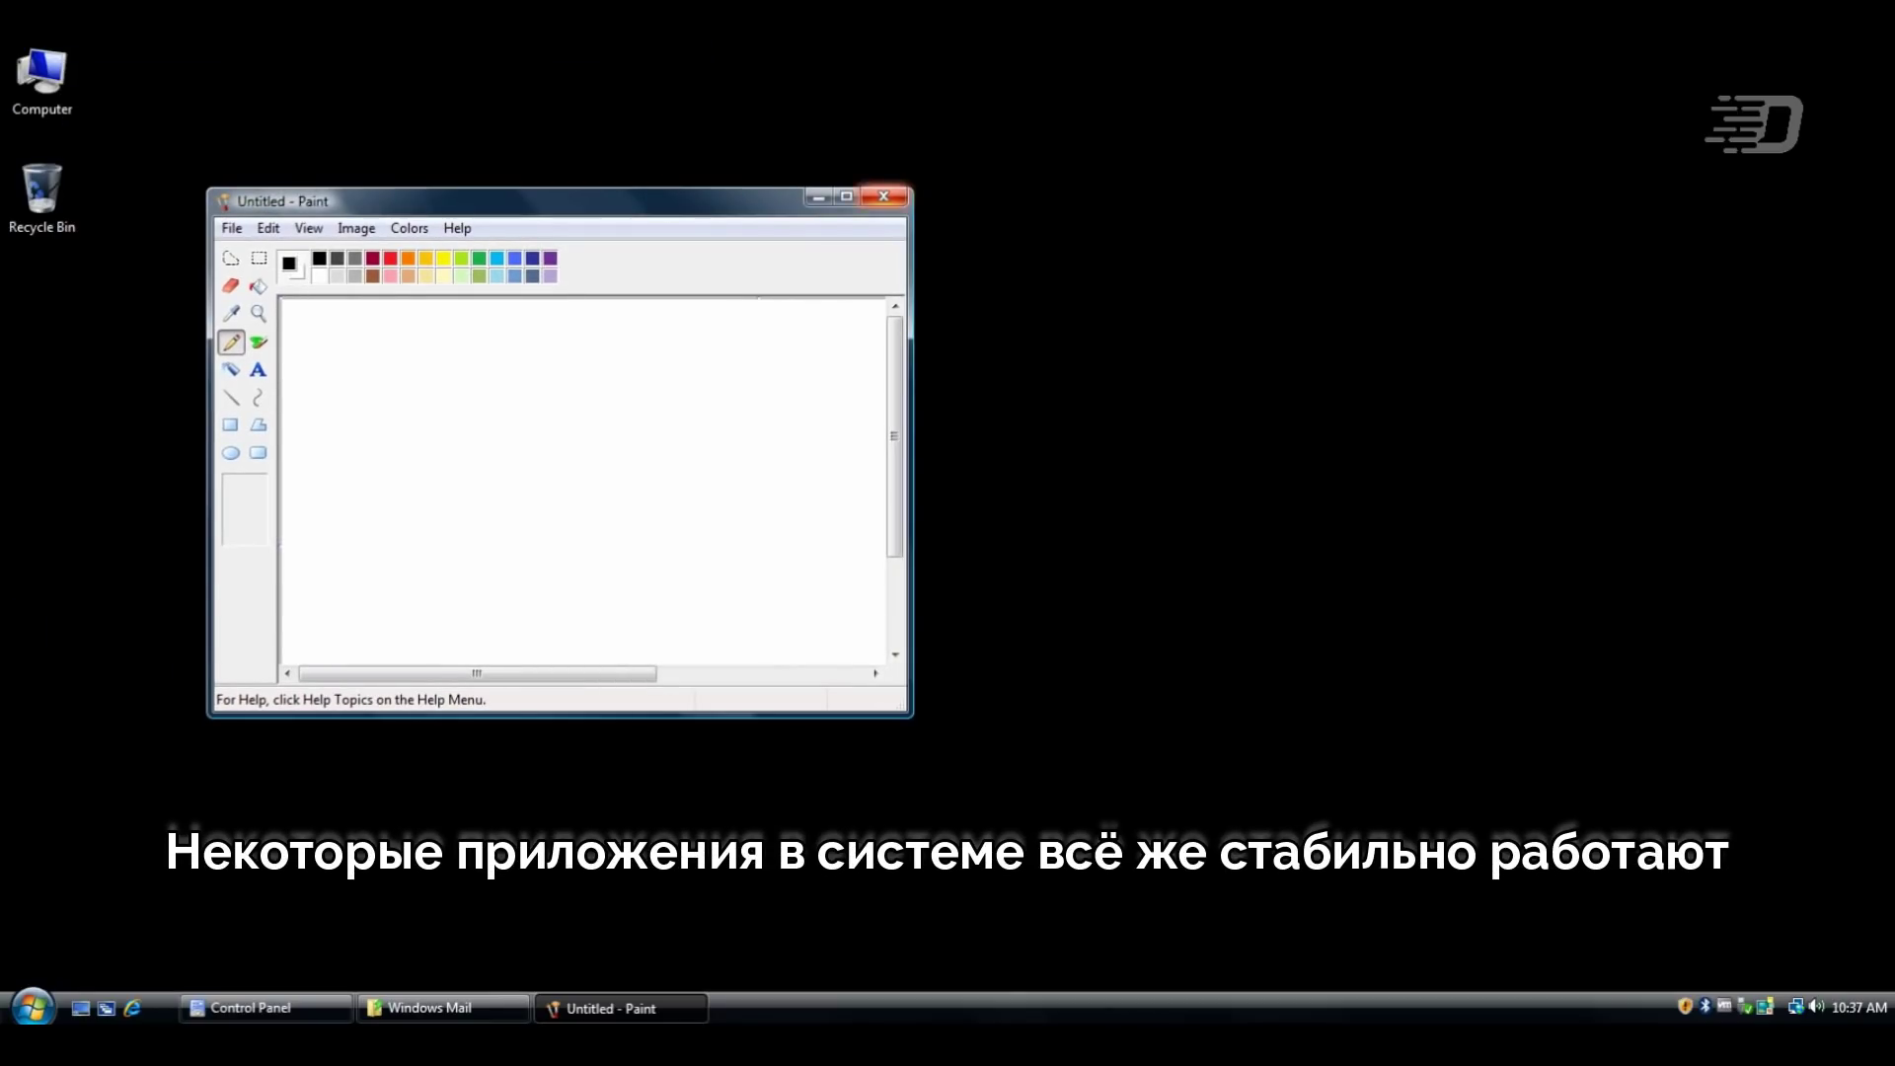
left_click(882, 195)
Try to launch Notepad from the Accessories programs
left_click(33, 1007)
left_click(93, 932)
left_click(85, 787)
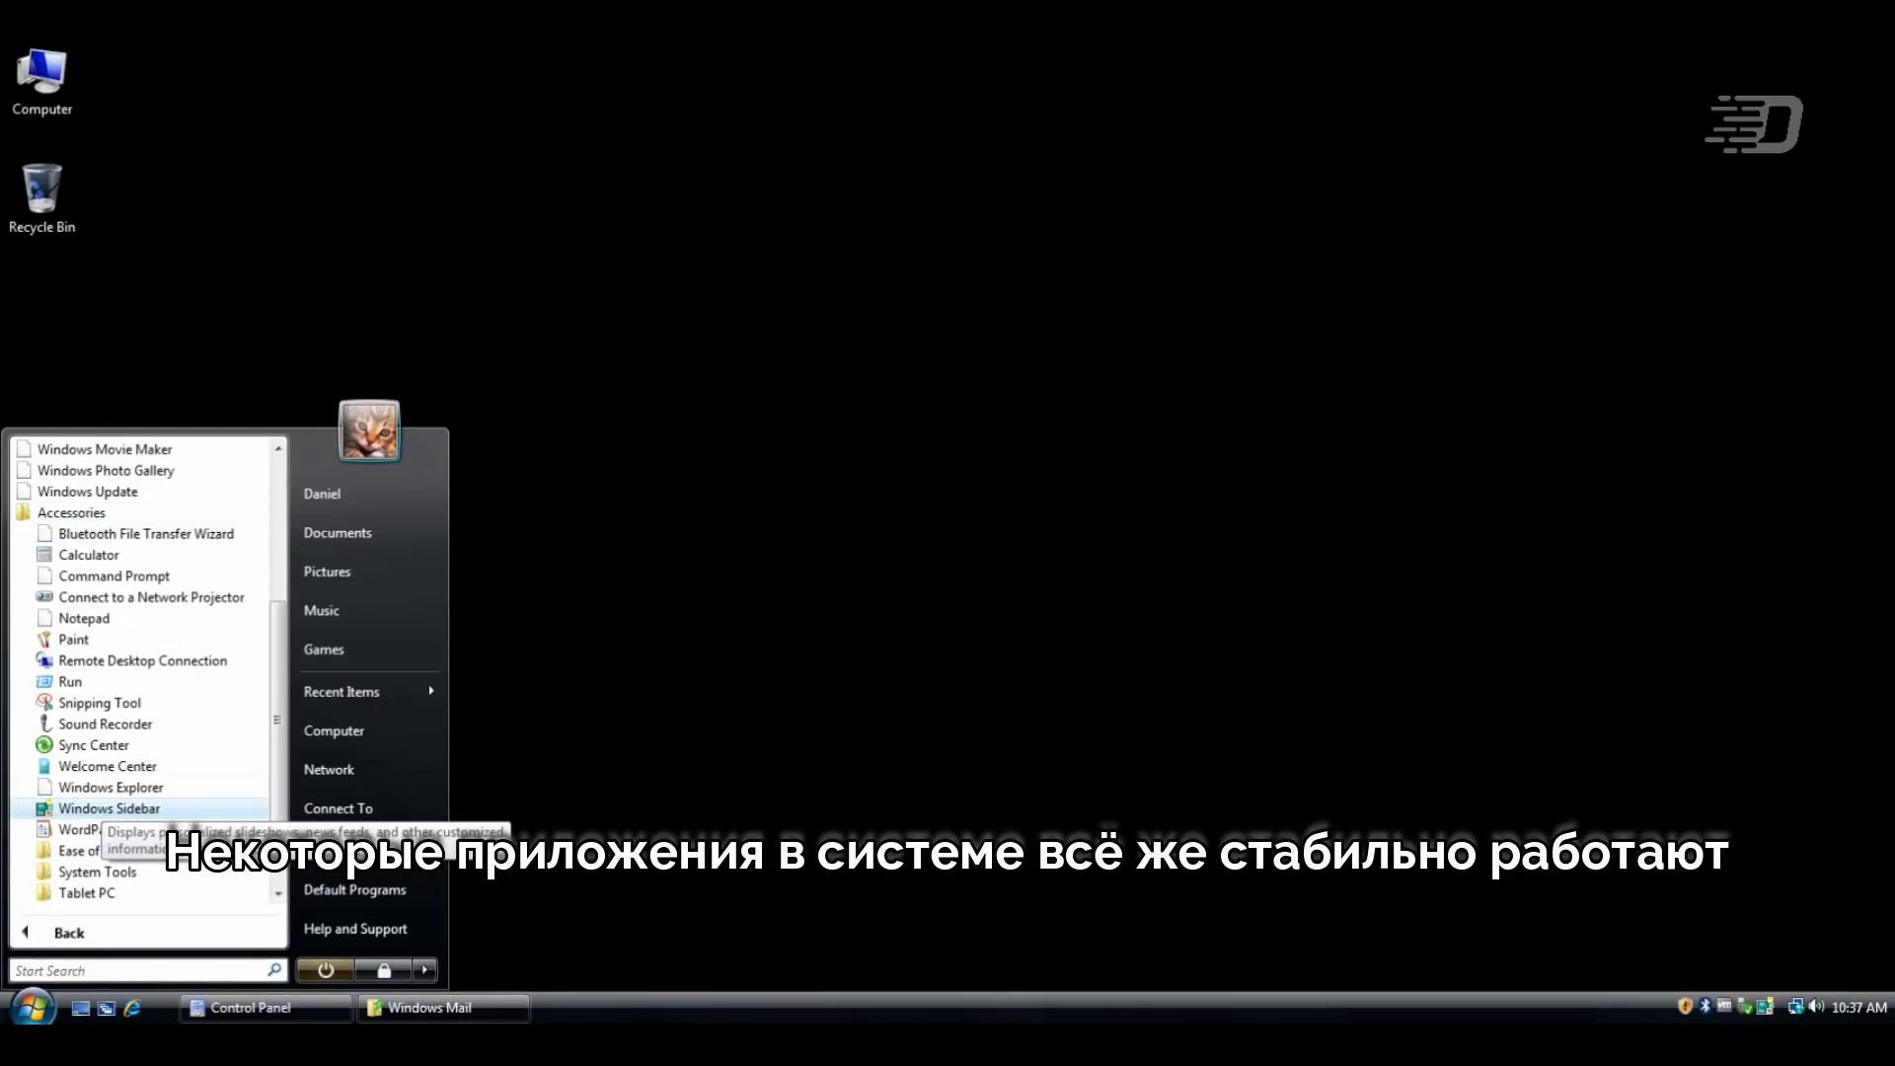
key("Up")
key("Up")
key("Up")
key("Up")
key("Up")
key("Up")
key("Up")
key("Up")
key("Up")
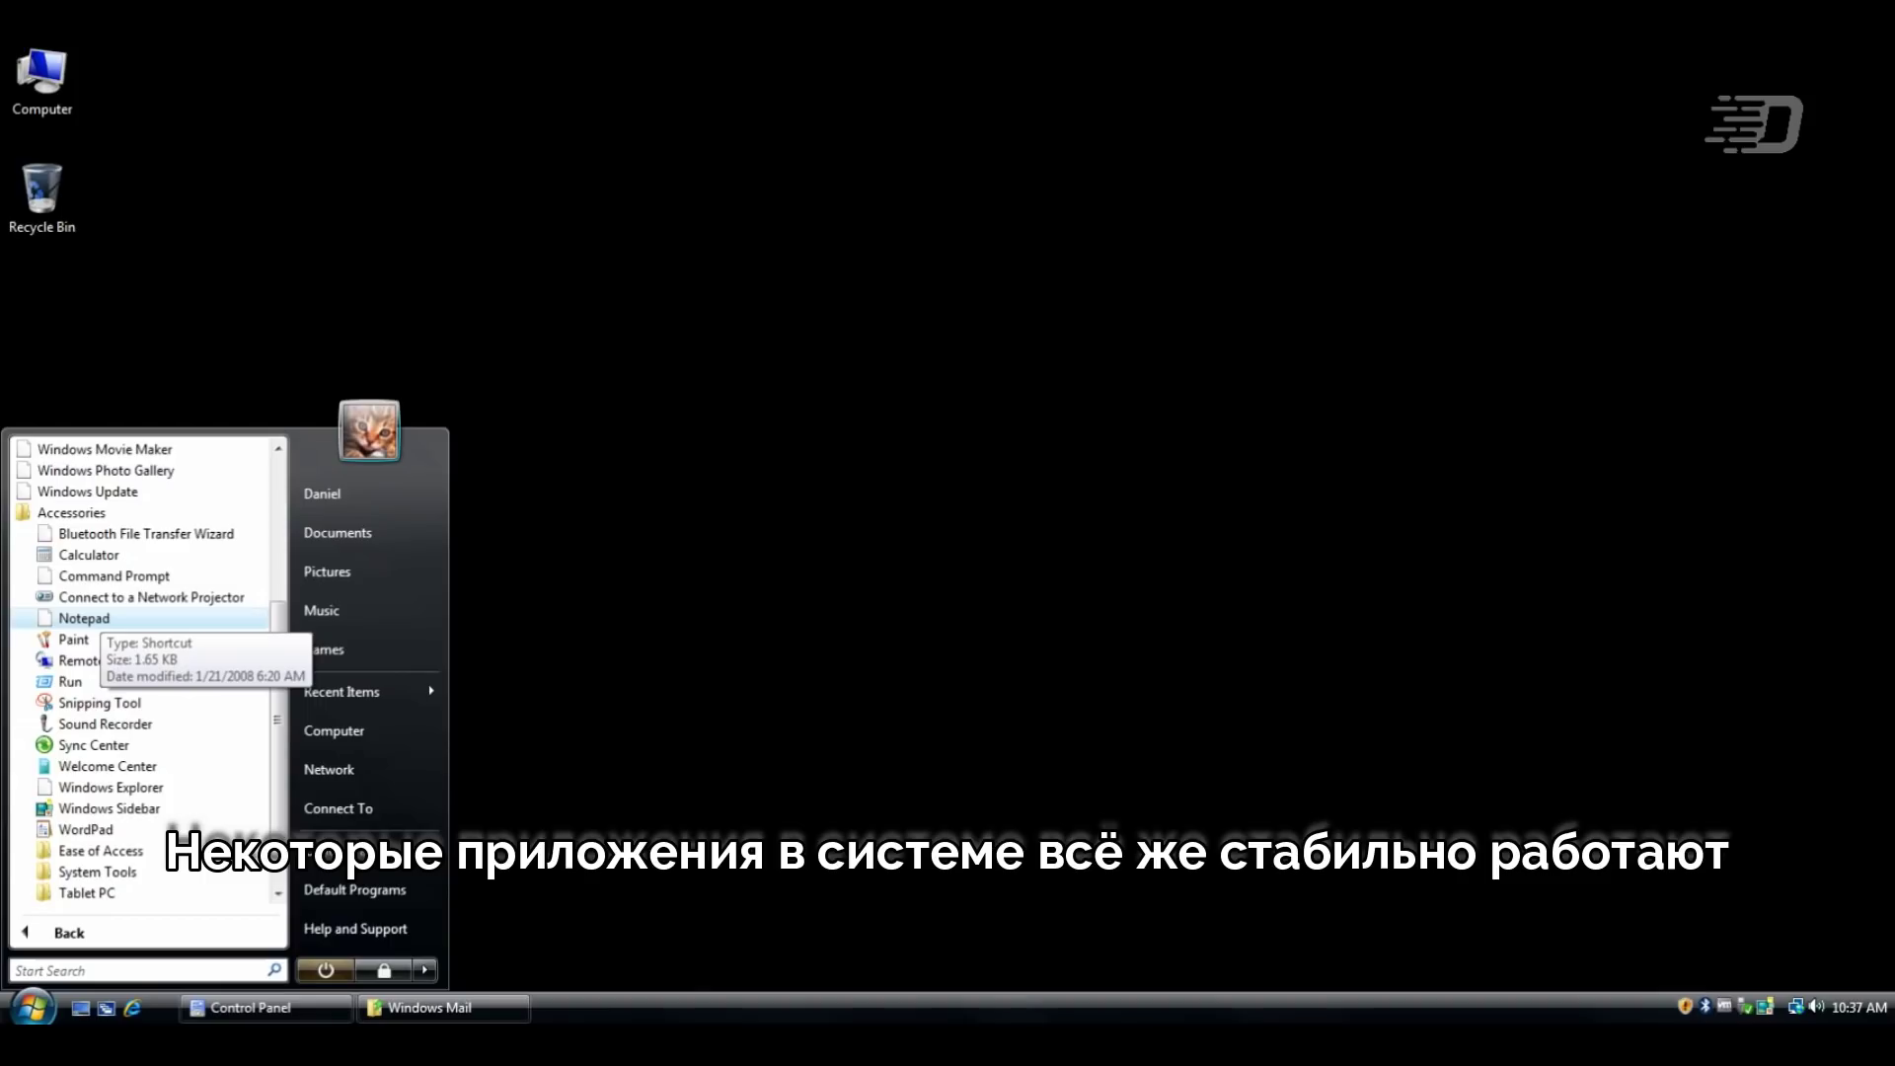
left_click(84, 617)
Open the properties of the Command Prompt shortcut in the Accessories programs
left_click(32, 1006)
left_click(93, 933)
left_click(71, 787)
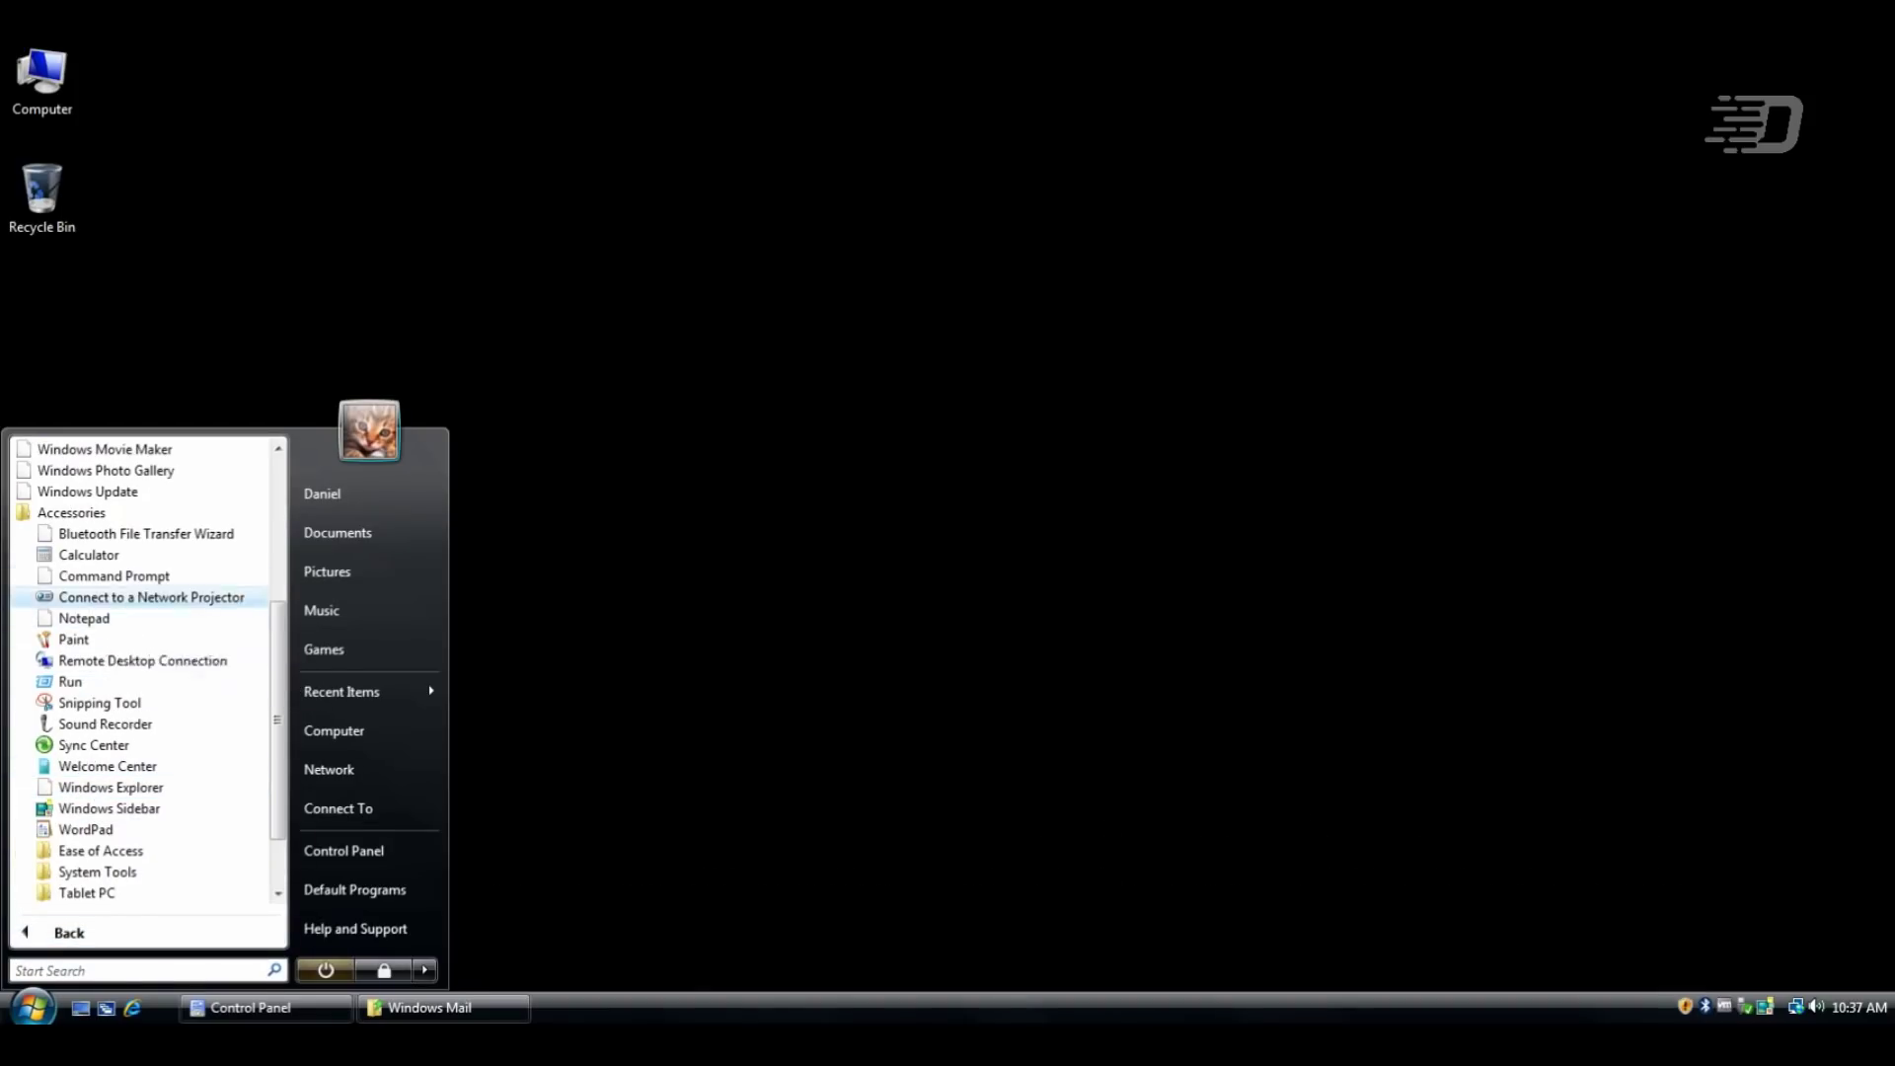
key("Up")
key("shift+F10")
key("Return")
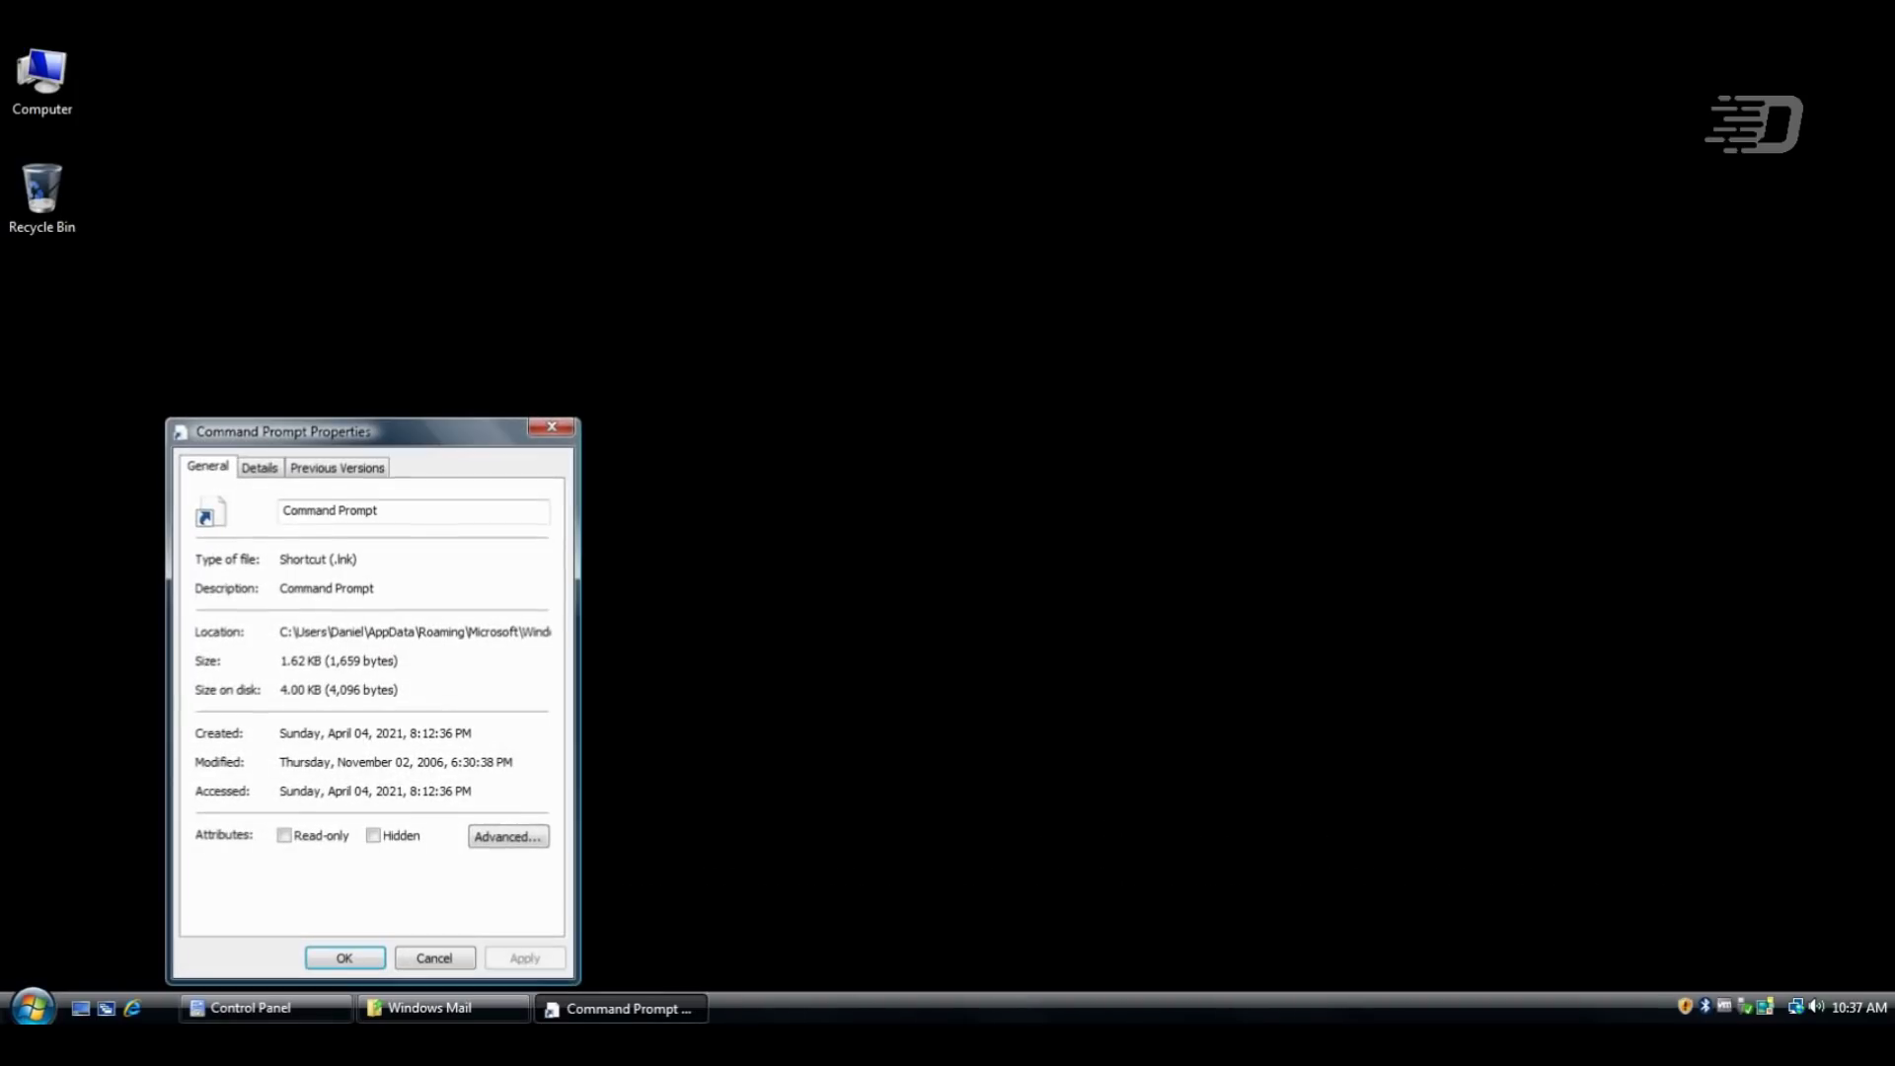
View the Command Prompt shortcut's advanced attributes and close both dialogs without making changes
key("ctrl+Tab")
key("ctrl+shift+Tab")
key("alt+d")
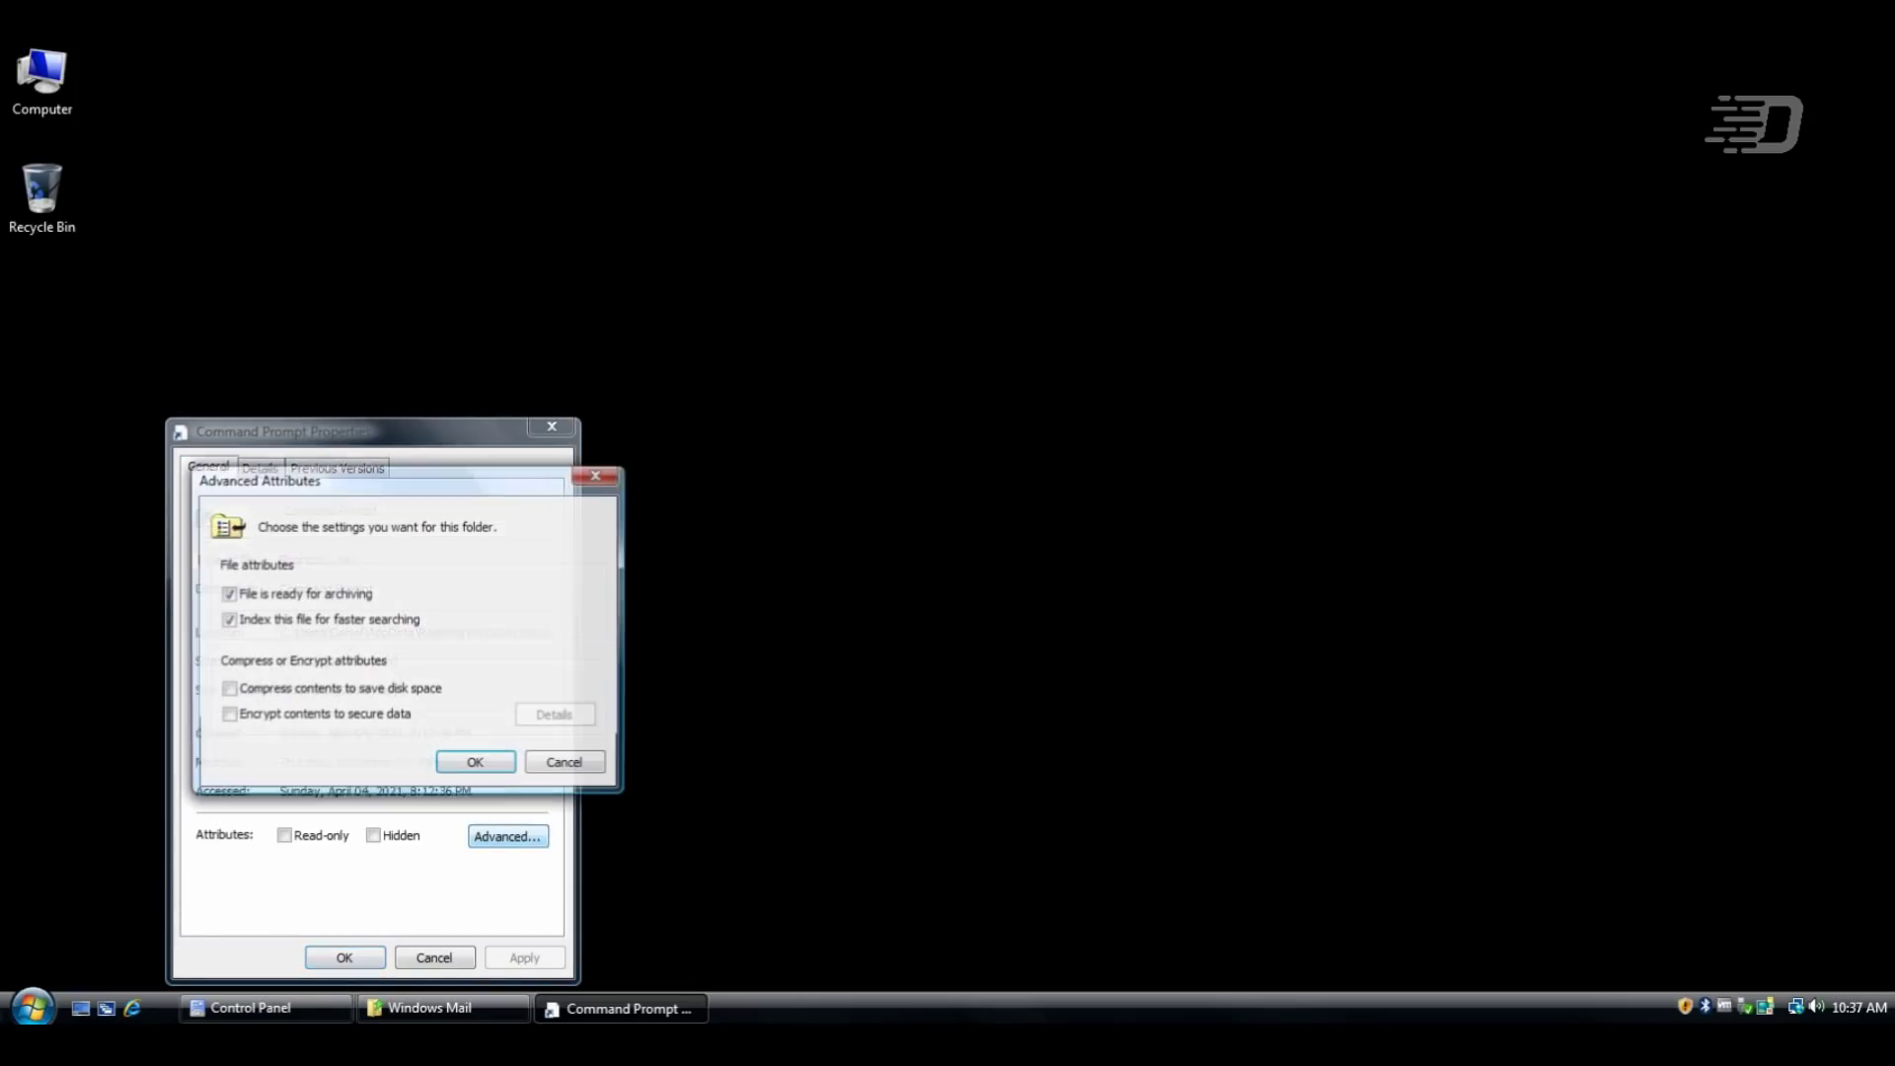
key("Tab")
left_click(565, 762)
left_click(434, 957)
left_click(33, 1007)
left_click(86, 931)
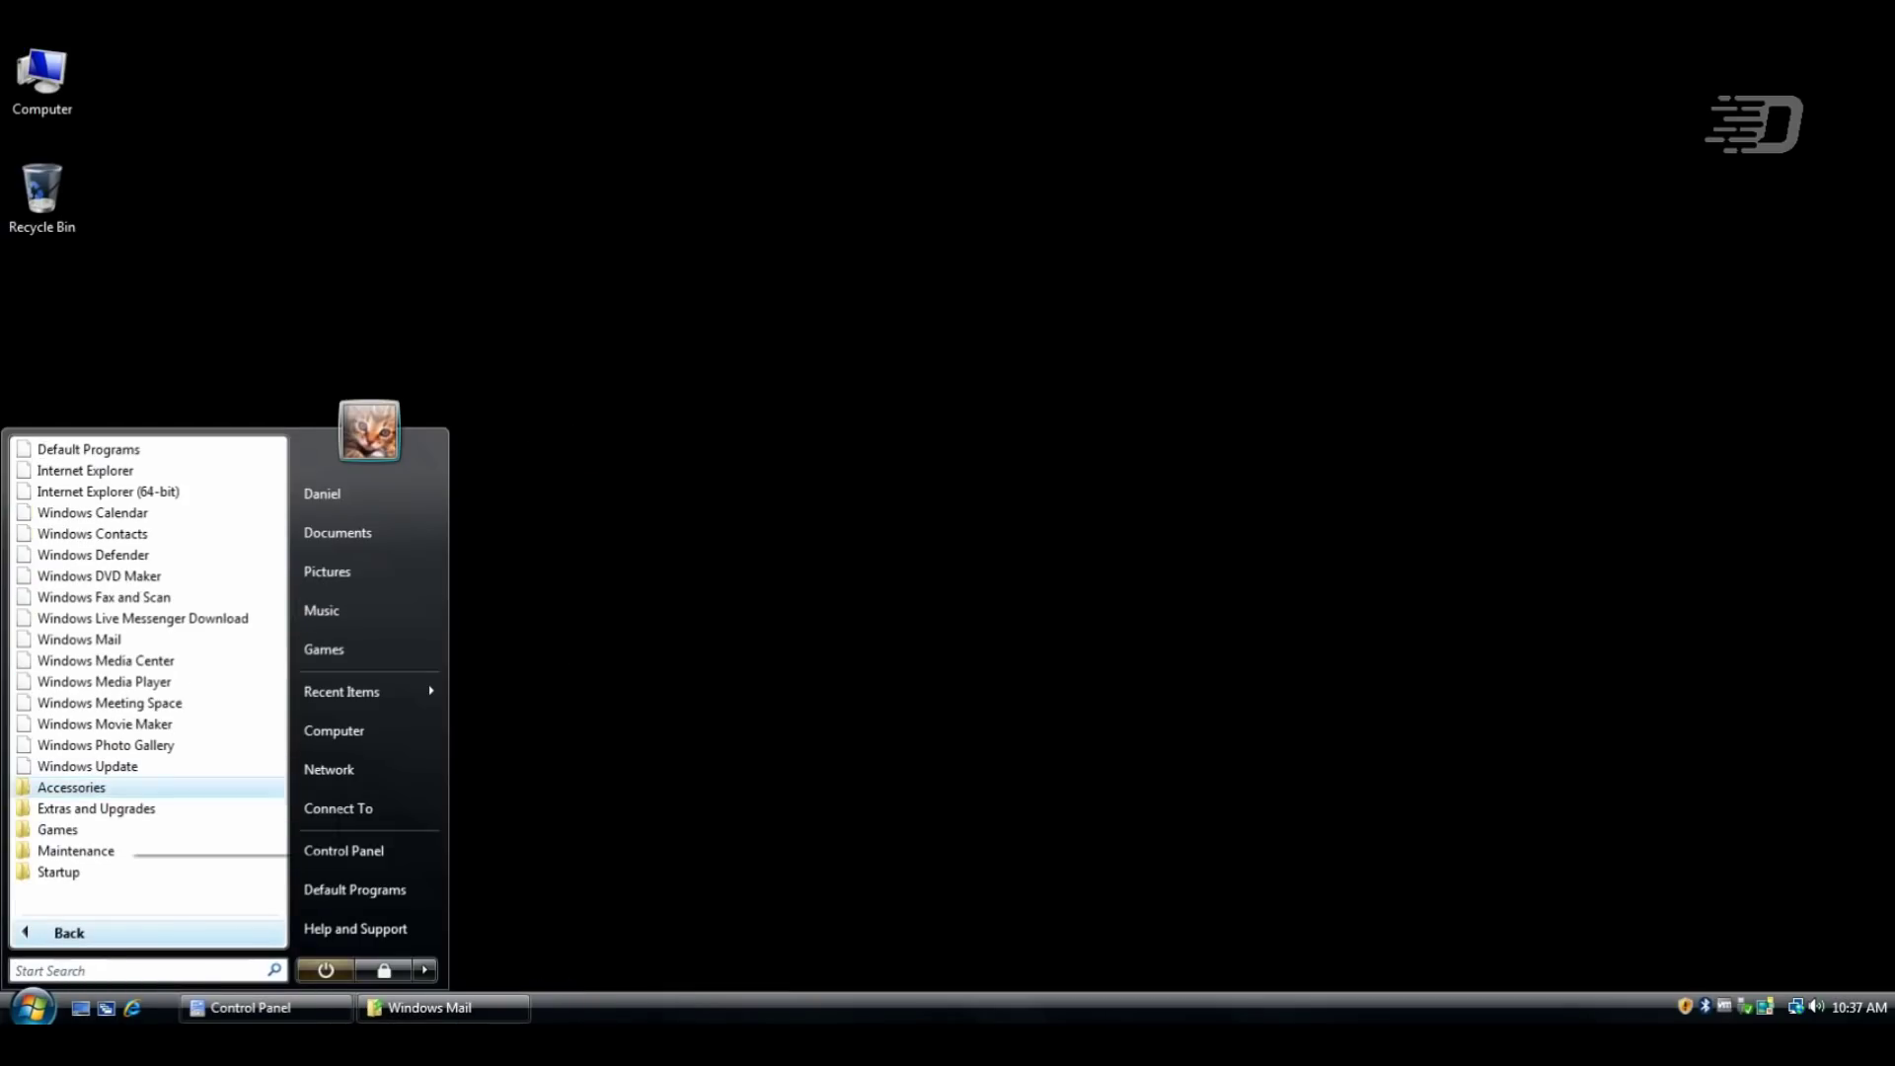
left_click(108, 787)
key("Escape")
Browse from the Pictures folder up to the user's profile folder, switch to Computer, and explore Documents from the favorite links
key("super")
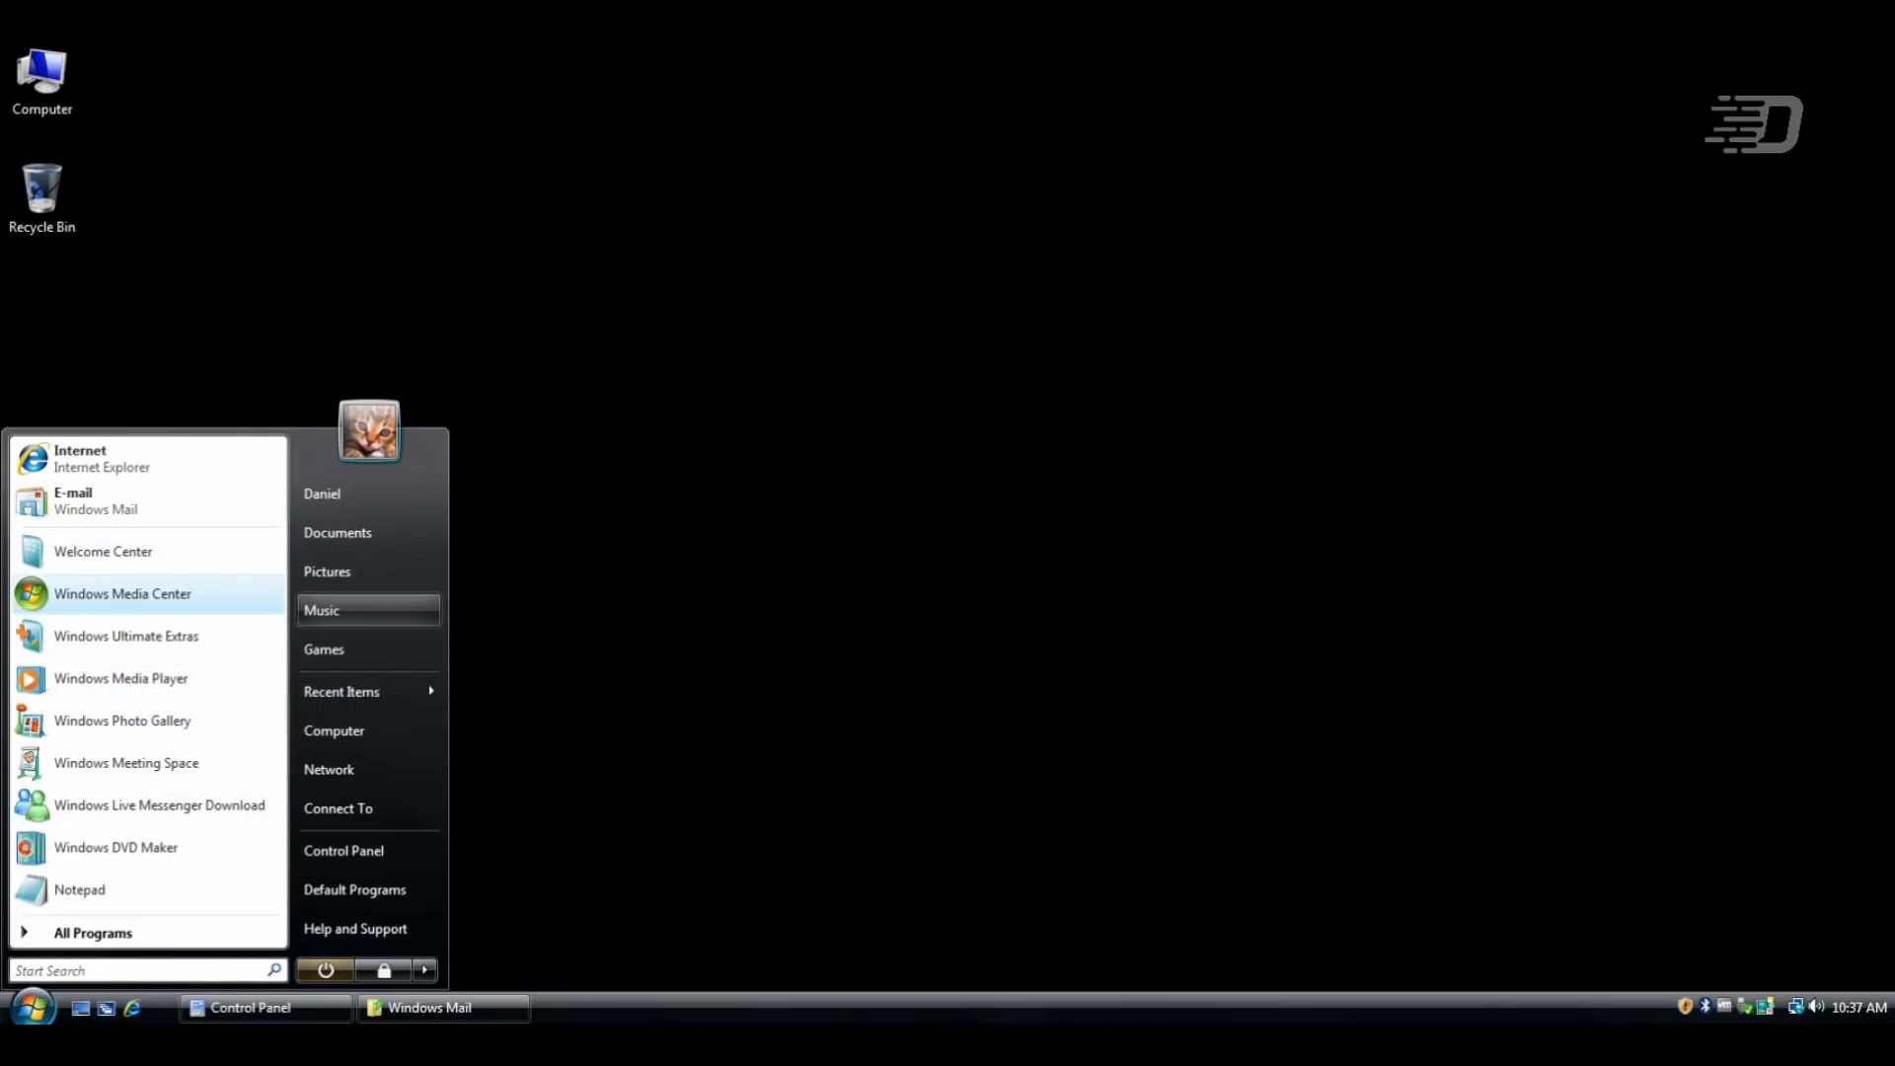
left_click(368, 571)
left_click(538, 237)
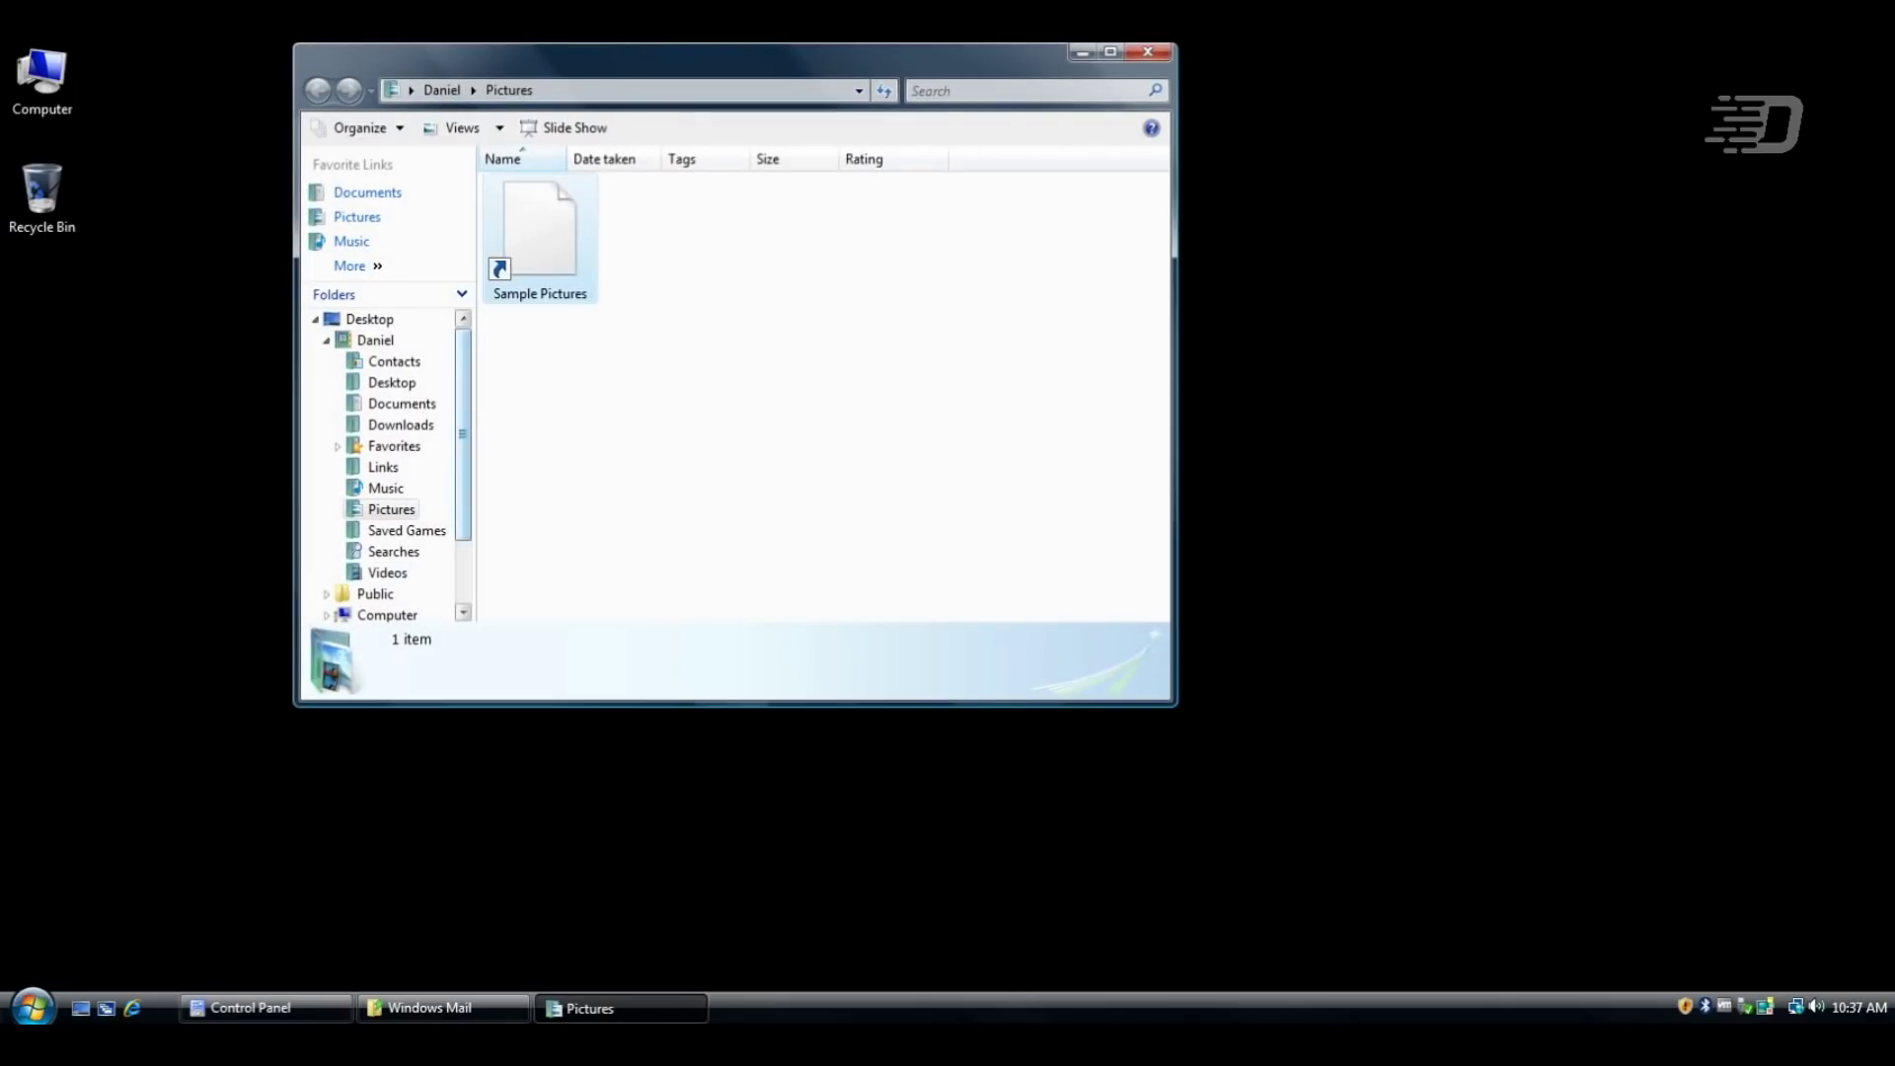
key("alt+Up")
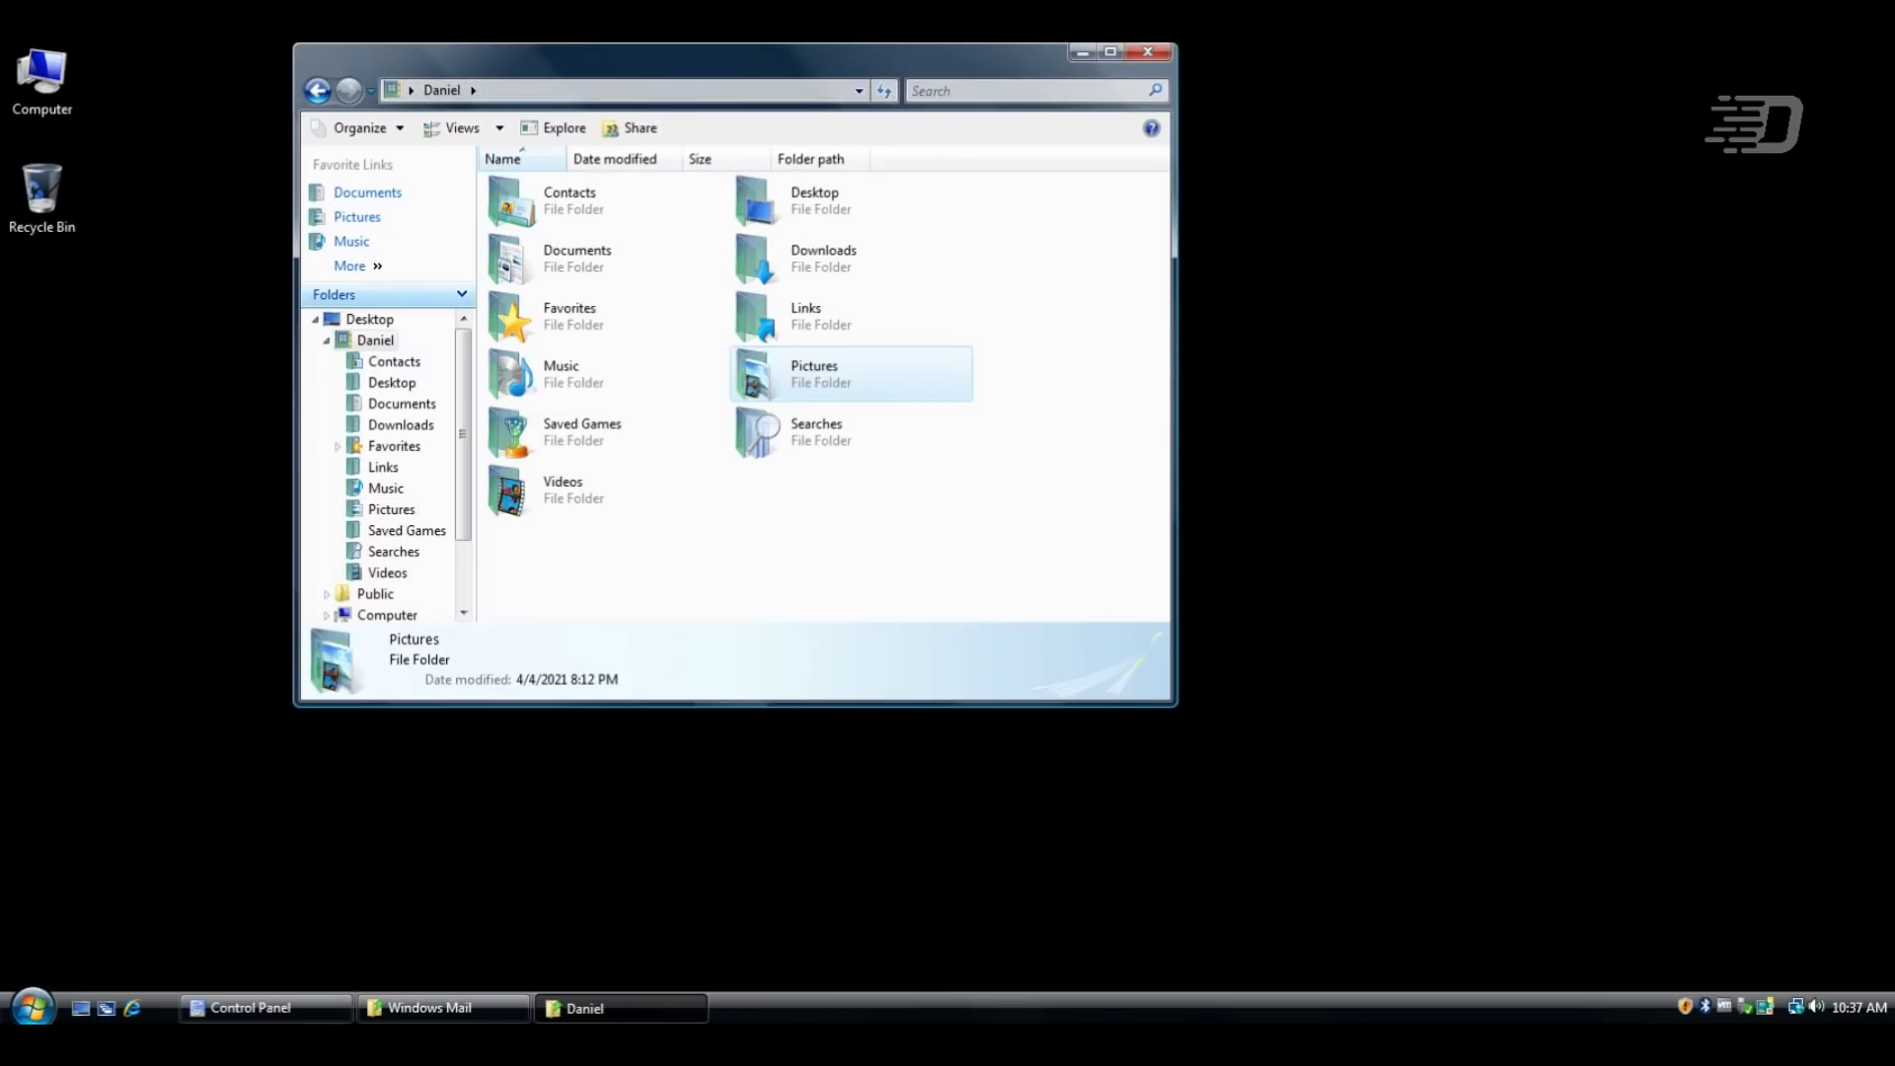
left_click(387, 615)
right_click(358, 199)
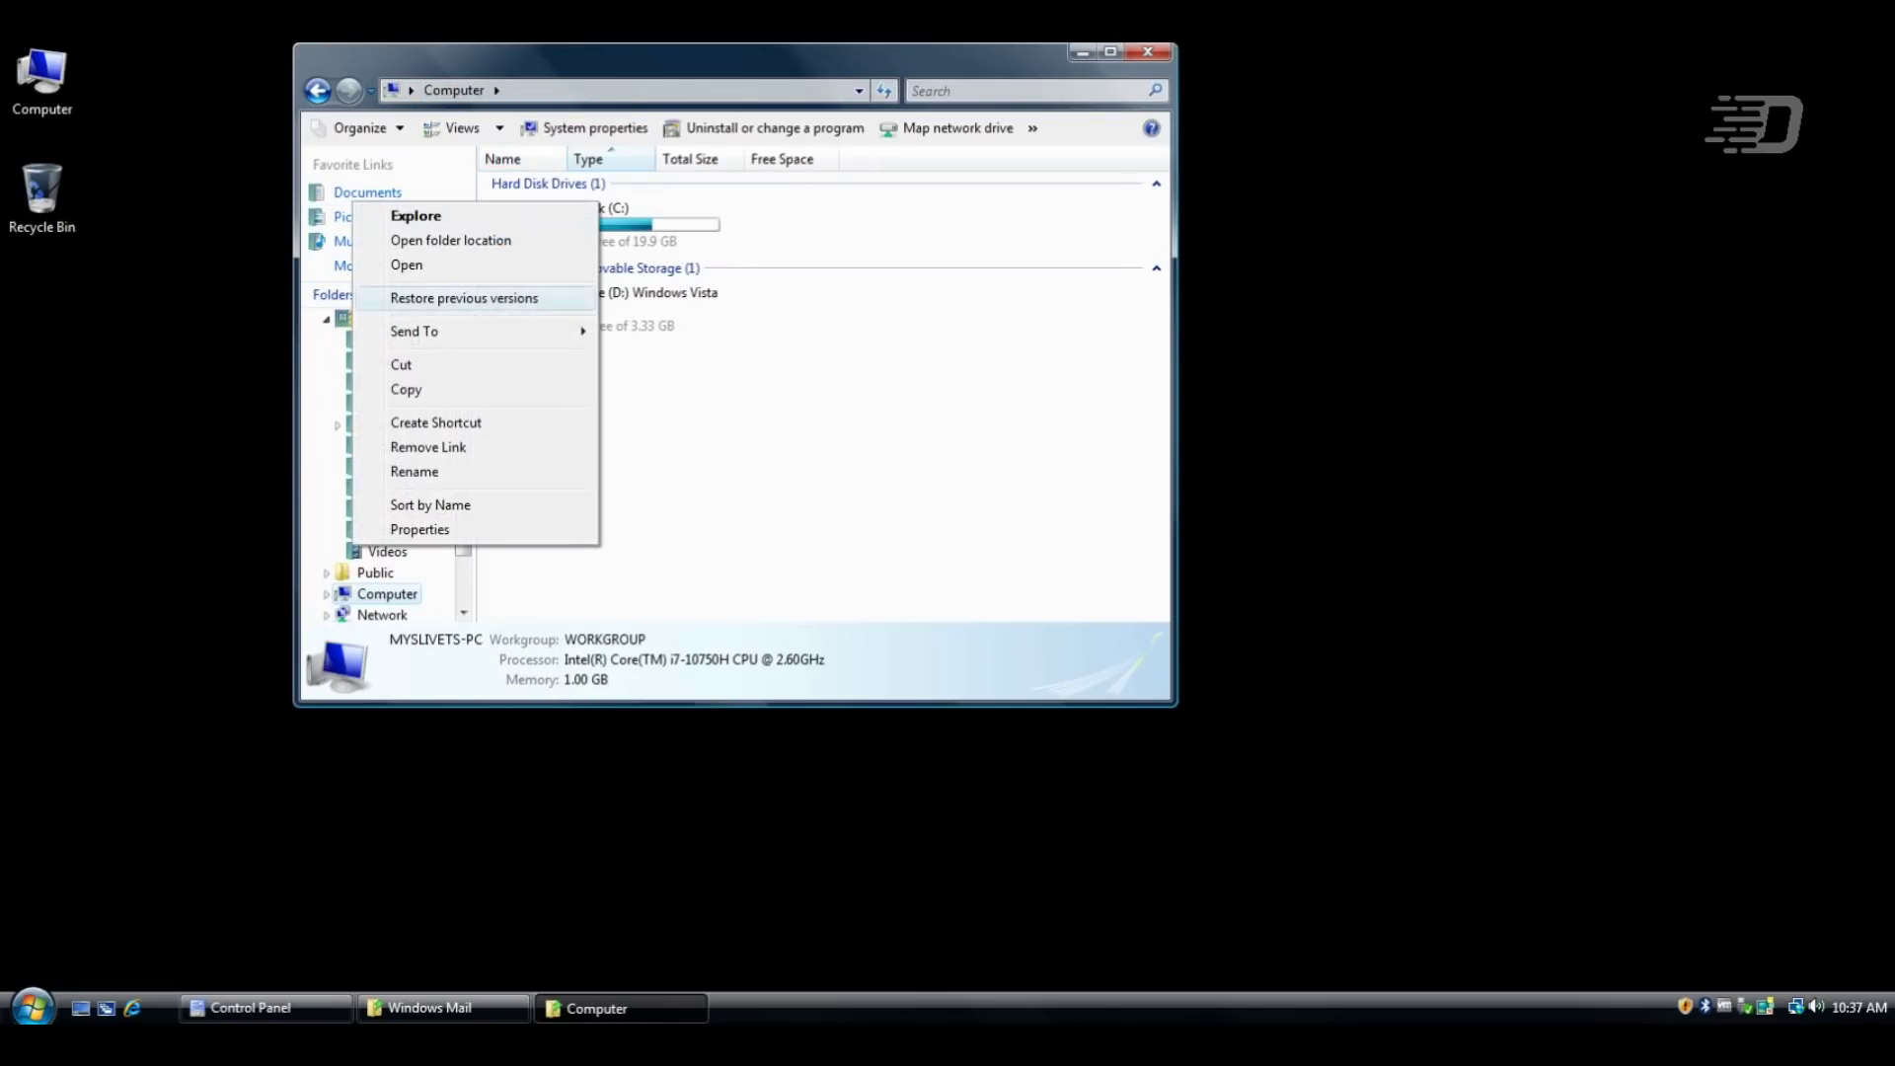
left_click(414, 216)
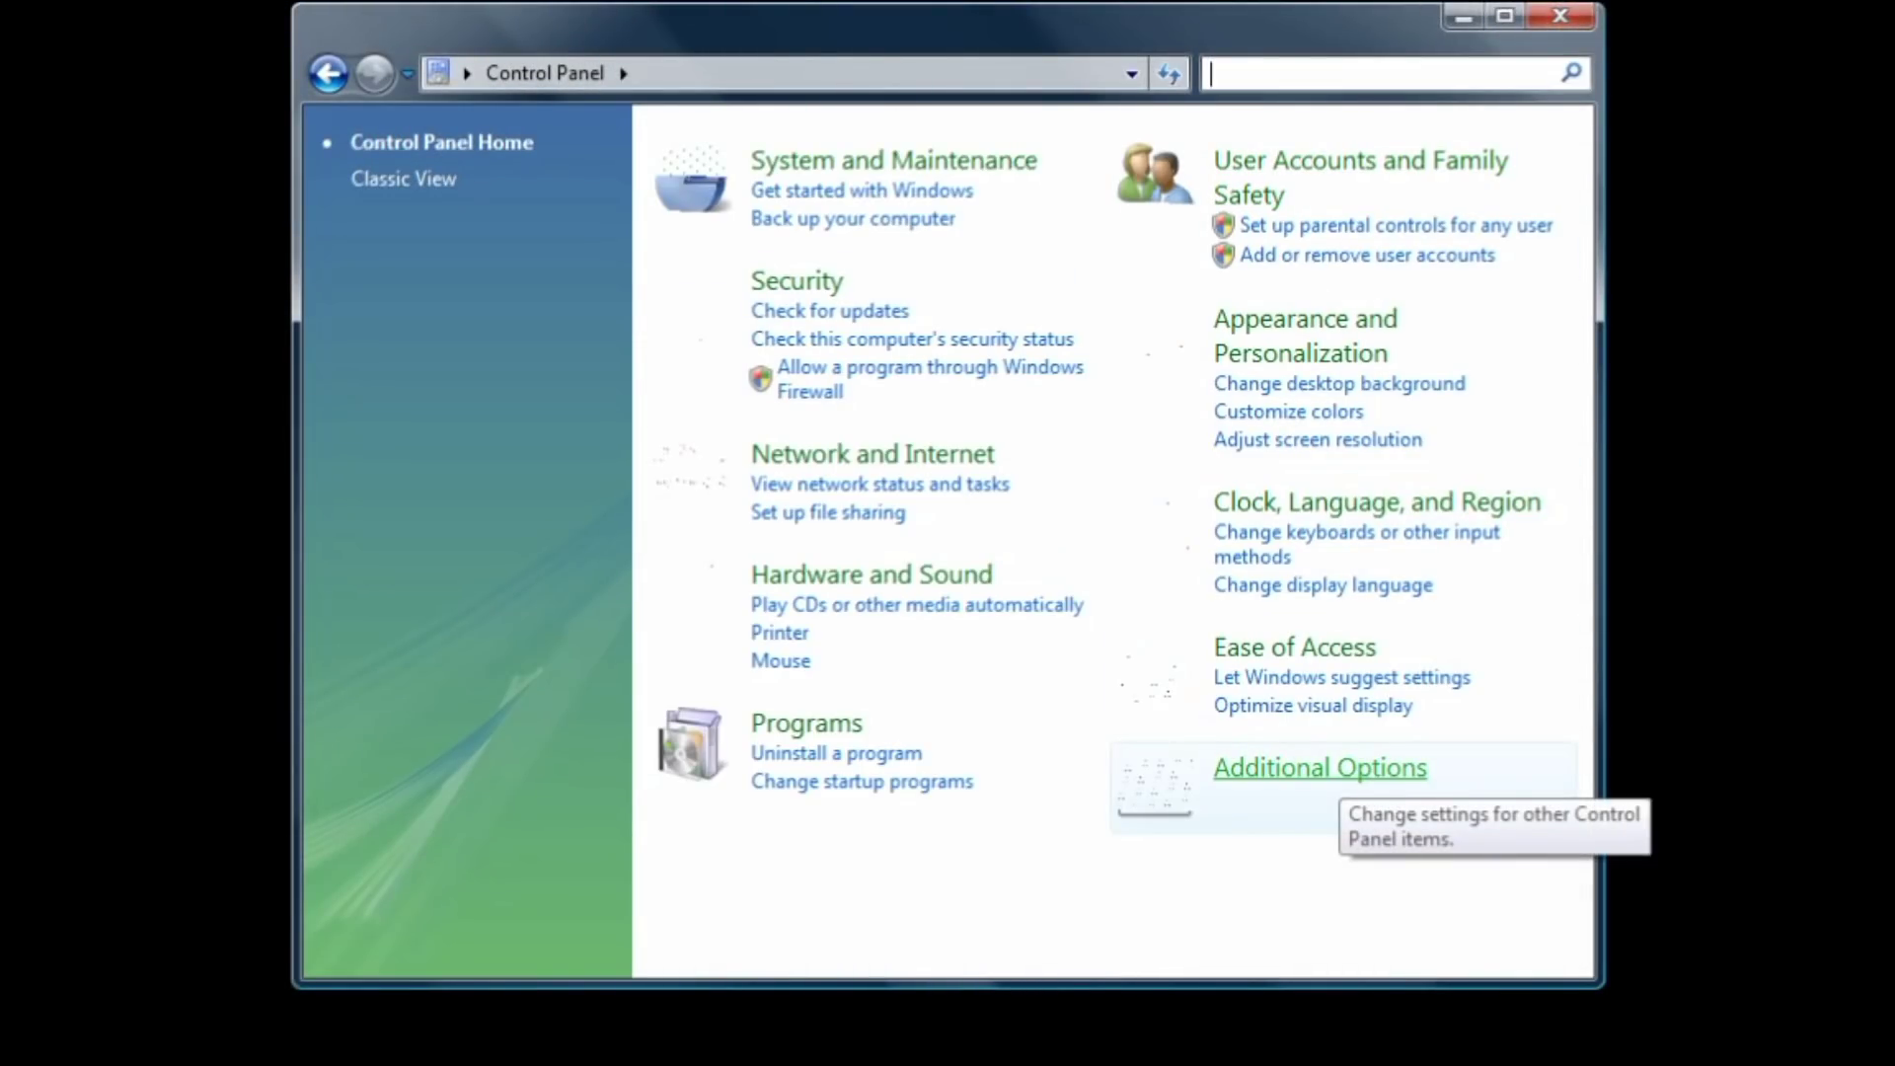
Open Additional Options in Control Panel and return to the previous page
left_click(1320, 769)
left_click(328, 73)
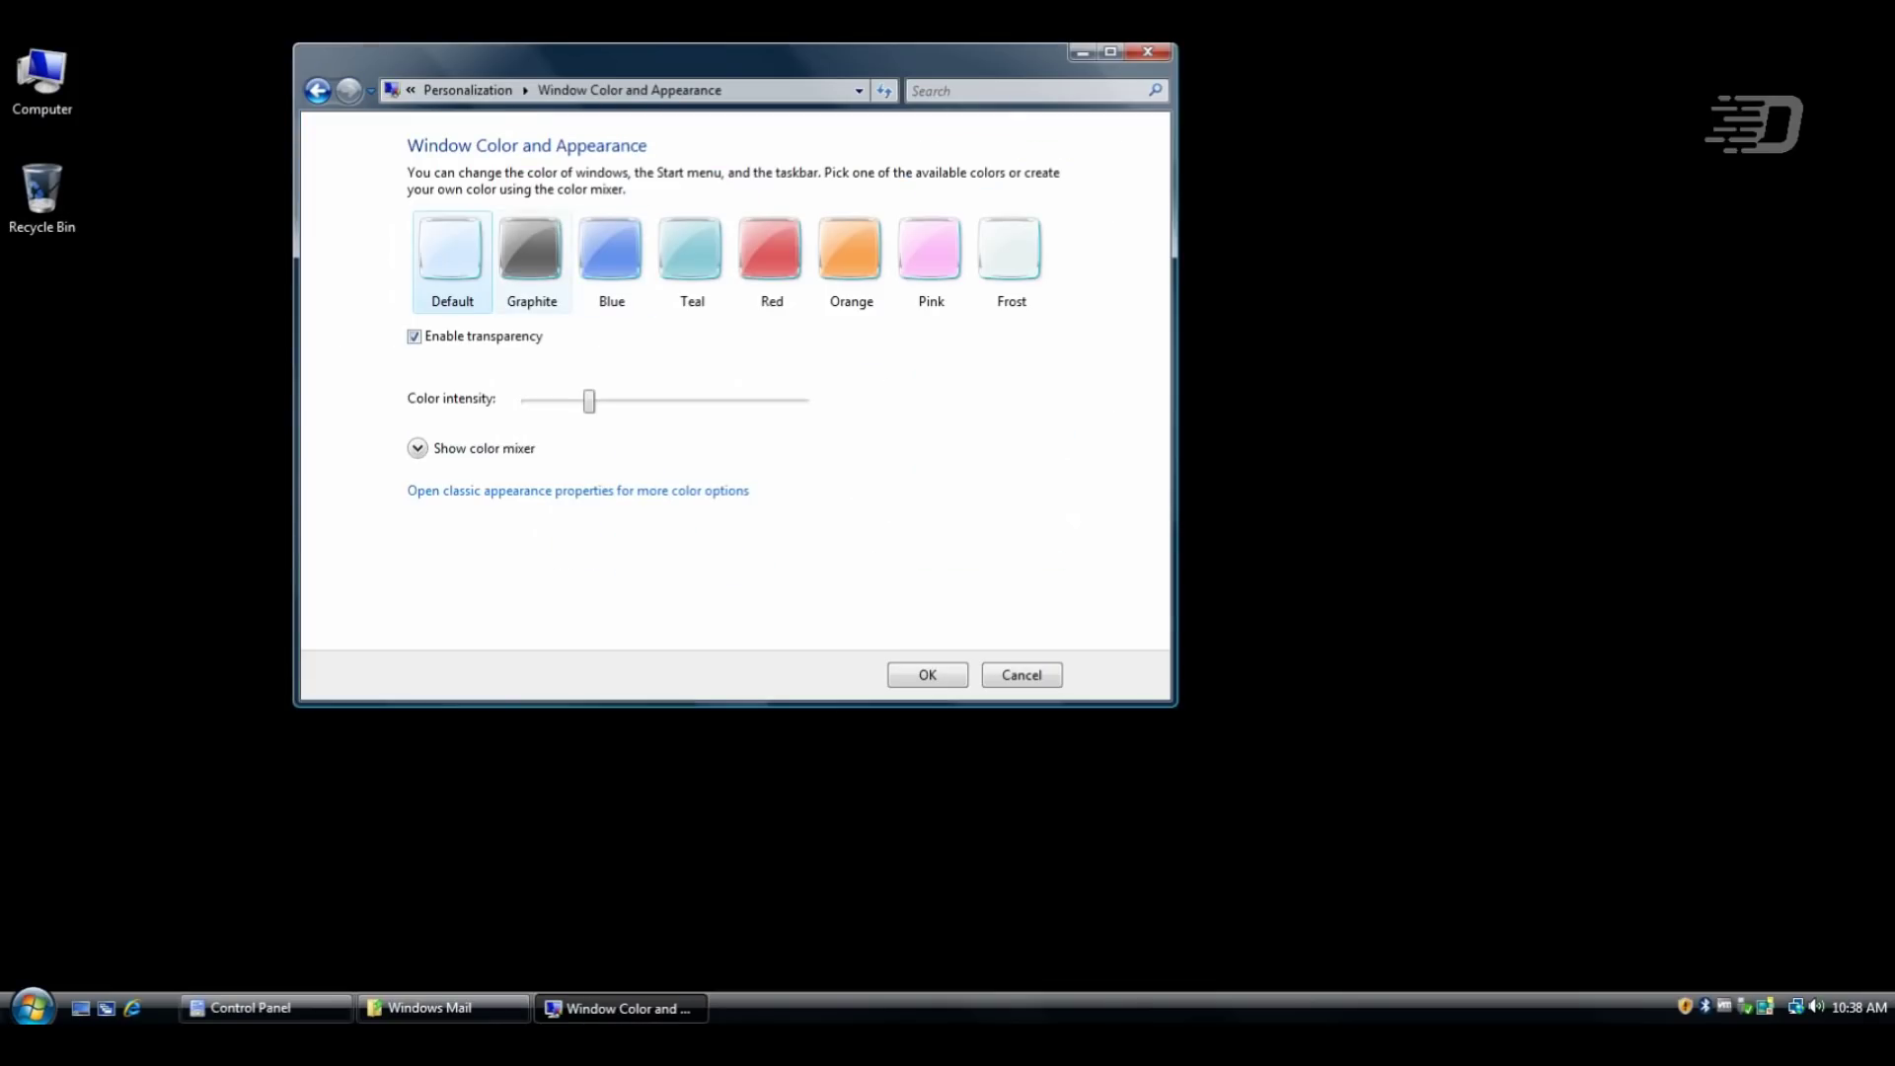
Try the Graphite and Red window colors, and apply Pink as the window color
left_click(531, 260)
left_click(771, 261)
left_click(930, 260)
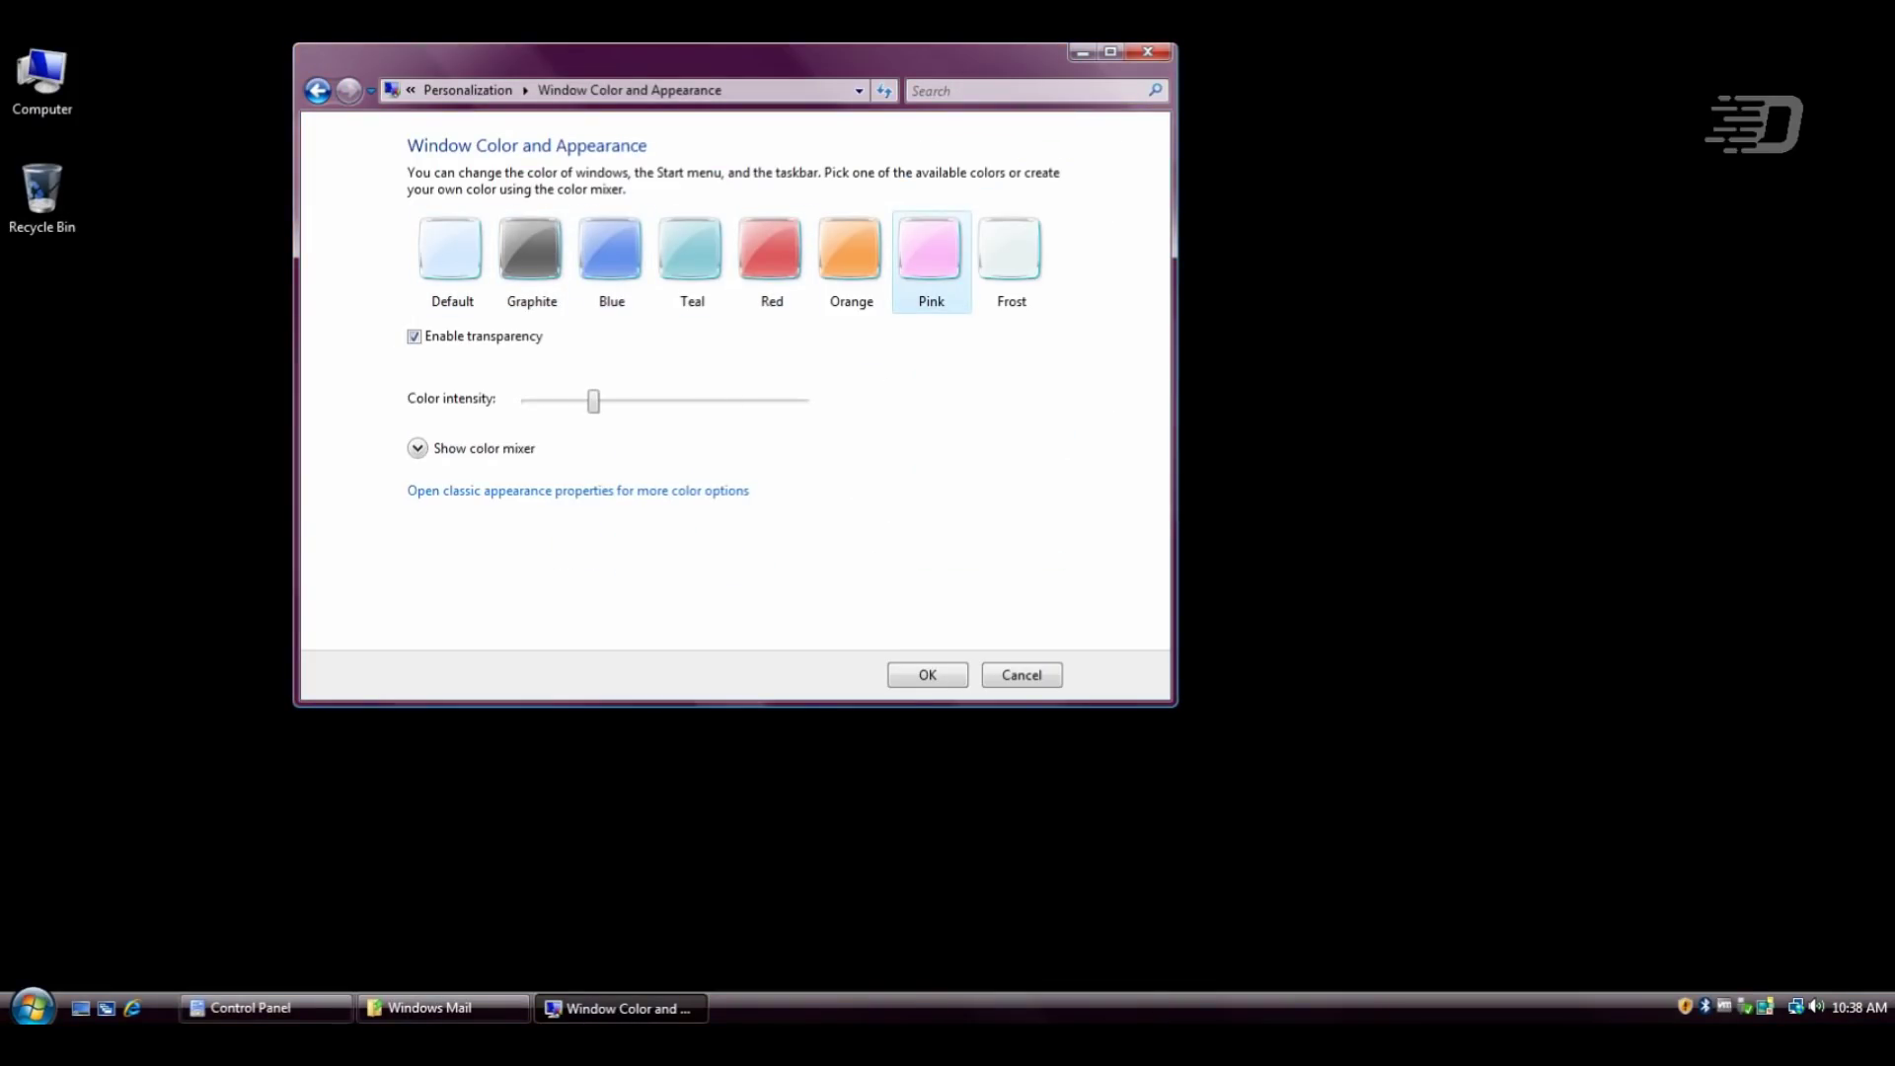
left_click(926, 674)
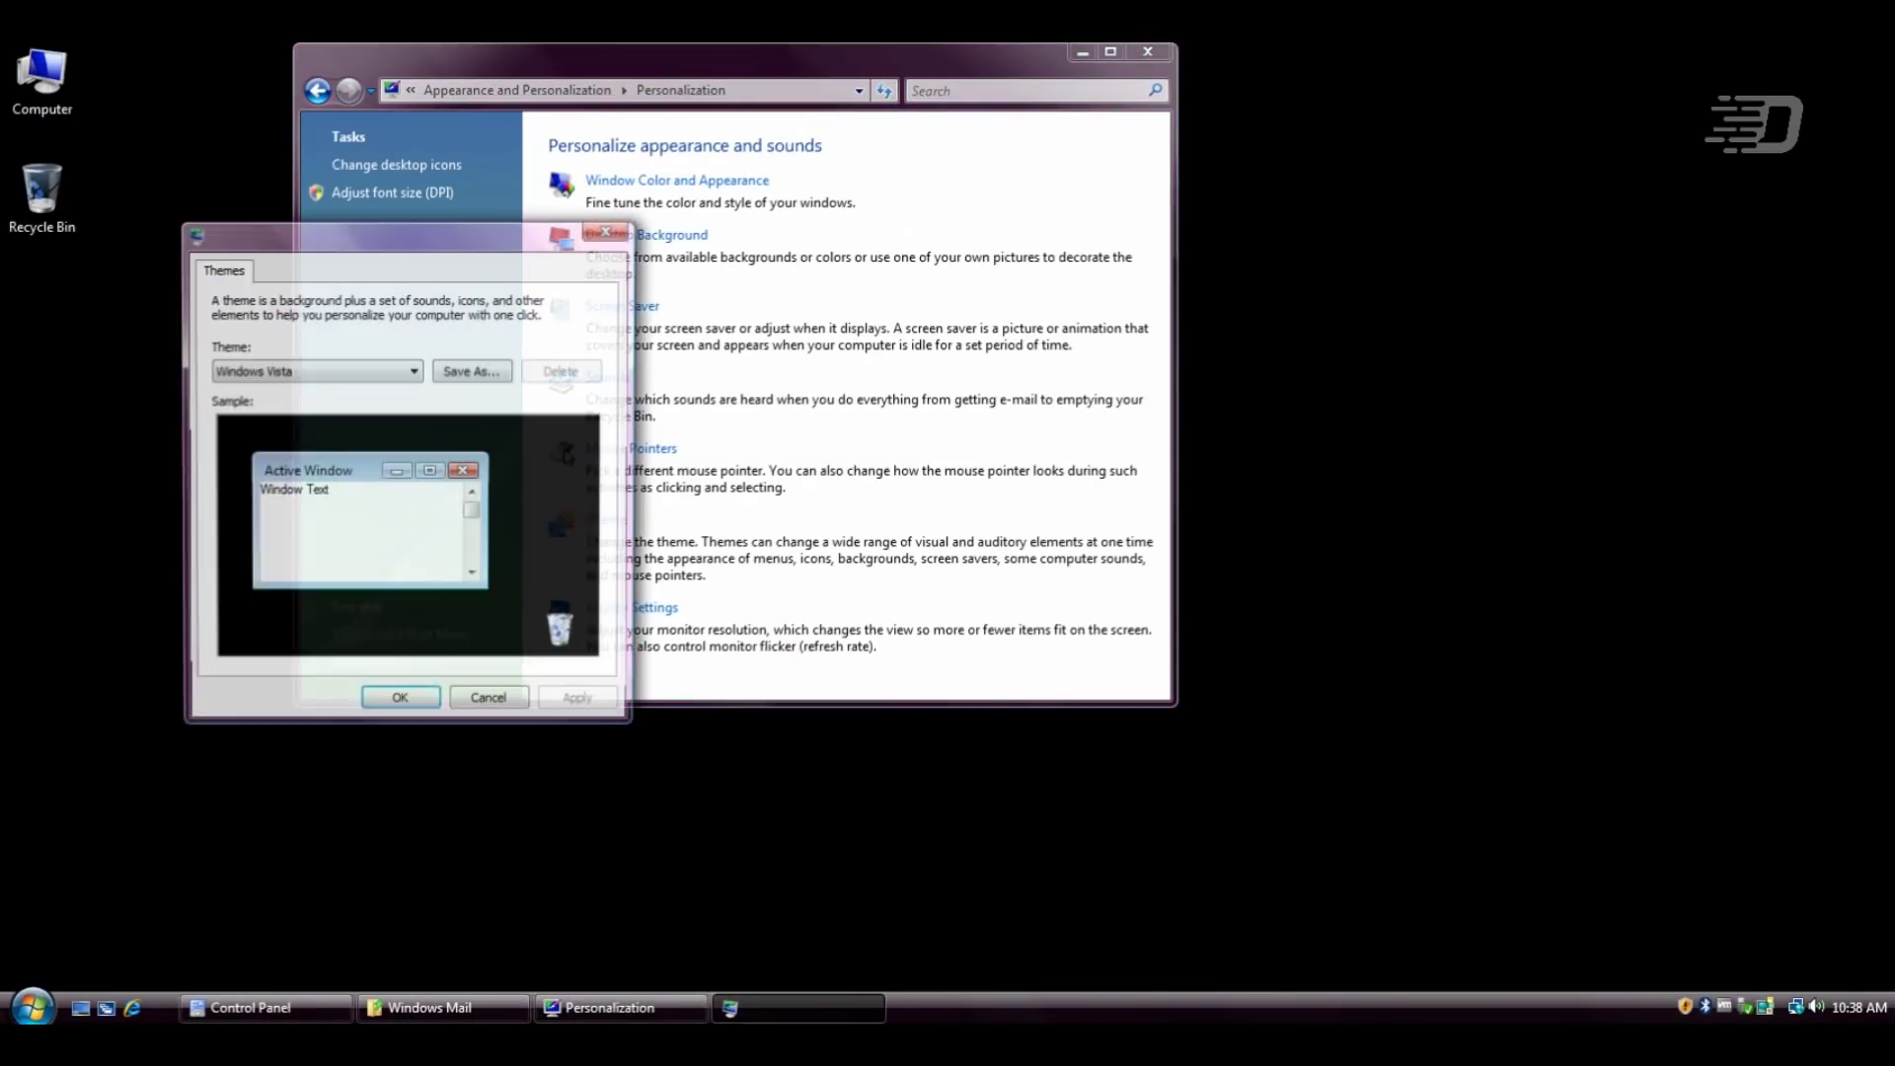
Try to switch the theme to Windows Classic, dismiss the error, and confirm the theme settings with Windows Vista
left_click(316, 371)
left_click(316, 404)
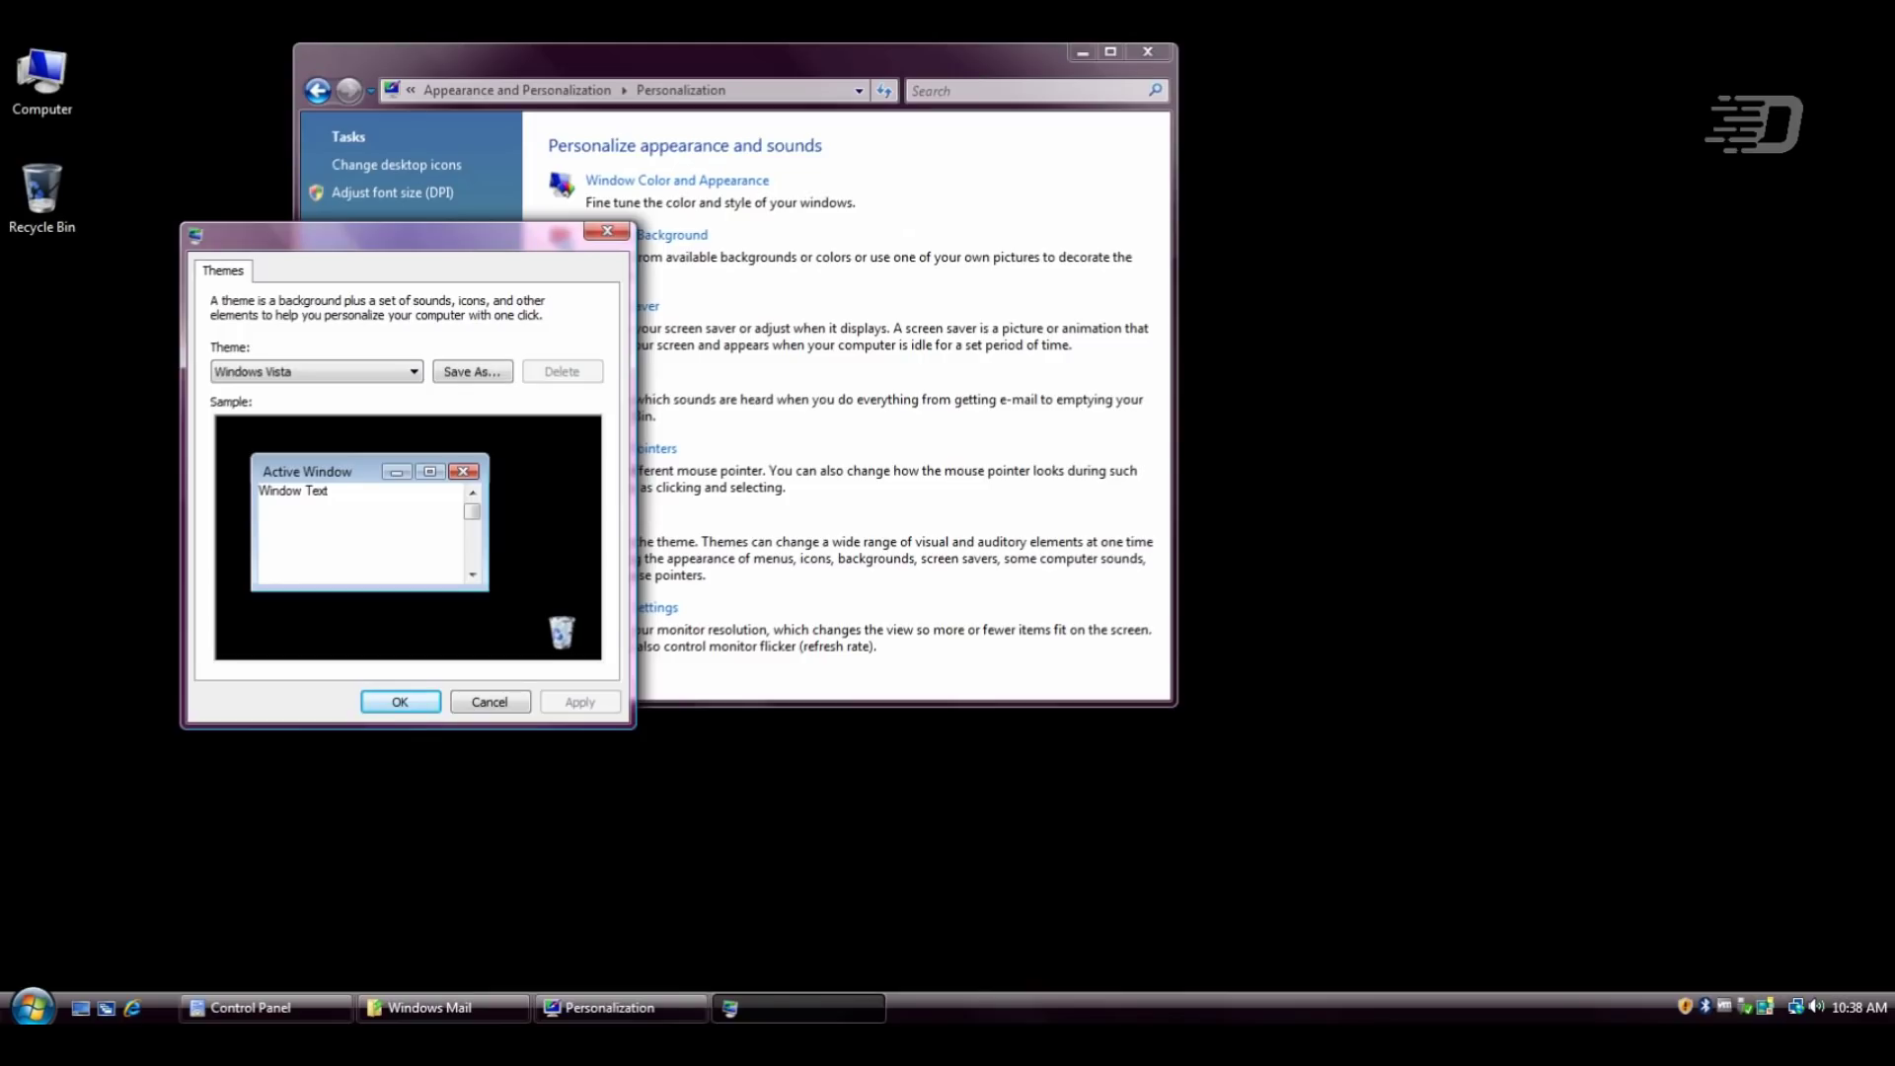
left_click(316, 371)
left_click(316, 420)
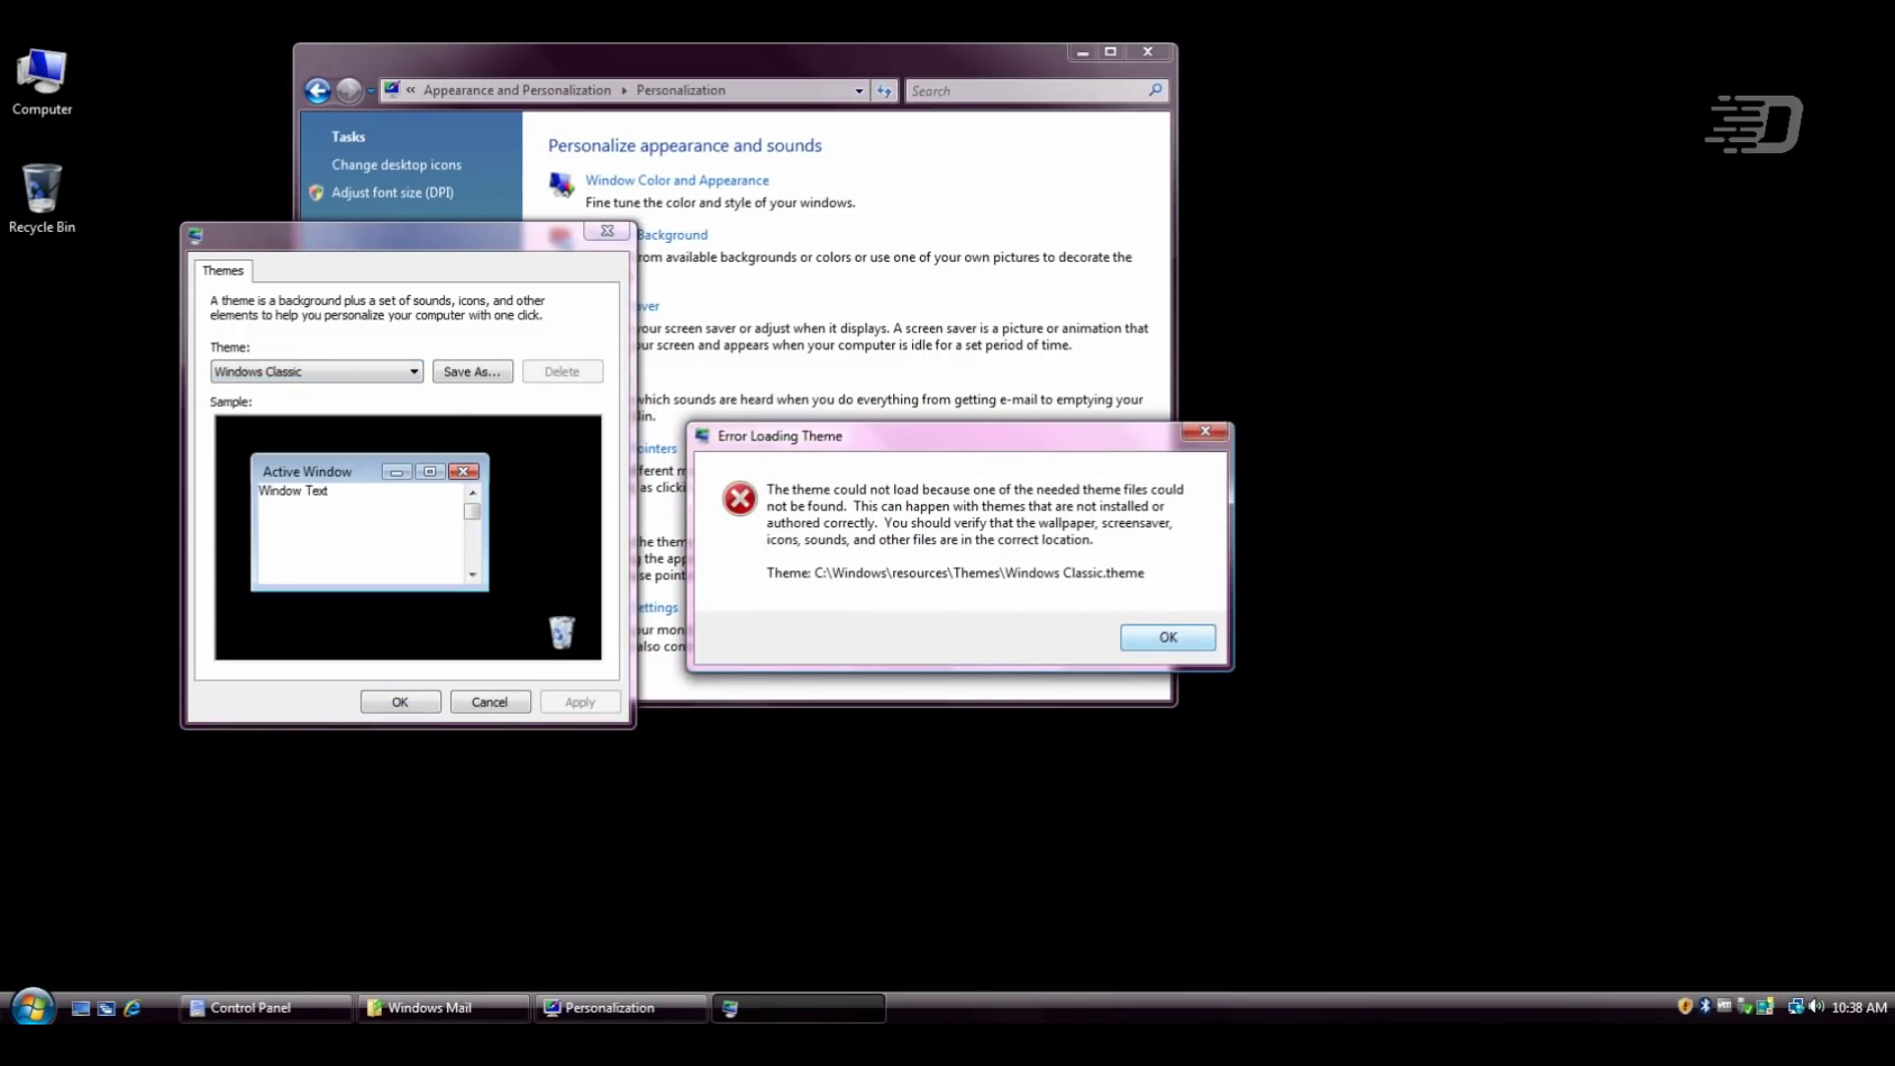
key("Return")
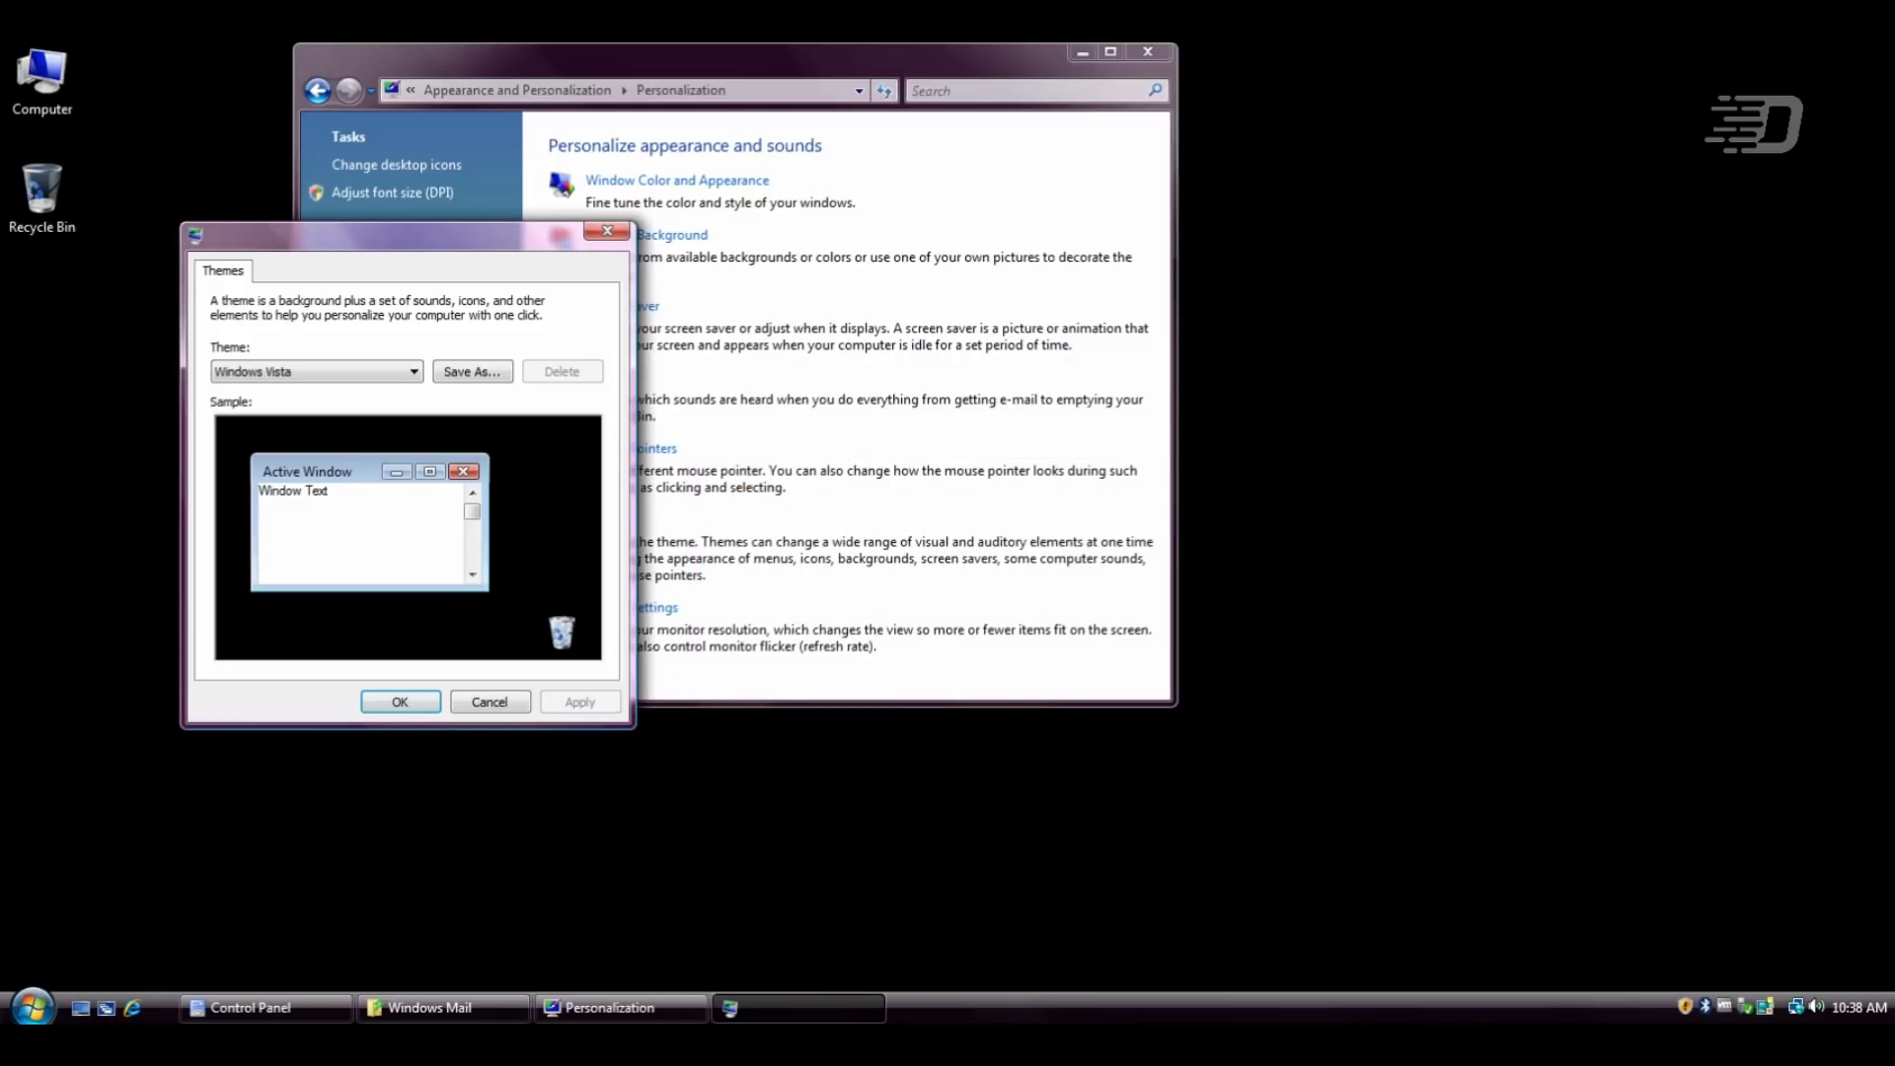
key("Return")
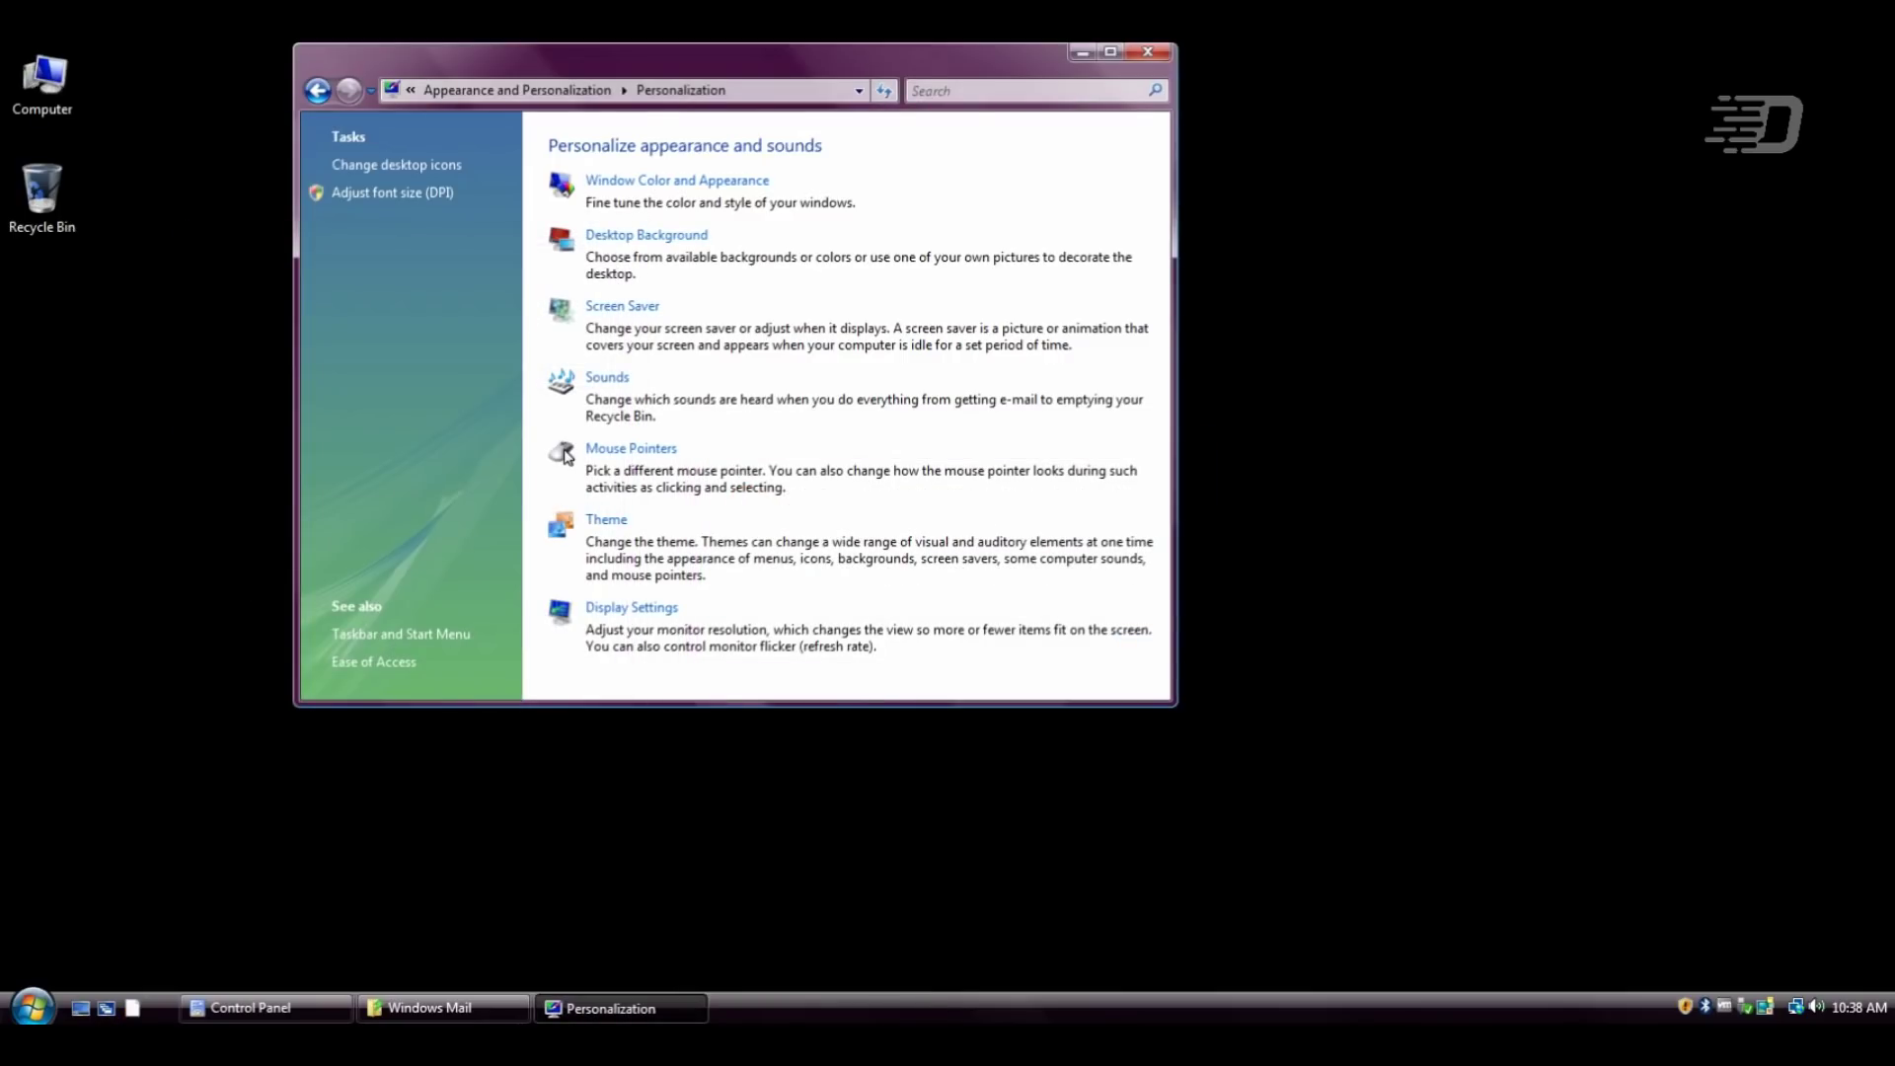
Revisit the window color page, reopen and confirm the theme settings, and close the crashed Task Scheduler Engine
left_click(676, 180)
key("alt+Left")
left_click(605, 519)
left_click(341, 397)
left_click(341, 396)
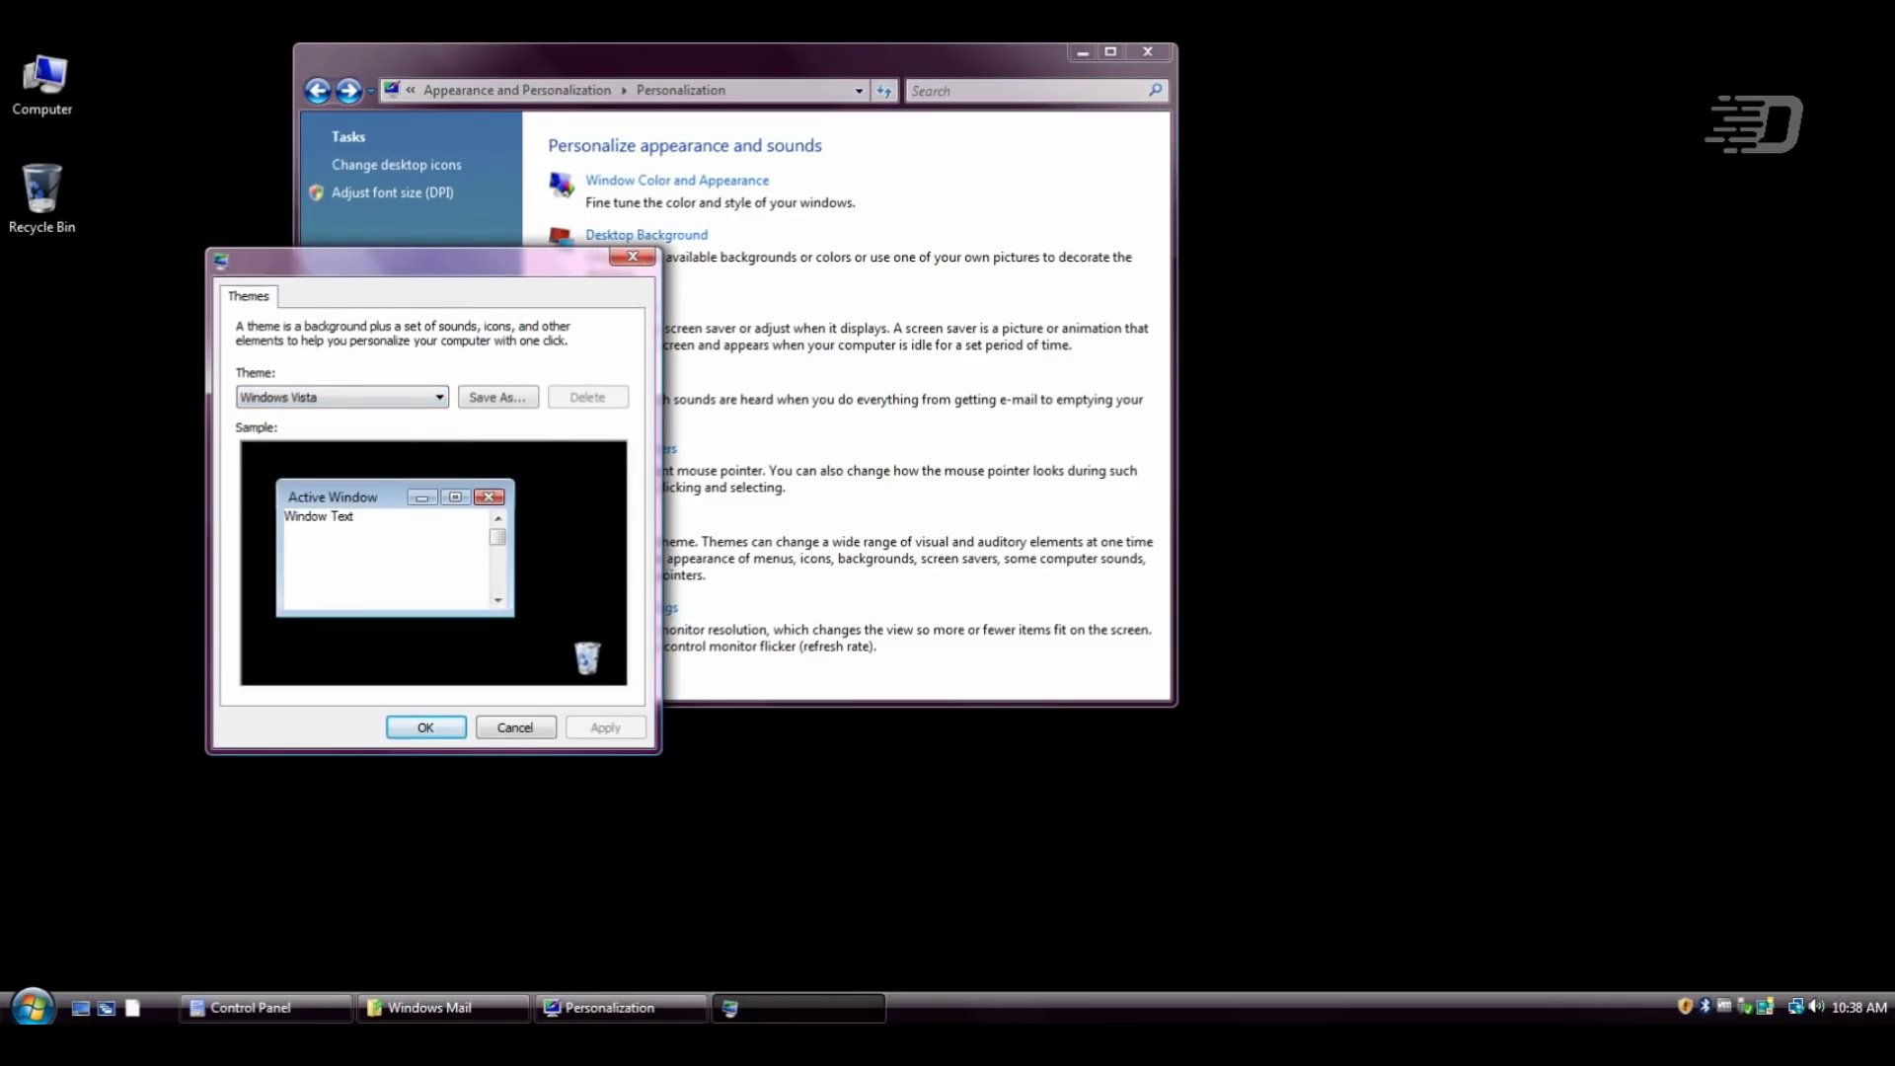
left_click(341, 416)
left_click(424, 727)
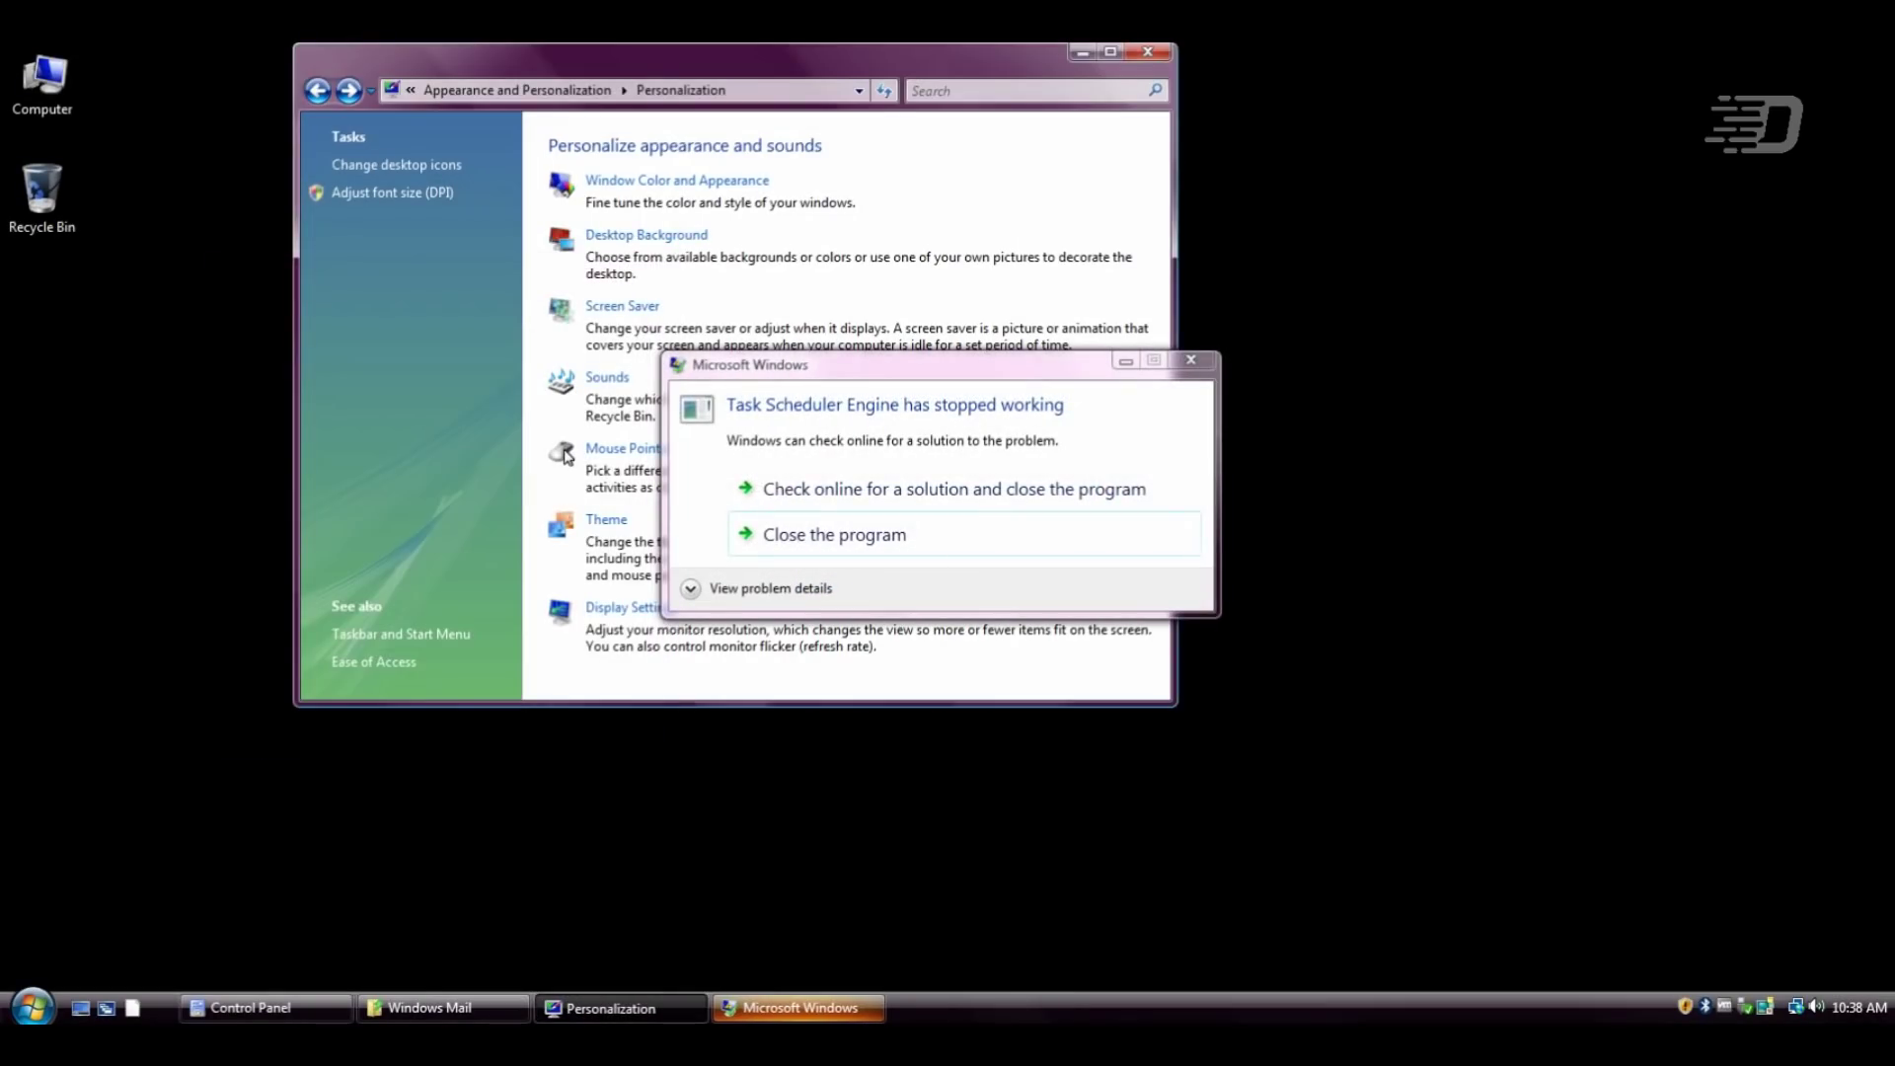
left_click(834, 534)
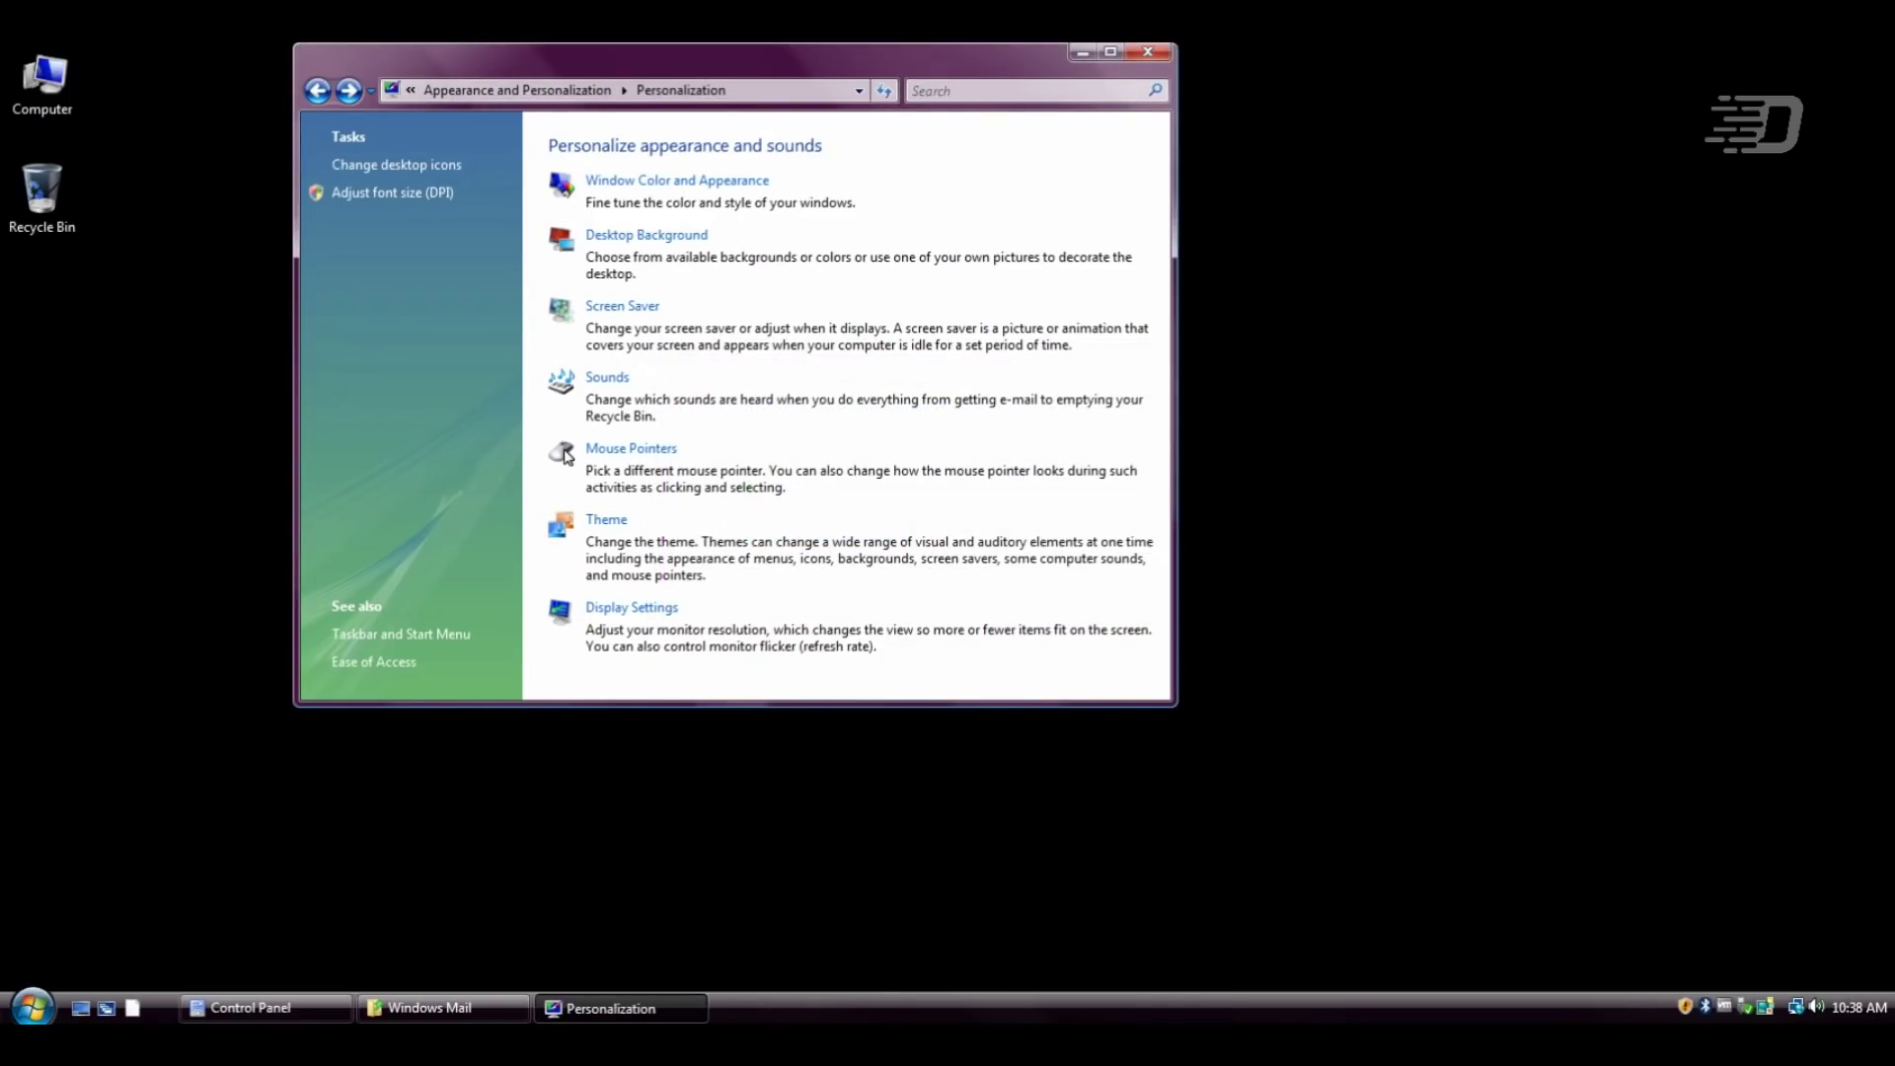
Try the 3D Text screen saver in the screen saver settings and close the crashed program
left_click(622, 305)
left_click(181, 402)
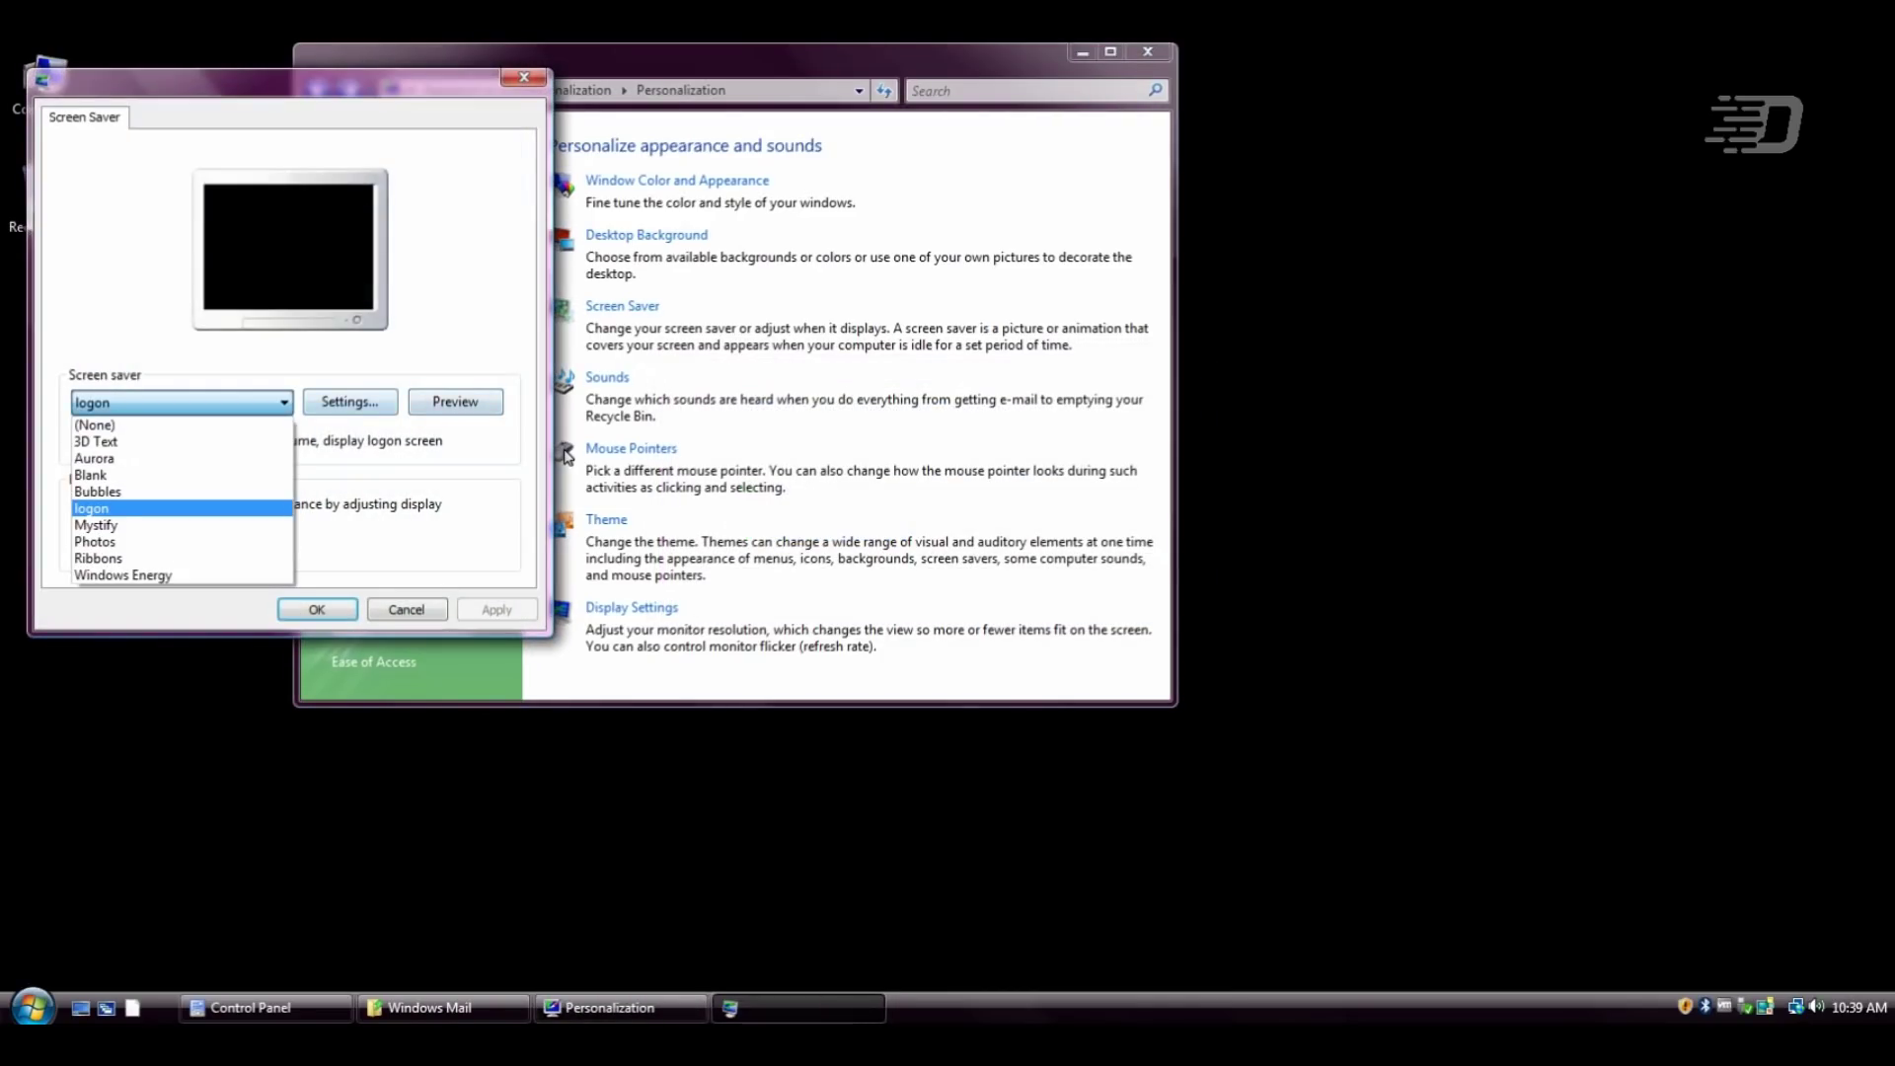
left_click(181, 441)
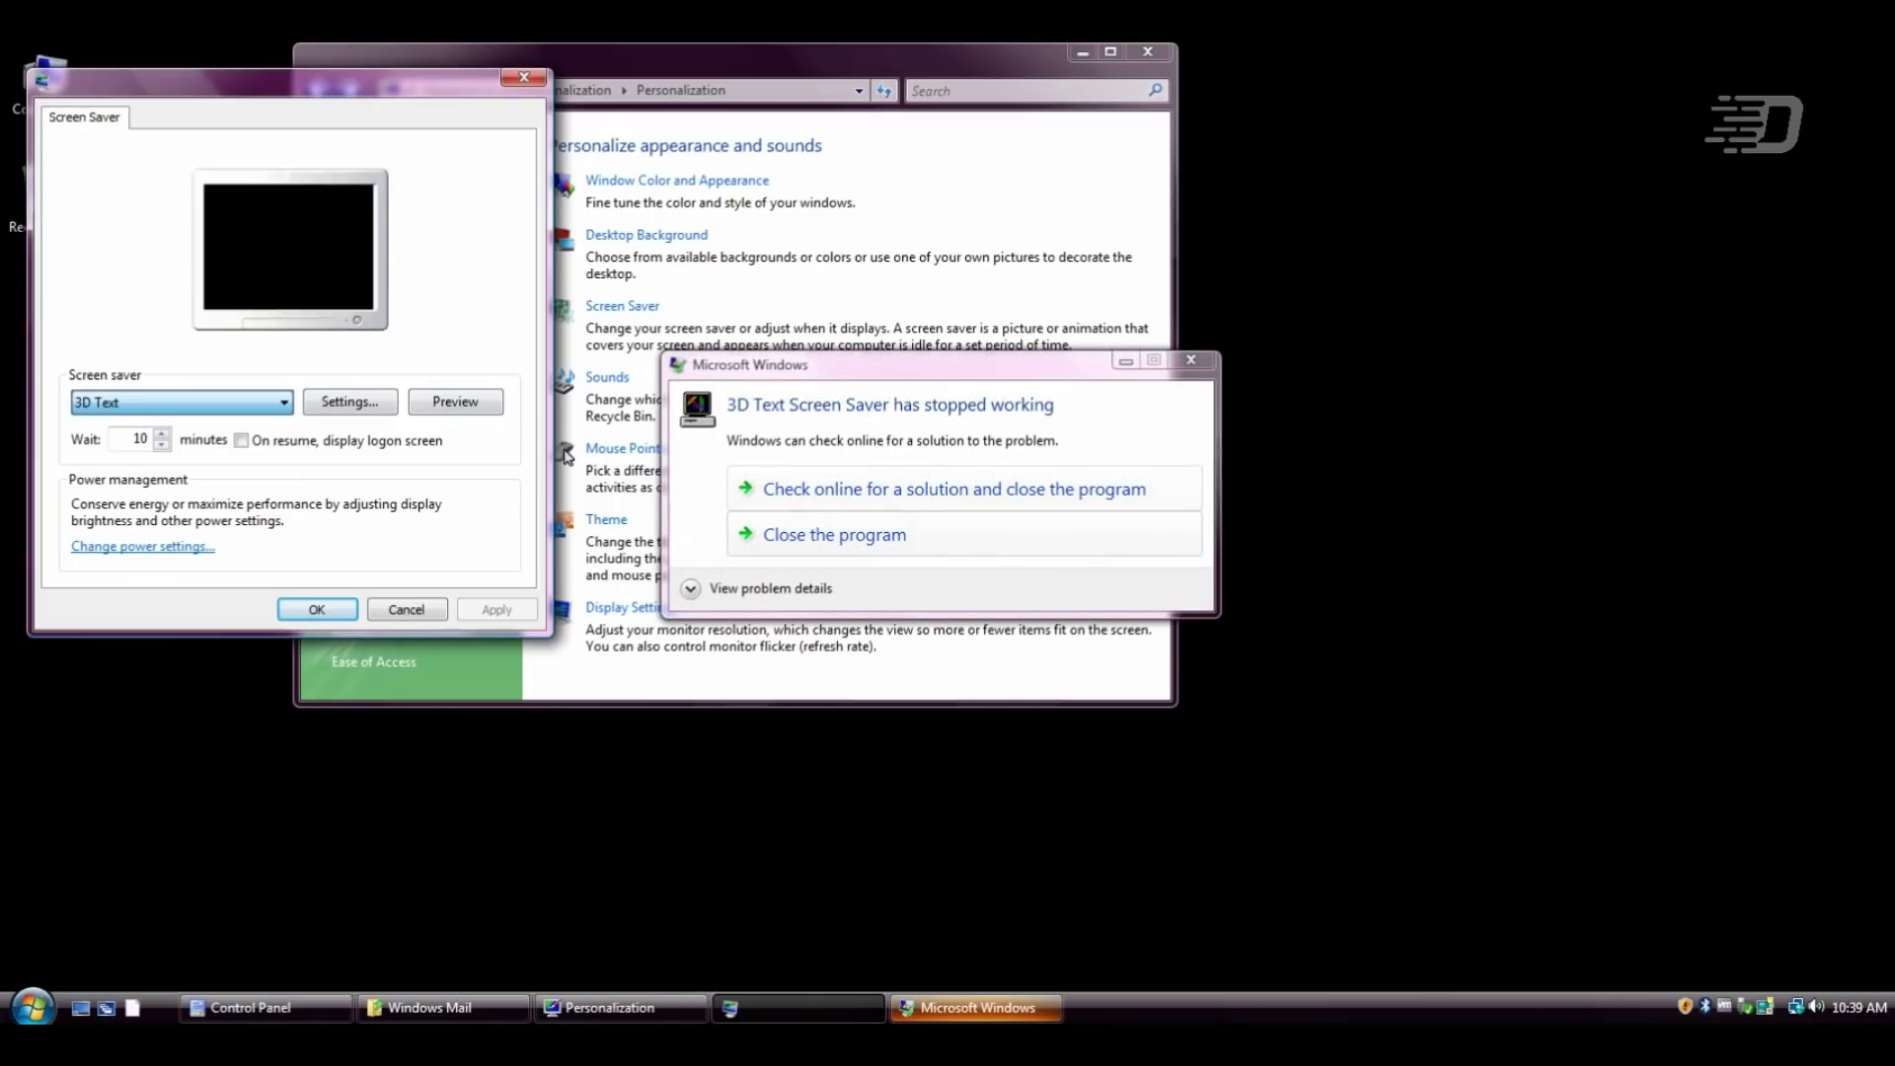
left_click(834, 534)
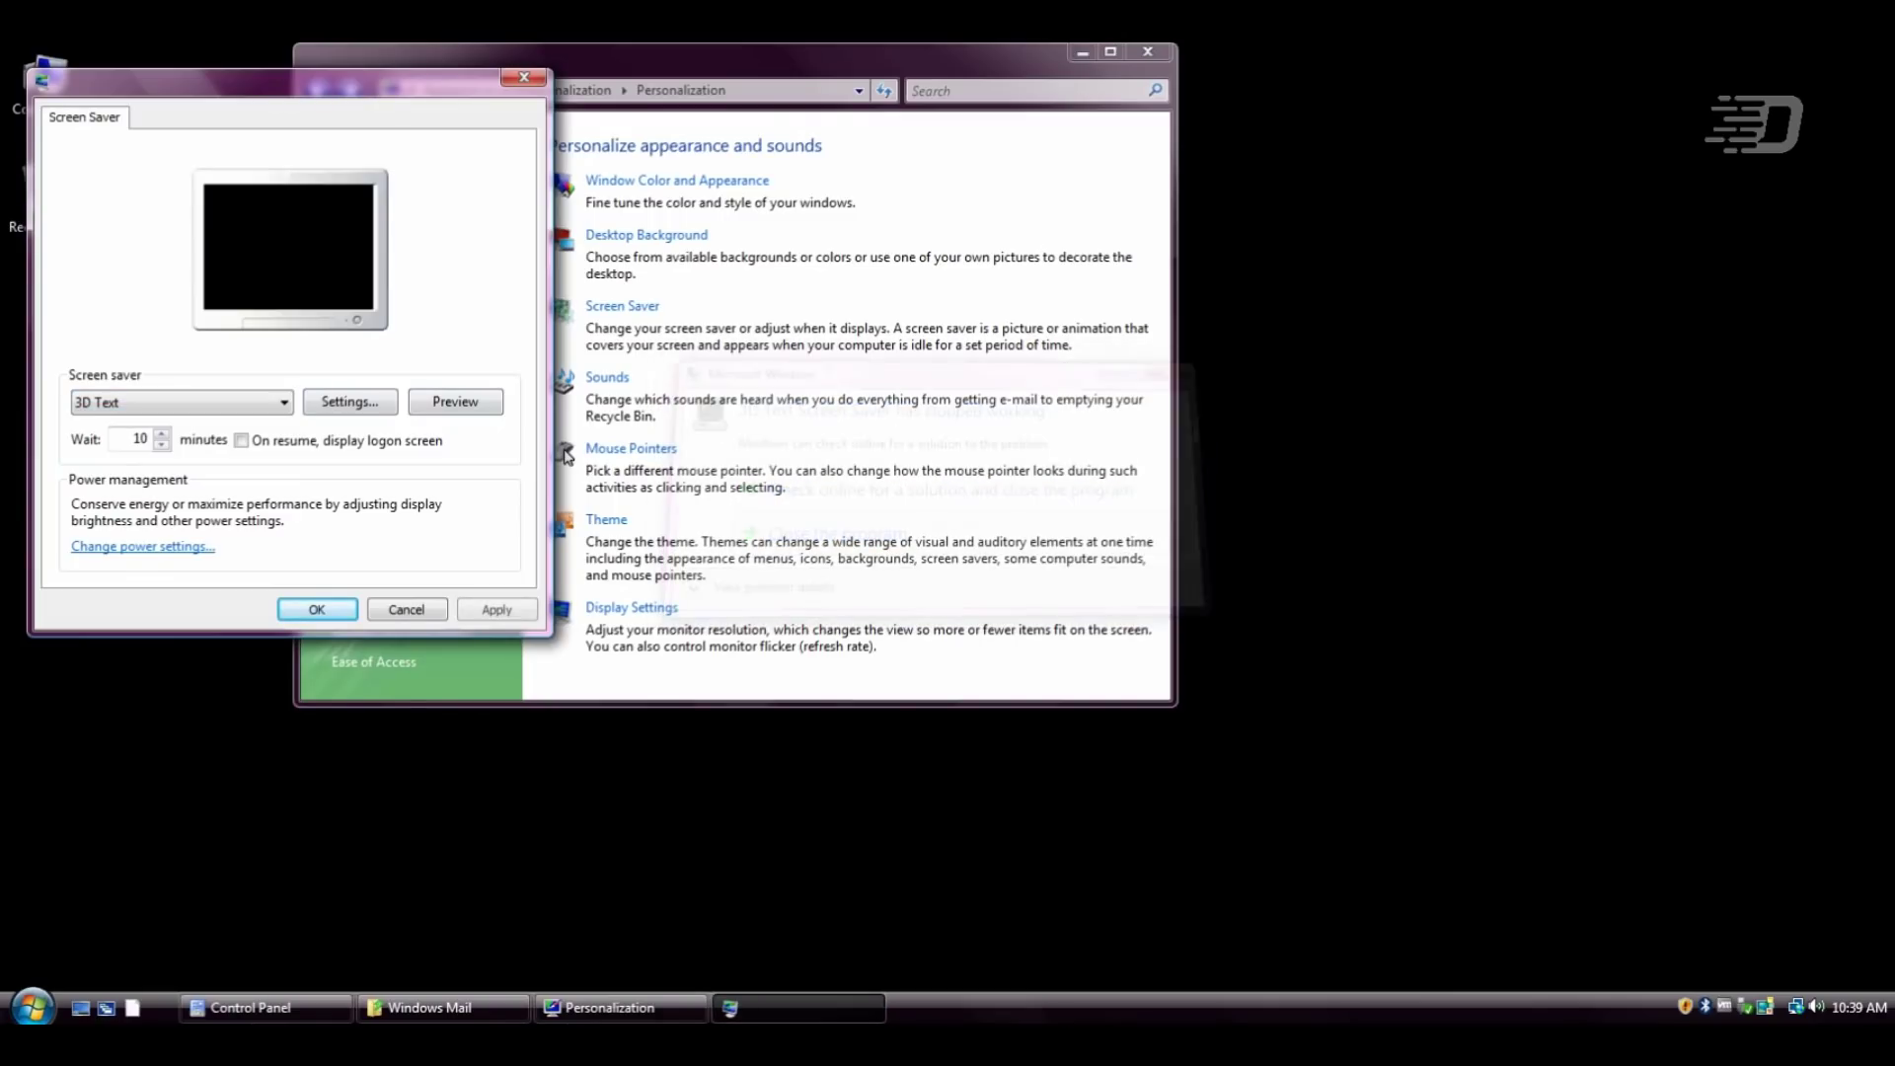
Preview the Aurora, Blank, Bubbles and logon screen savers one after another
left_click(182, 402)
left_click(182, 460)
left_click(182, 401)
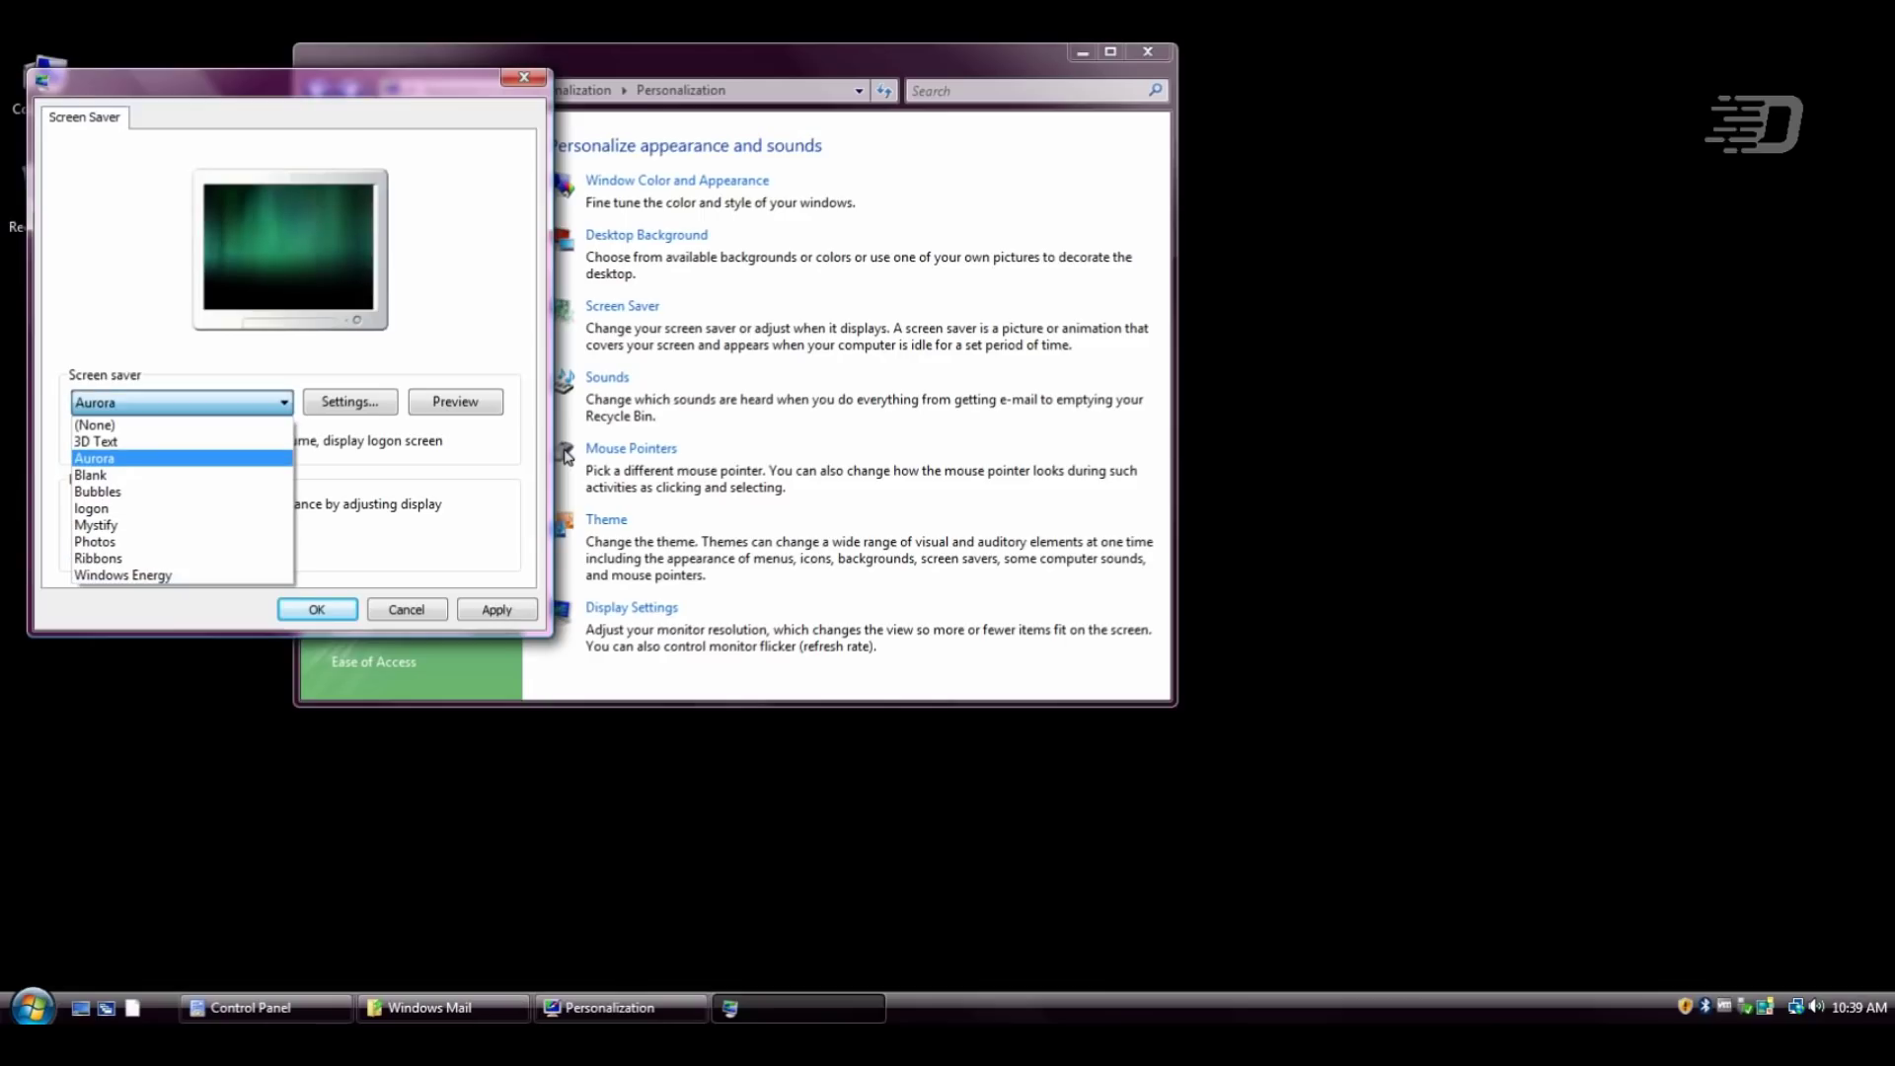
left_click(94, 475)
left_click(181, 402)
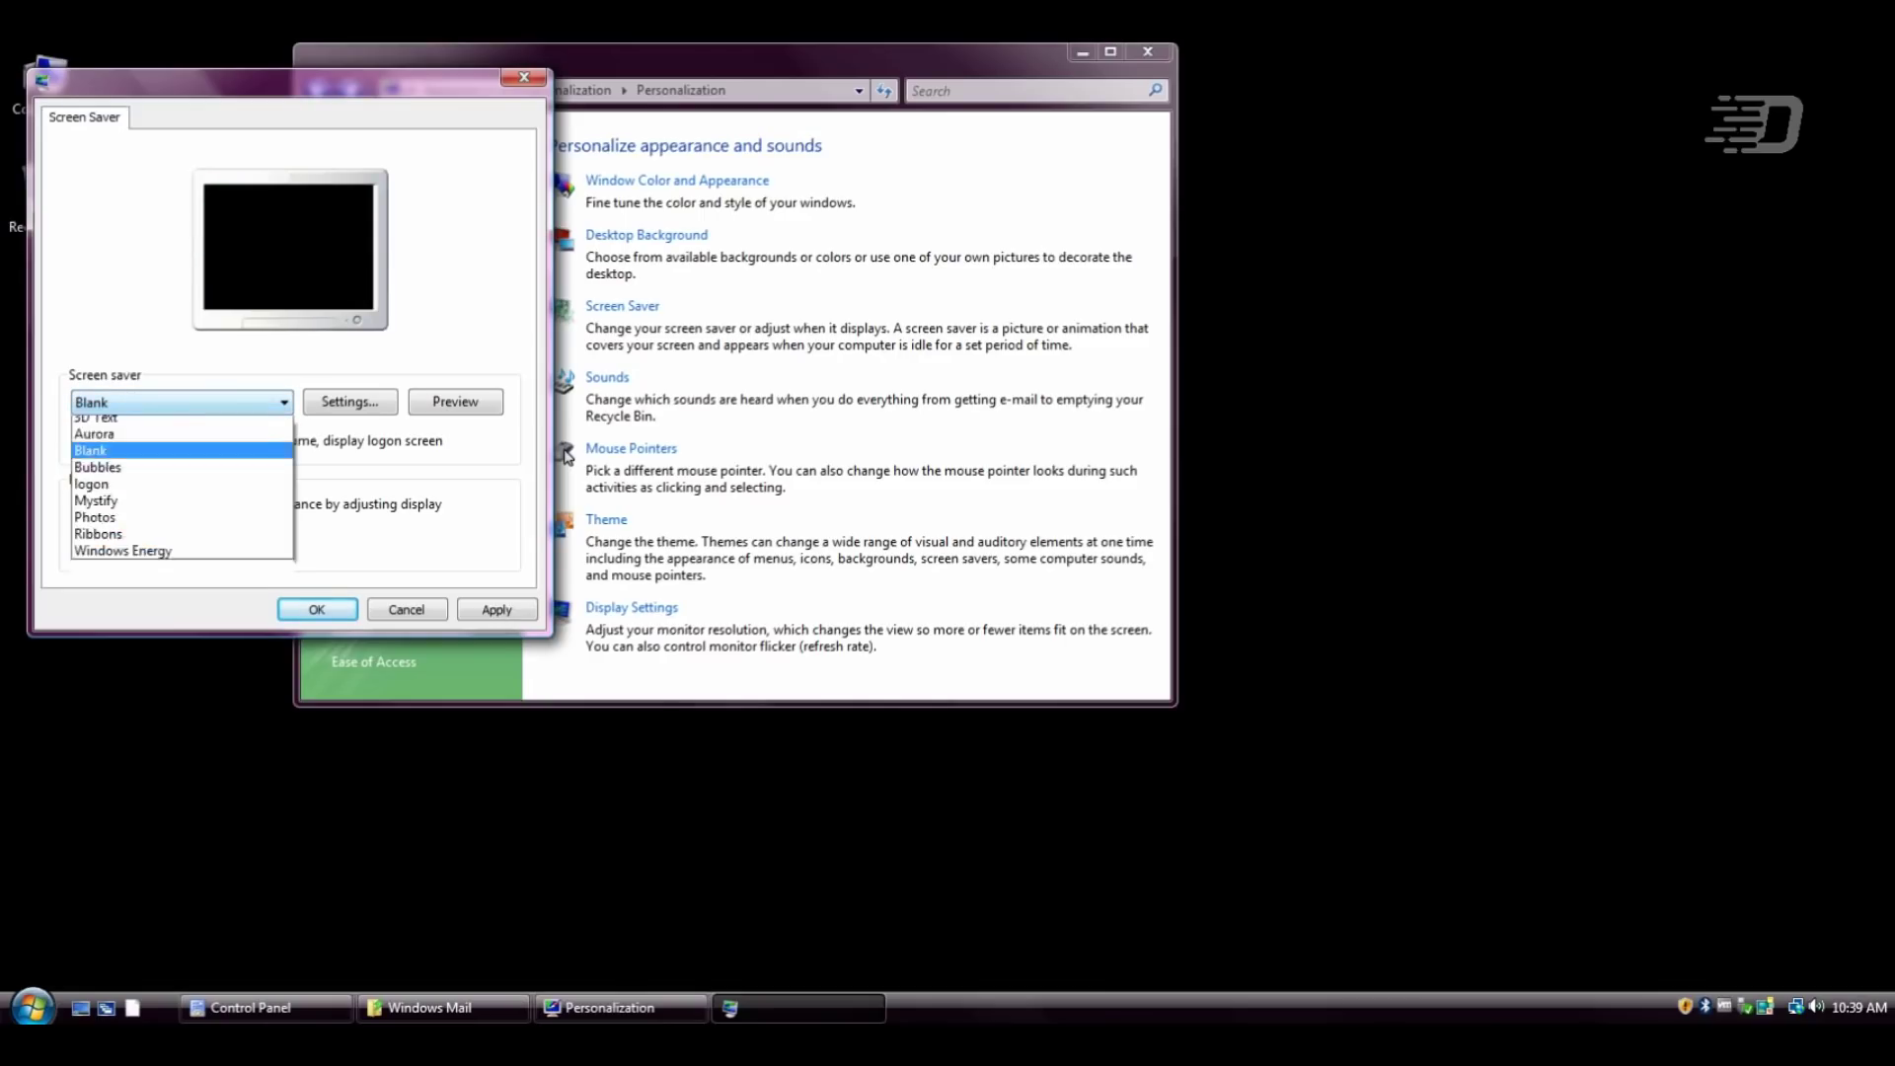
left_click(97, 492)
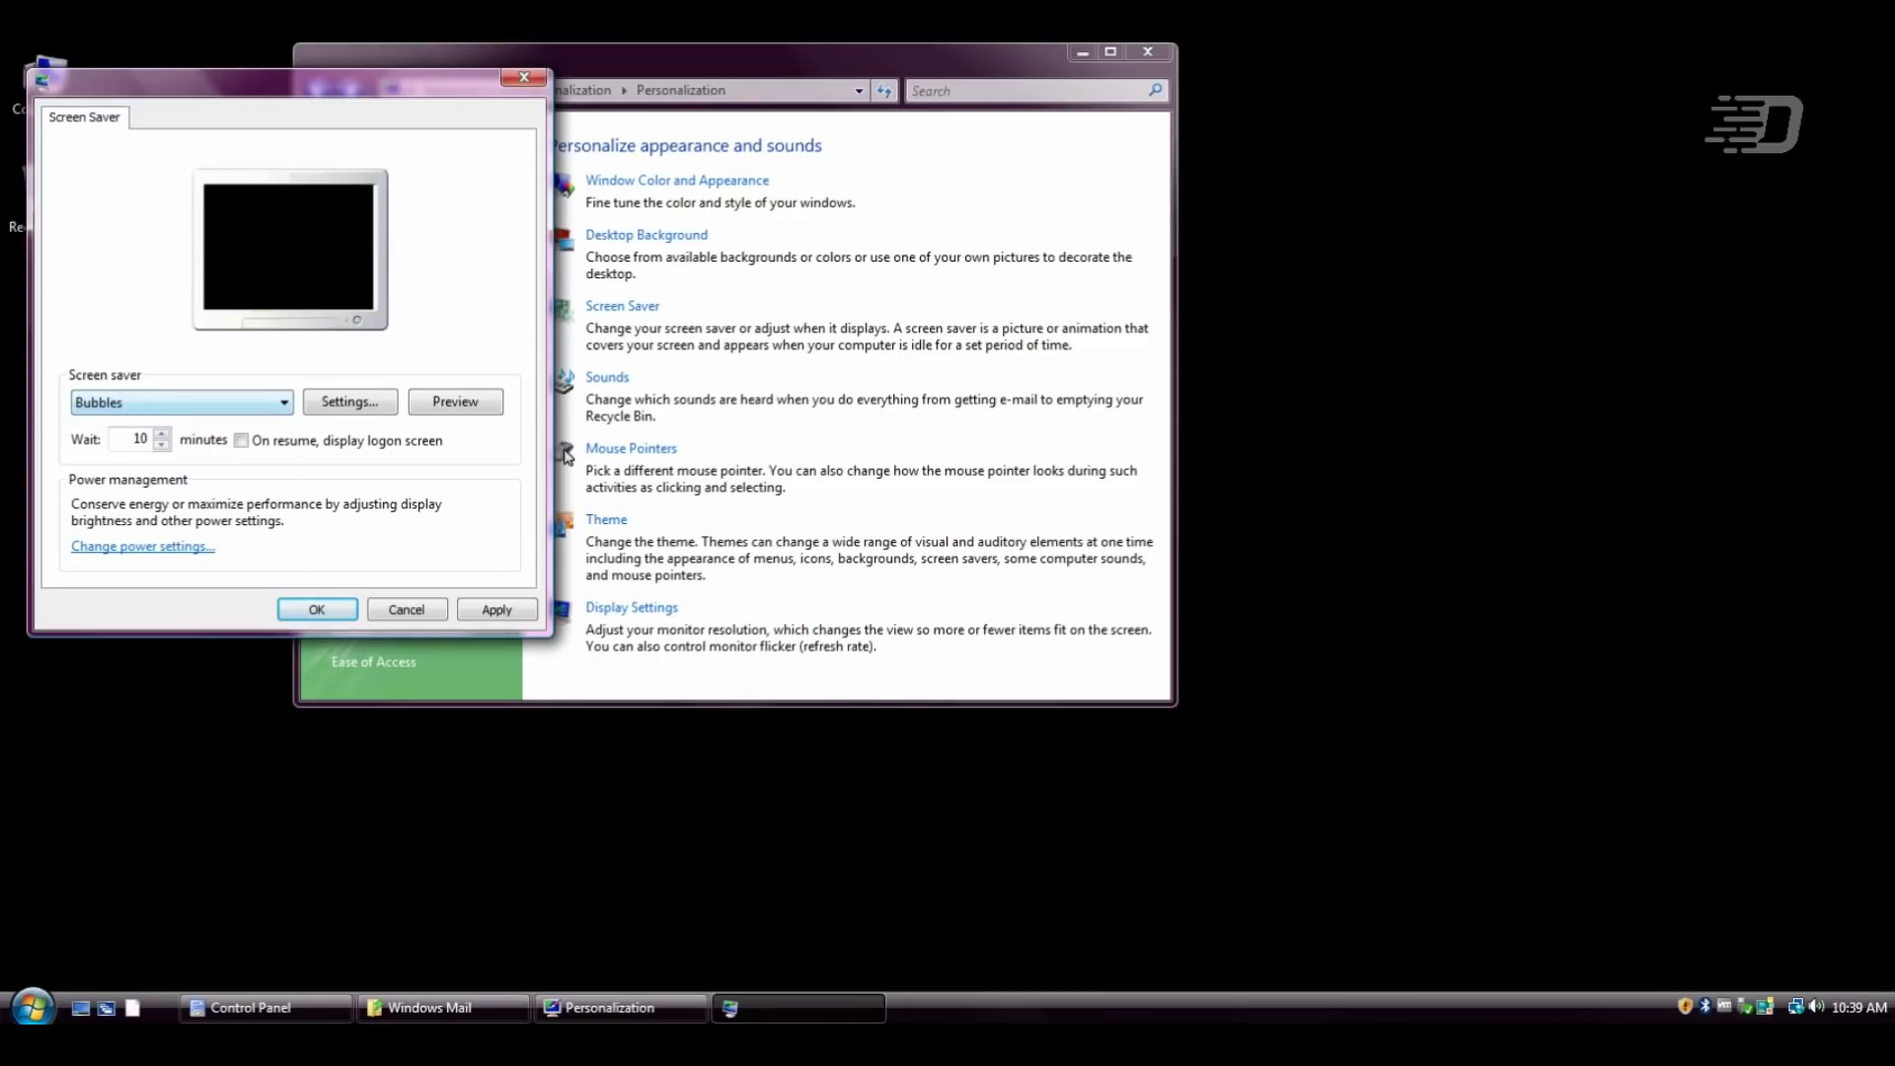
left_click(181, 401)
left_click(95, 508)
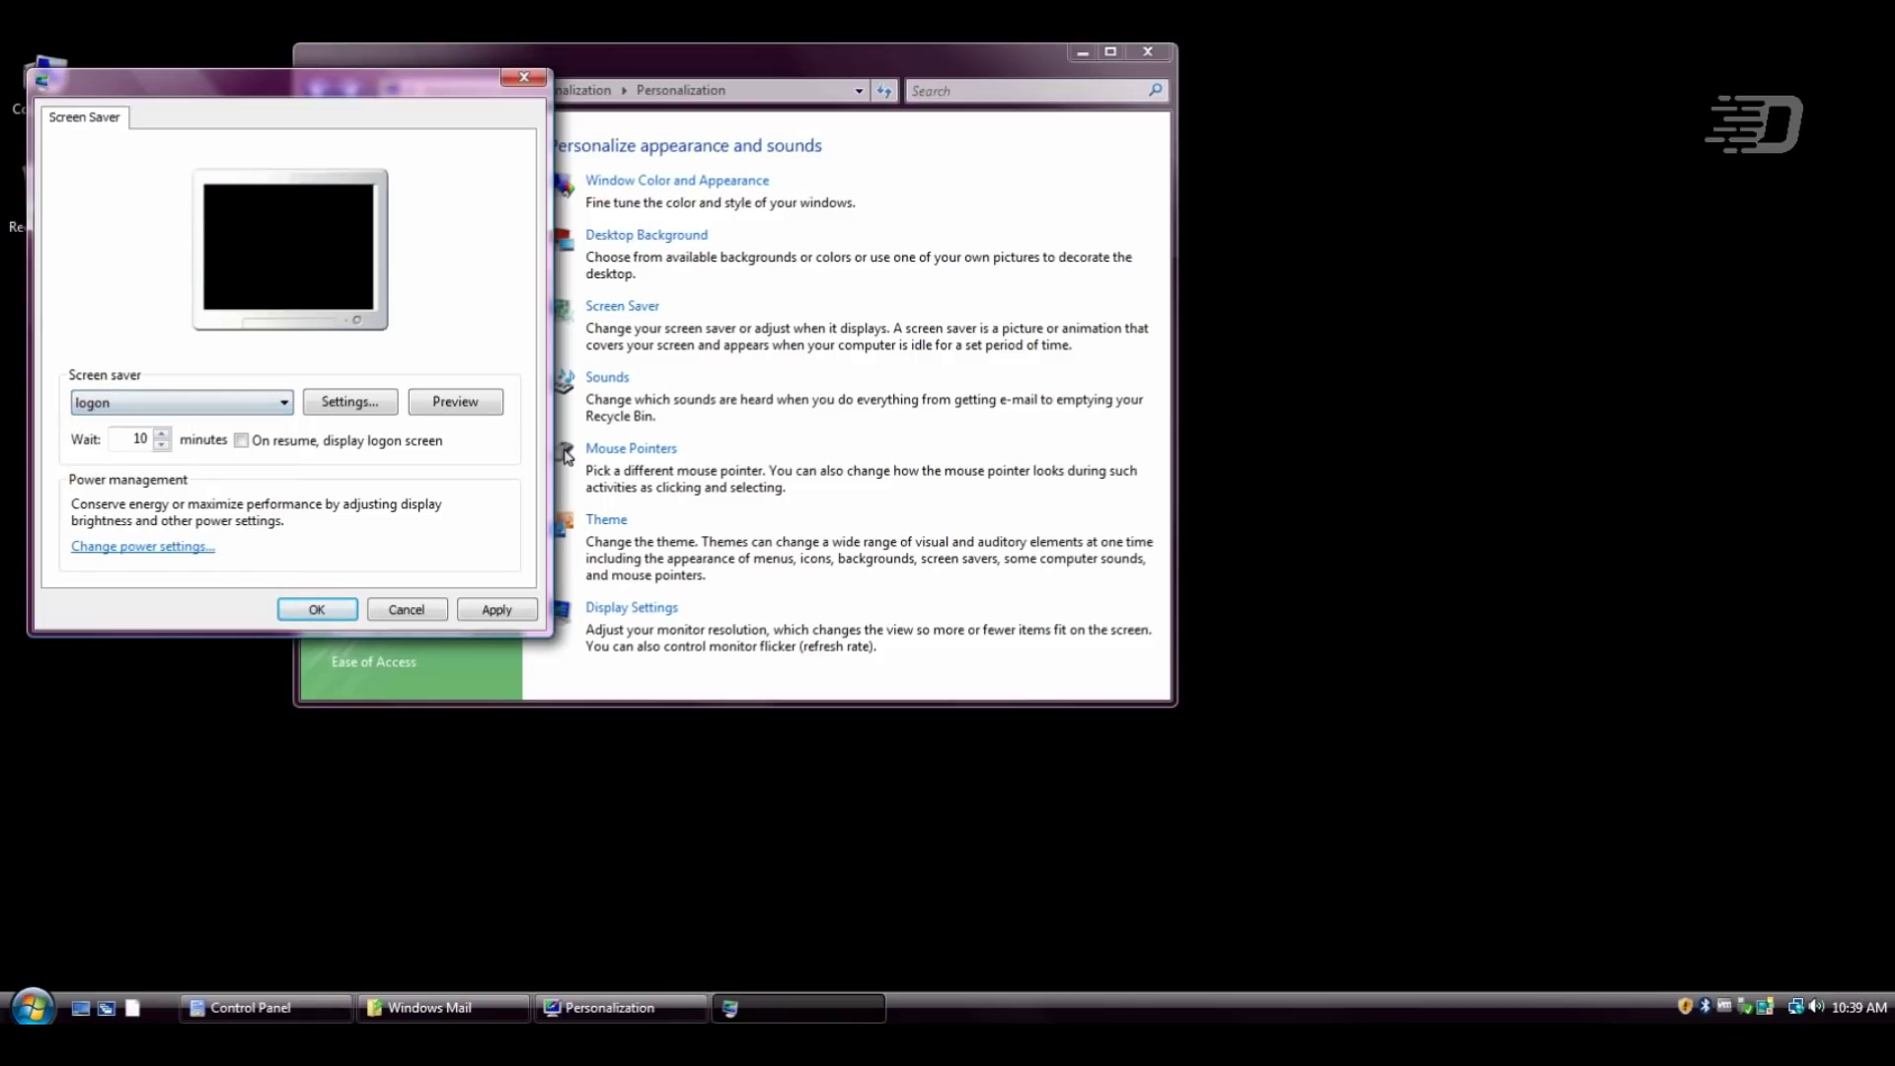
Preview the Mystify, Photos and Ribbons screen savers one after another
left_click(182, 402)
left_click(95, 525)
left_click(181, 402)
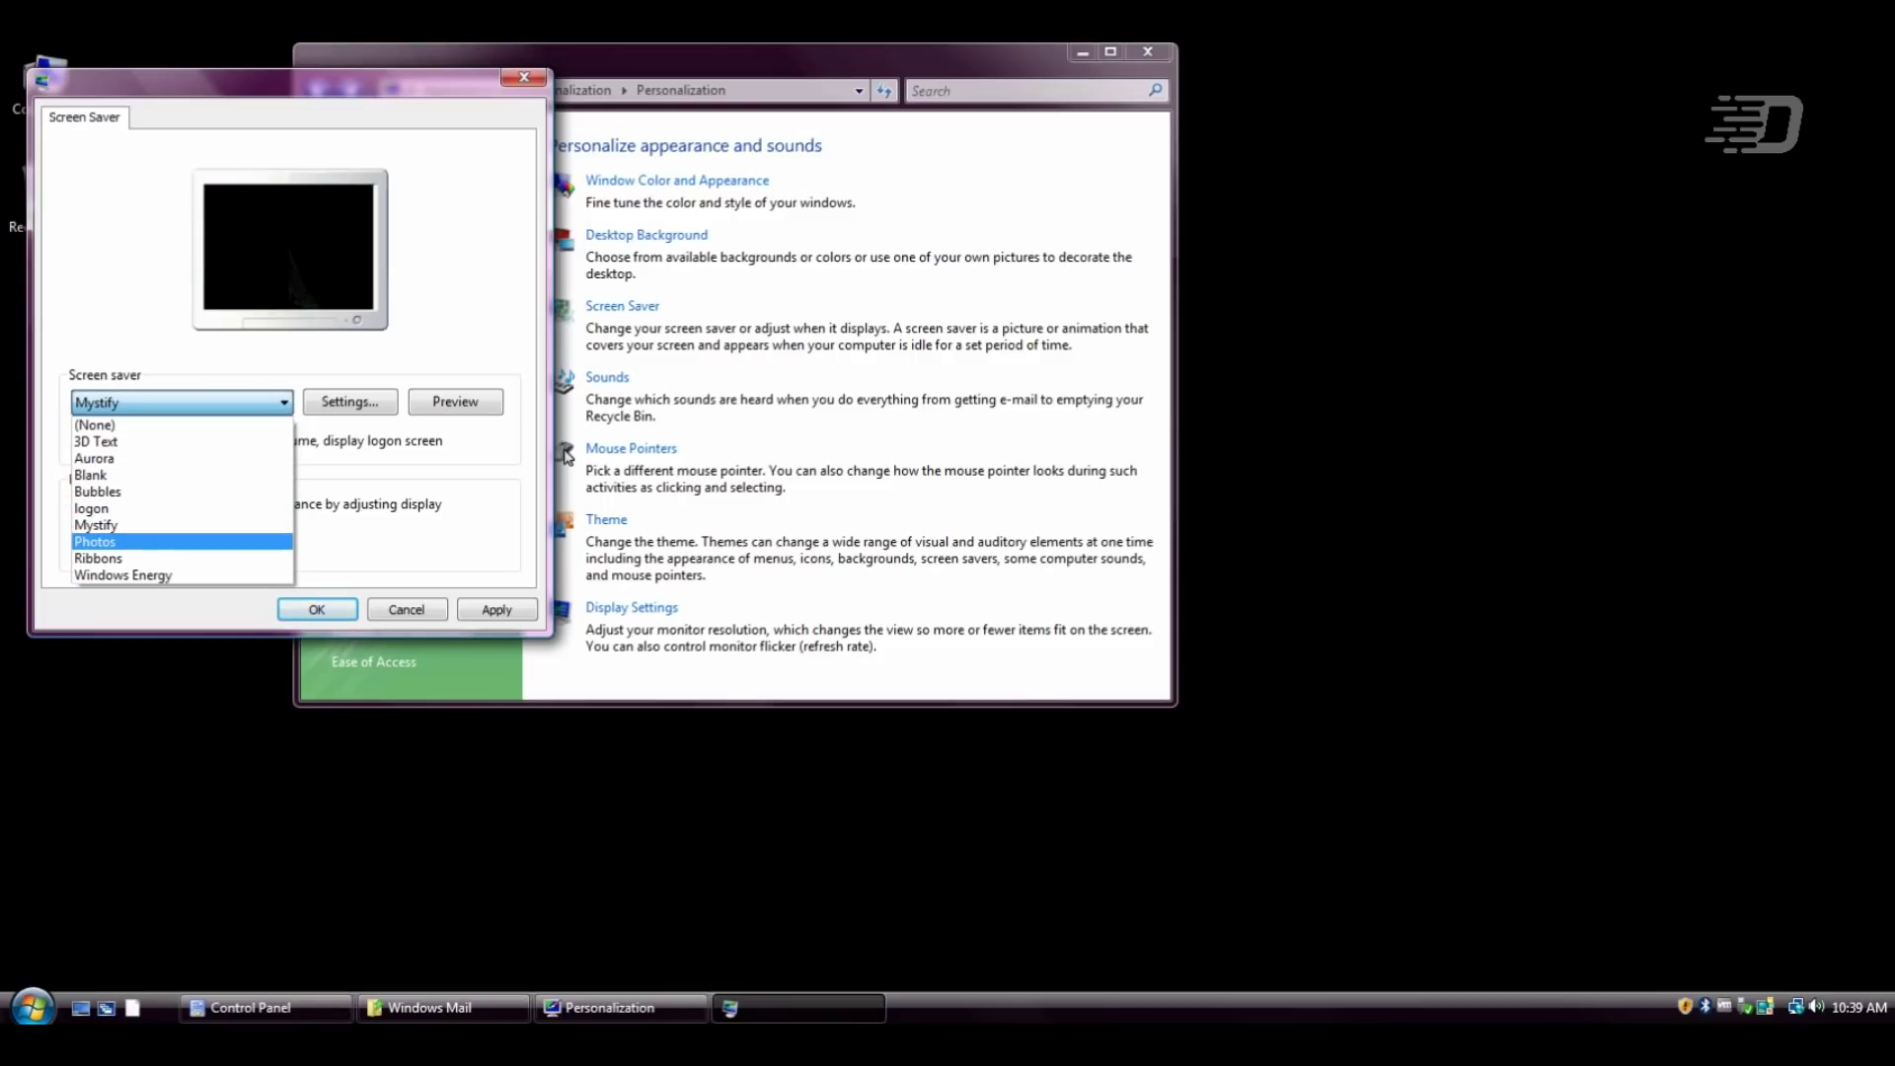
left_click(95, 541)
left_click(182, 401)
left_click(97, 557)
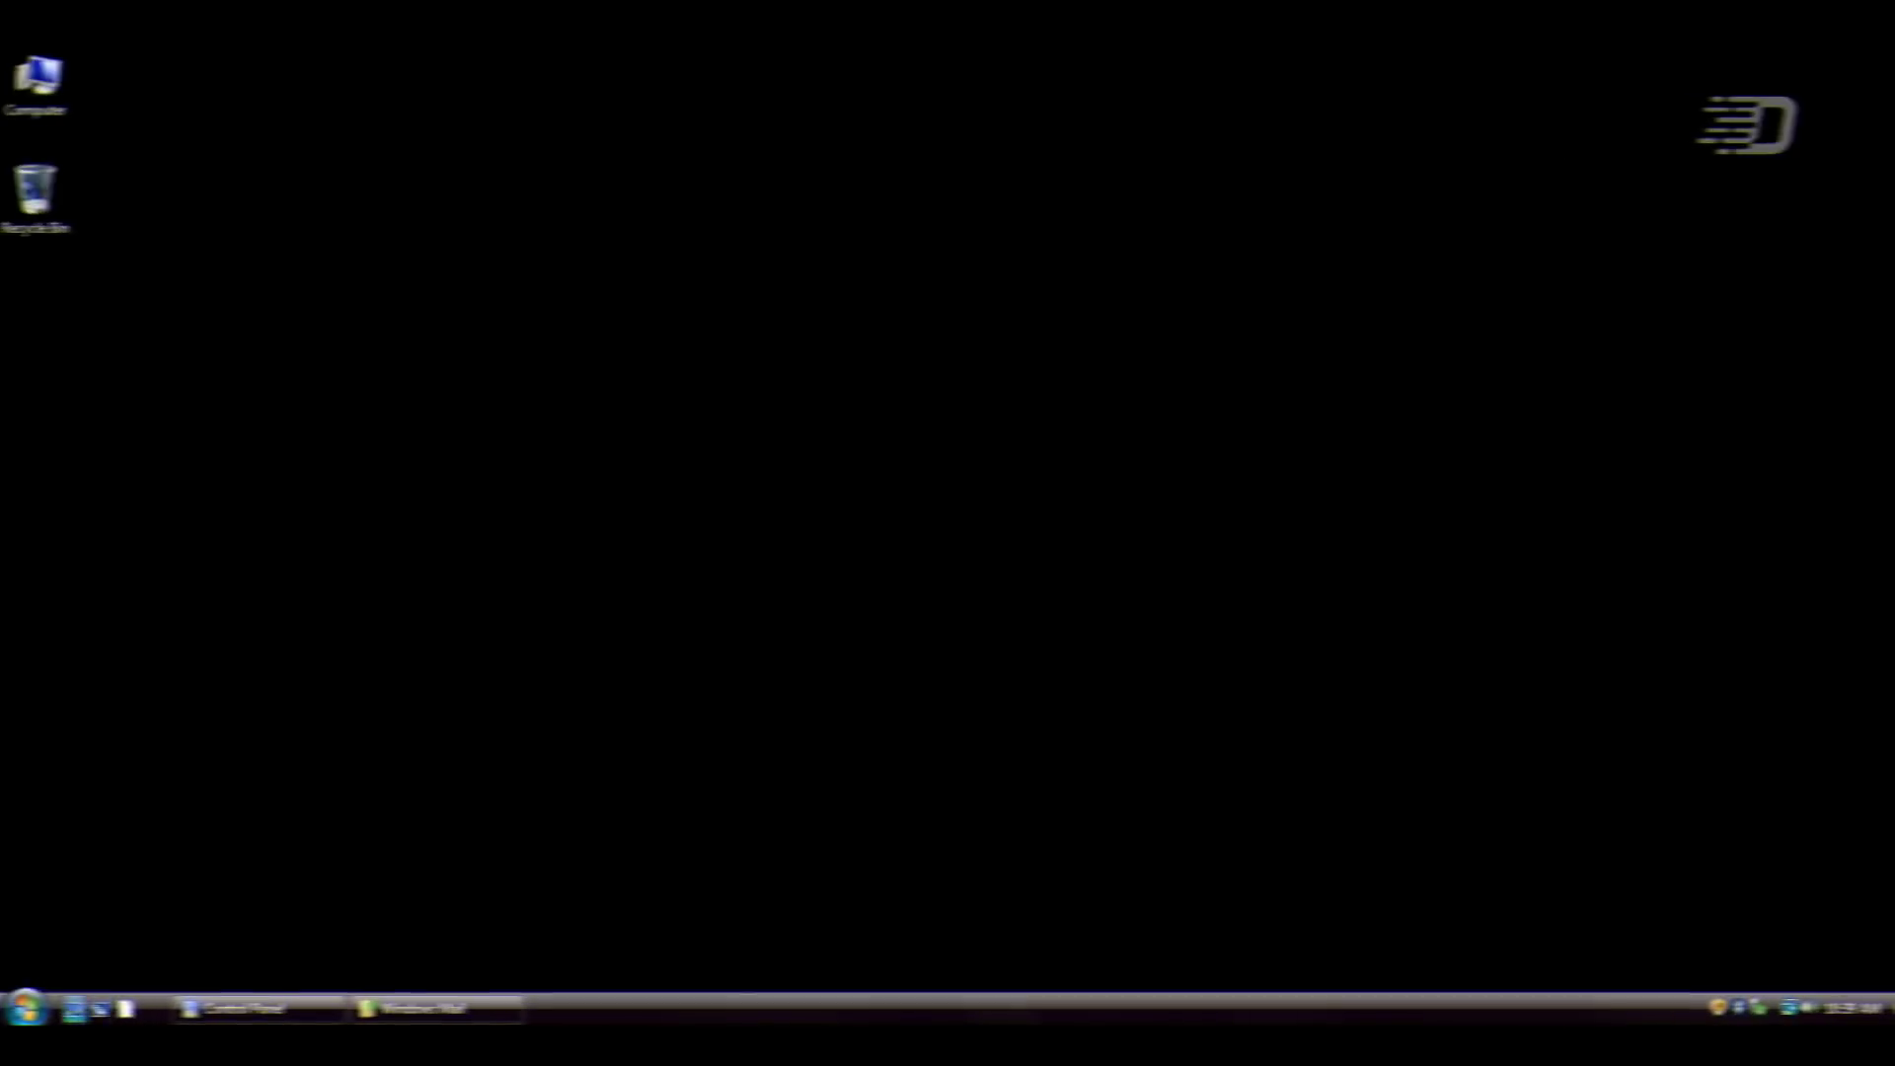
Log off the current Windows user account
key("super")
key("Right")
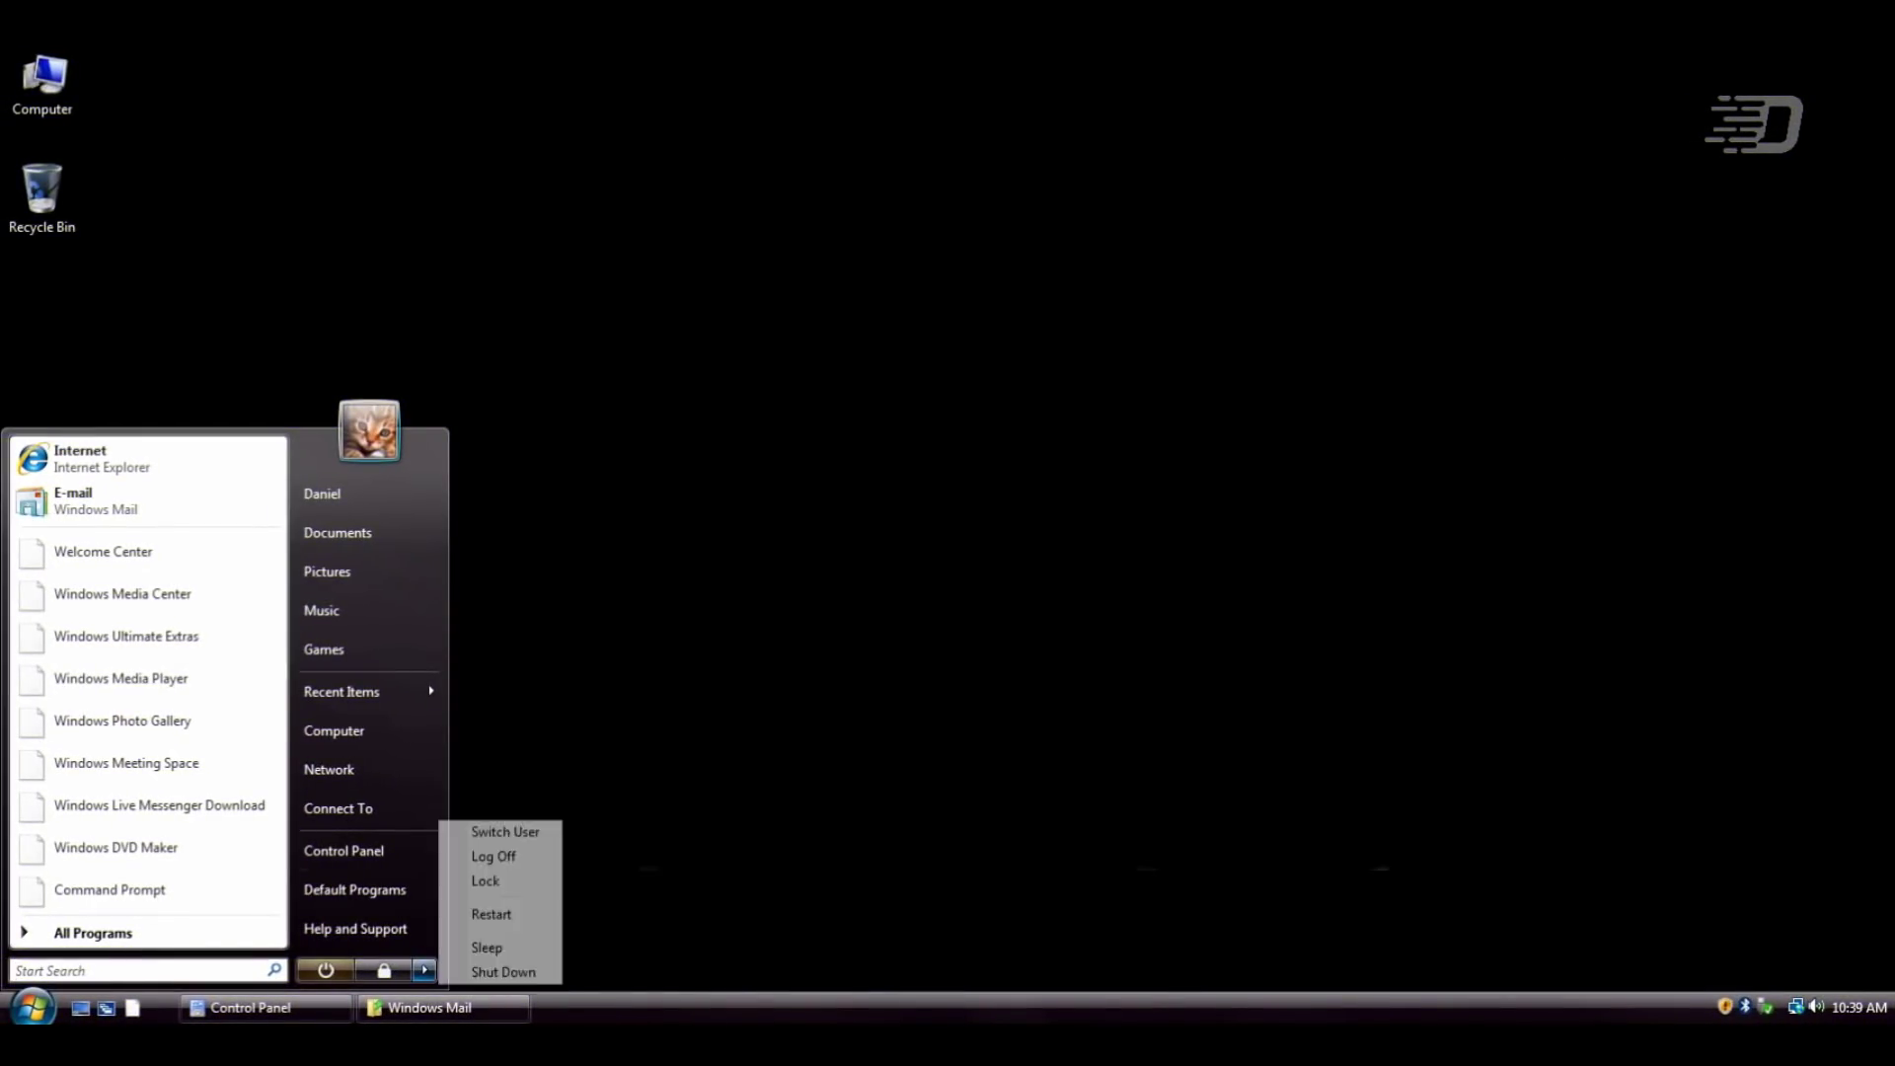
key("Up")
left_click(494, 855)
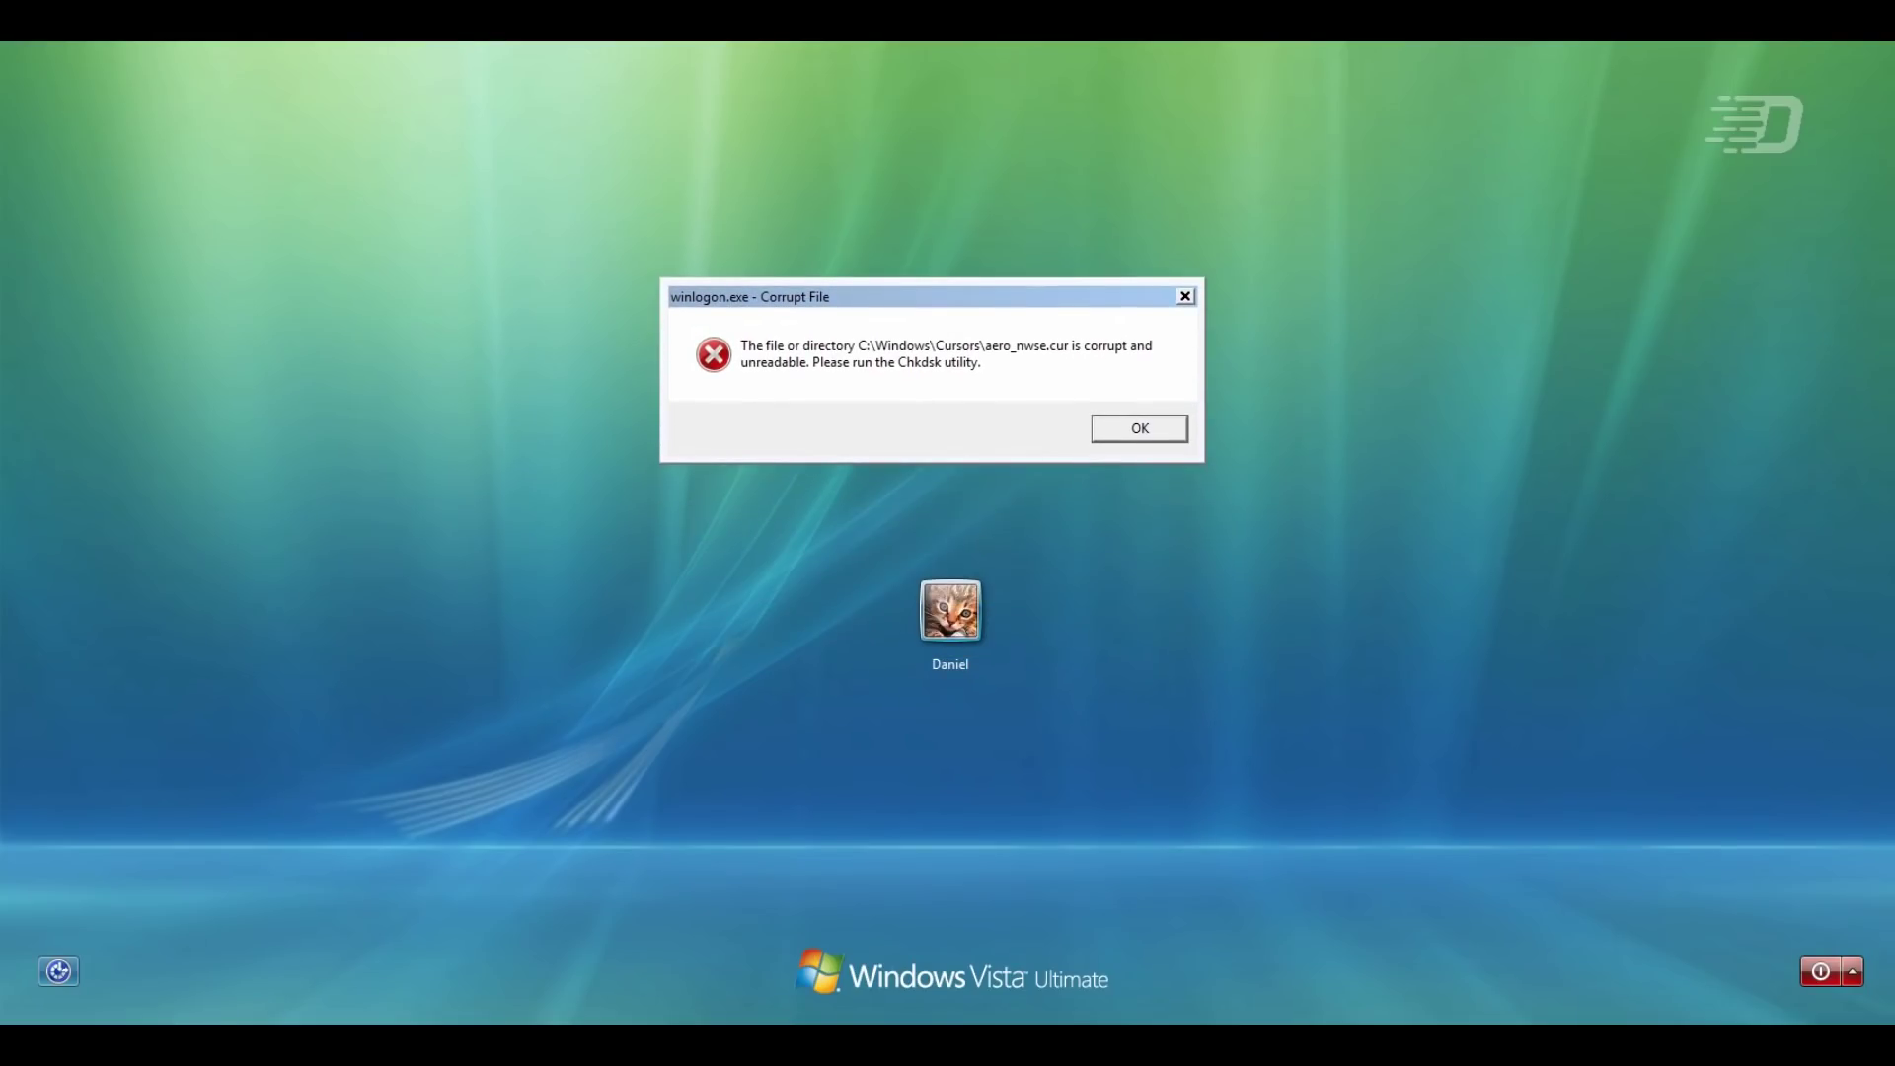
Dismiss the corrupt file errors on the logon screen and try to sign in to the user account
key("Return")
key("Return")
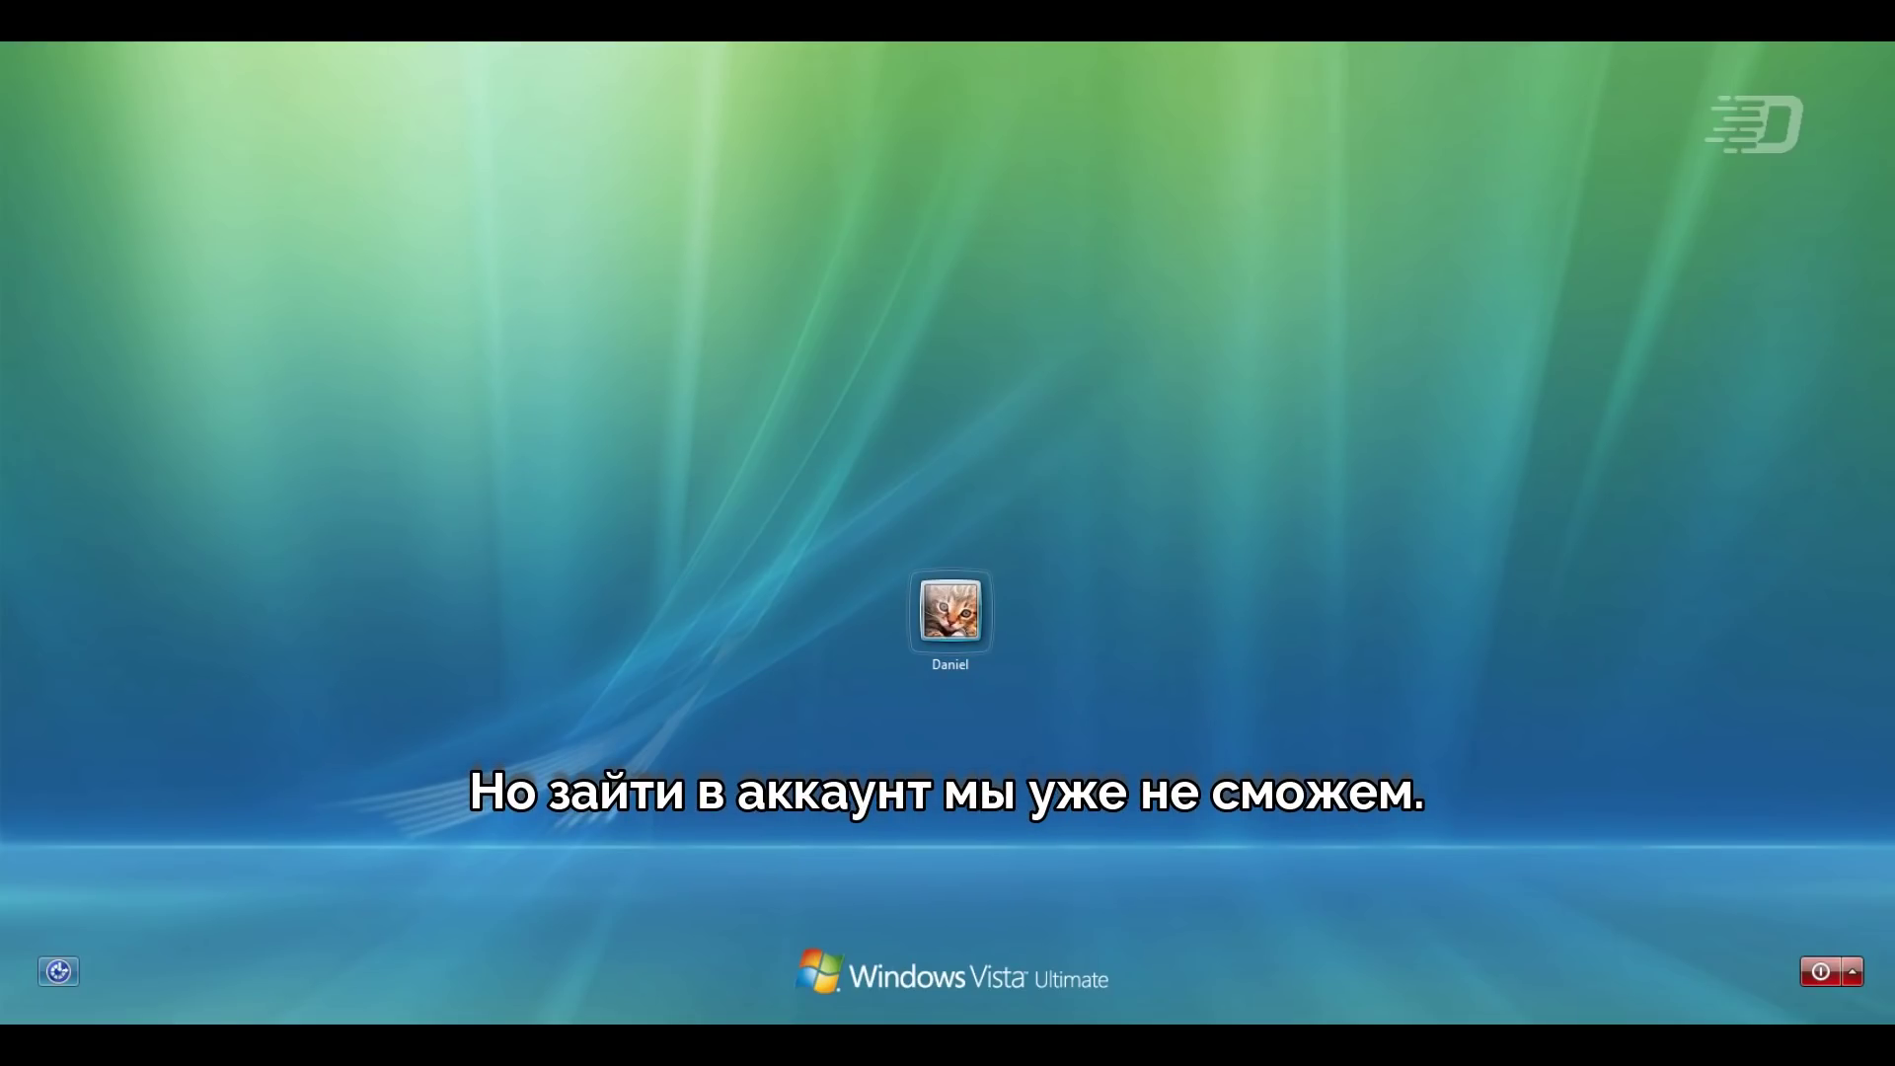
key("Return")
key("Return")
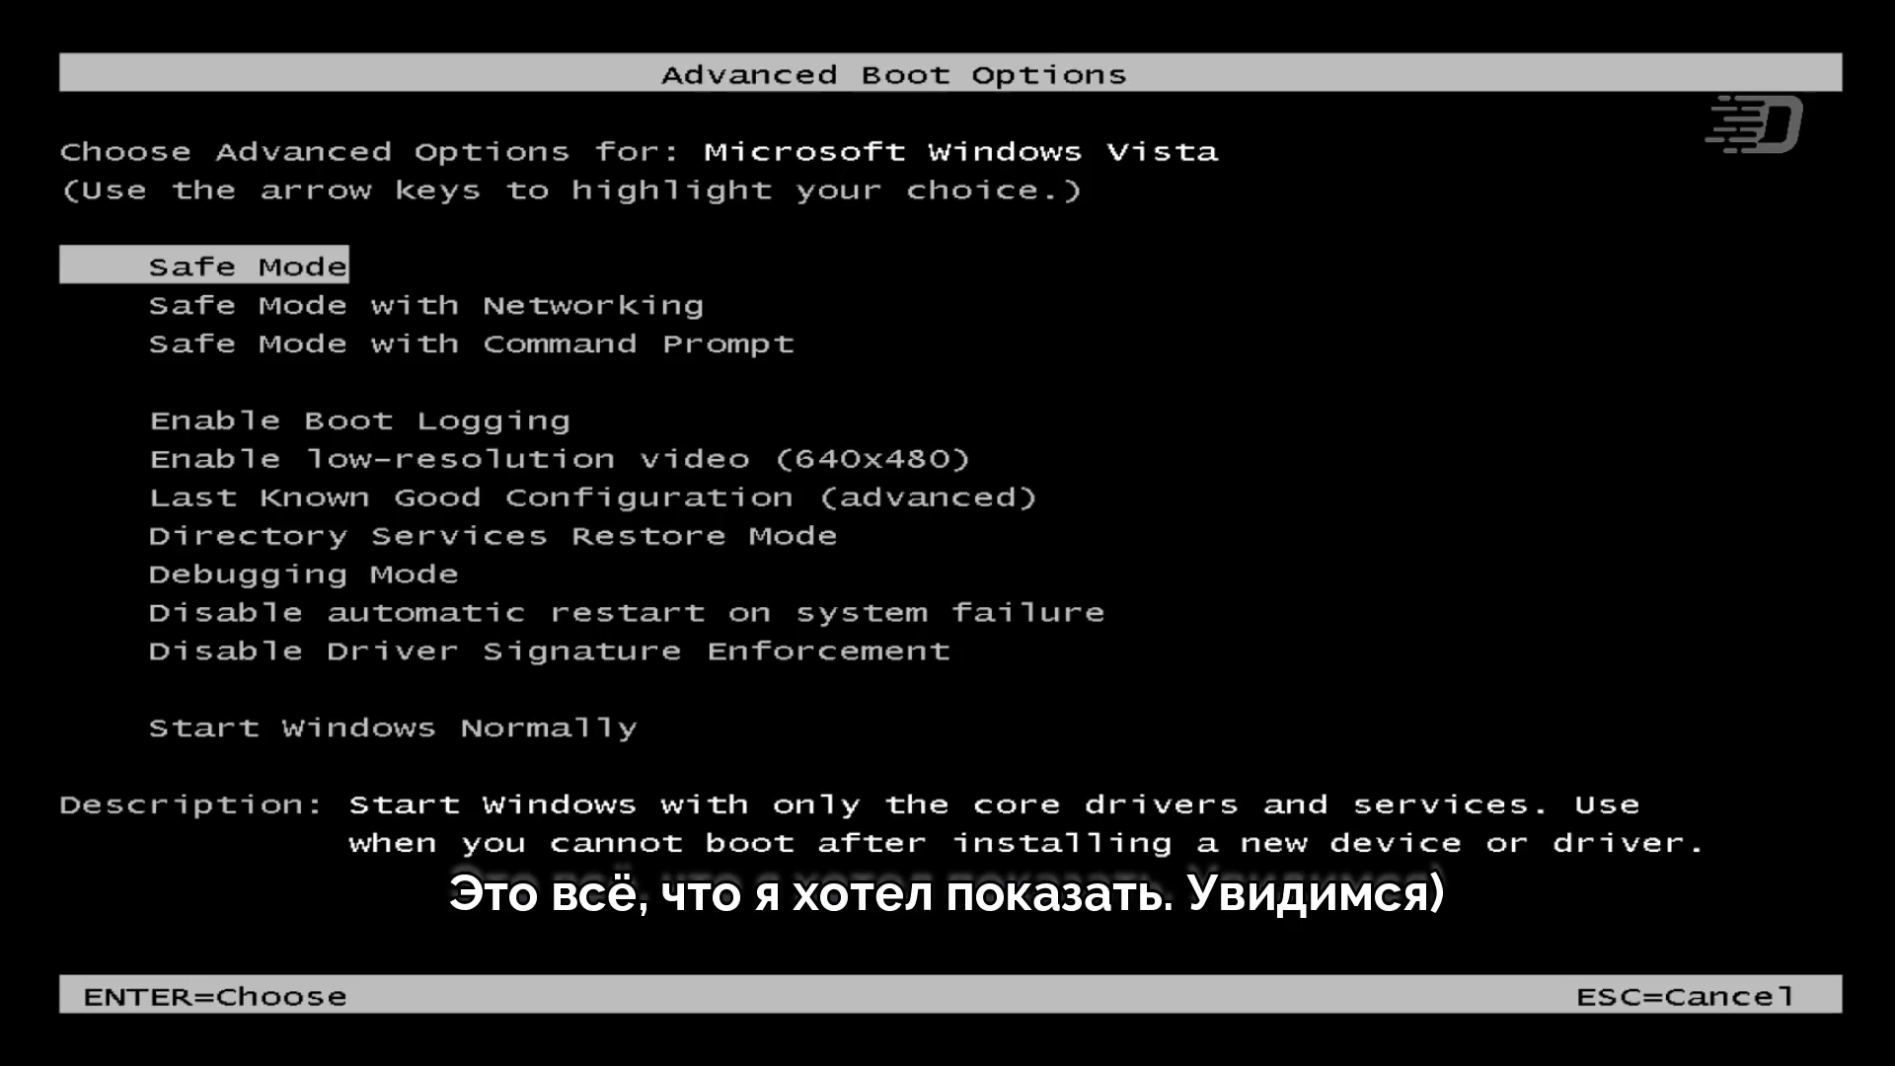
Look through the Advanced Boot Options for Windows Vista, moving from Safe Mode past Enable Boot Logging
key("Down")
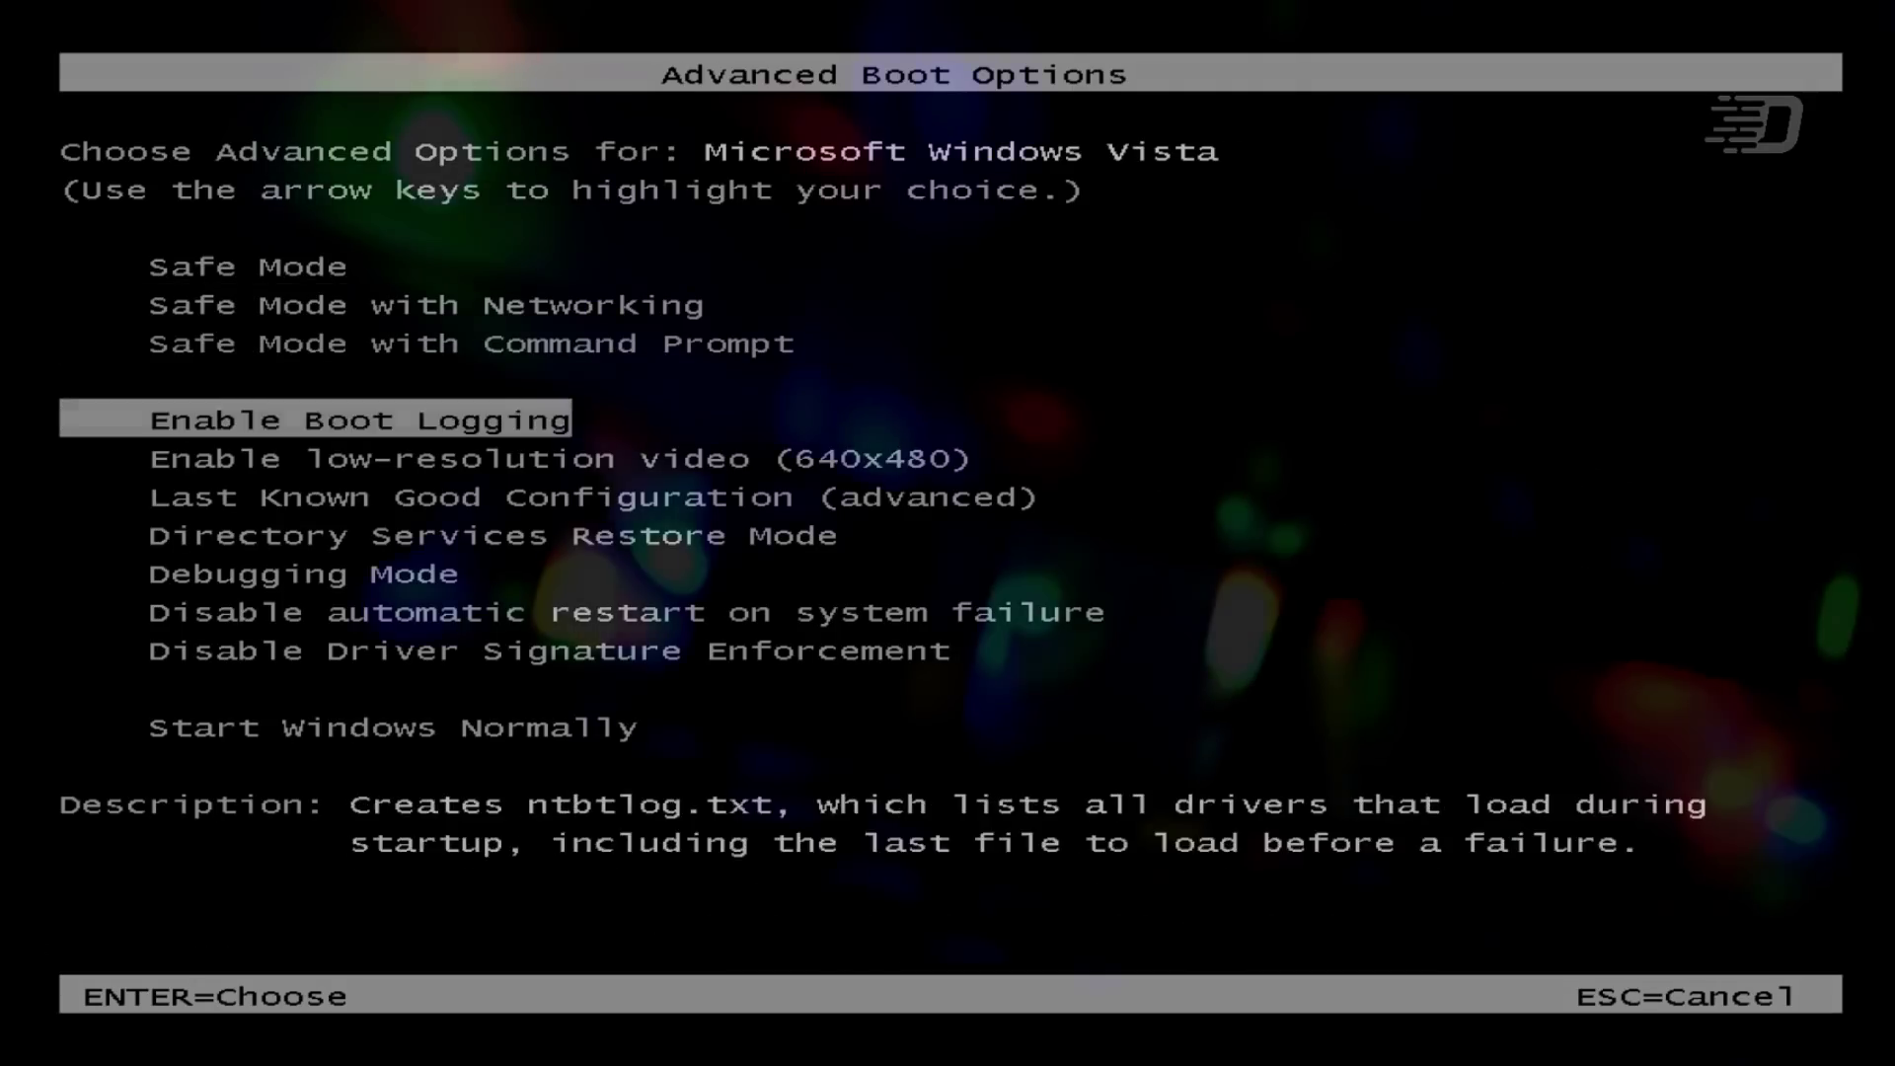
key("Down")
key("Down")
key("Down")
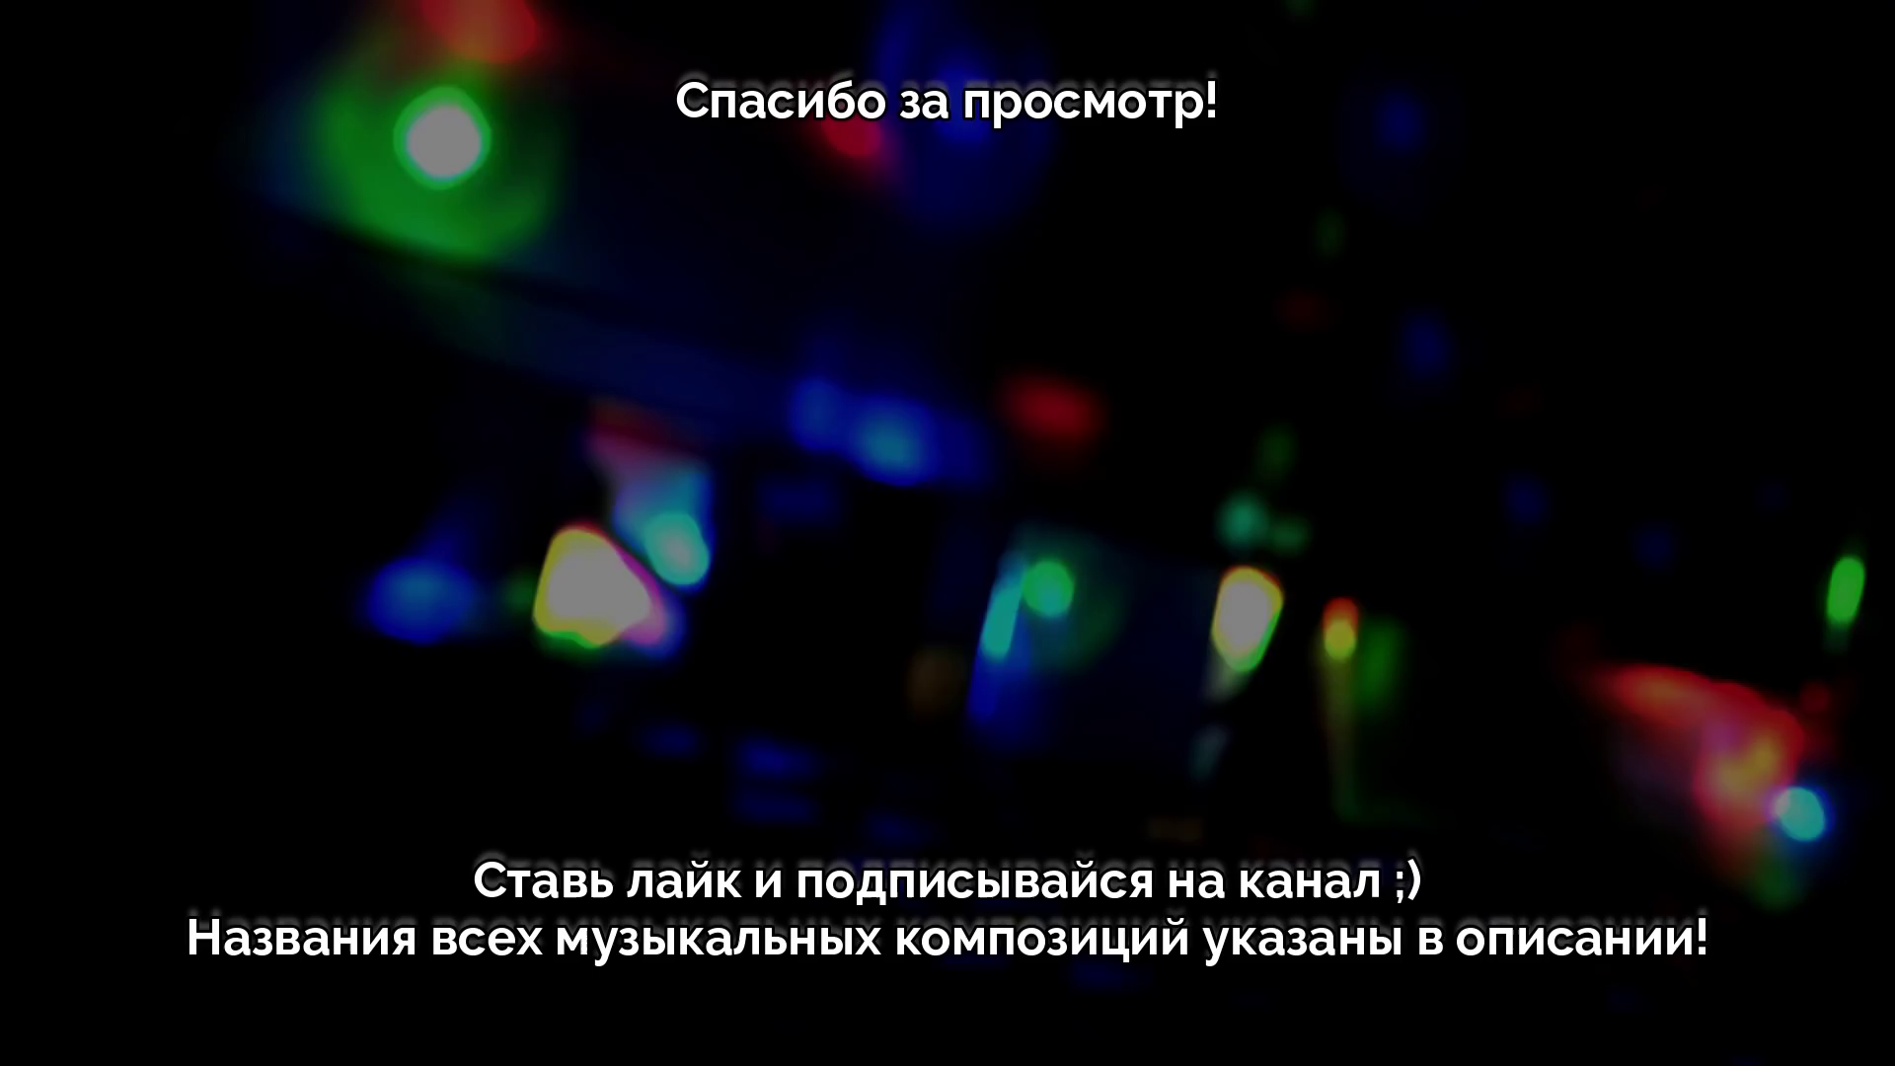